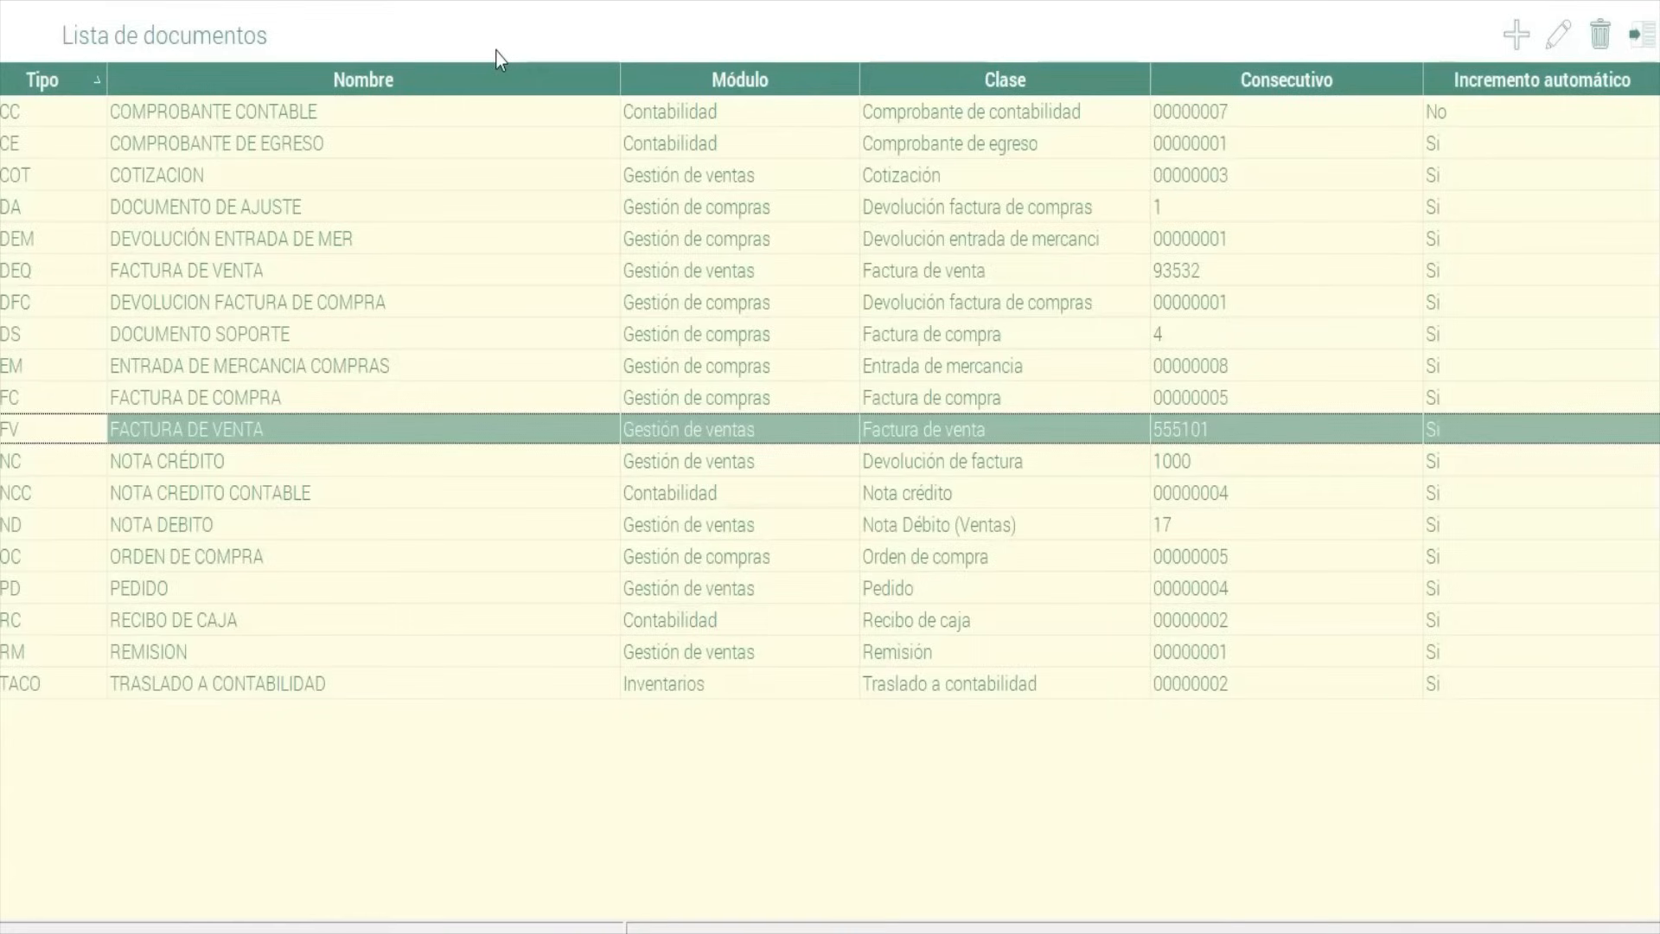
# Create a document type with code CONT and the name FACTURA DE CONTINGENCIA.
pyautogui.rightClick(325, 297)
pyautogui.click(354, 304)
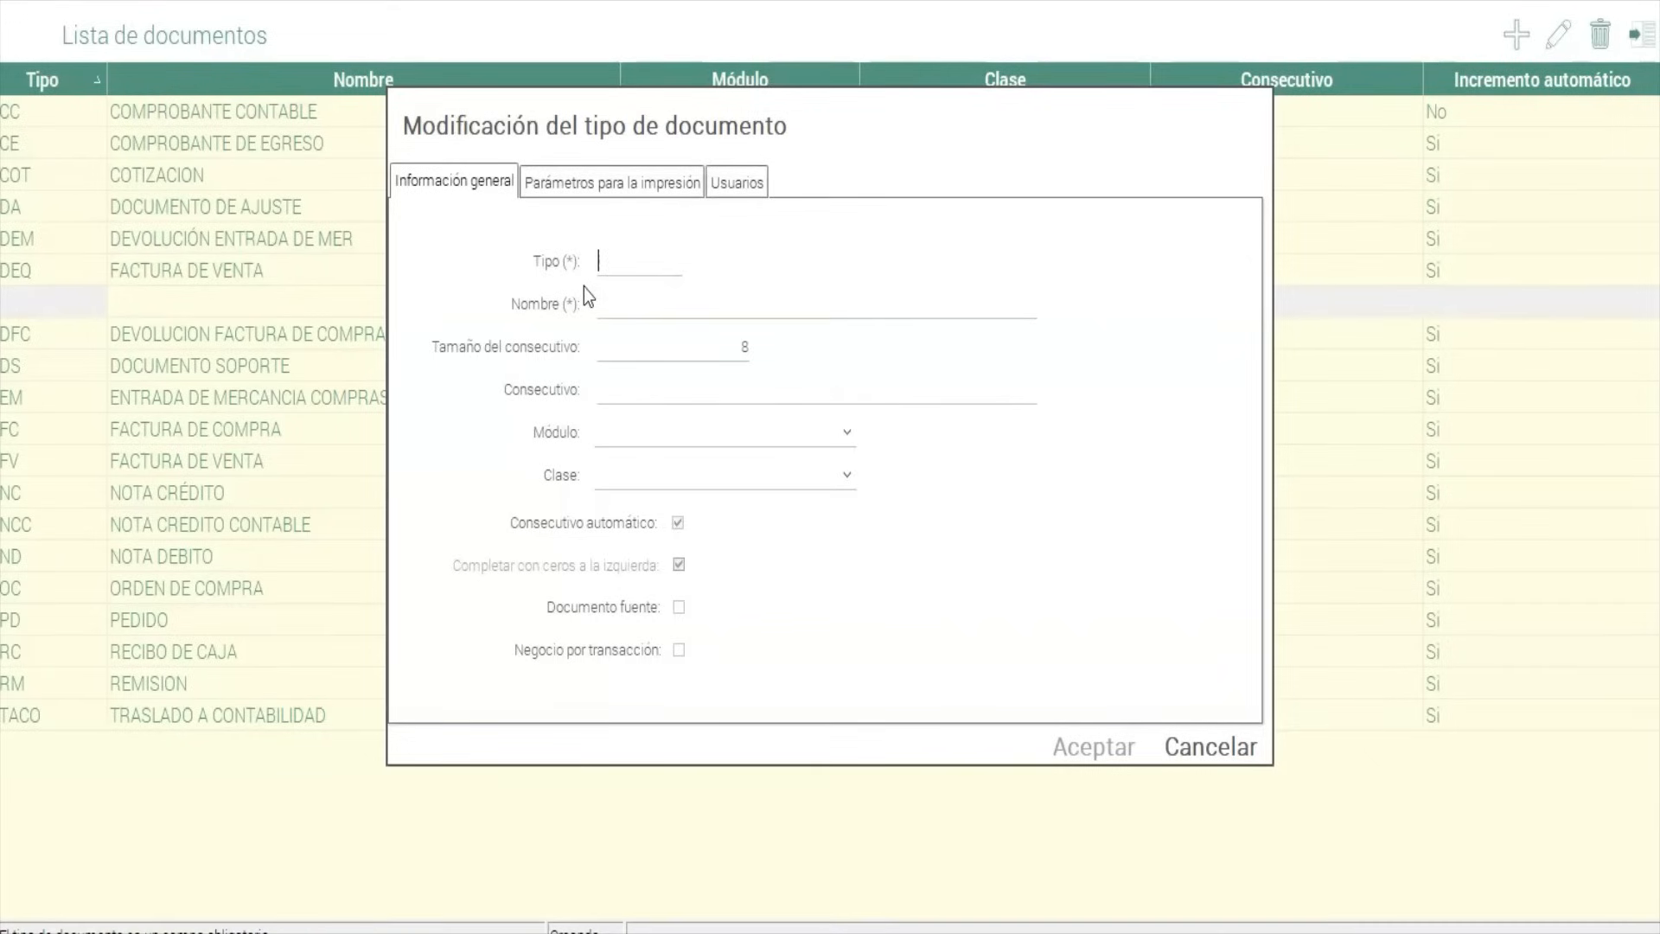
pyautogui.write('CONT')
pyautogui.click(654, 308)
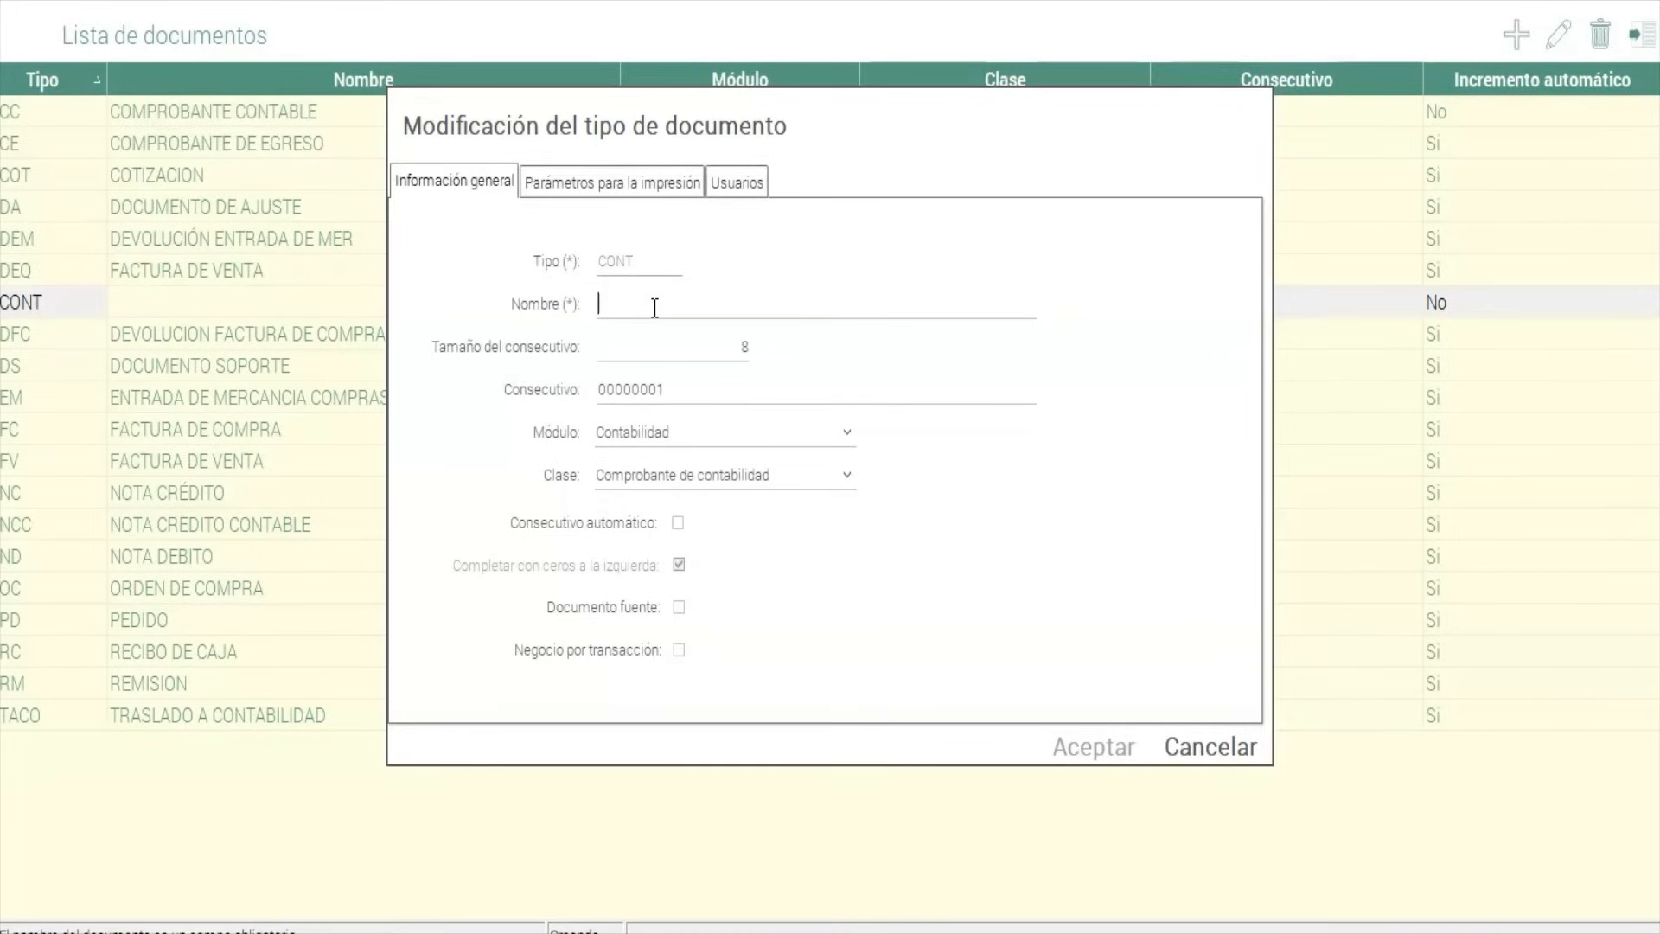
pyautogui.write('FACTURA DE CONTINGENCIA')
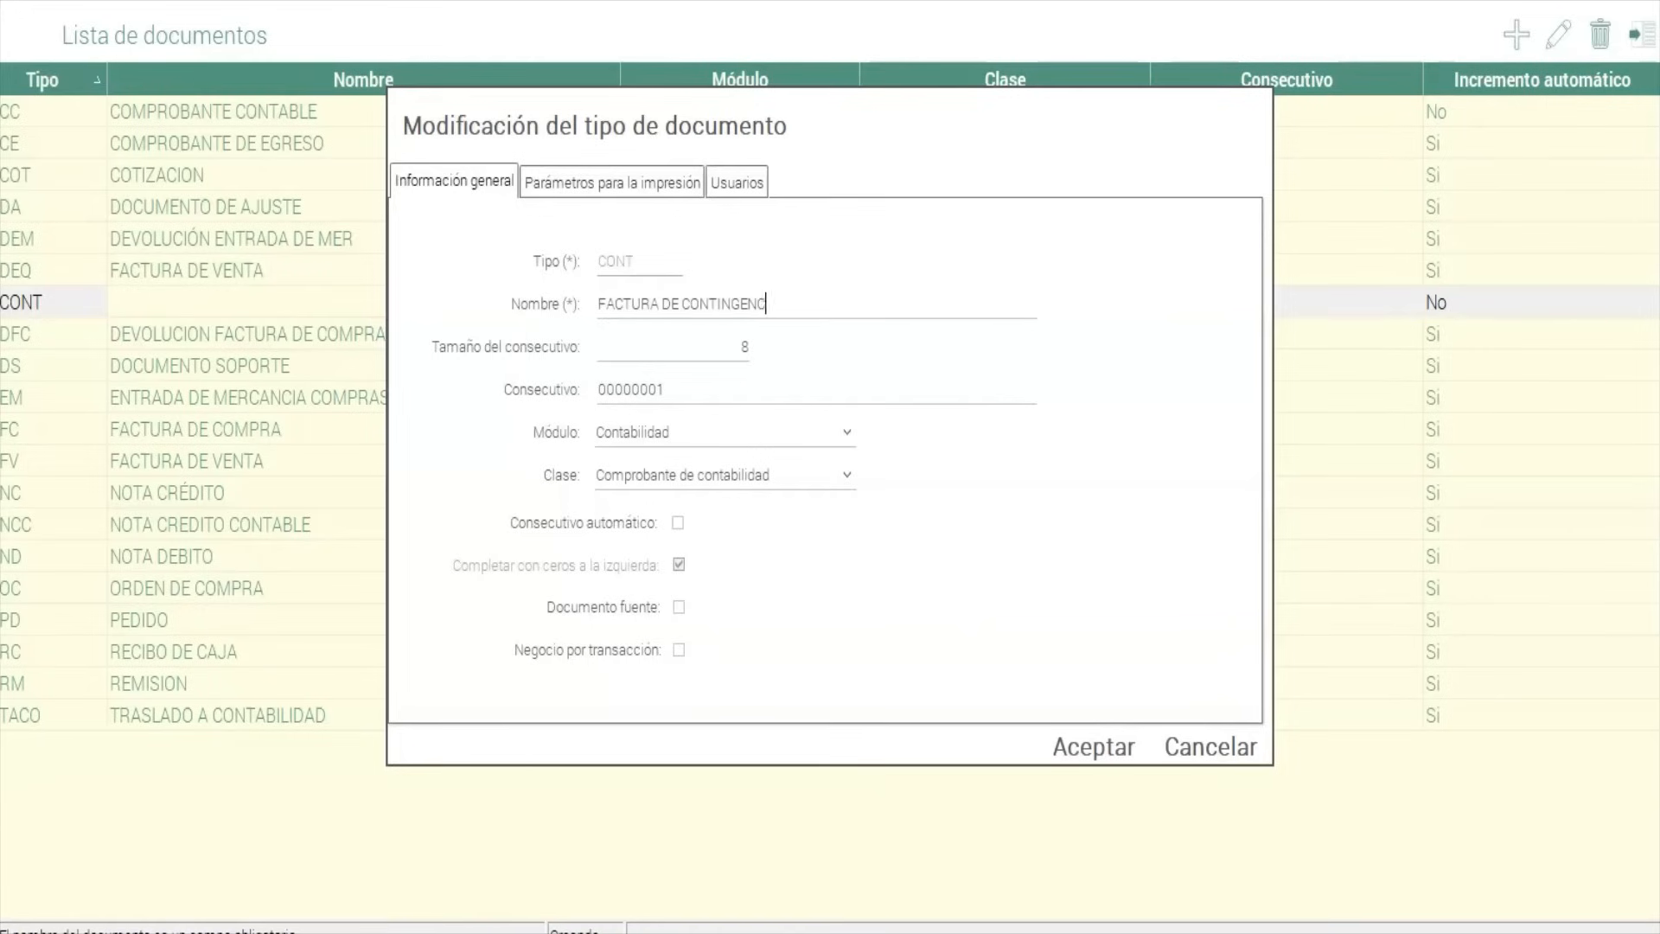
# Assign the CONT document type to the Gestión de ventas module with the class Factura de venta.
pyautogui.click(848, 432)
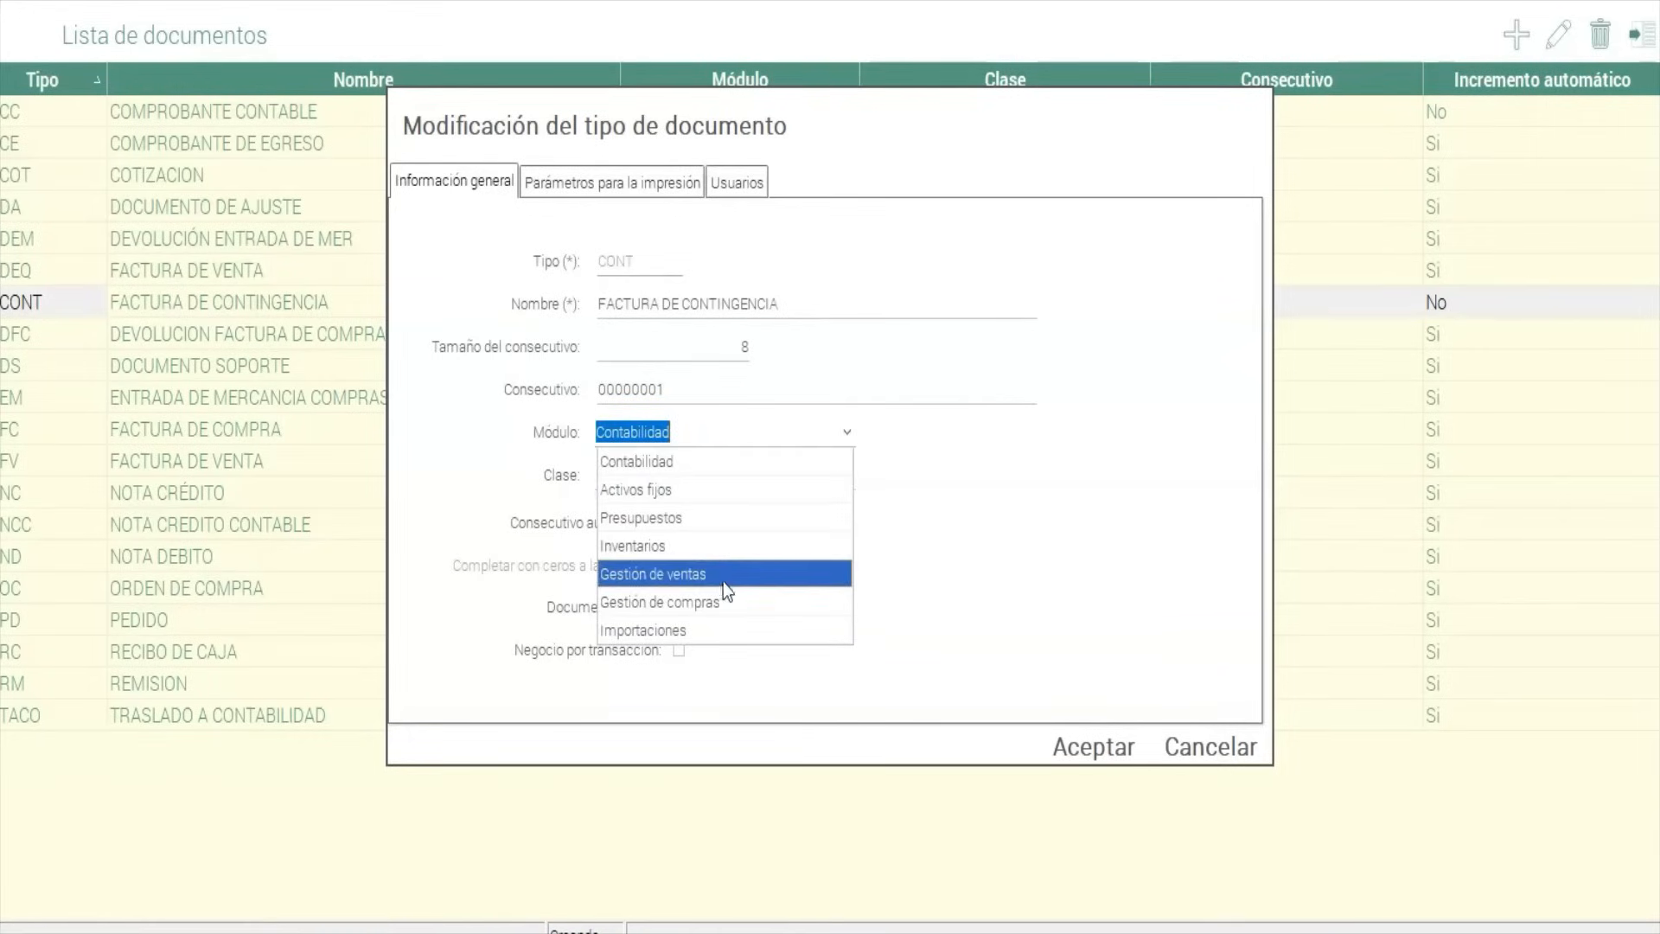
pyautogui.click(723, 578)
pyautogui.click(847, 474)
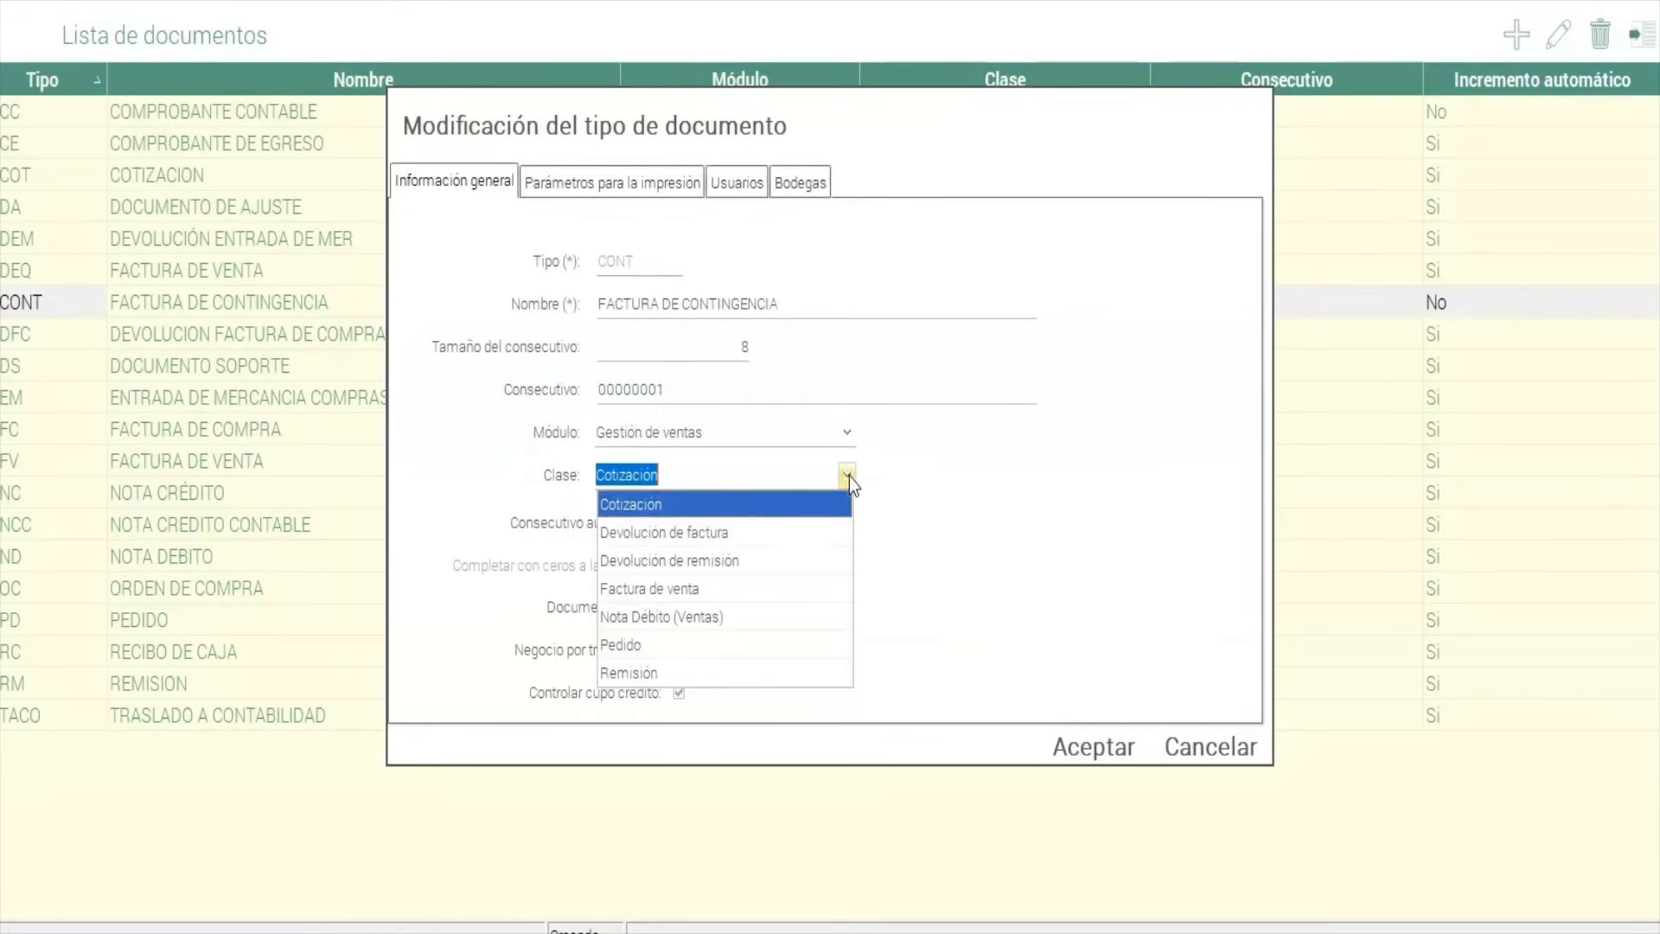
pyautogui.click(747, 586)
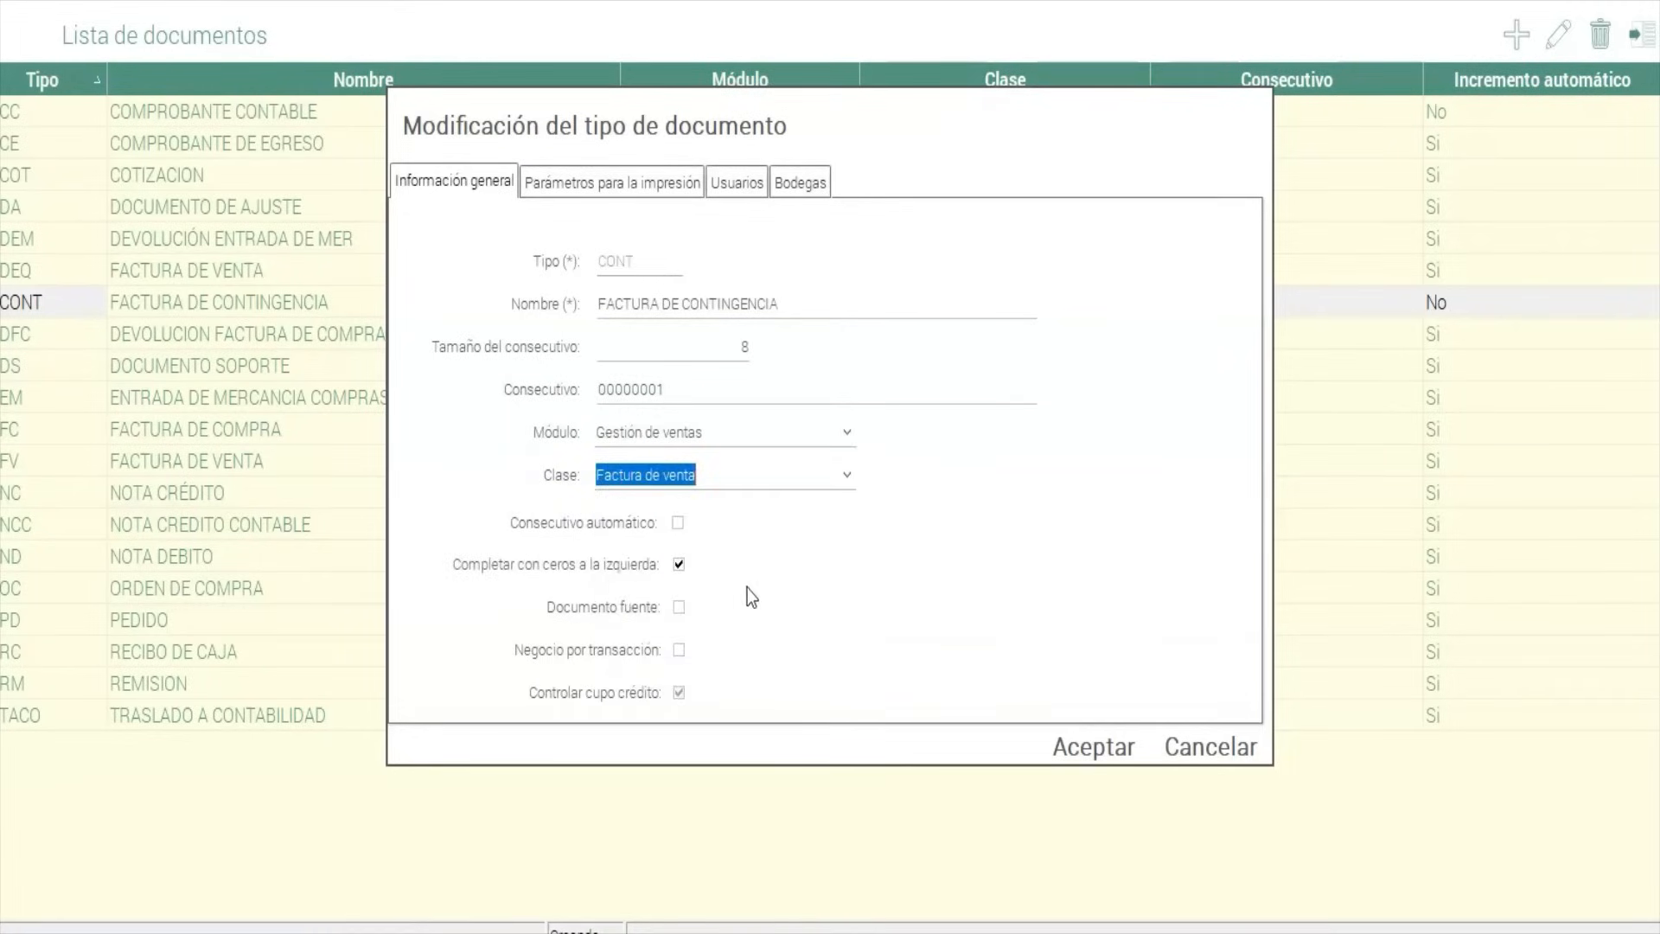
# Enable automatic numbering, turn off completing with leading zeros, and set the document type's consecutive to 99902.
pyautogui.click(678, 525)
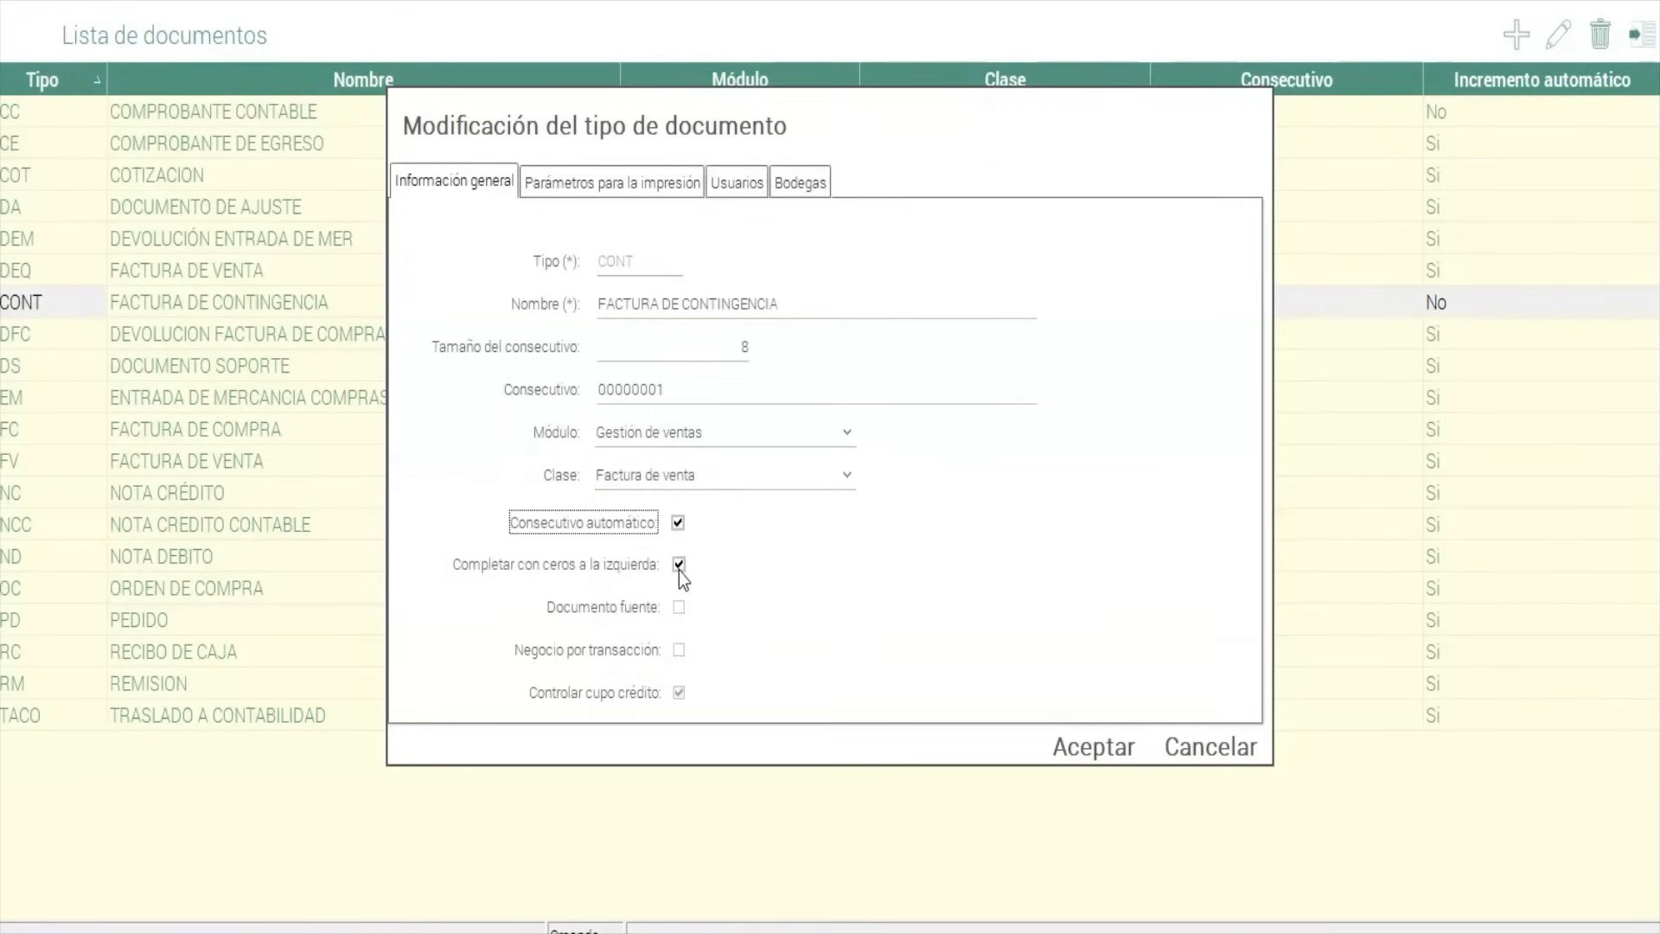
pyautogui.click(679, 566)
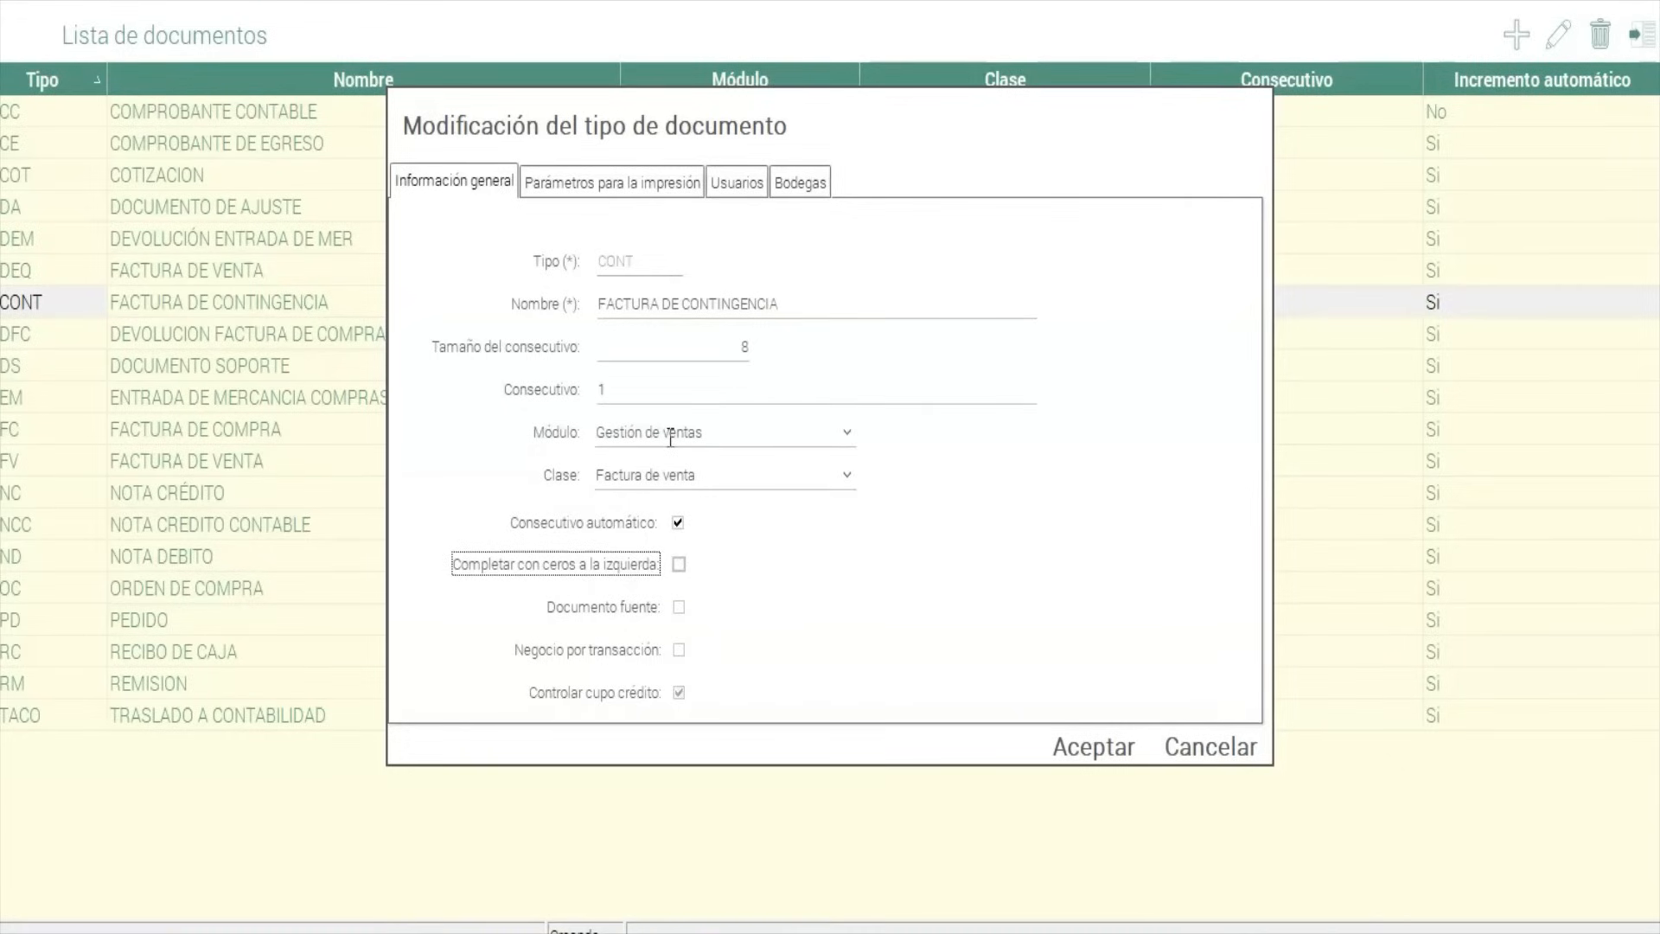
pyautogui.moveTo(648, 393); pyautogui.dragTo(582, 399)
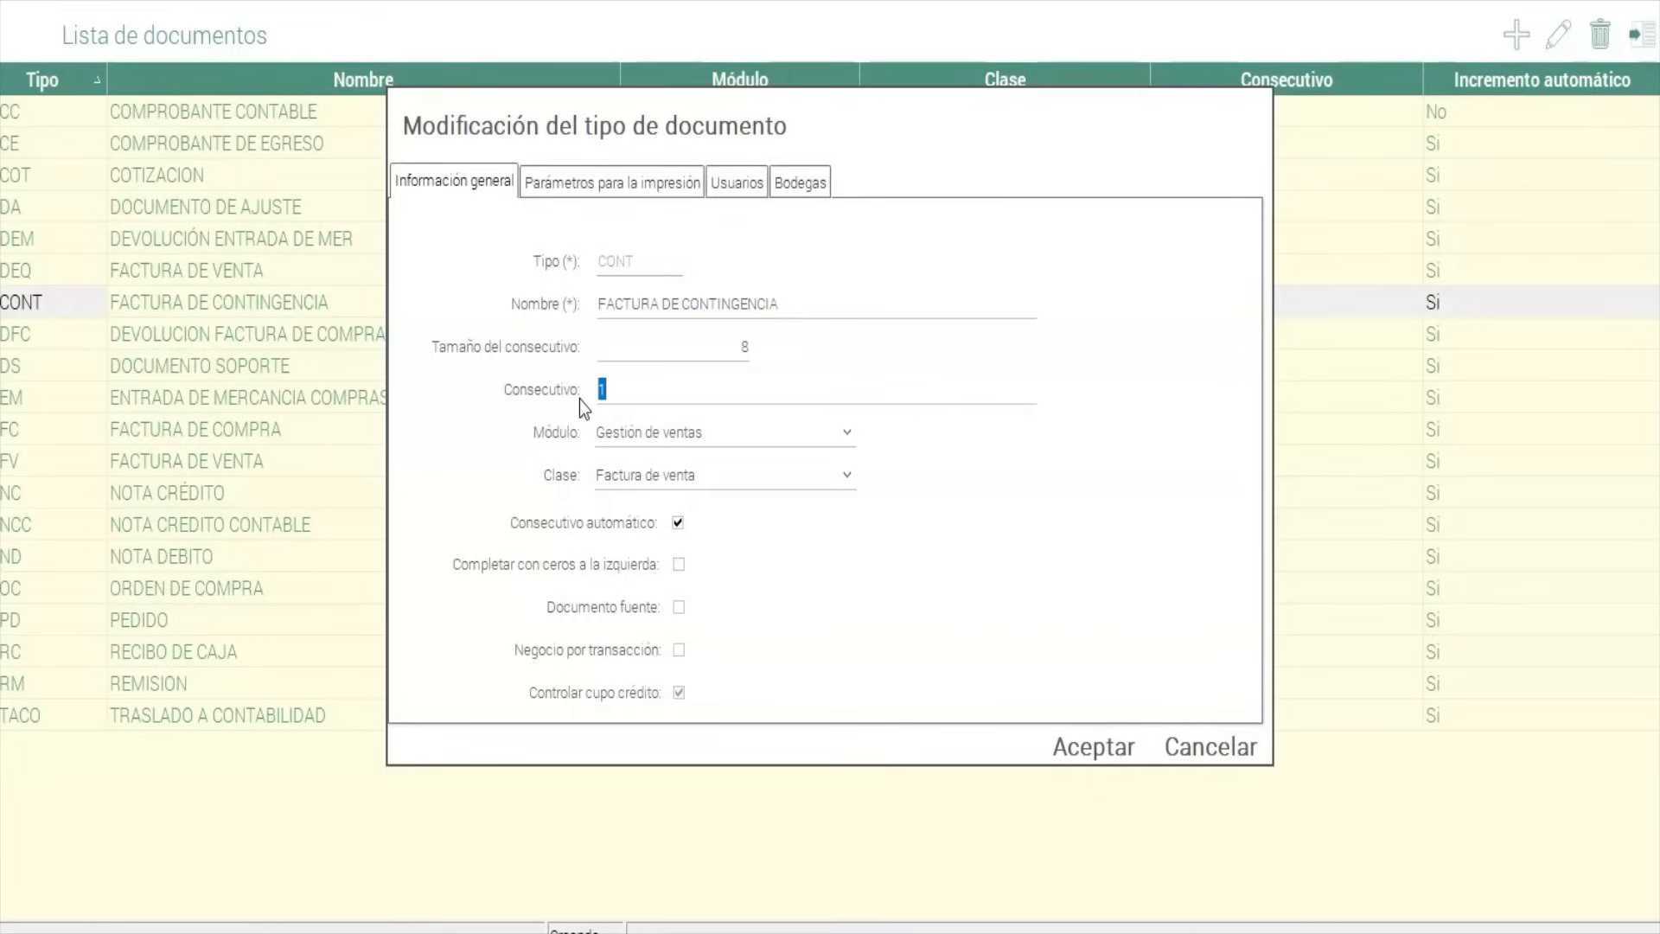
pyautogui.write('99902')
# Review the CONT document type's print parameters, users and warehouses, and accept the new document type.
pyautogui.click(681, 190)
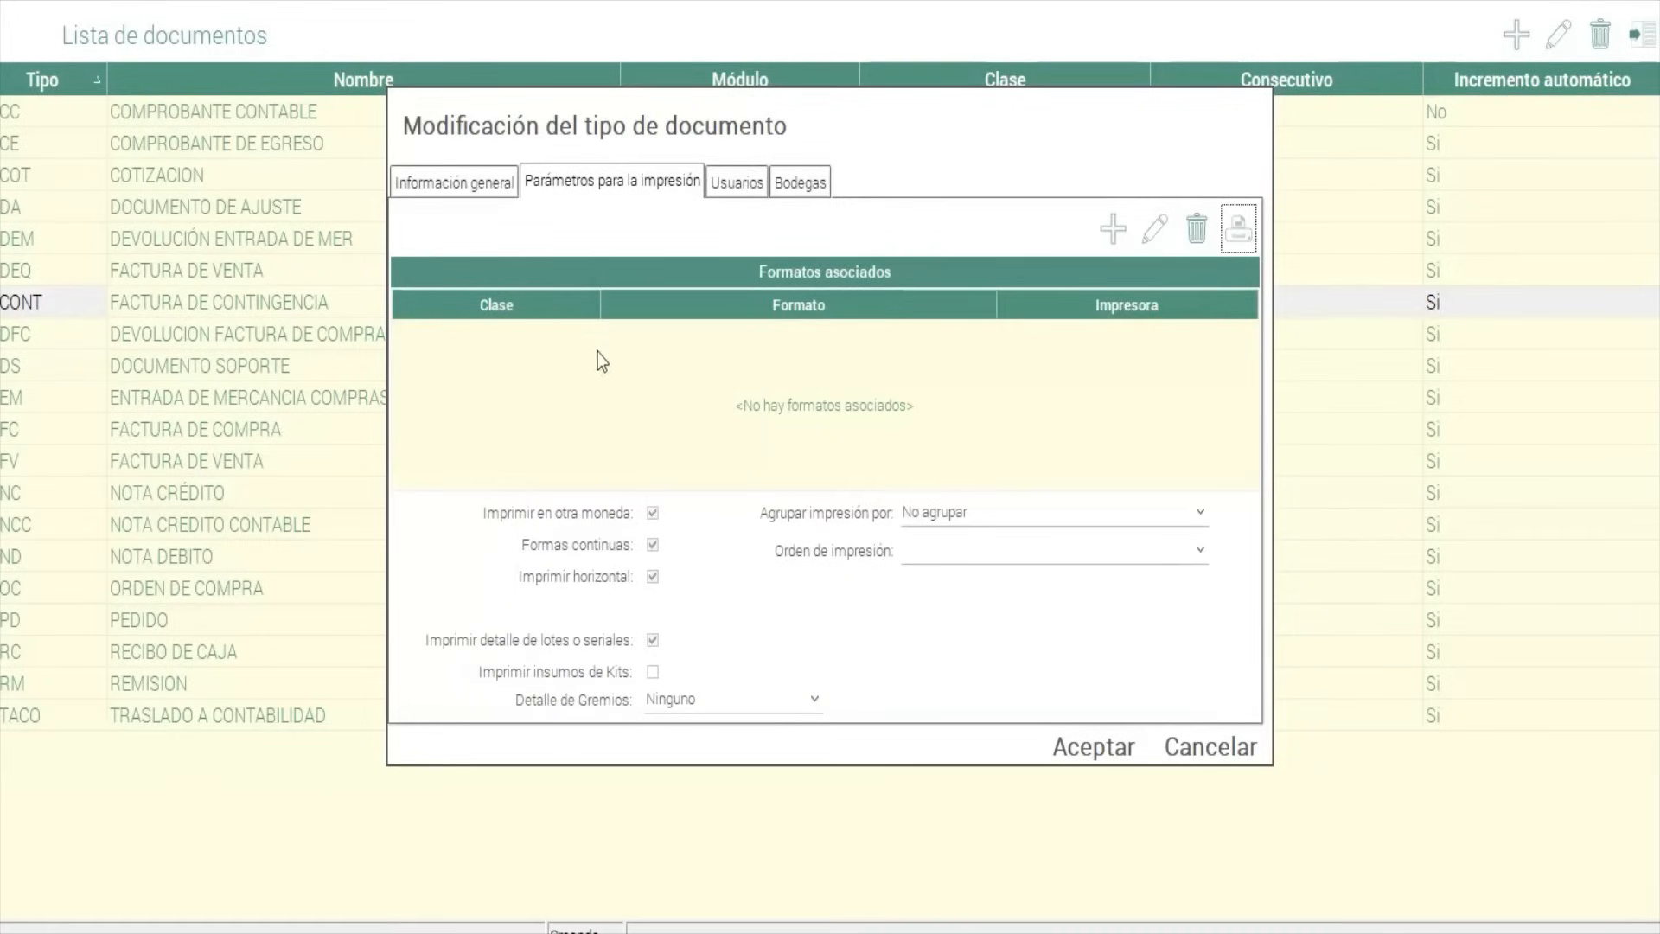
pyautogui.click(738, 186)
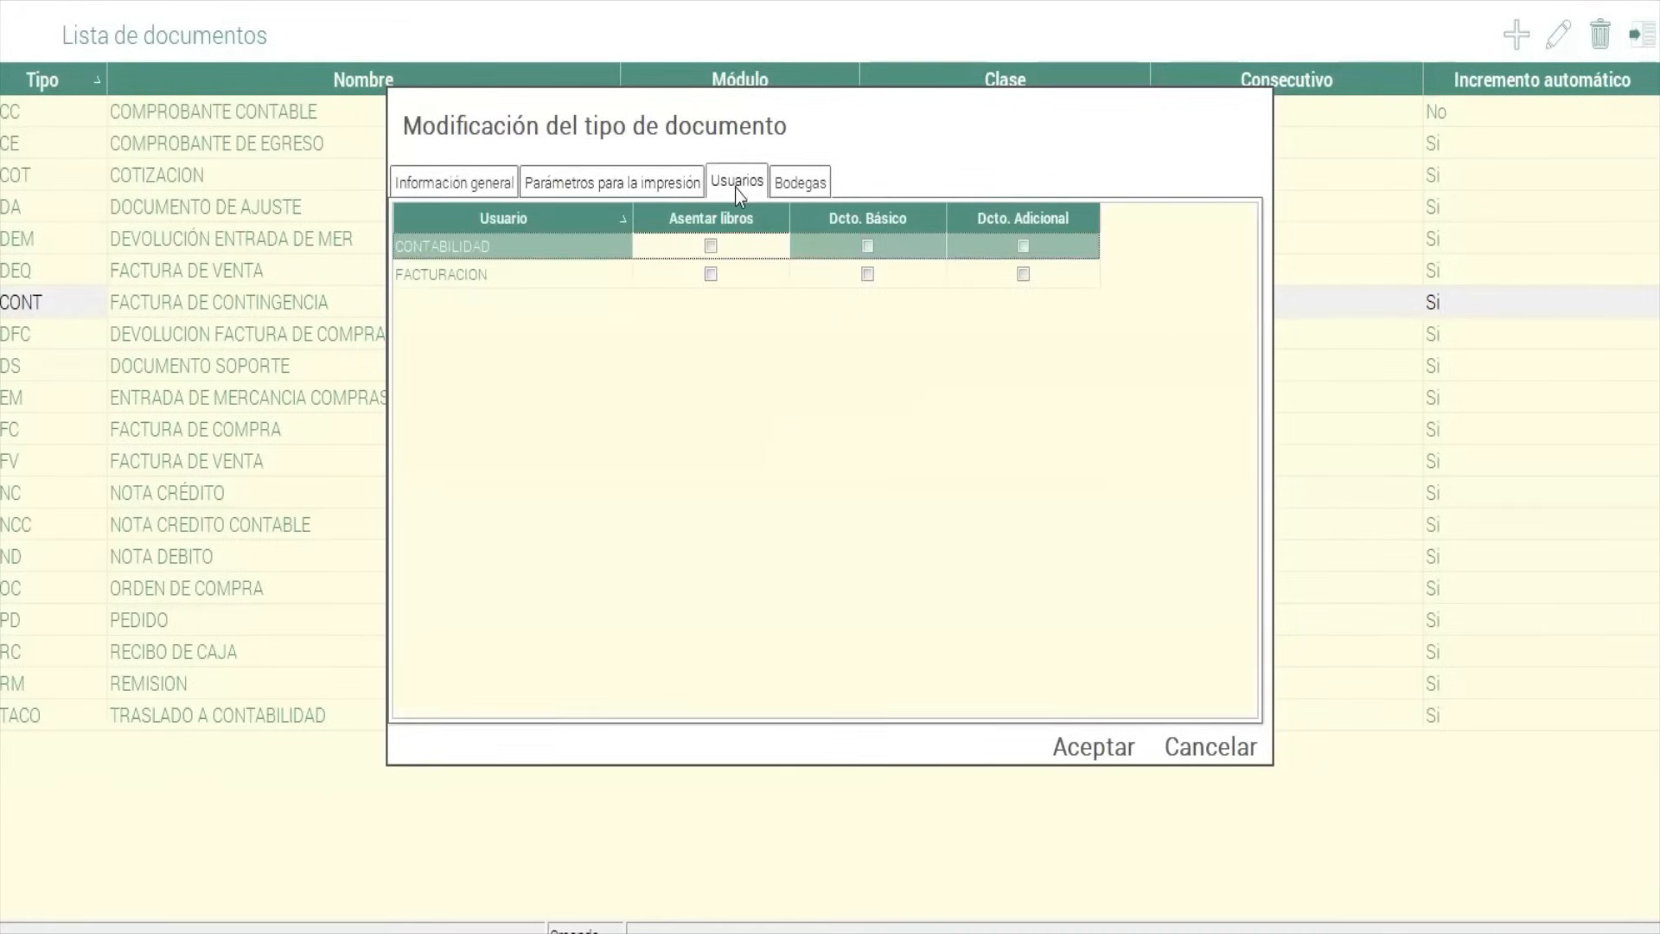
pyautogui.click(794, 183)
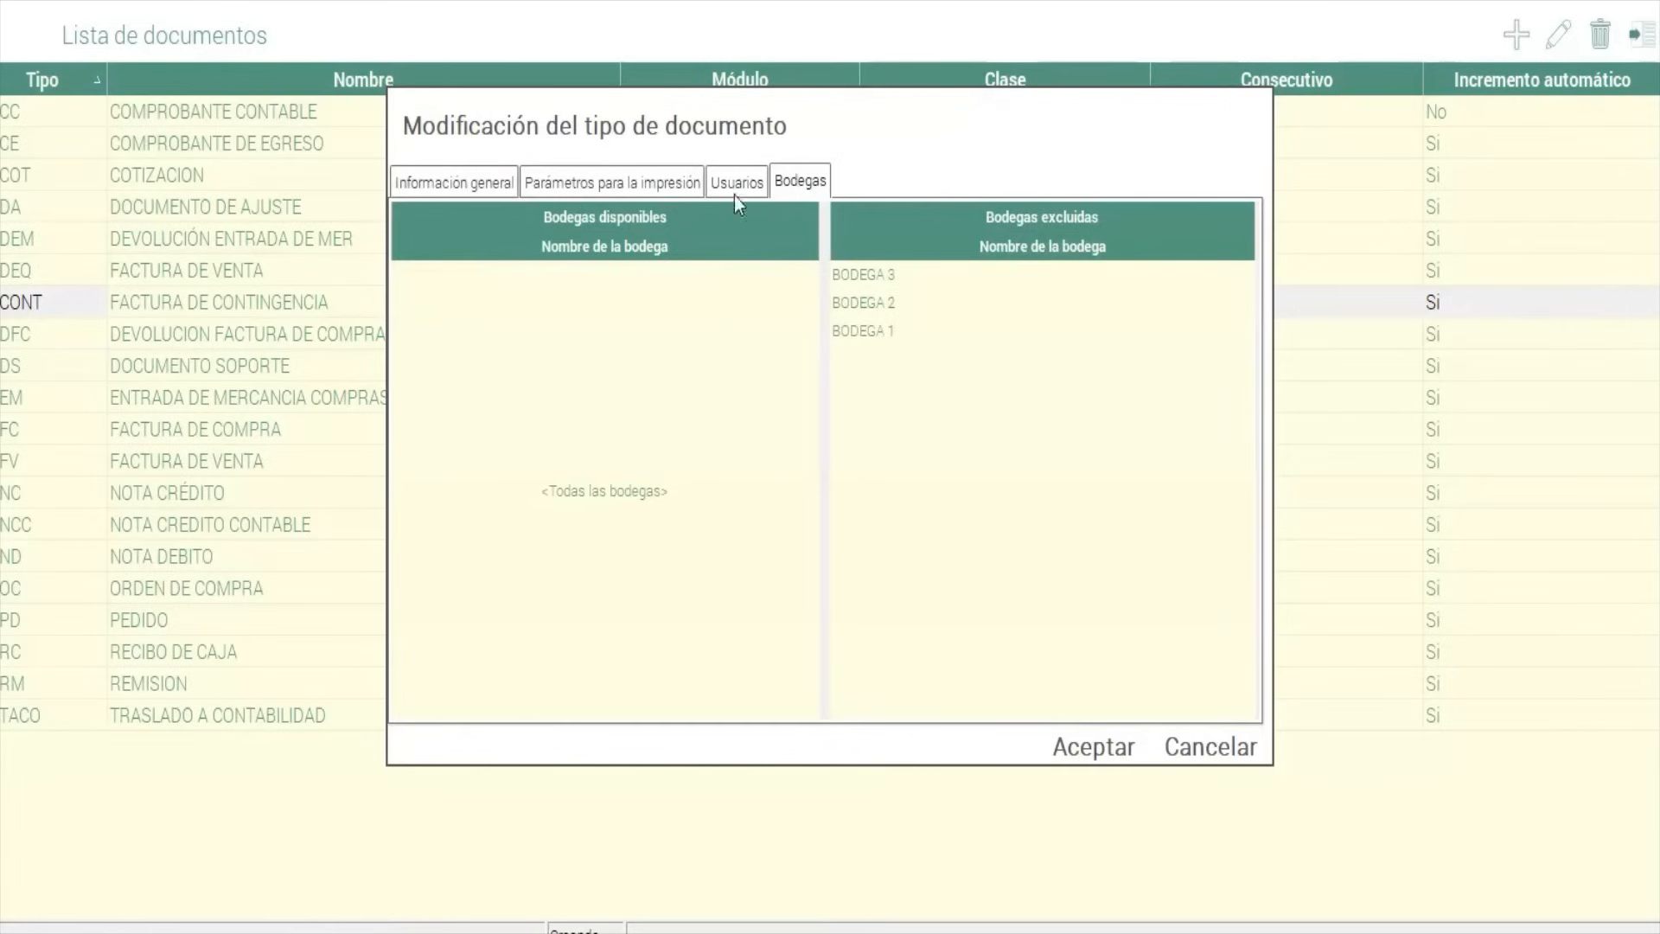
pyautogui.click(490, 189)
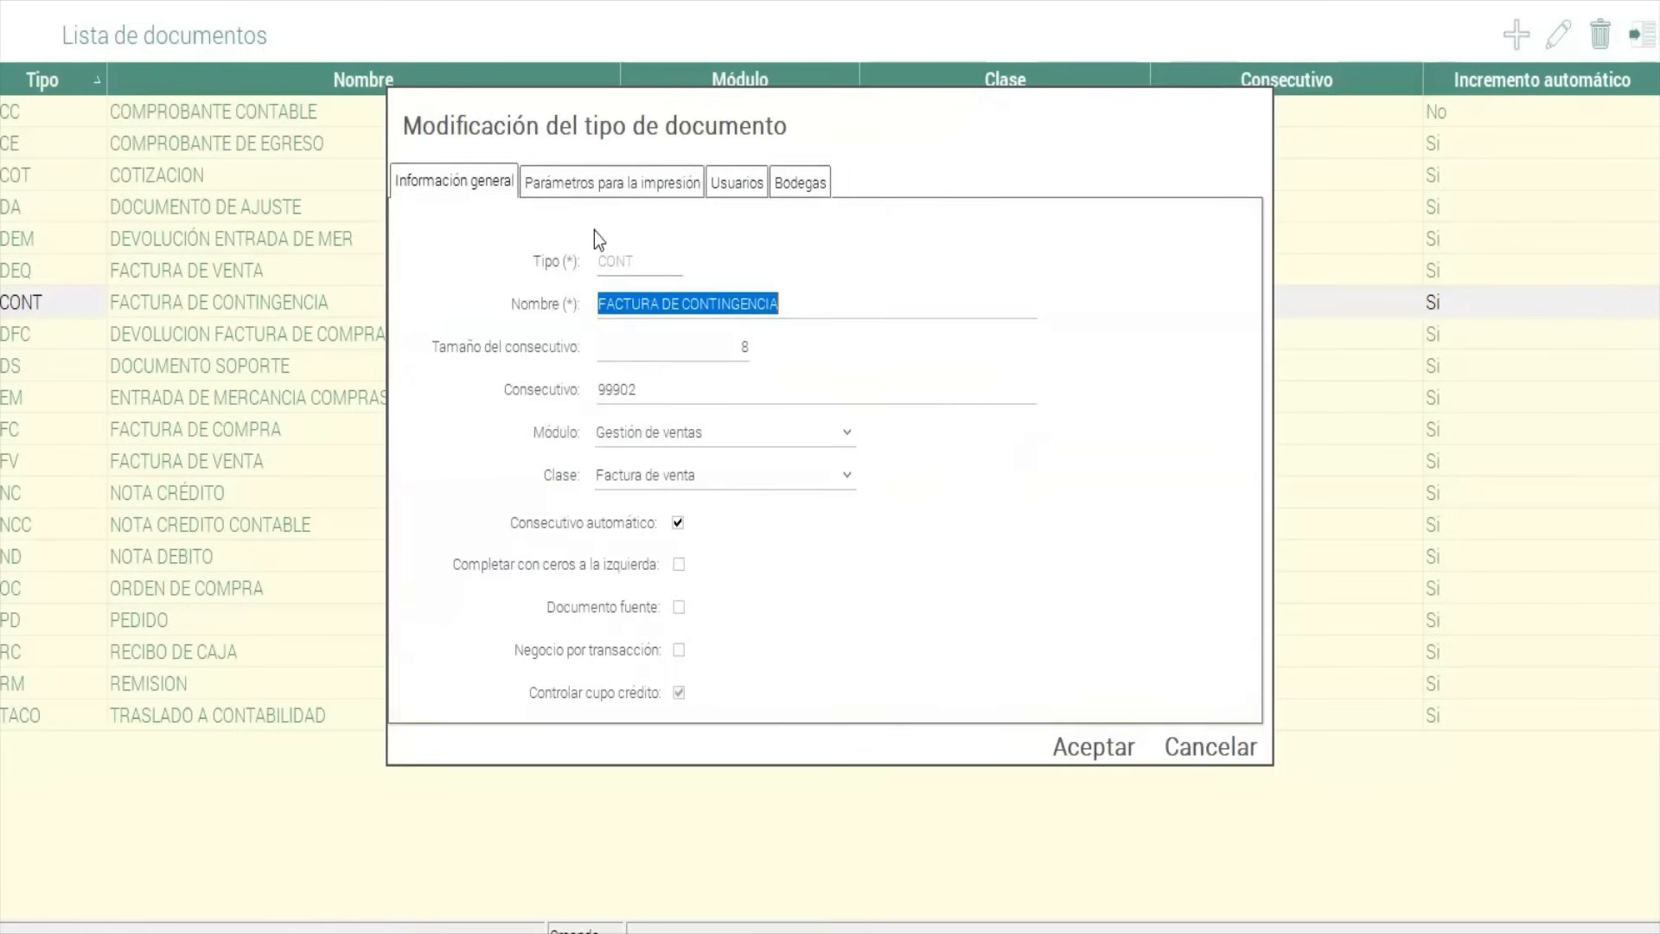
pyautogui.click(1098, 749)
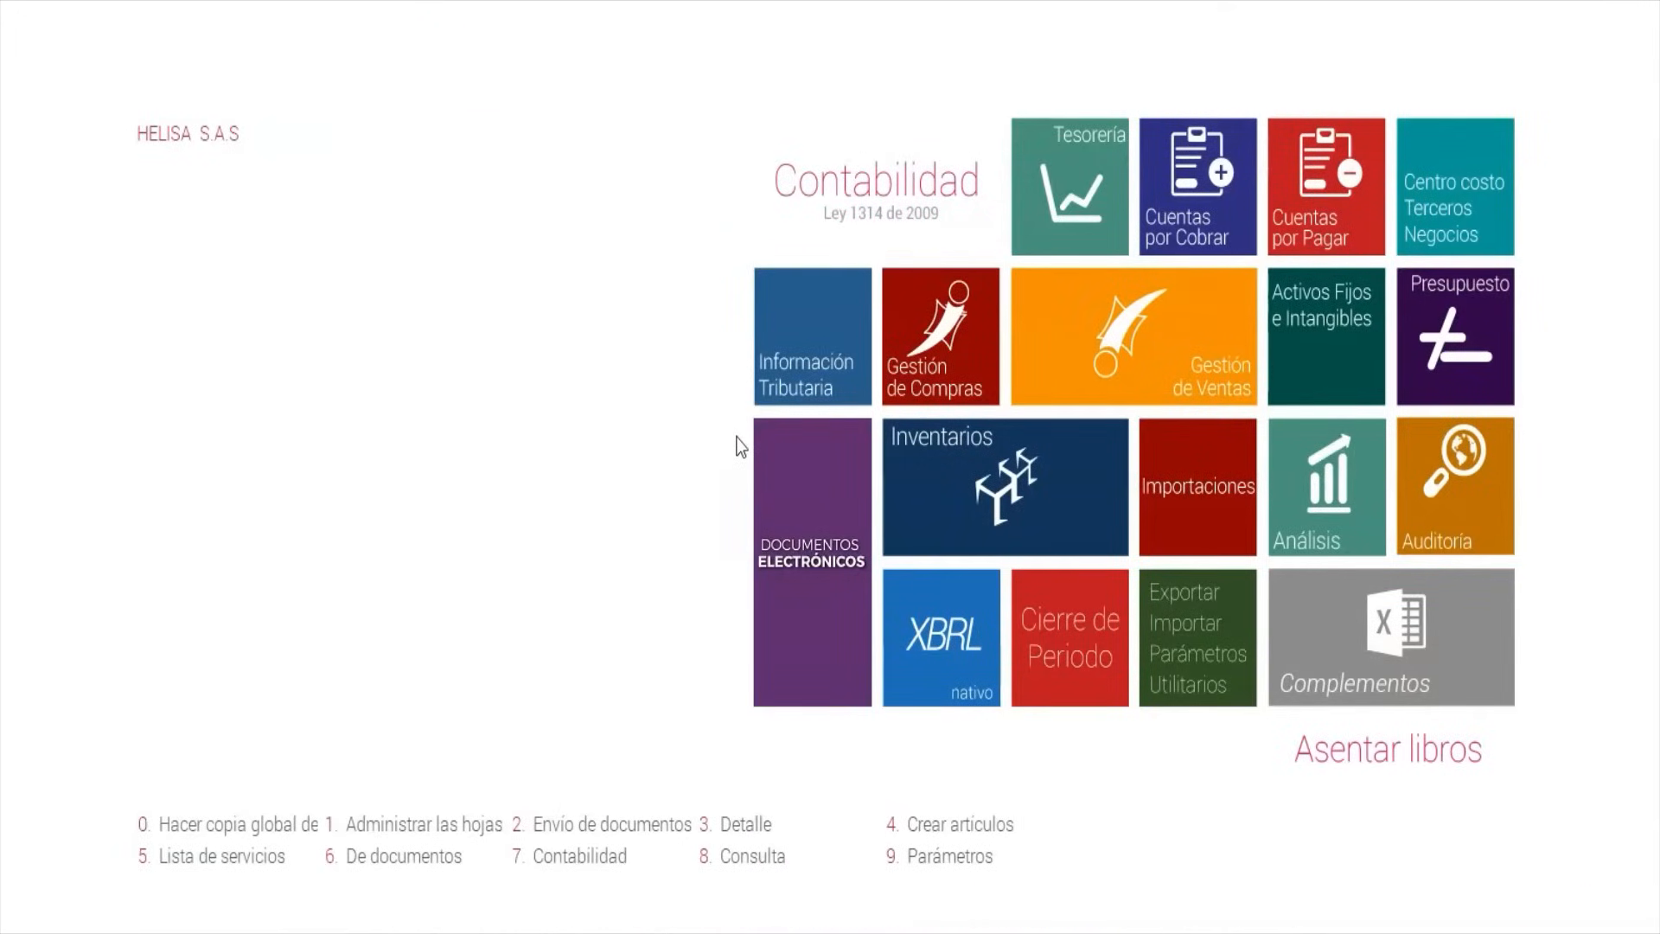
# In the sales service list, check the taxes assigned to SERVICIO 1 for the FACTURA DE CONTINGENCIA document.
pyautogui.click(1122, 358)
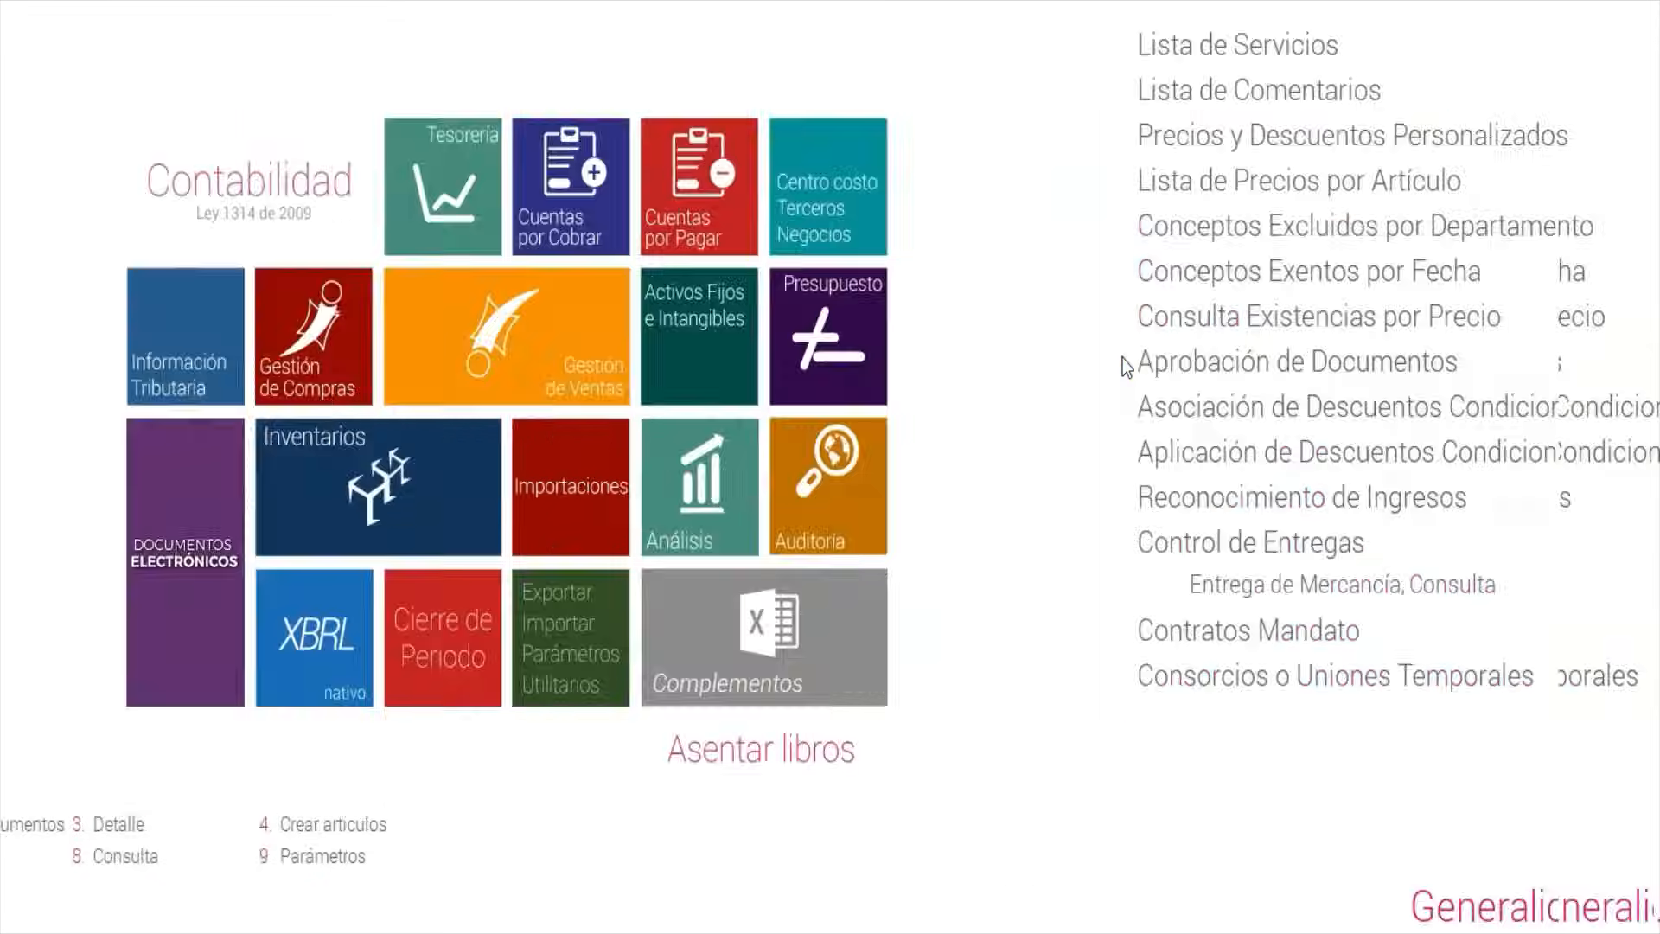
pyautogui.click(279, 54)
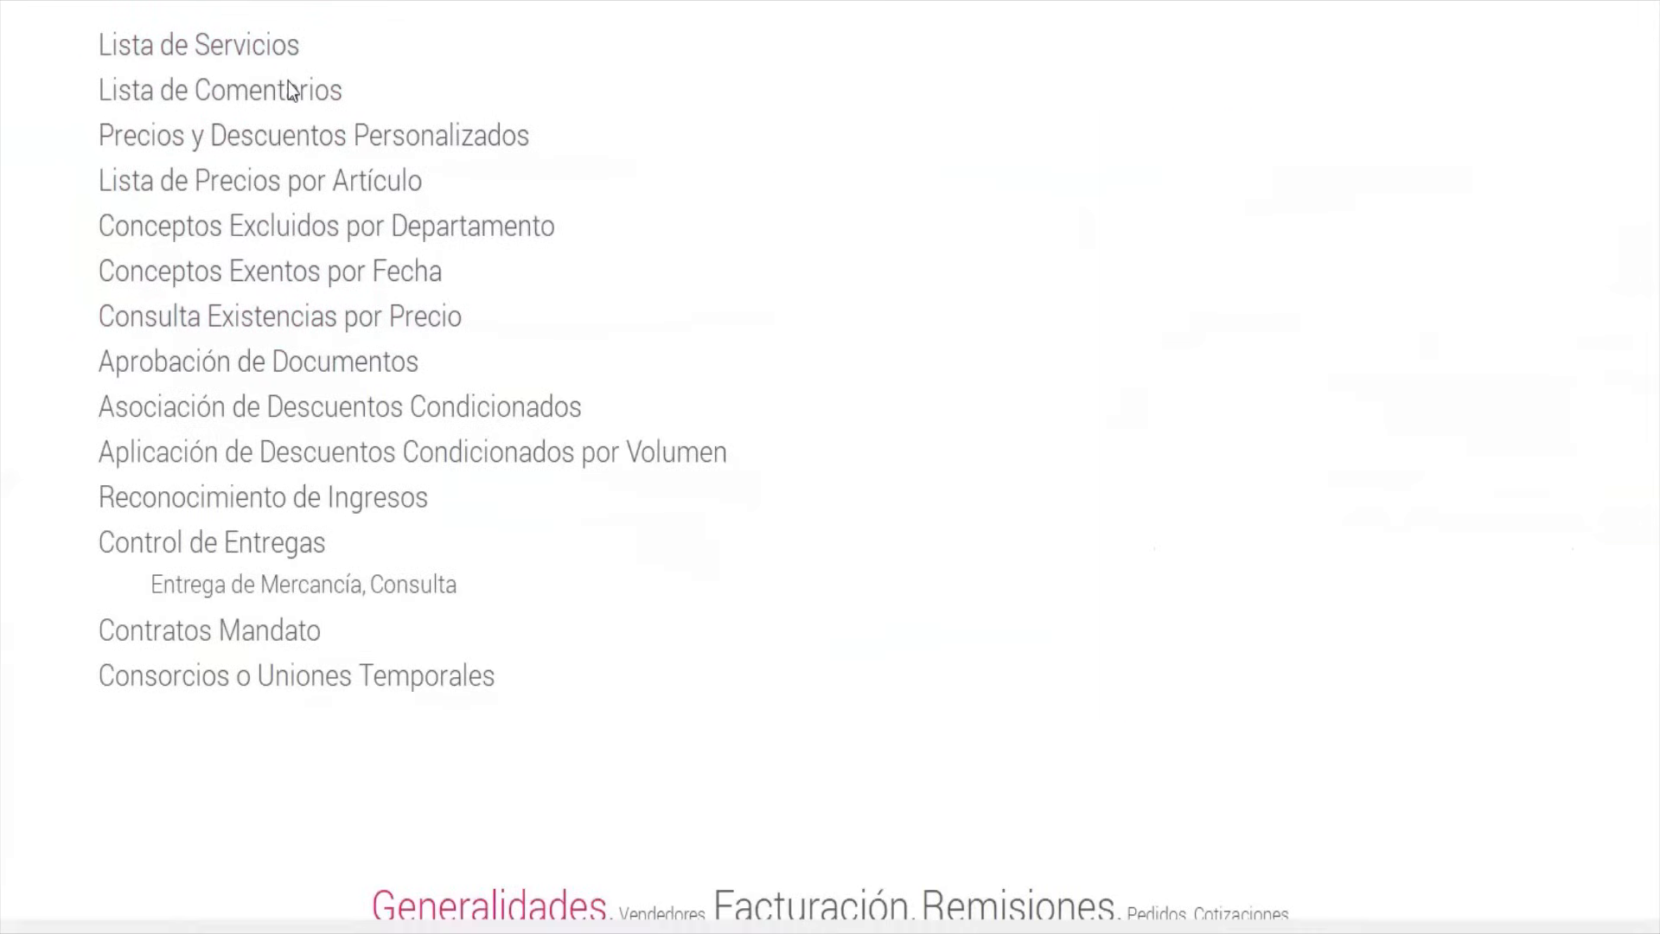
pyautogui.click(62, 102)
pyautogui.rightClick(62, 102)
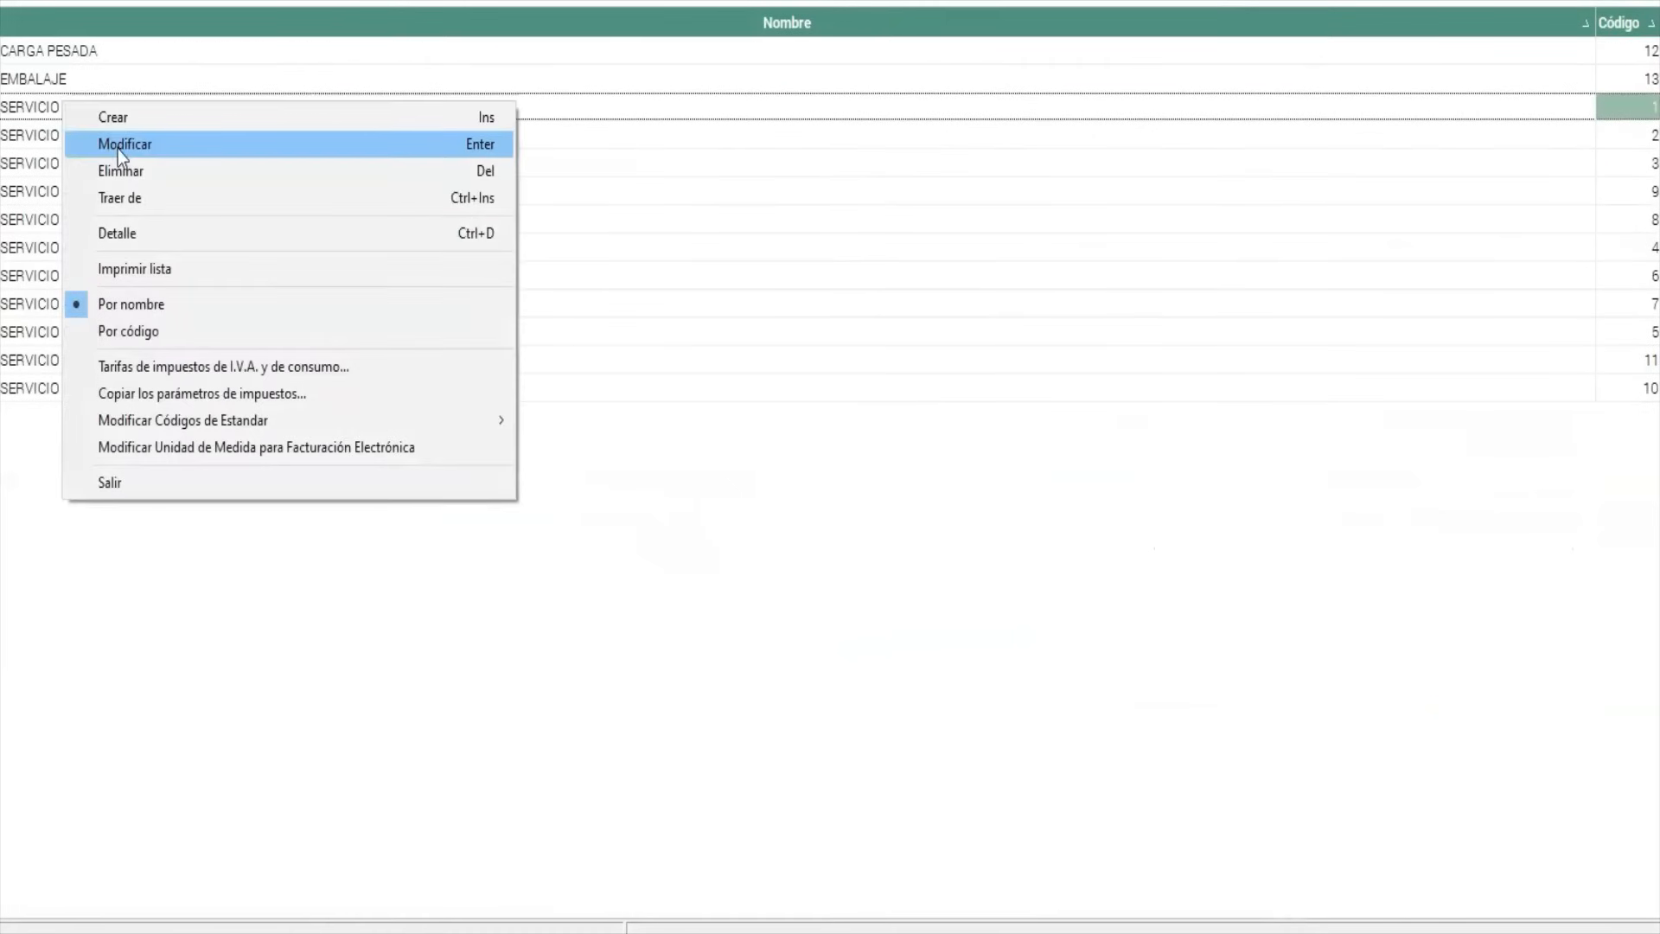
pyautogui.click(118, 147)
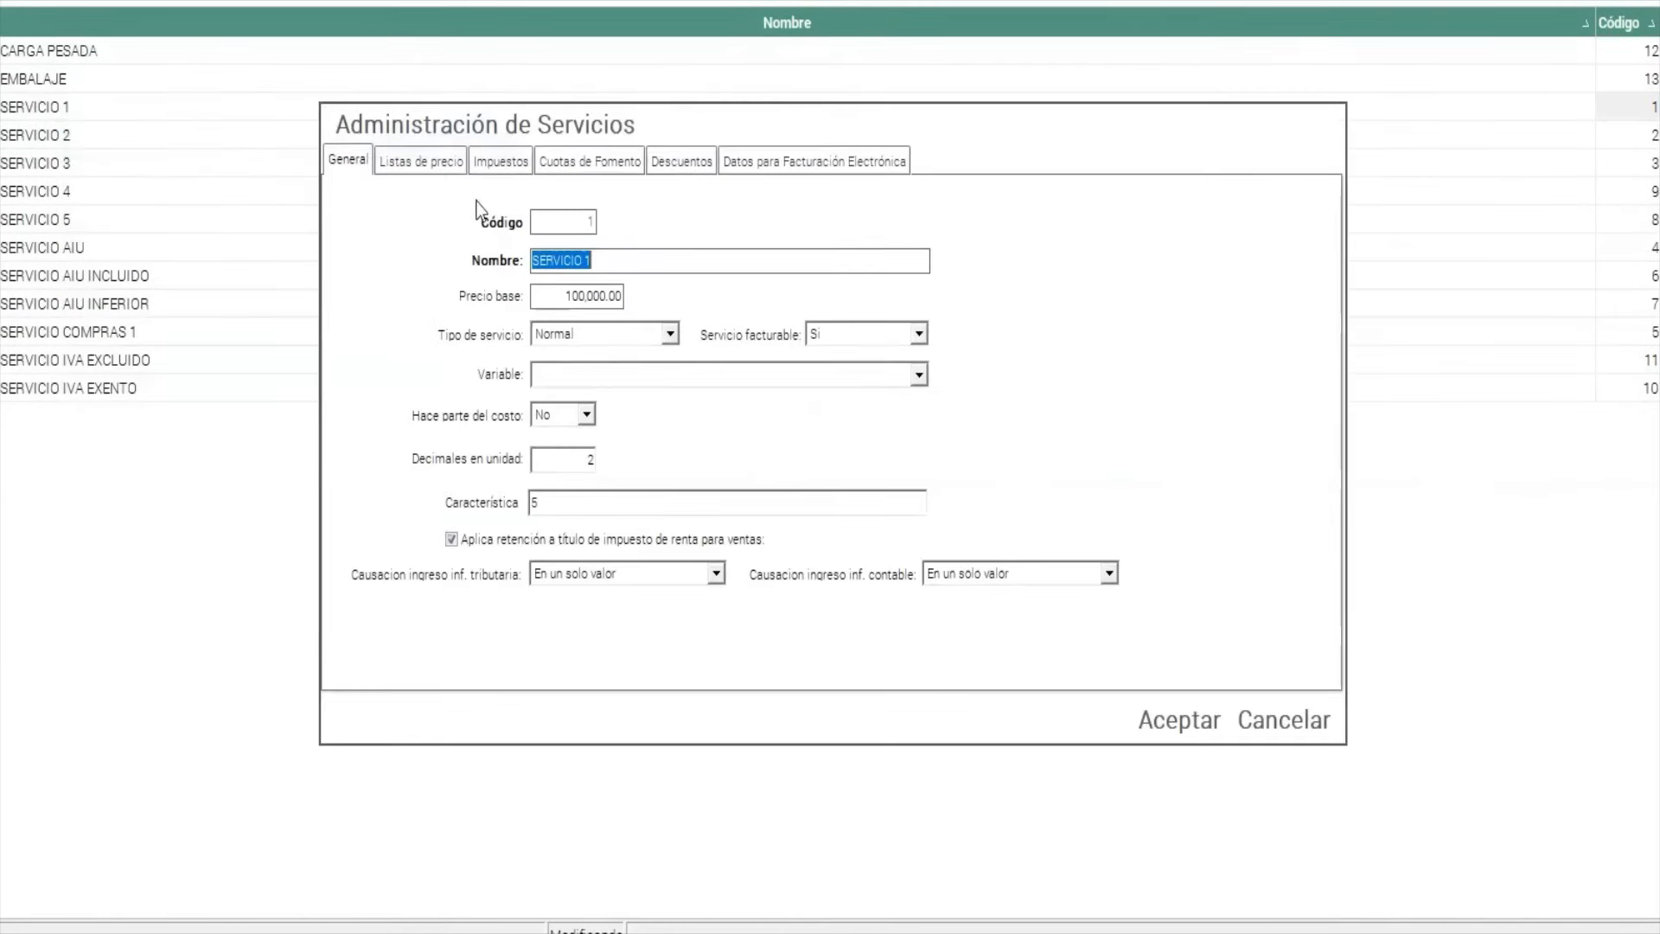
pyautogui.click(509, 160)
pyautogui.click(440, 223)
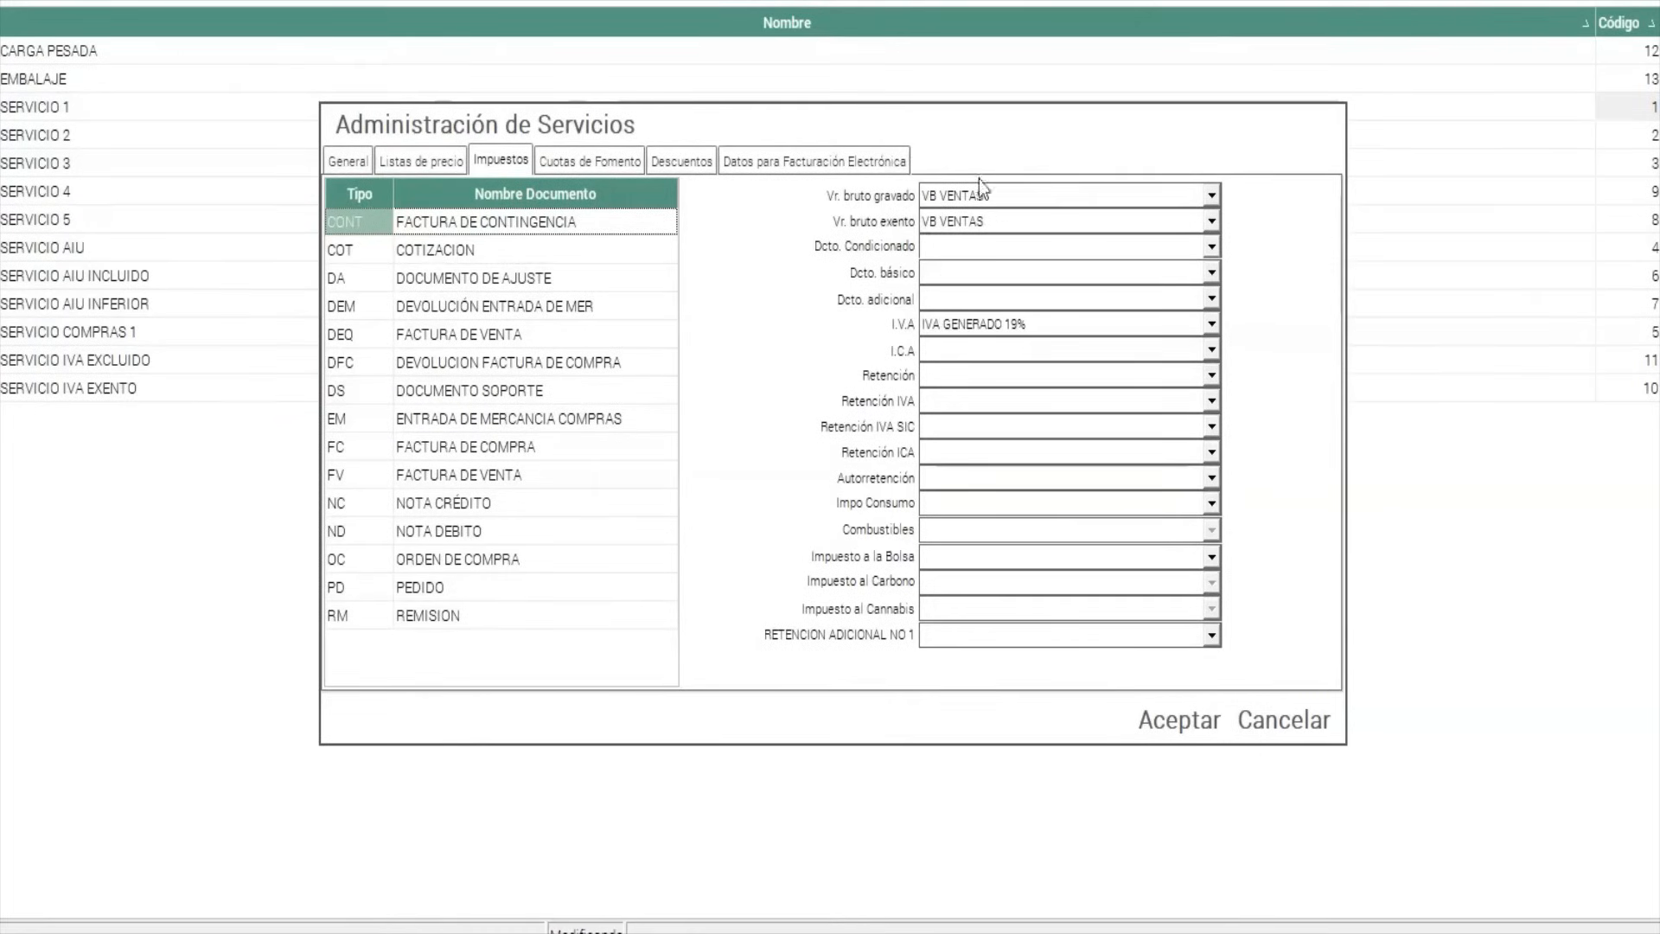
pyautogui.click(1174, 718)
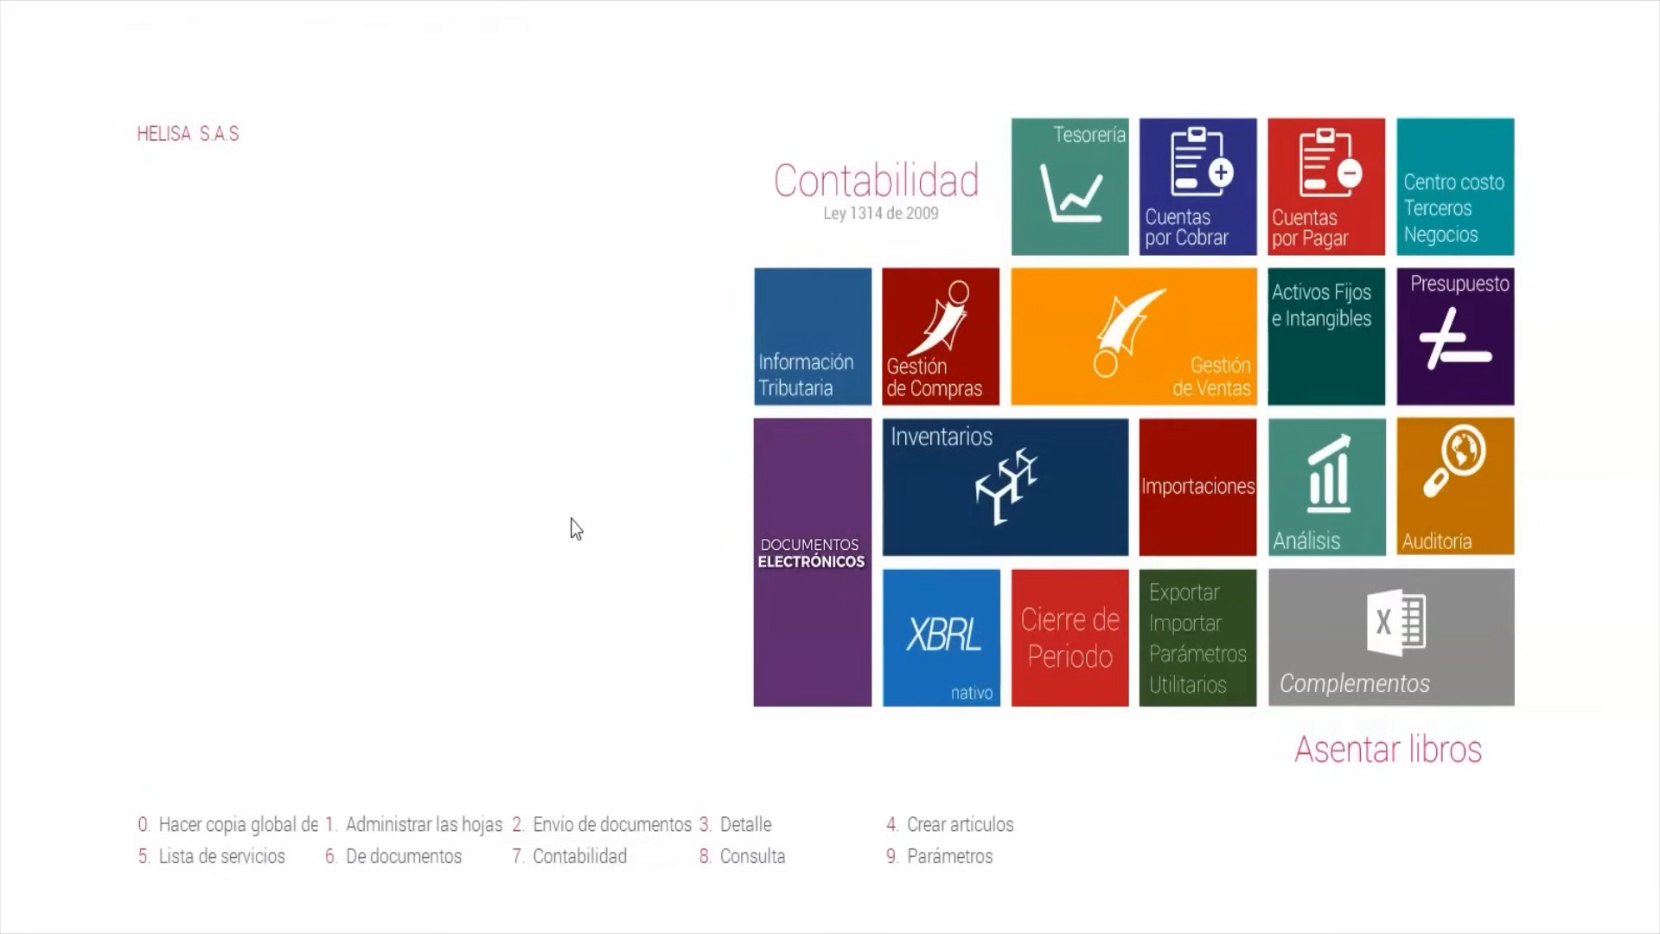
# In the electronic document parameters, start a definition for CONT with prefix CONT, class Factura de contingencia and resolution number 123456789.
pyautogui.click(800, 488)
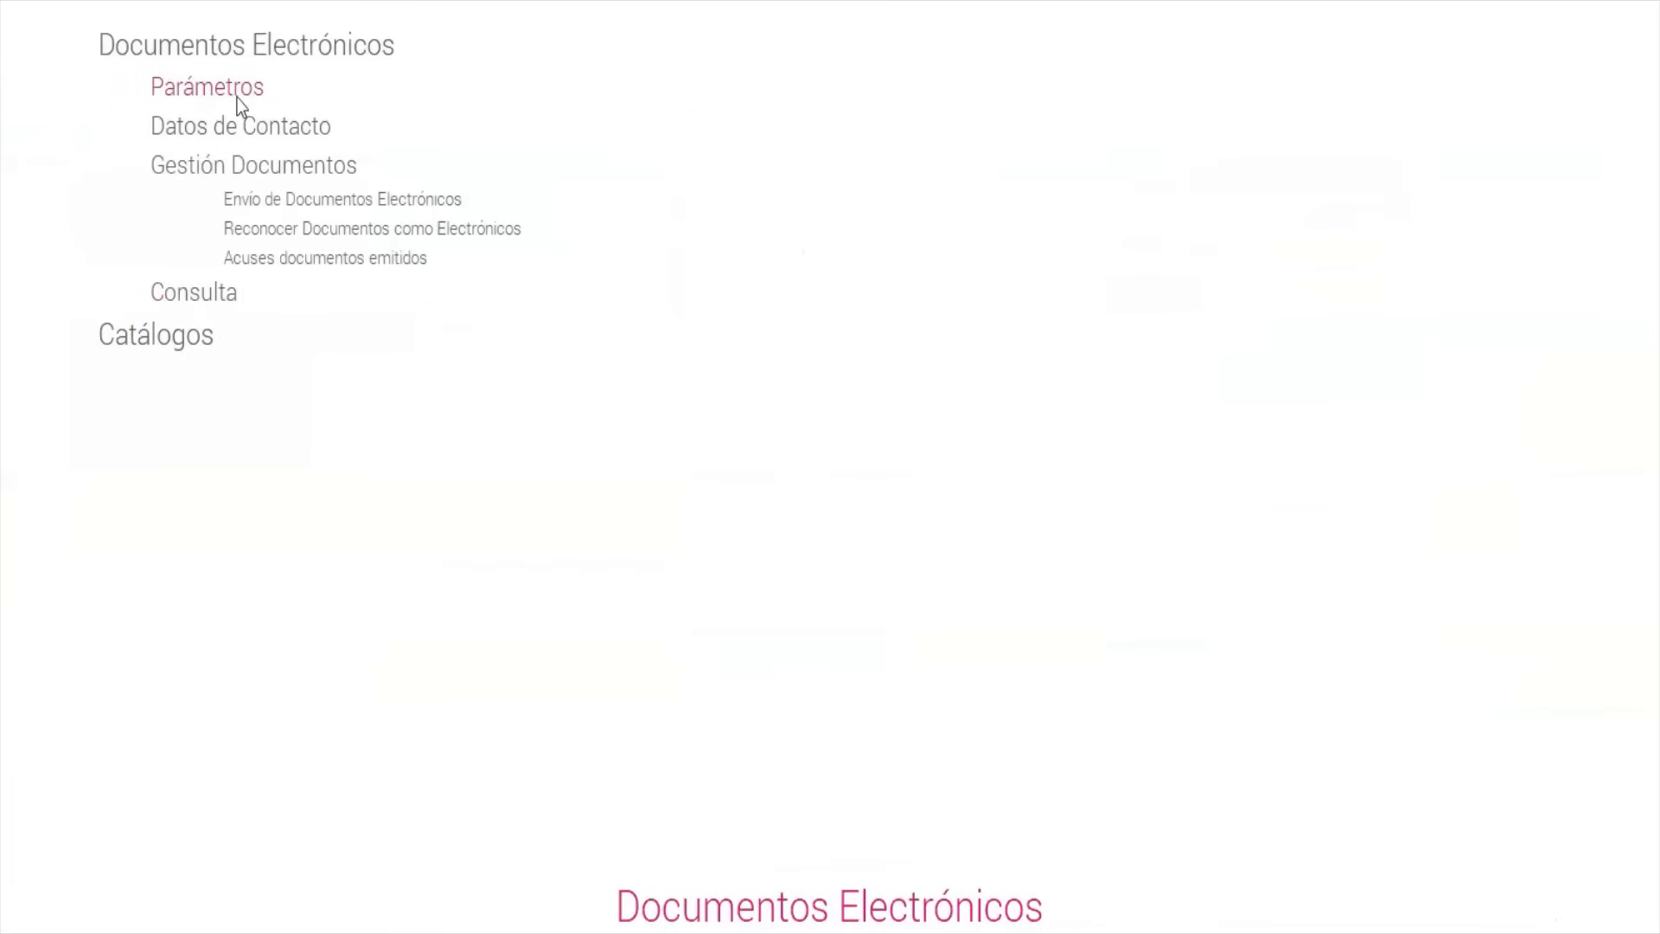
pyautogui.click(237, 97)
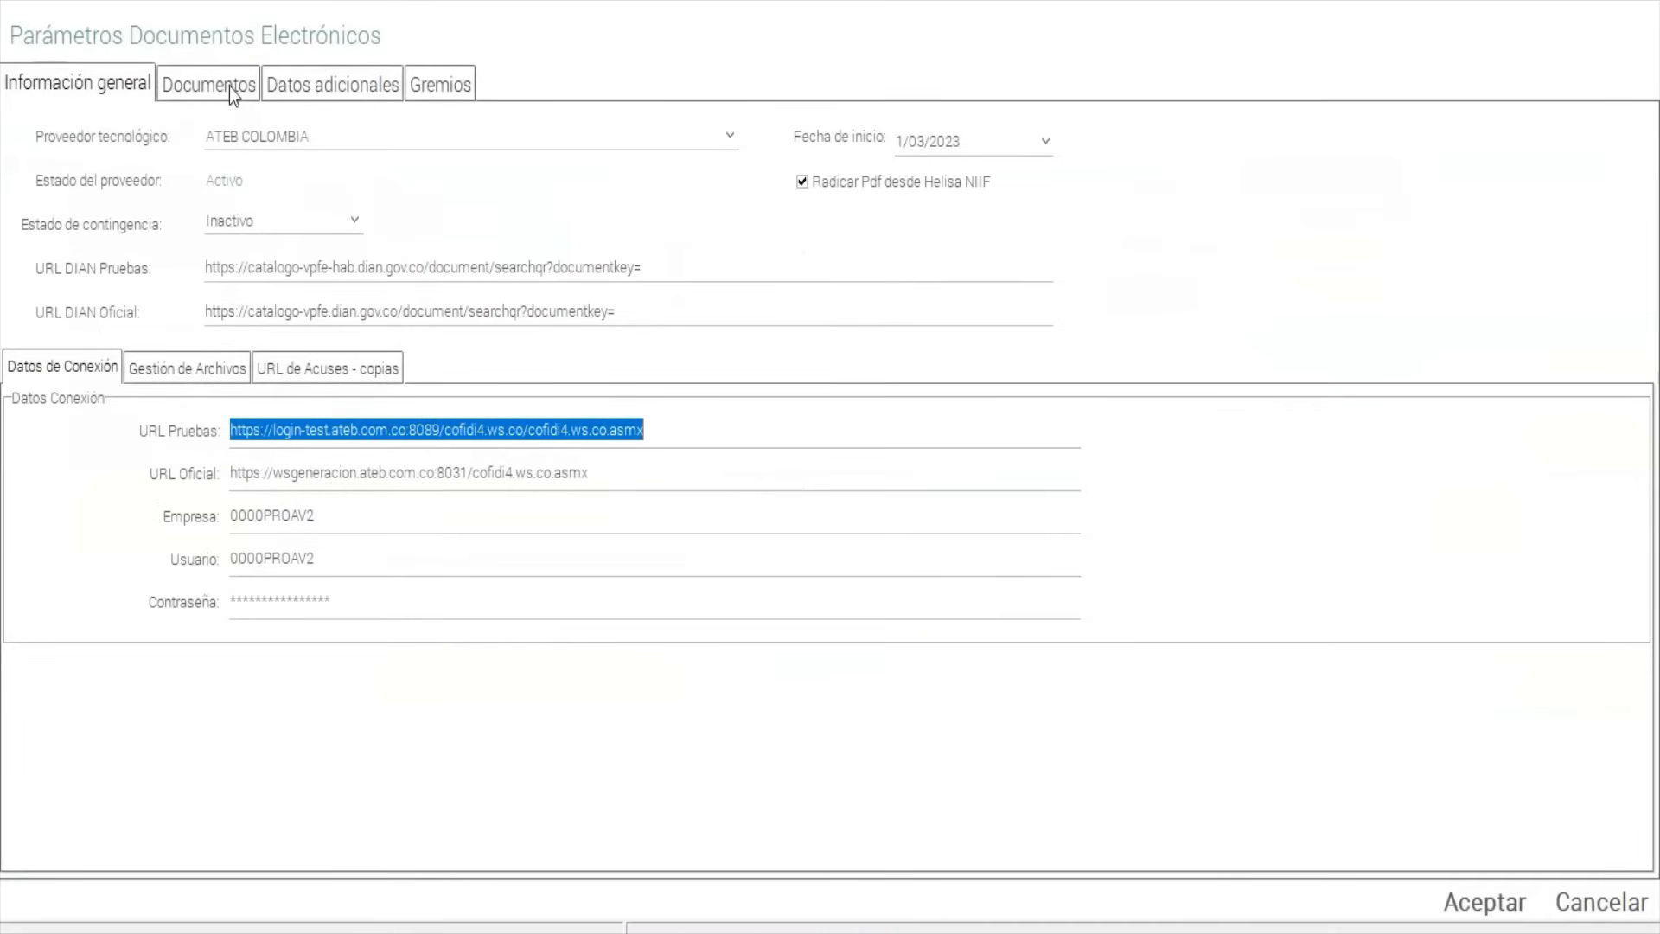
pyautogui.click(230, 87)
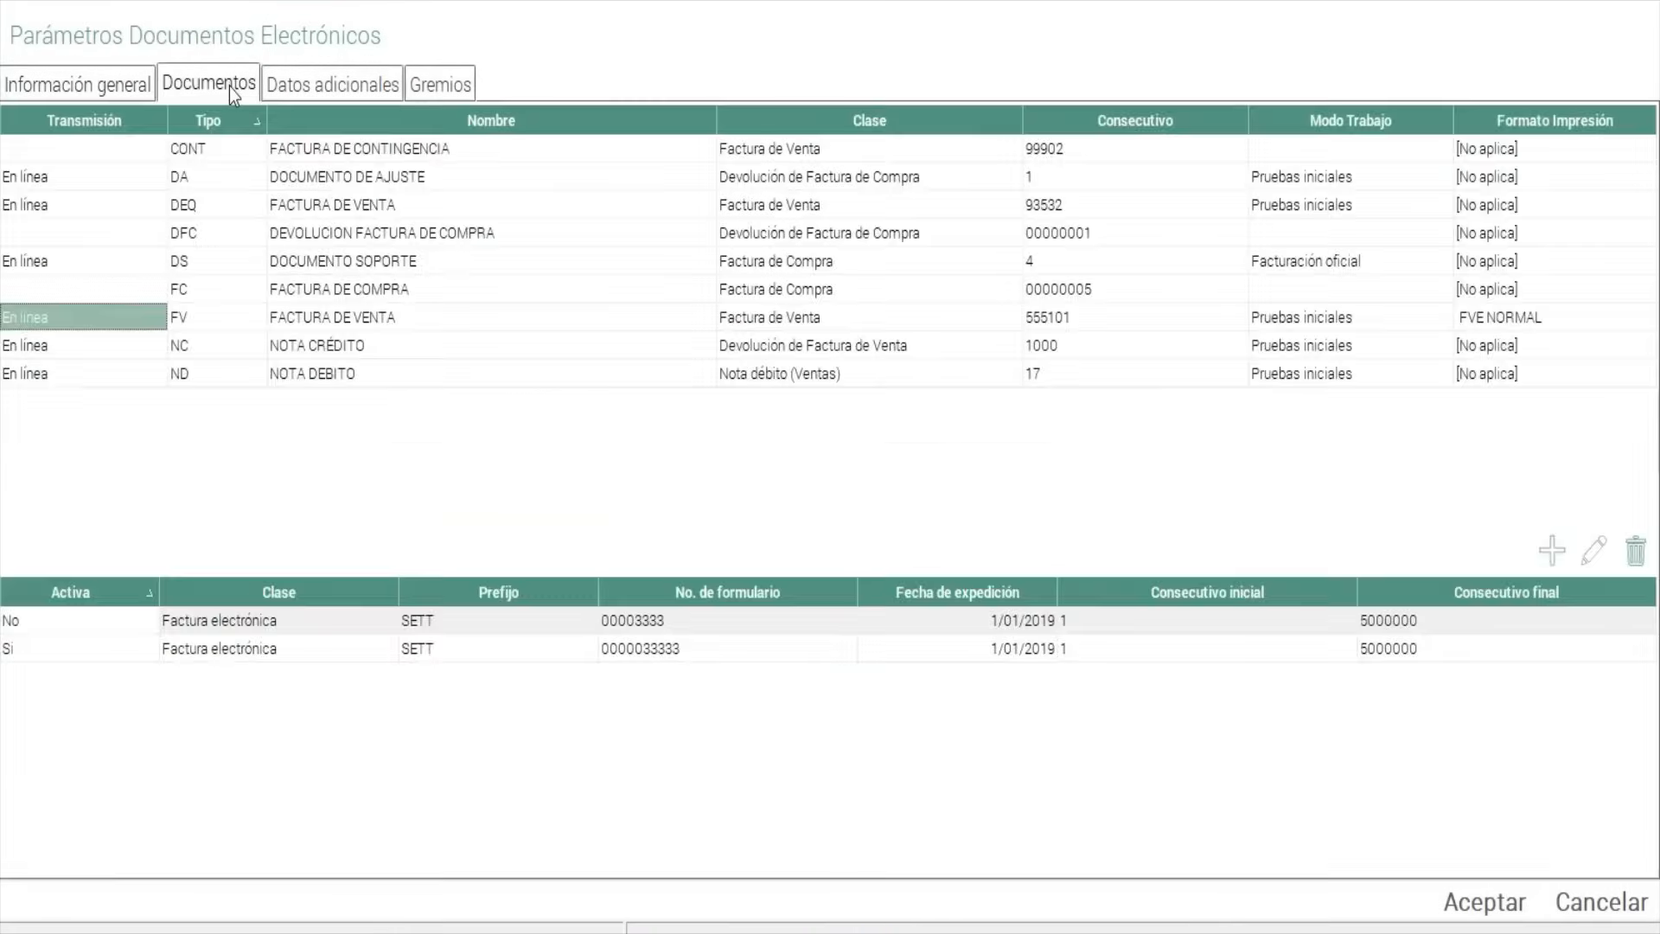
pyautogui.click(154, 155)
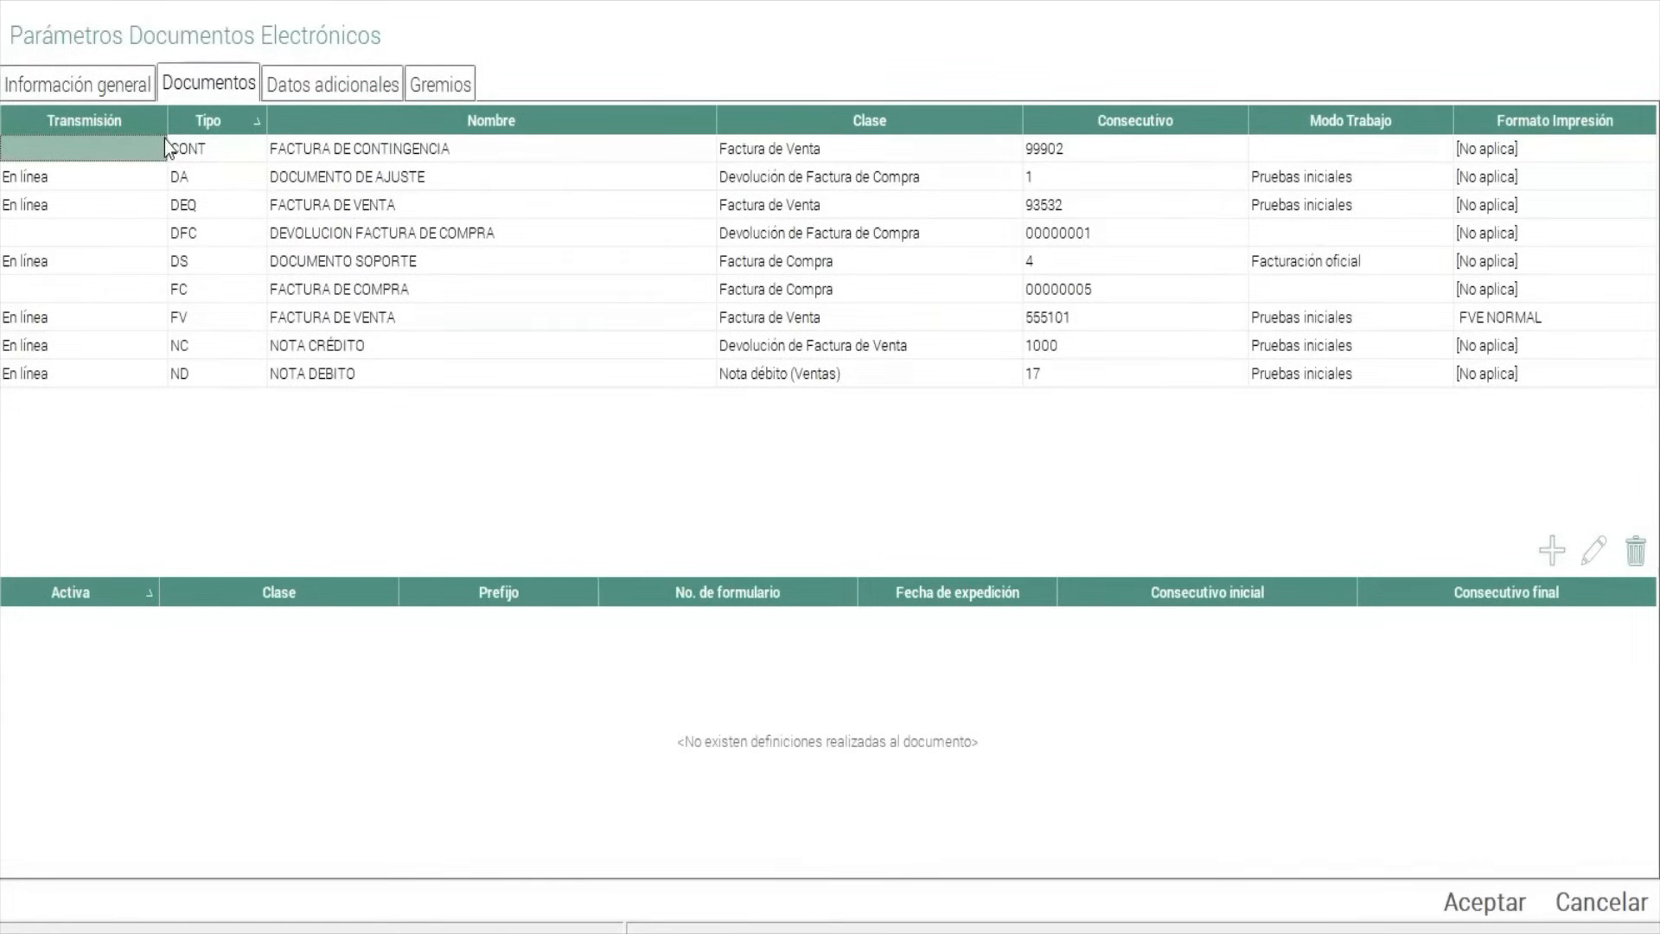
pyautogui.click(1552, 550)
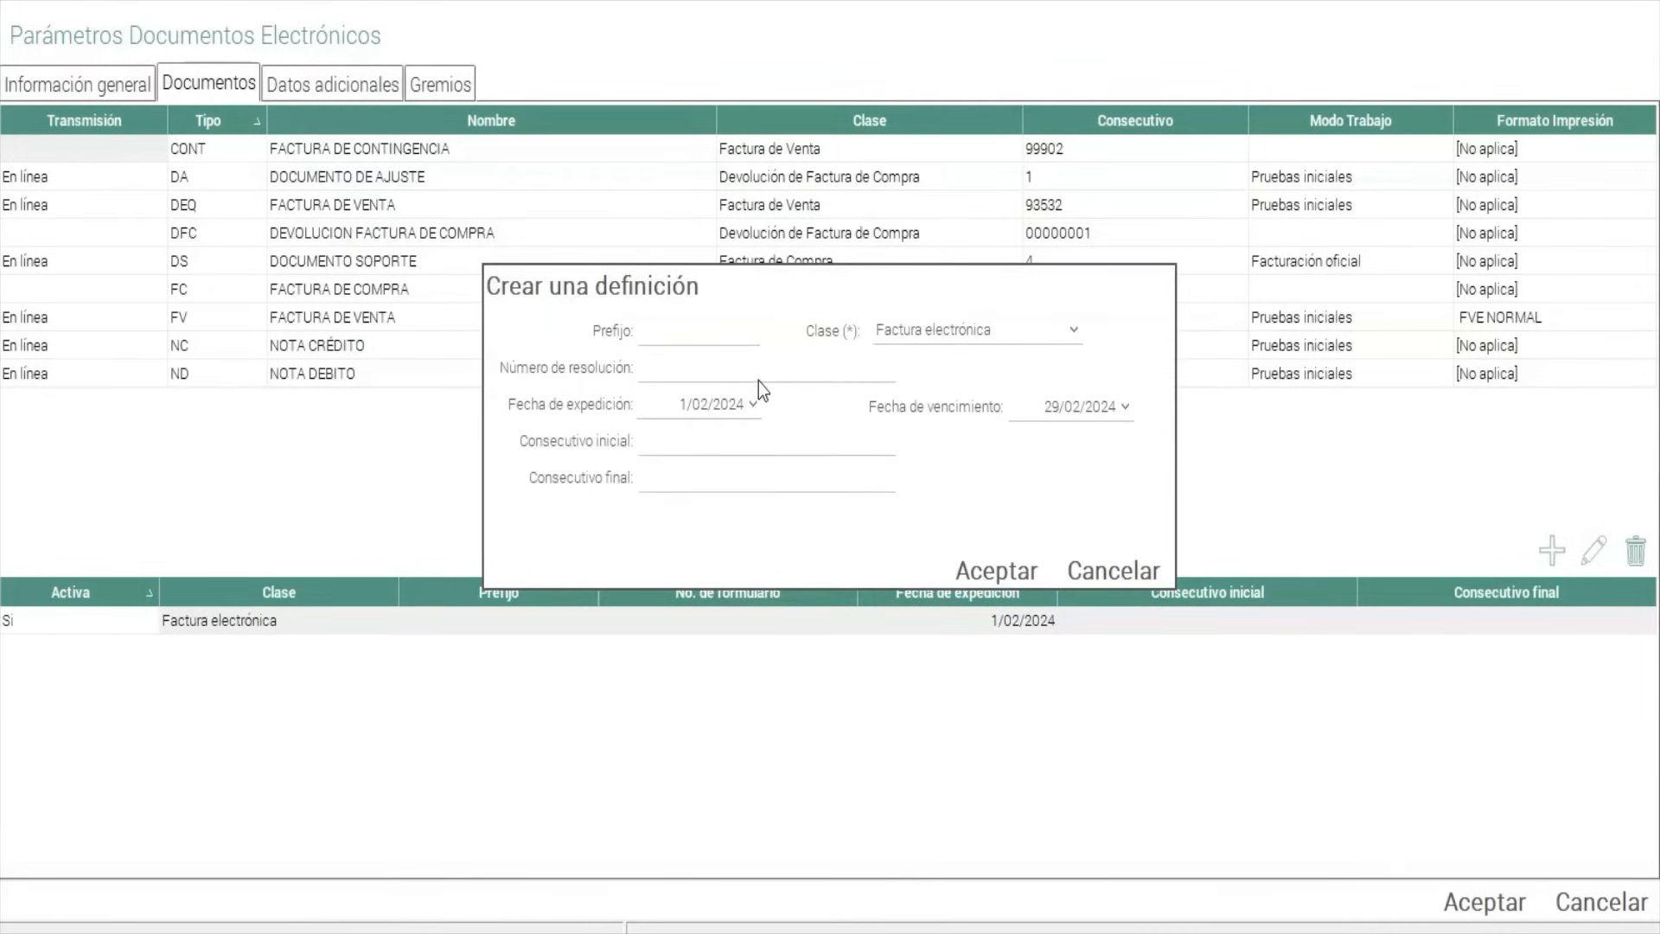
pyautogui.write('CONT')
pyautogui.click(939, 330)
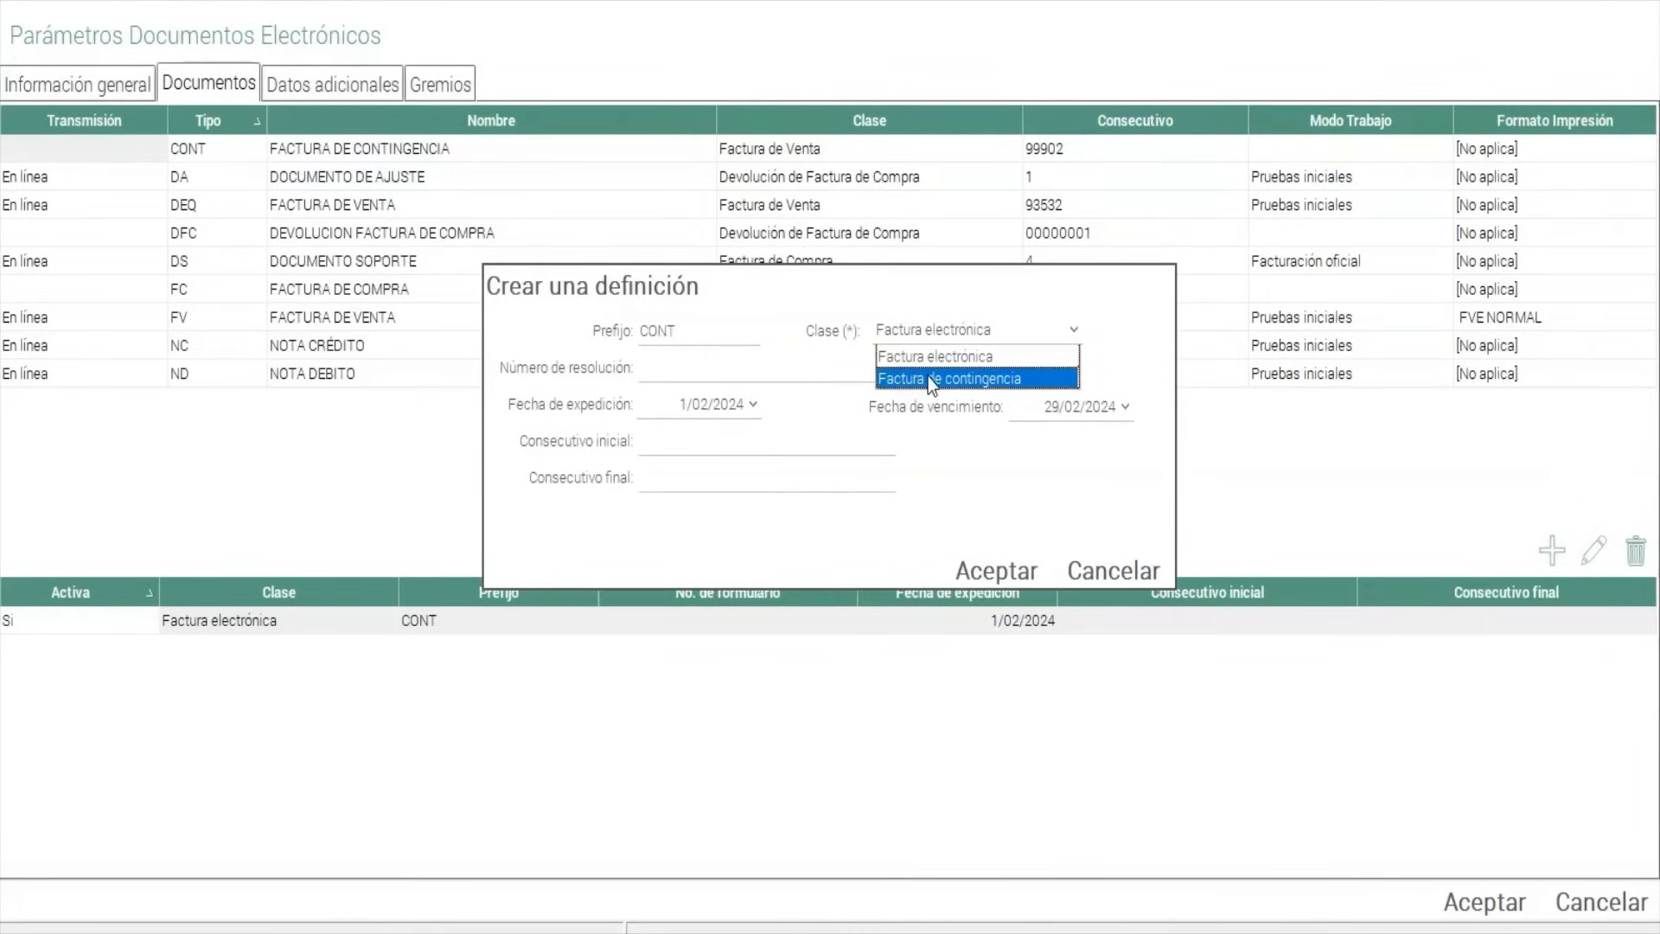
pyautogui.click(929, 381)
pyautogui.click(769, 365)
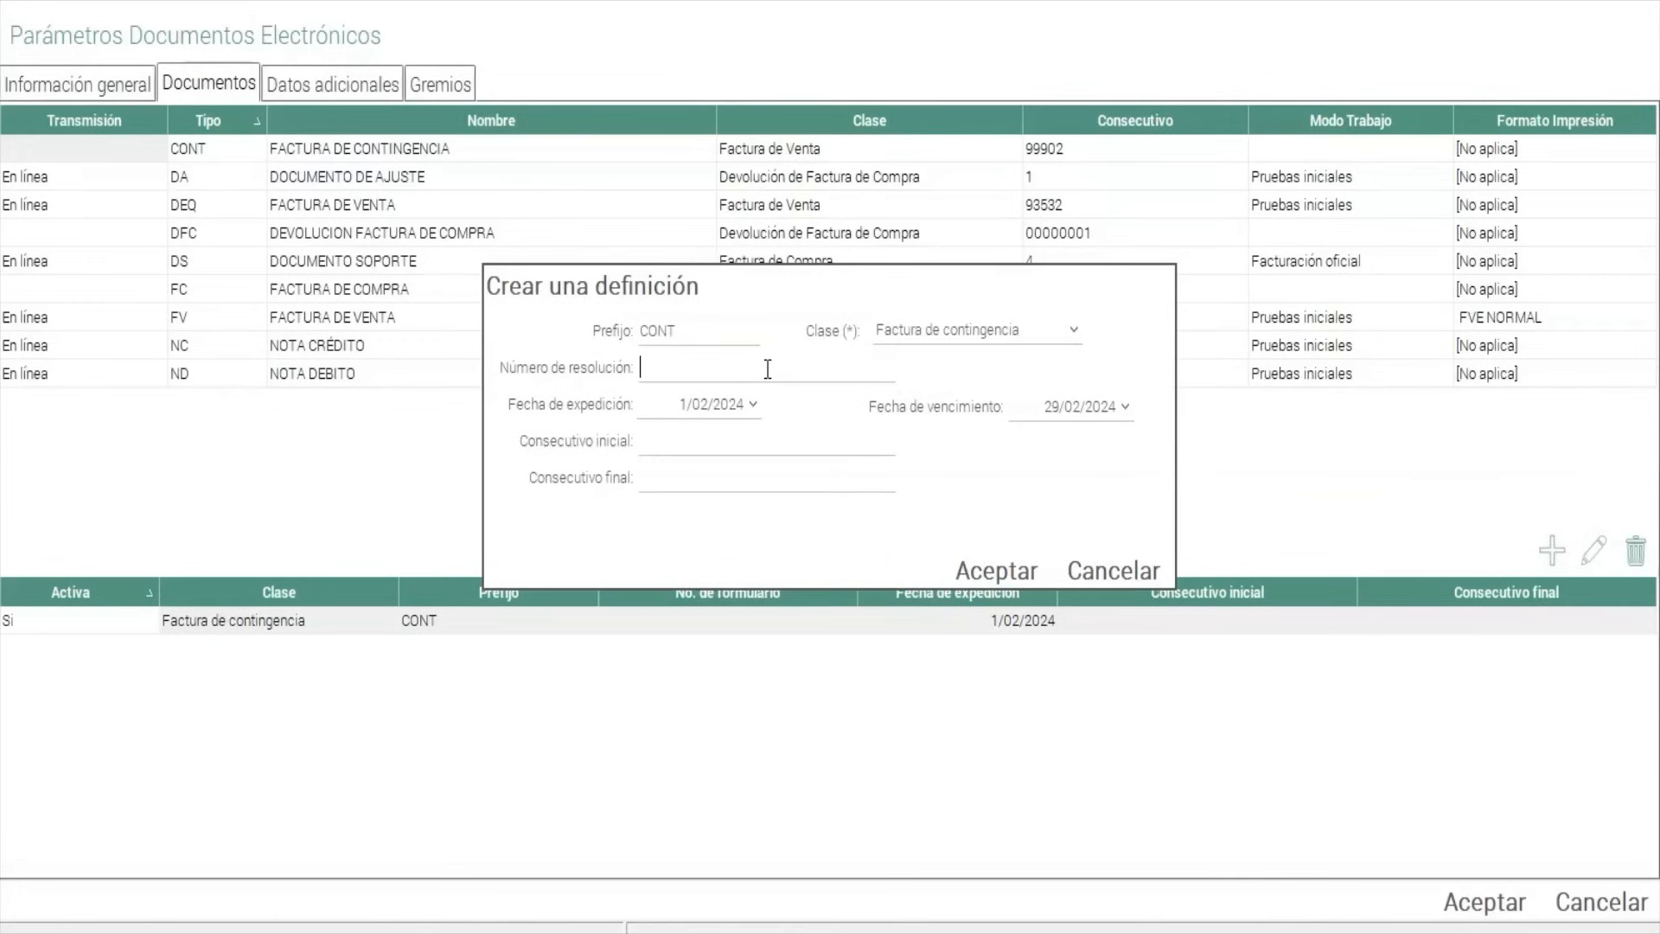
pyautogui.write('123456789')
# Set the definition's issue date to 1/02/2020 and its expiry date to 28/02/2026.
pyautogui.click(755, 405)
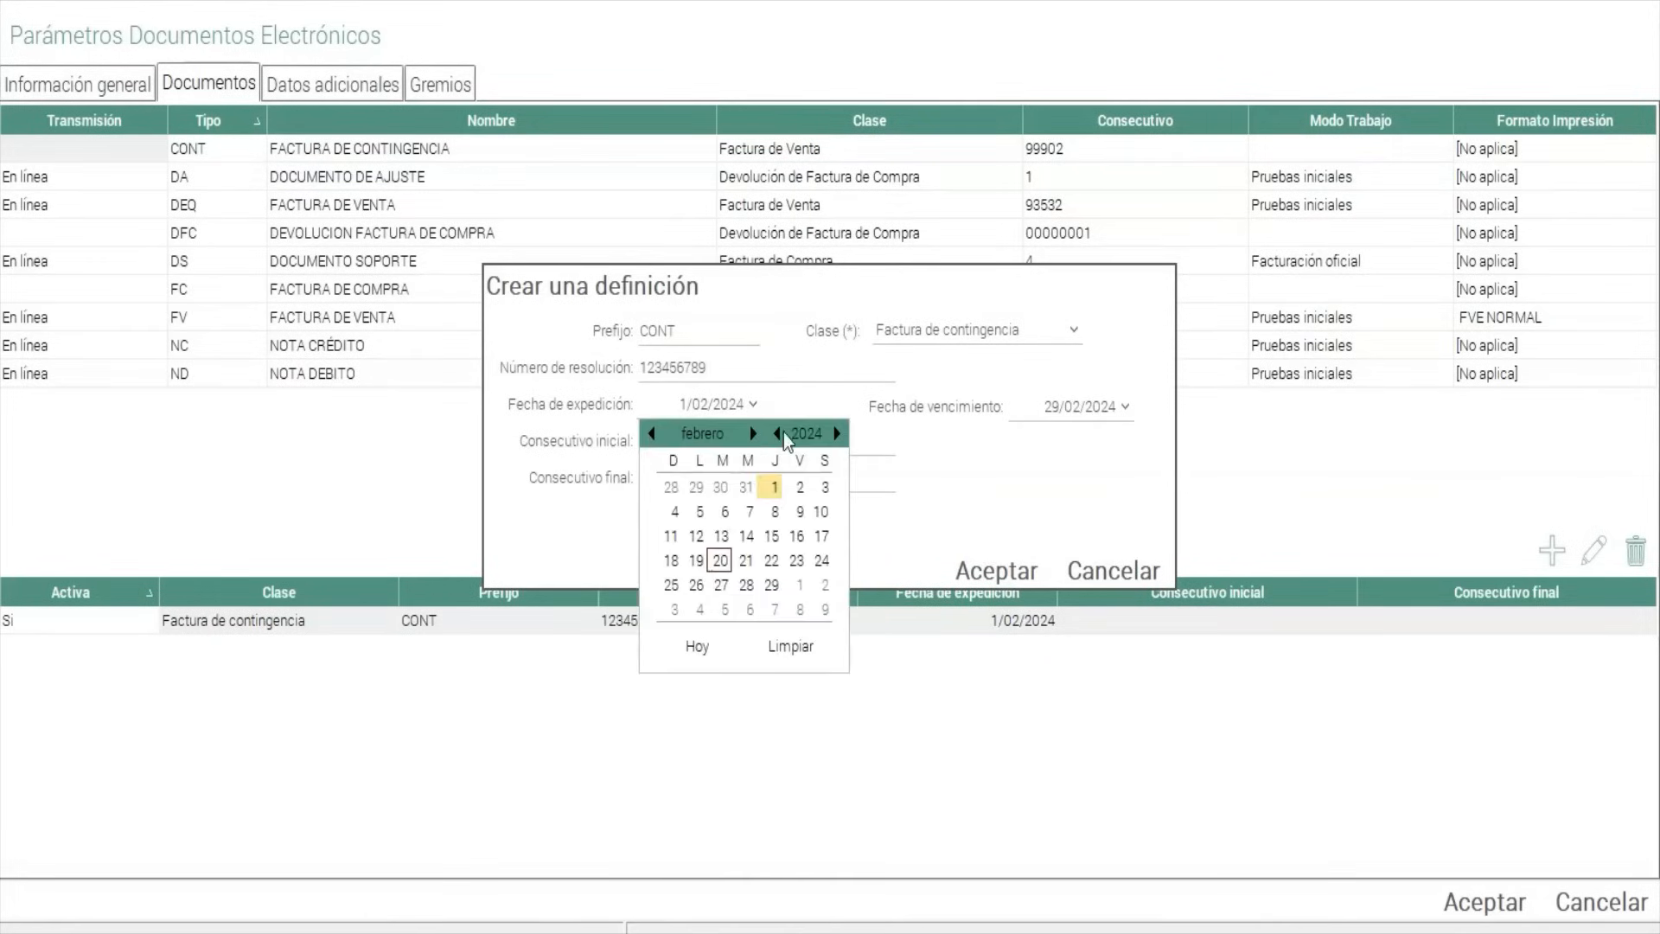
pyautogui.click(776, 433)
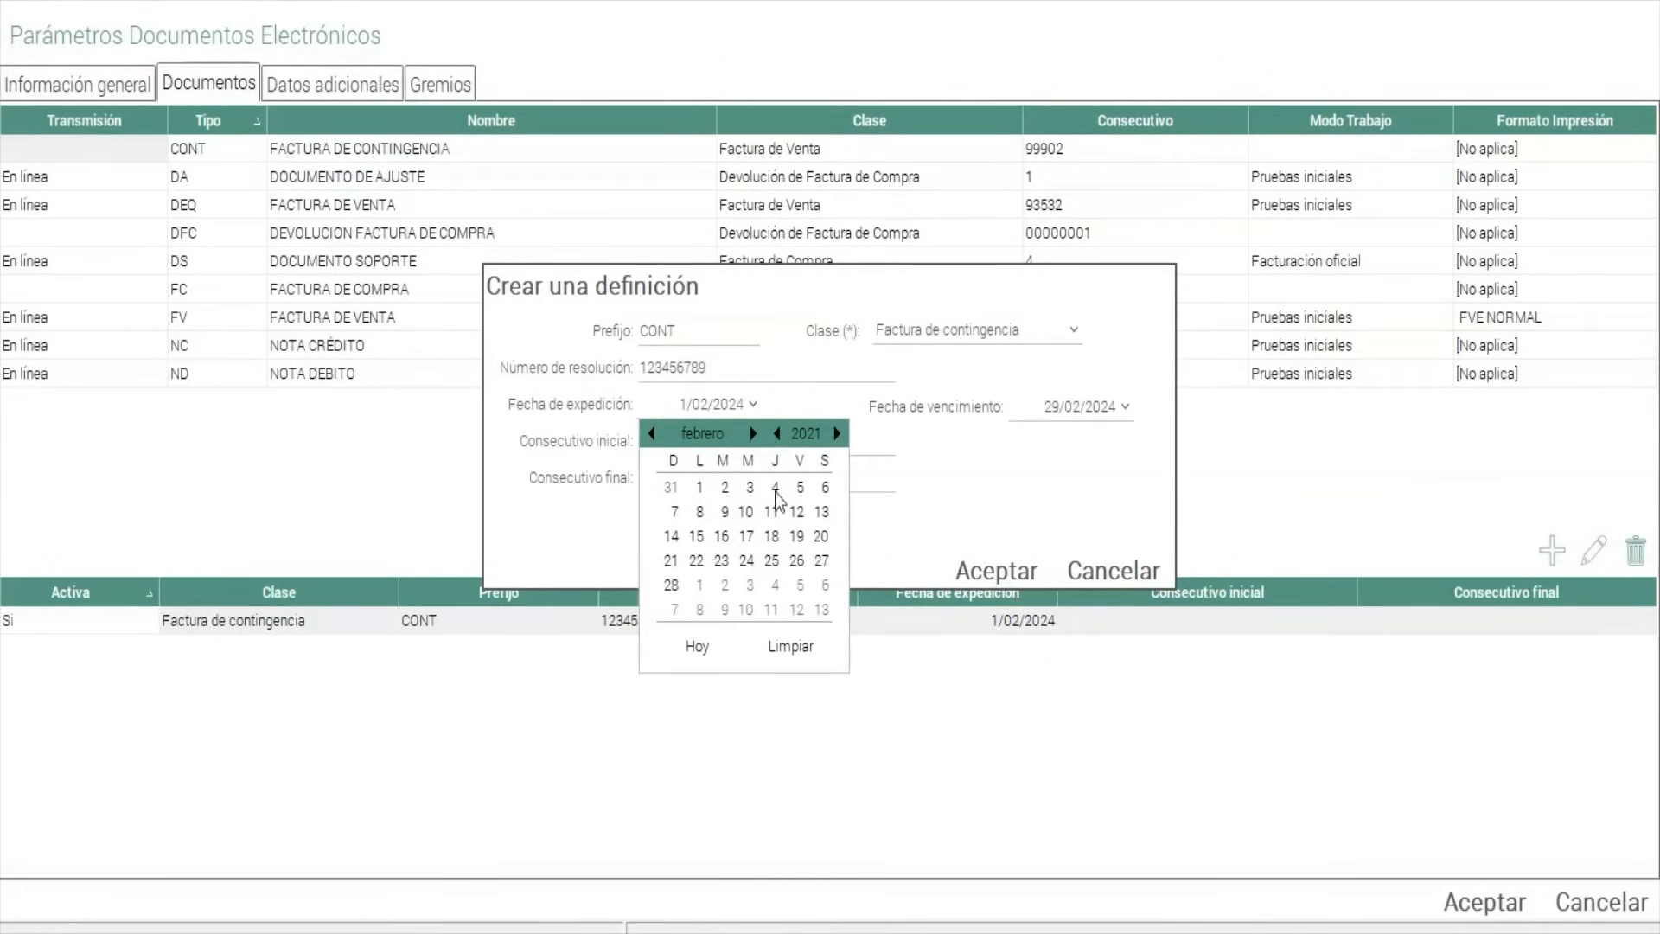
pyautogui.click(776, 433)
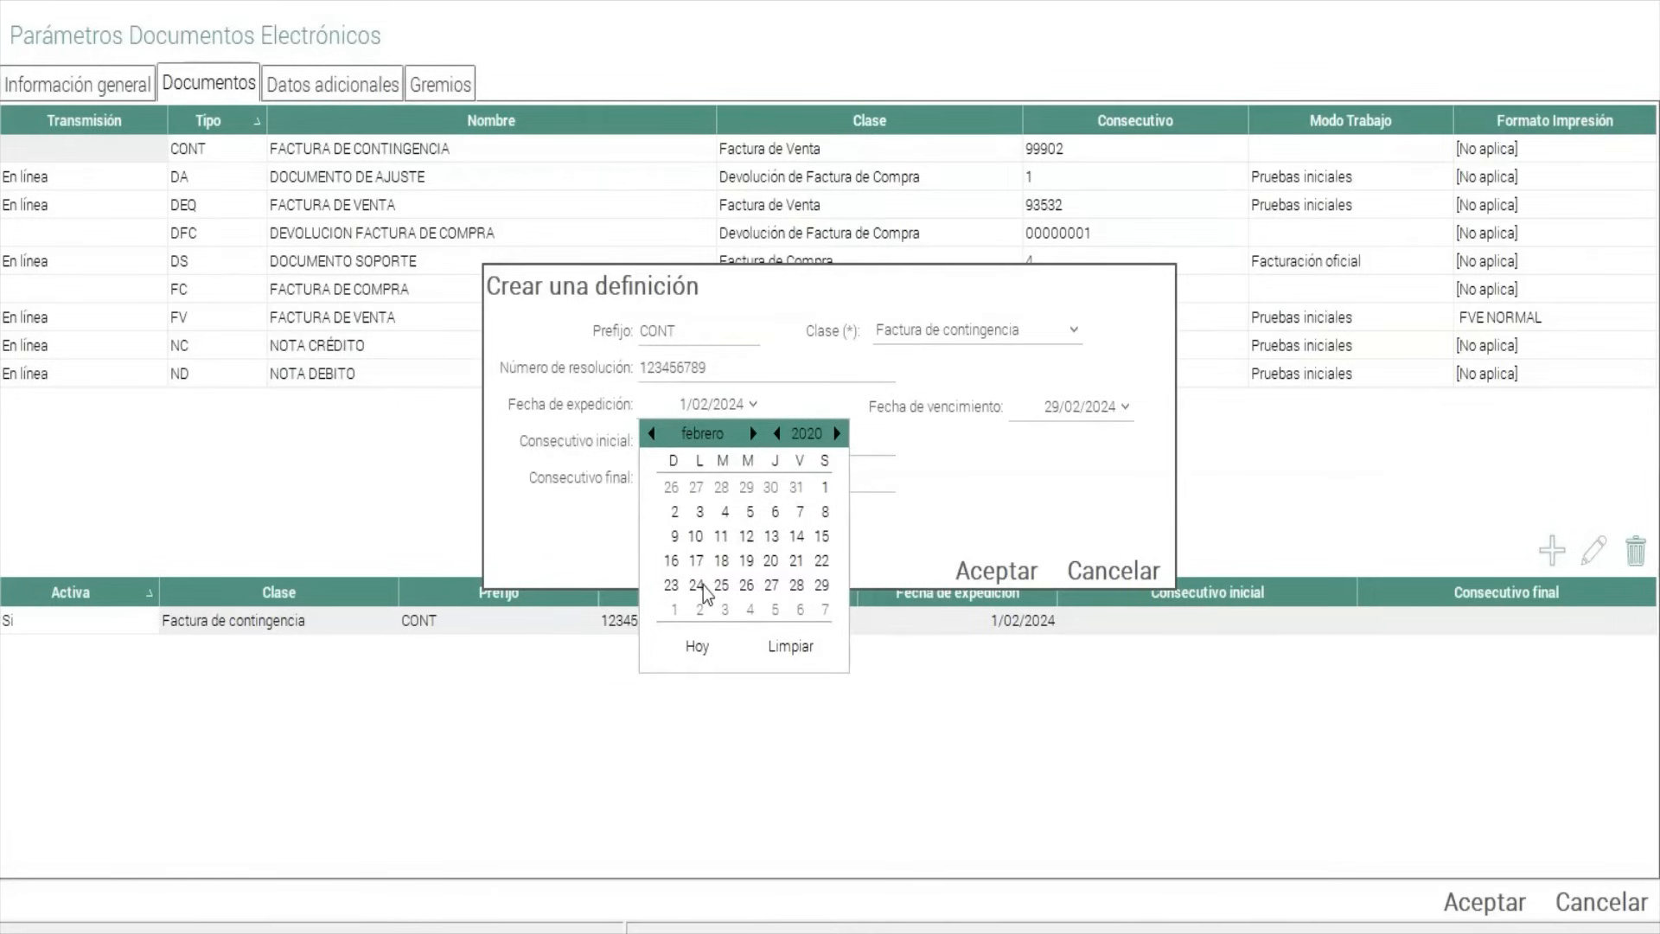
pyautogui.click(824, 487)
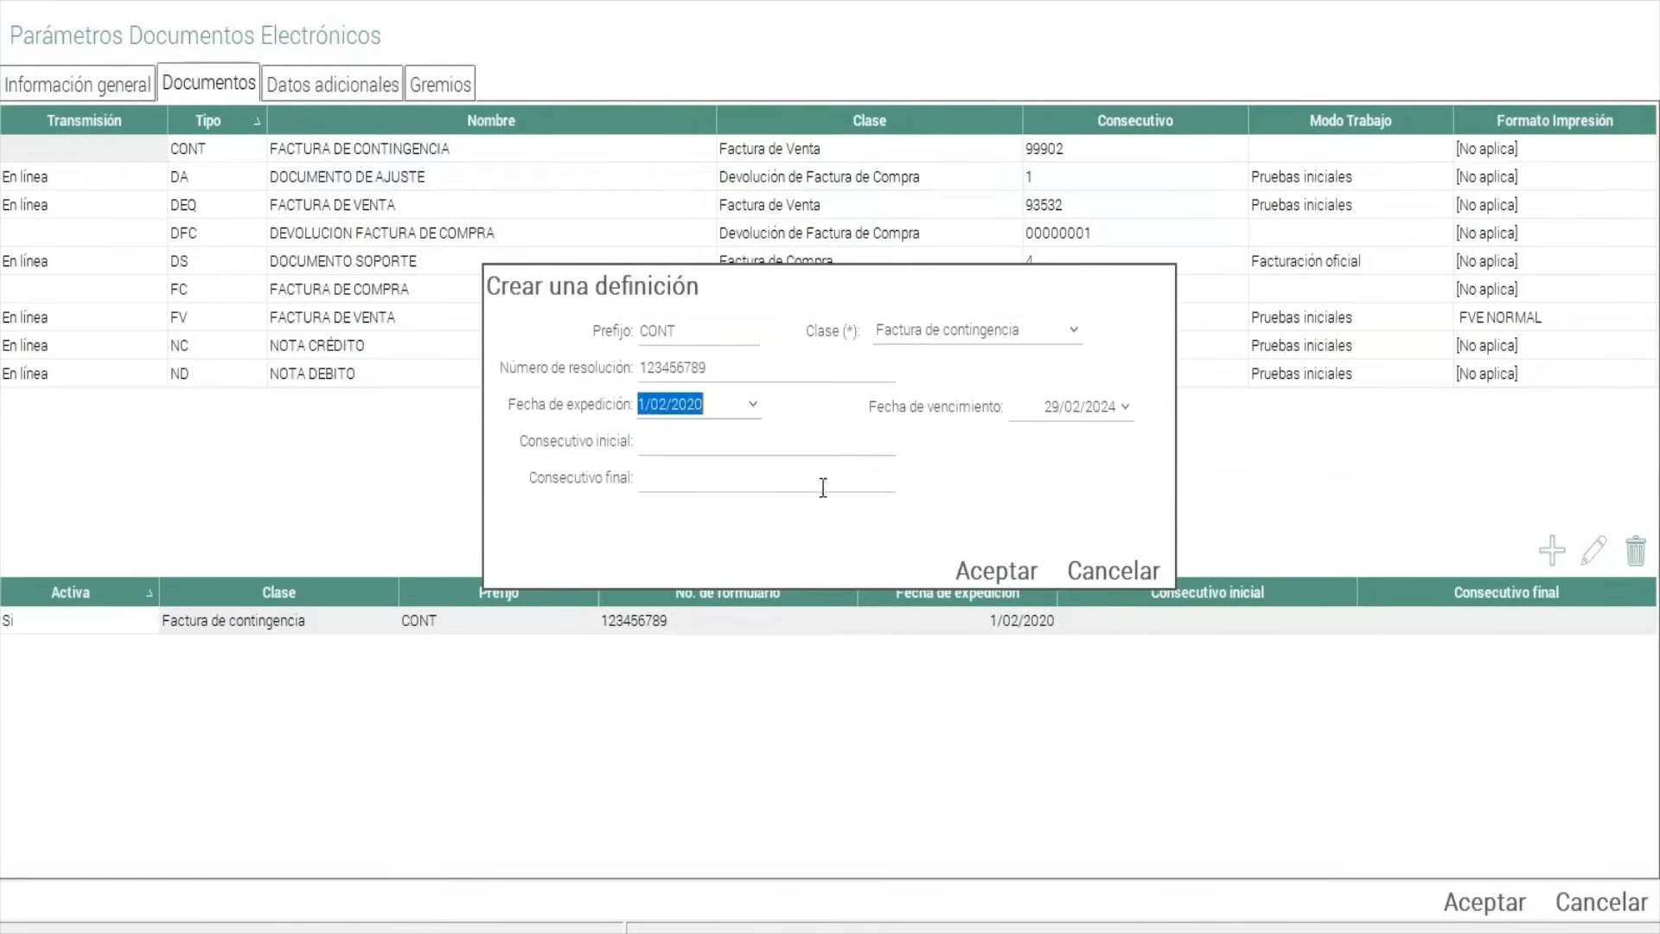
pyautogui.click(1124, 406)
pyautogui.click(1209, 437)
pyautogui.click(1208, 437)
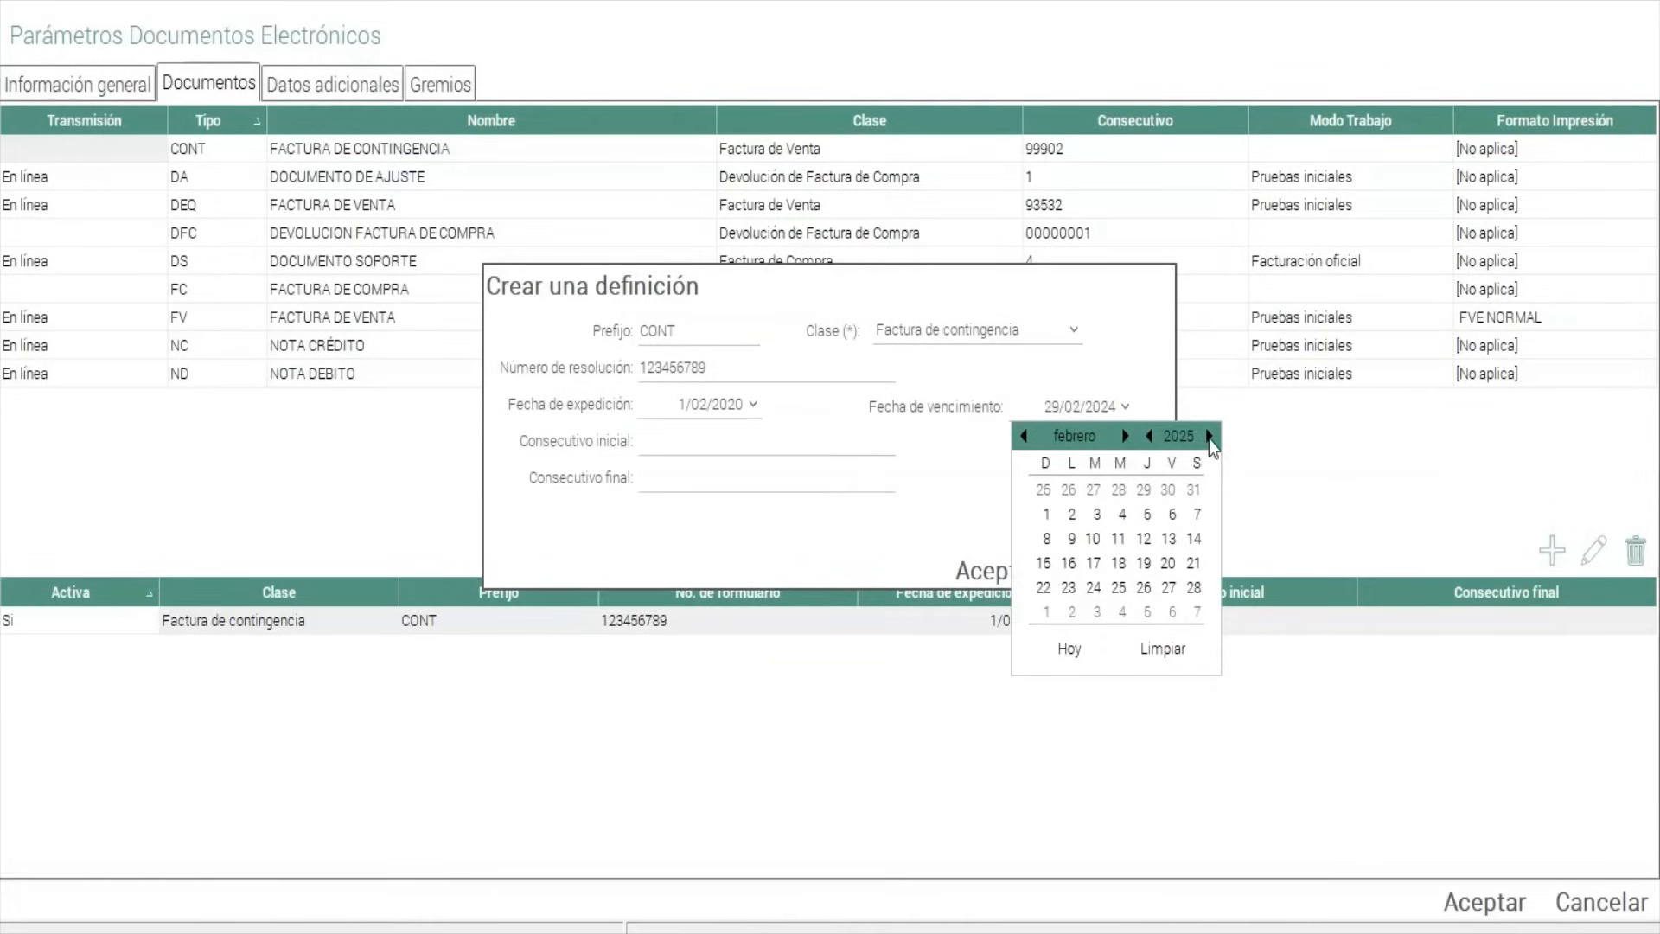
pyautogui.click(1194, 588)
# Set the definition's consecutive range from 1 to 5000000 and accept the definition.
pyautogui.click(823, 445)
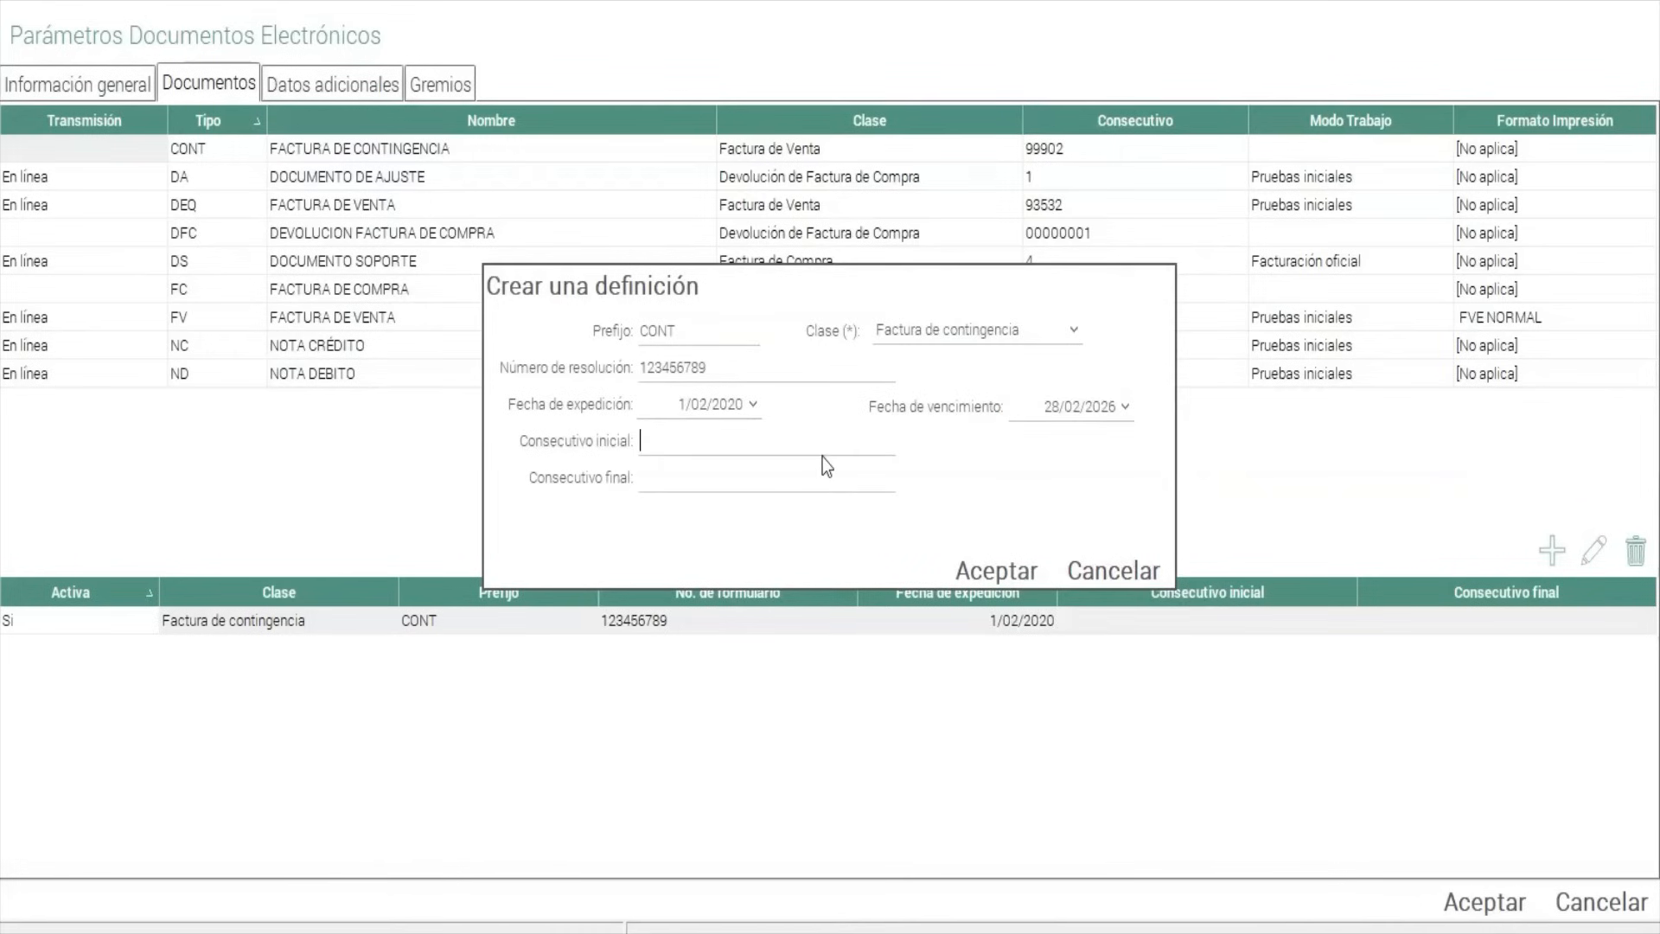
pyautogui.write('1')
pyautogui.click(793, 472)
pyautogui.write('5000000')
pyautogui.click(1003, 567)
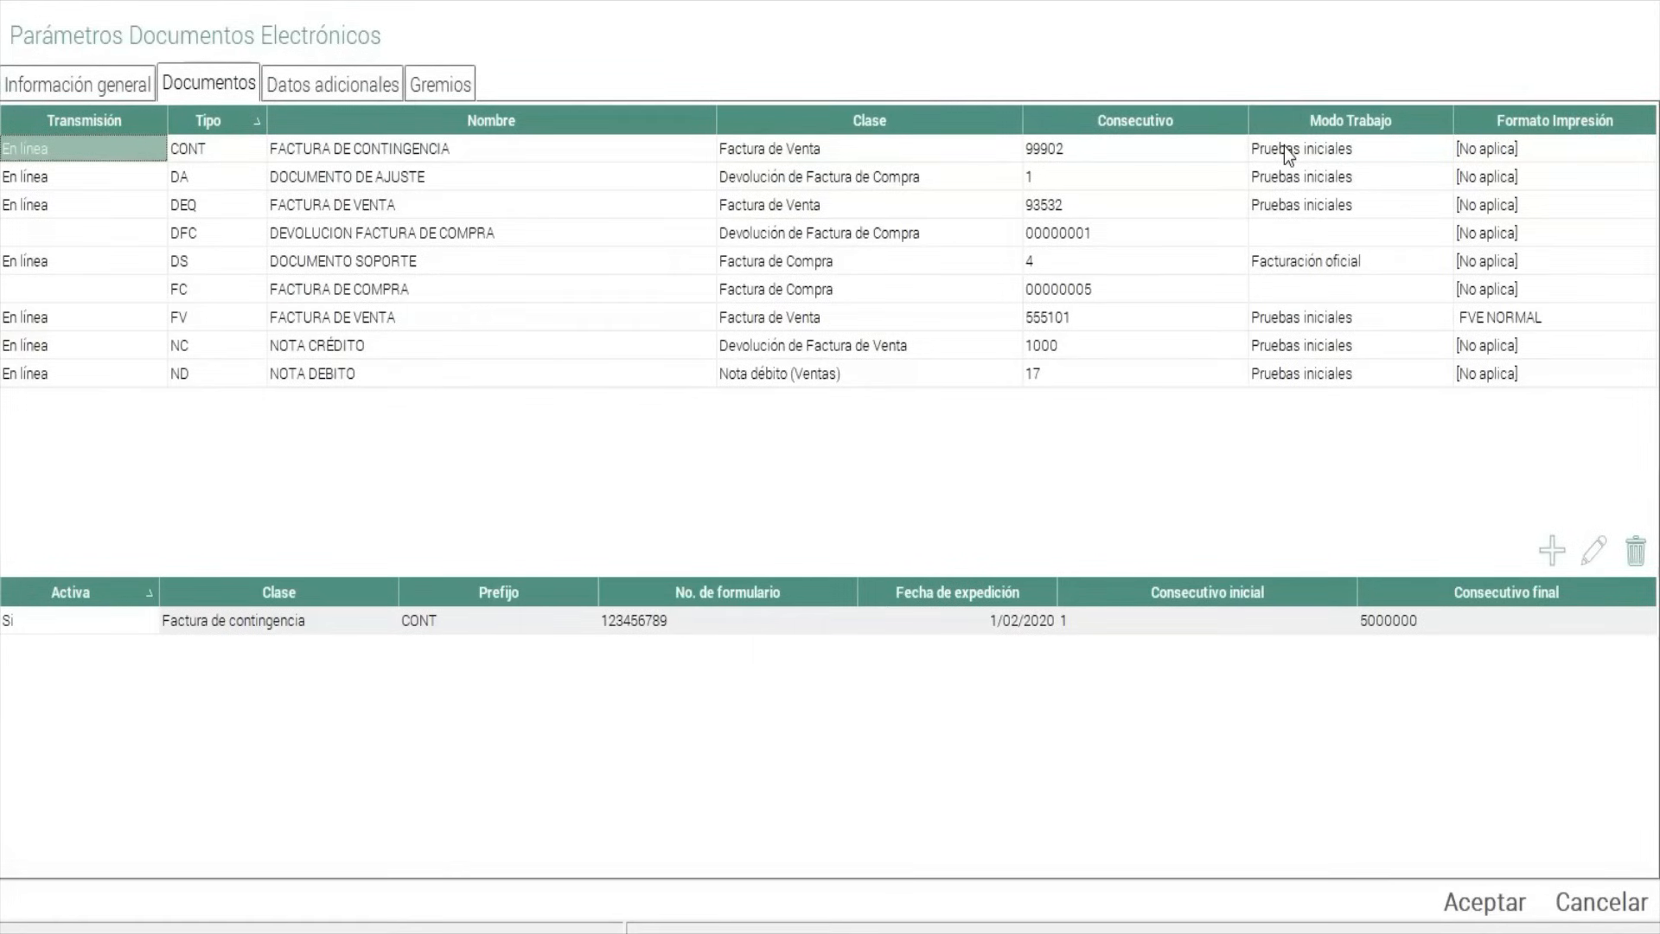
# Review the work mode options of the CONT document and set its print format to FVE NORMAL.
pyautogui.click(1434, 155)
pyautogui.click(1435, 154)
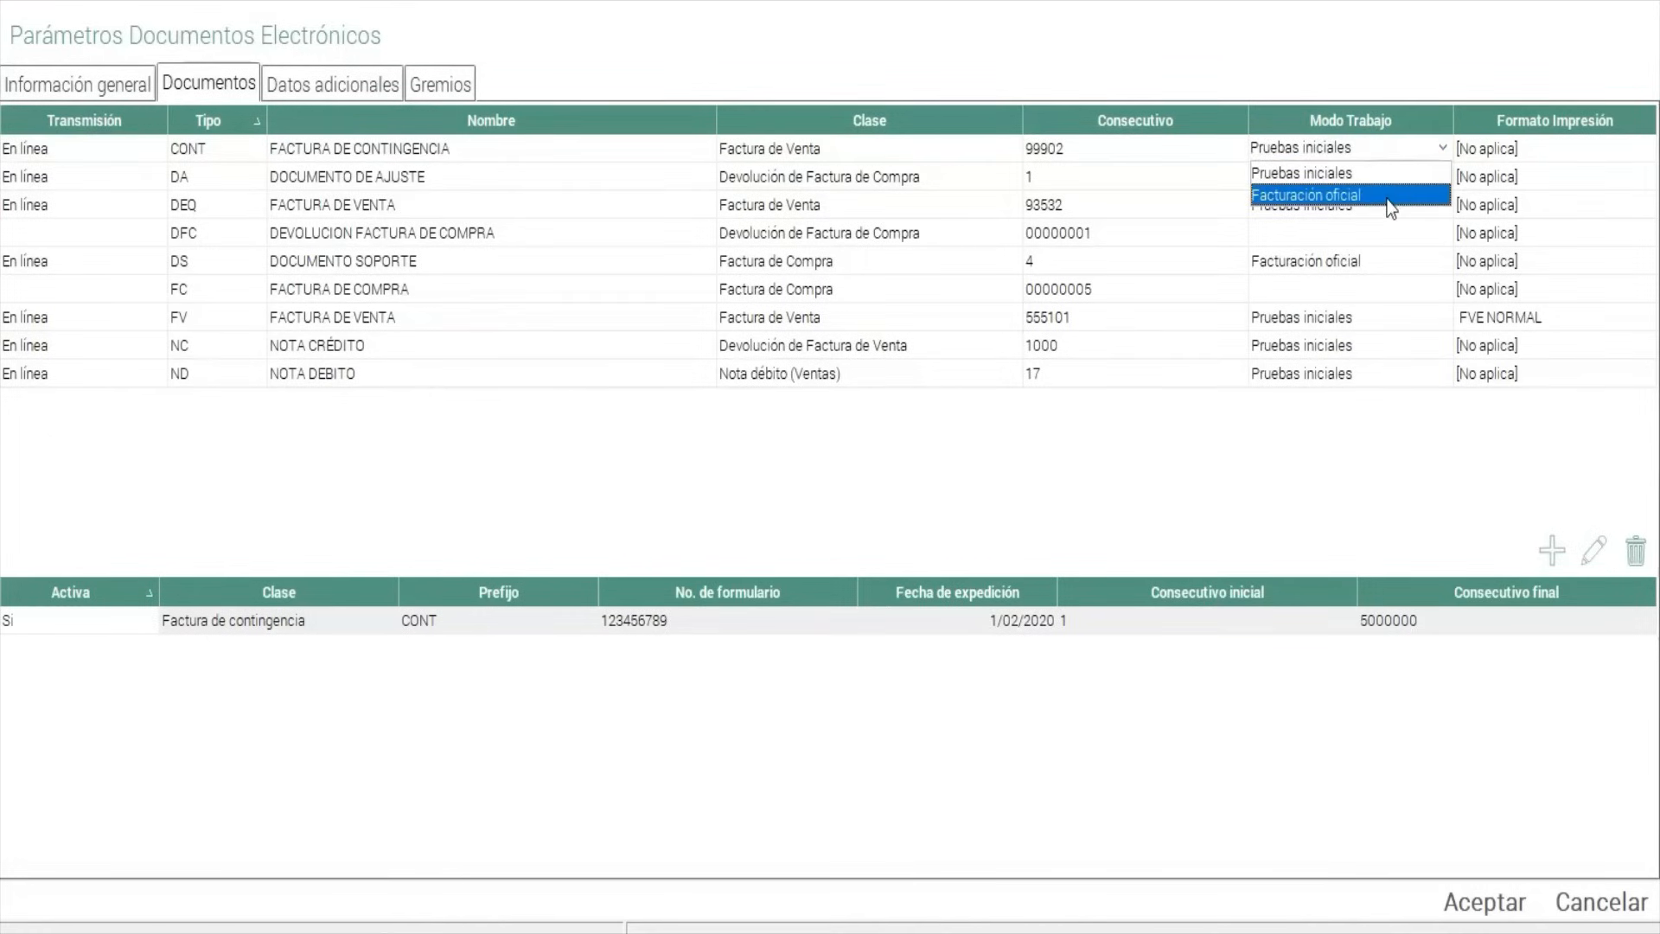
pyautogui.click(1479, 152)
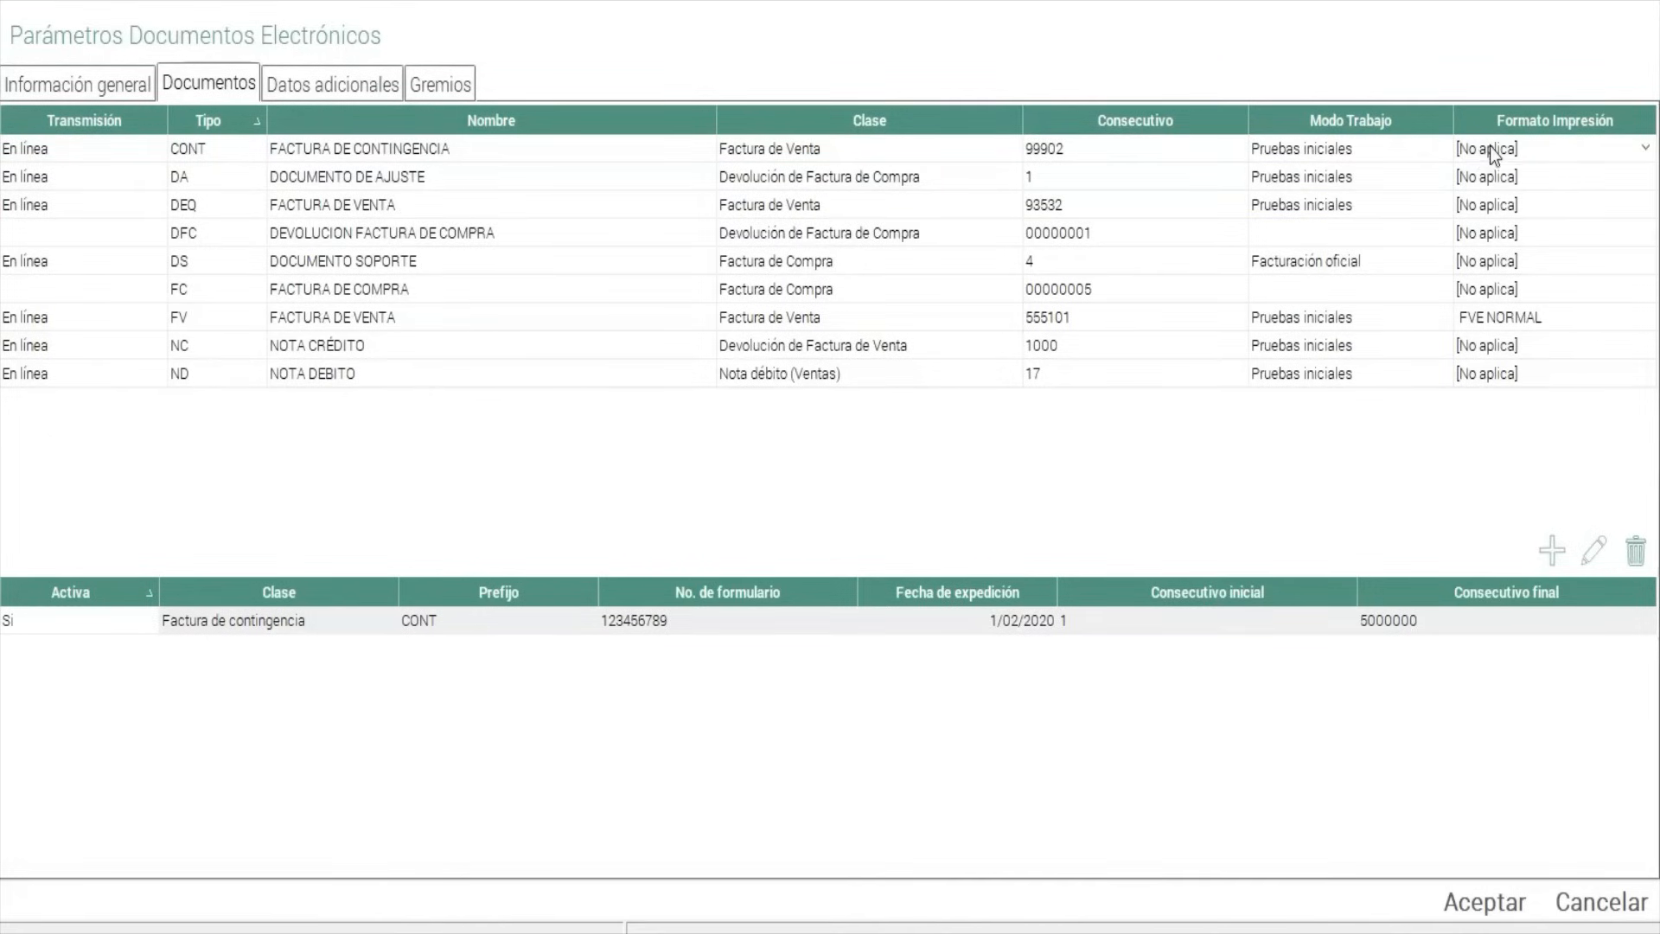
pyautogui.click(1491, 154)
pyautogui.scroll(2, 1643, 322)
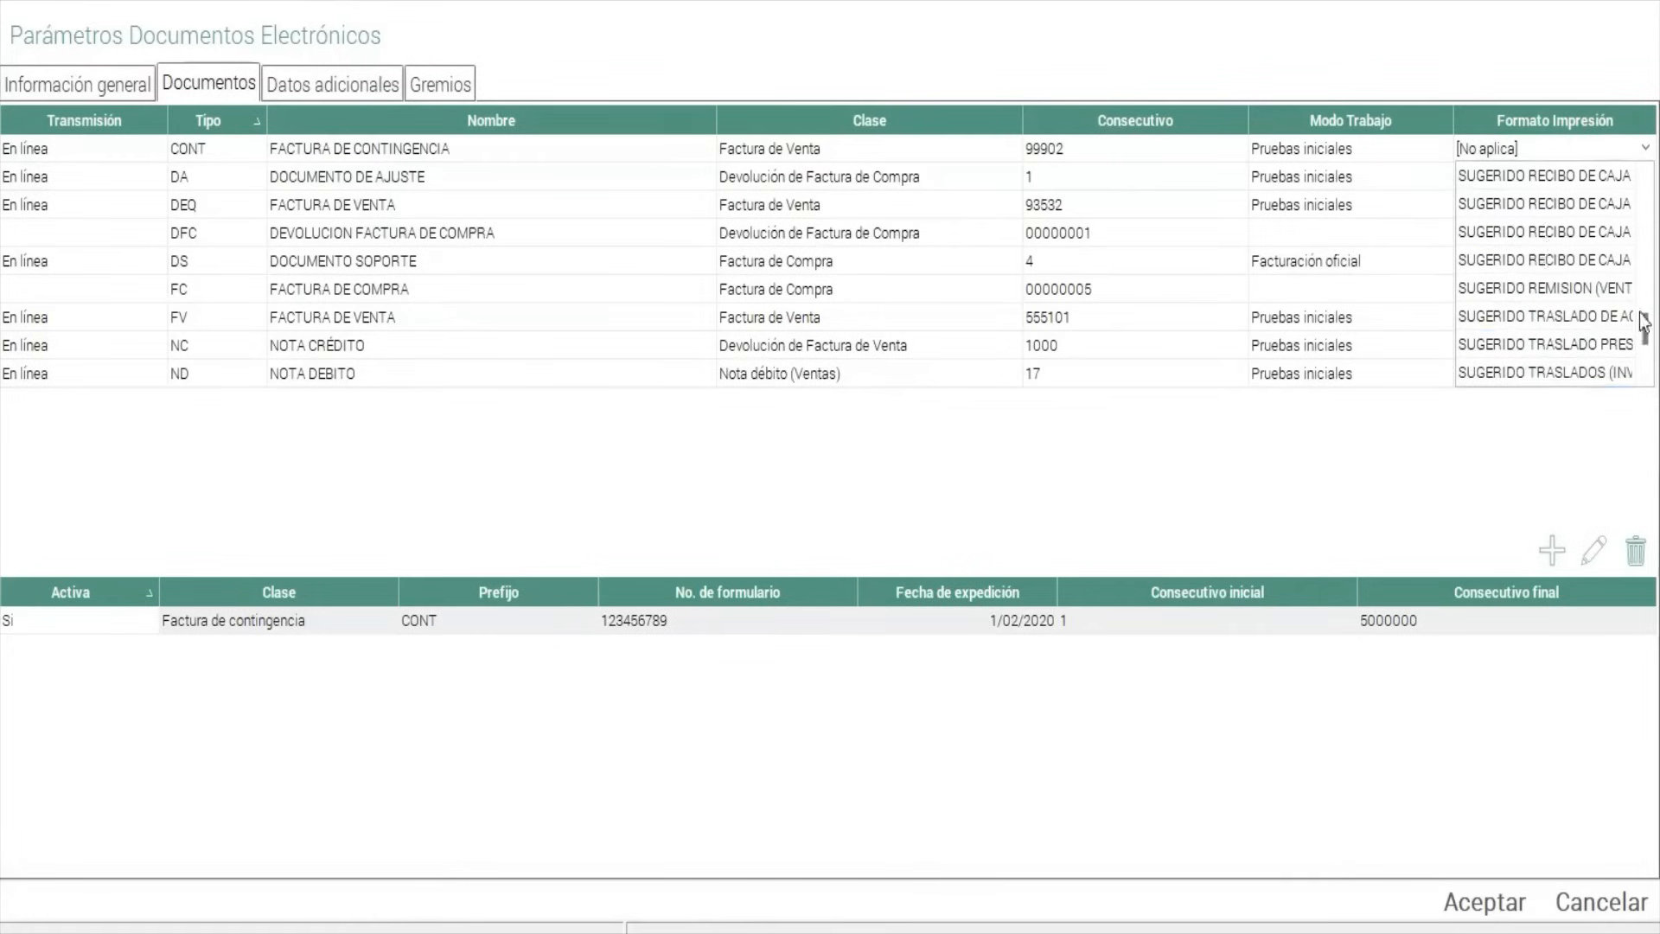
pyautogui.moveTo(1643, 322); pyautogui.dragTo(1622, 159)
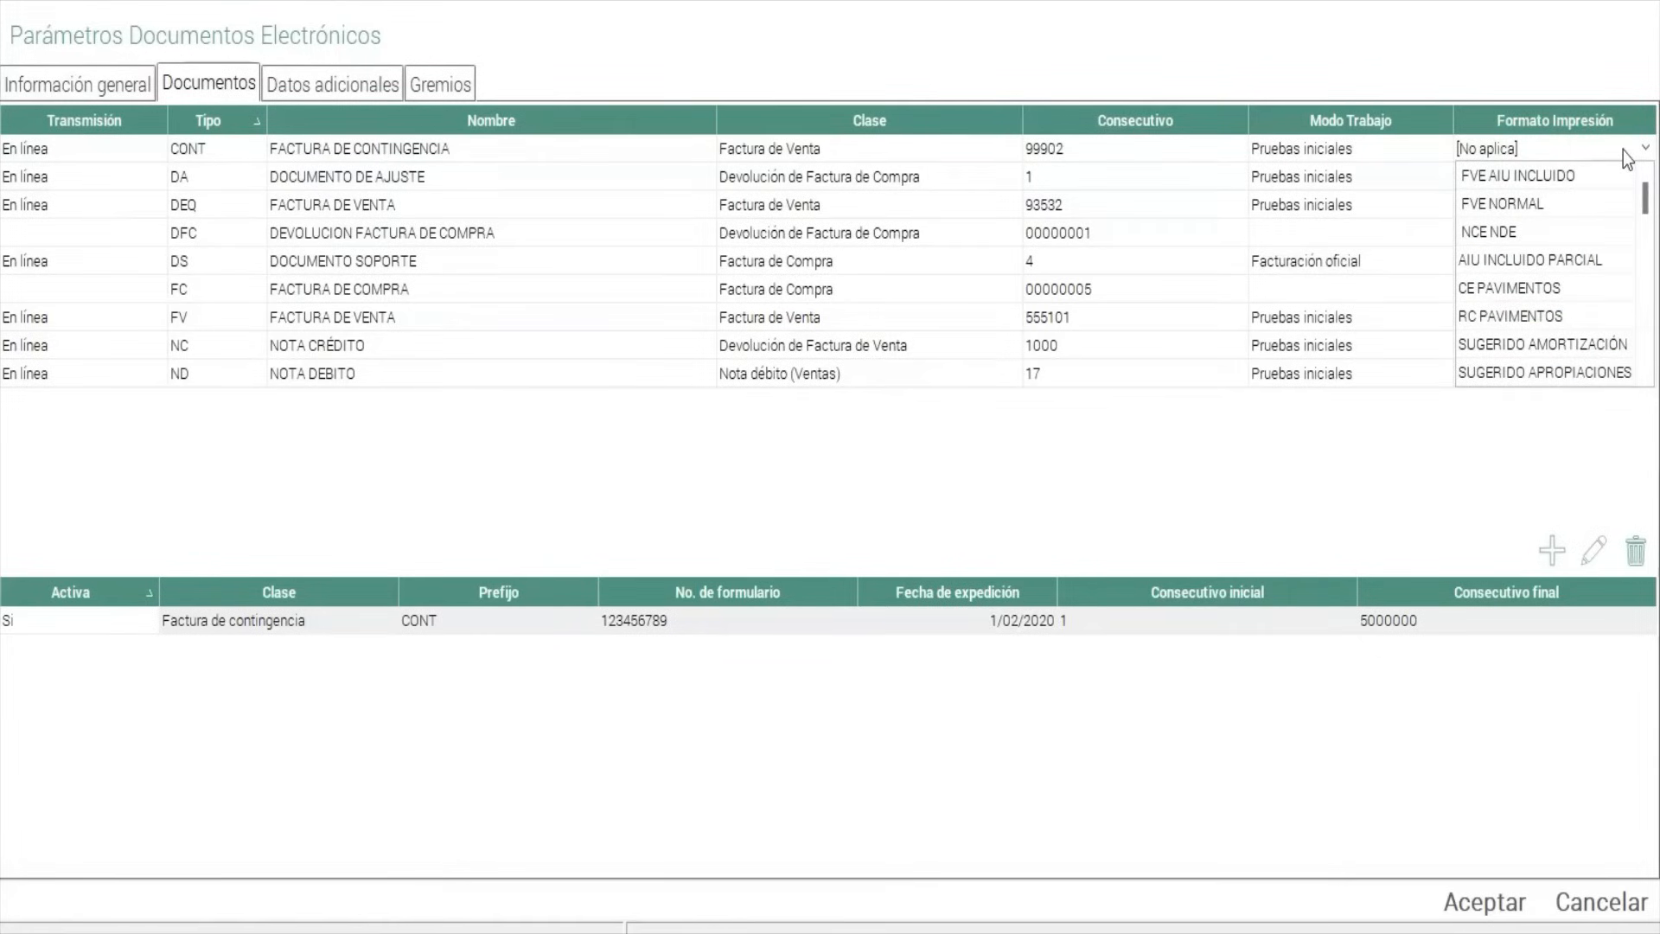
pyautogui.click(1511, 204)
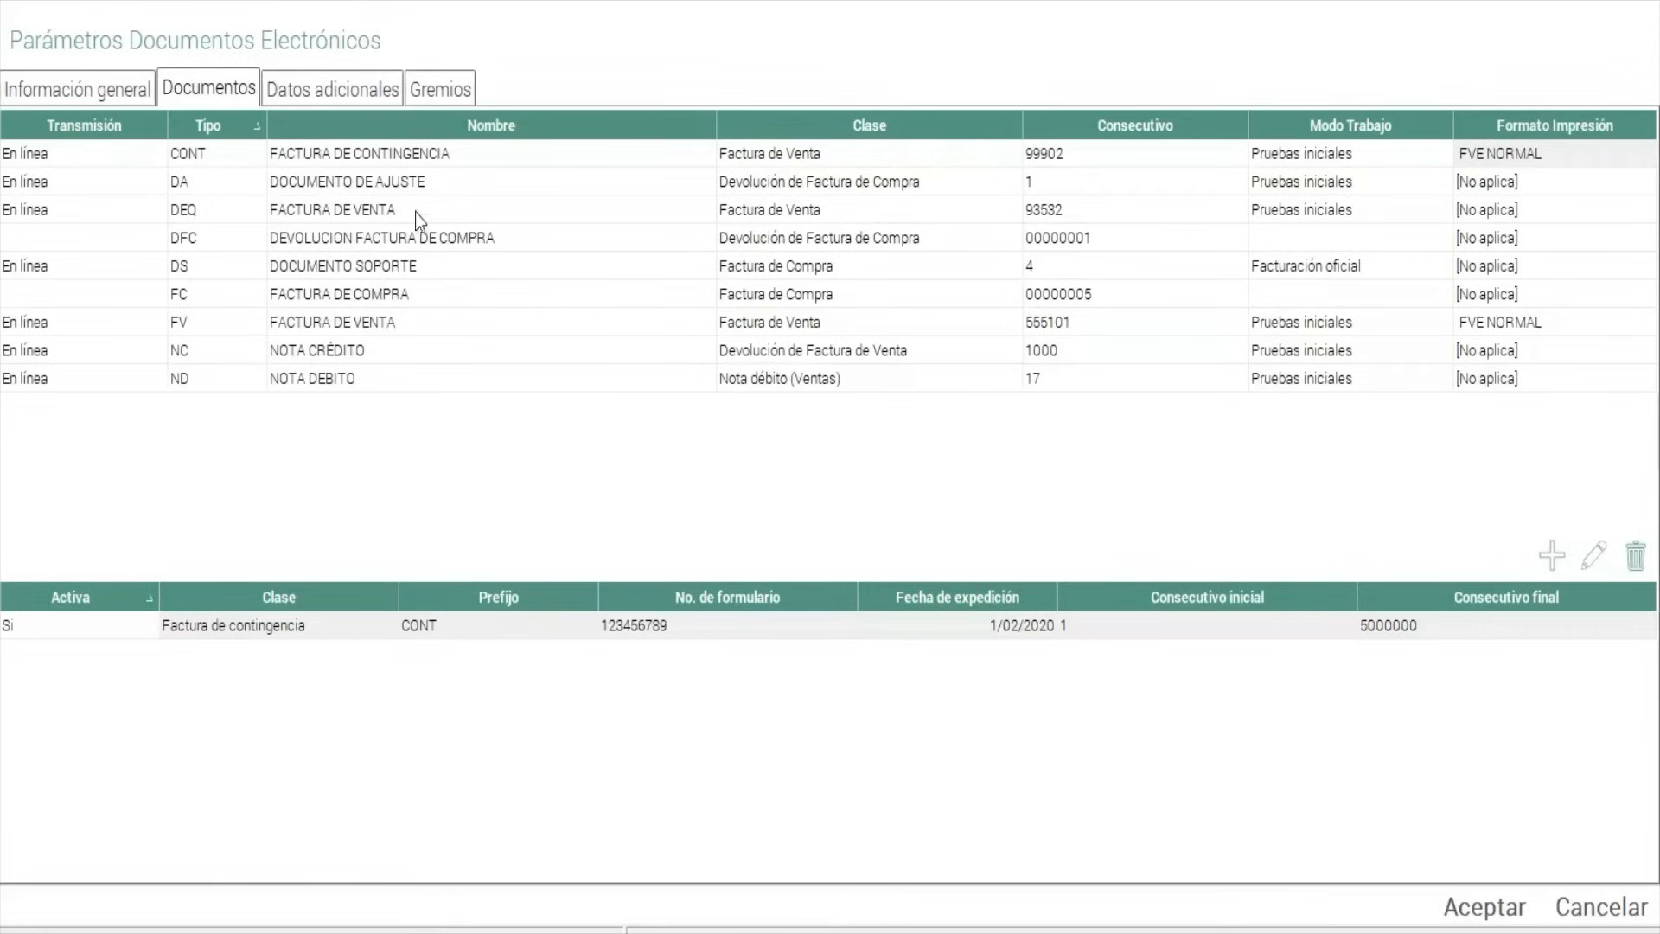
# Start creating a new additional-data record for Gremios in the electronic document parameters.
pyautogui.click(455, 92)
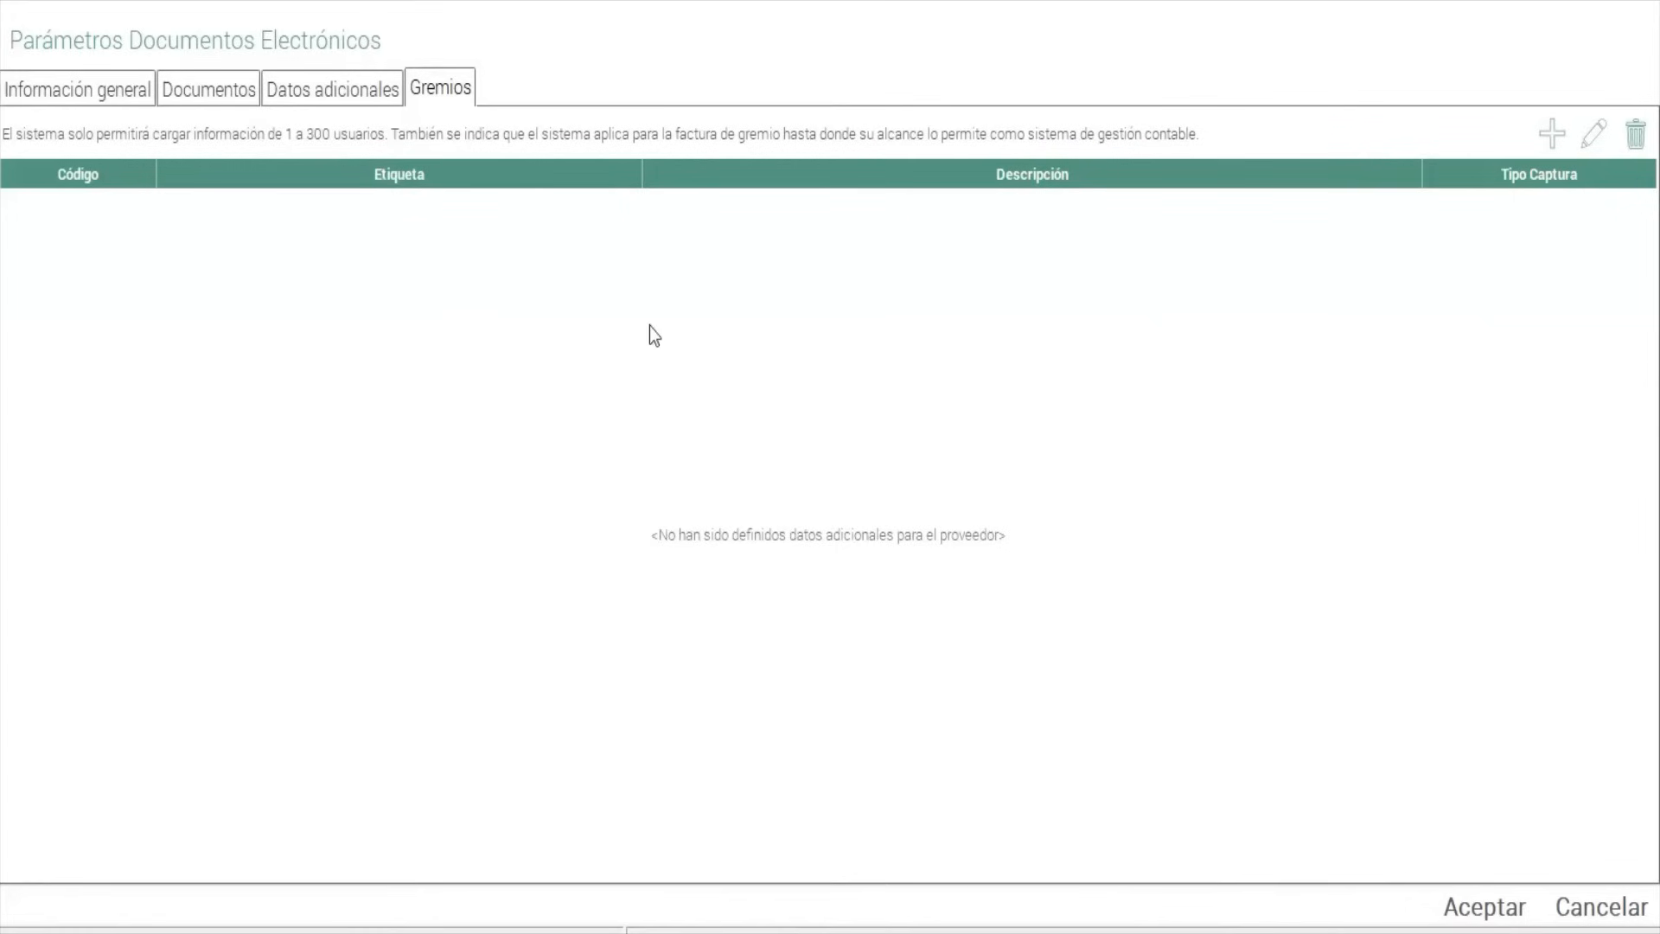
pyautogui.rightClick(1059, 339)
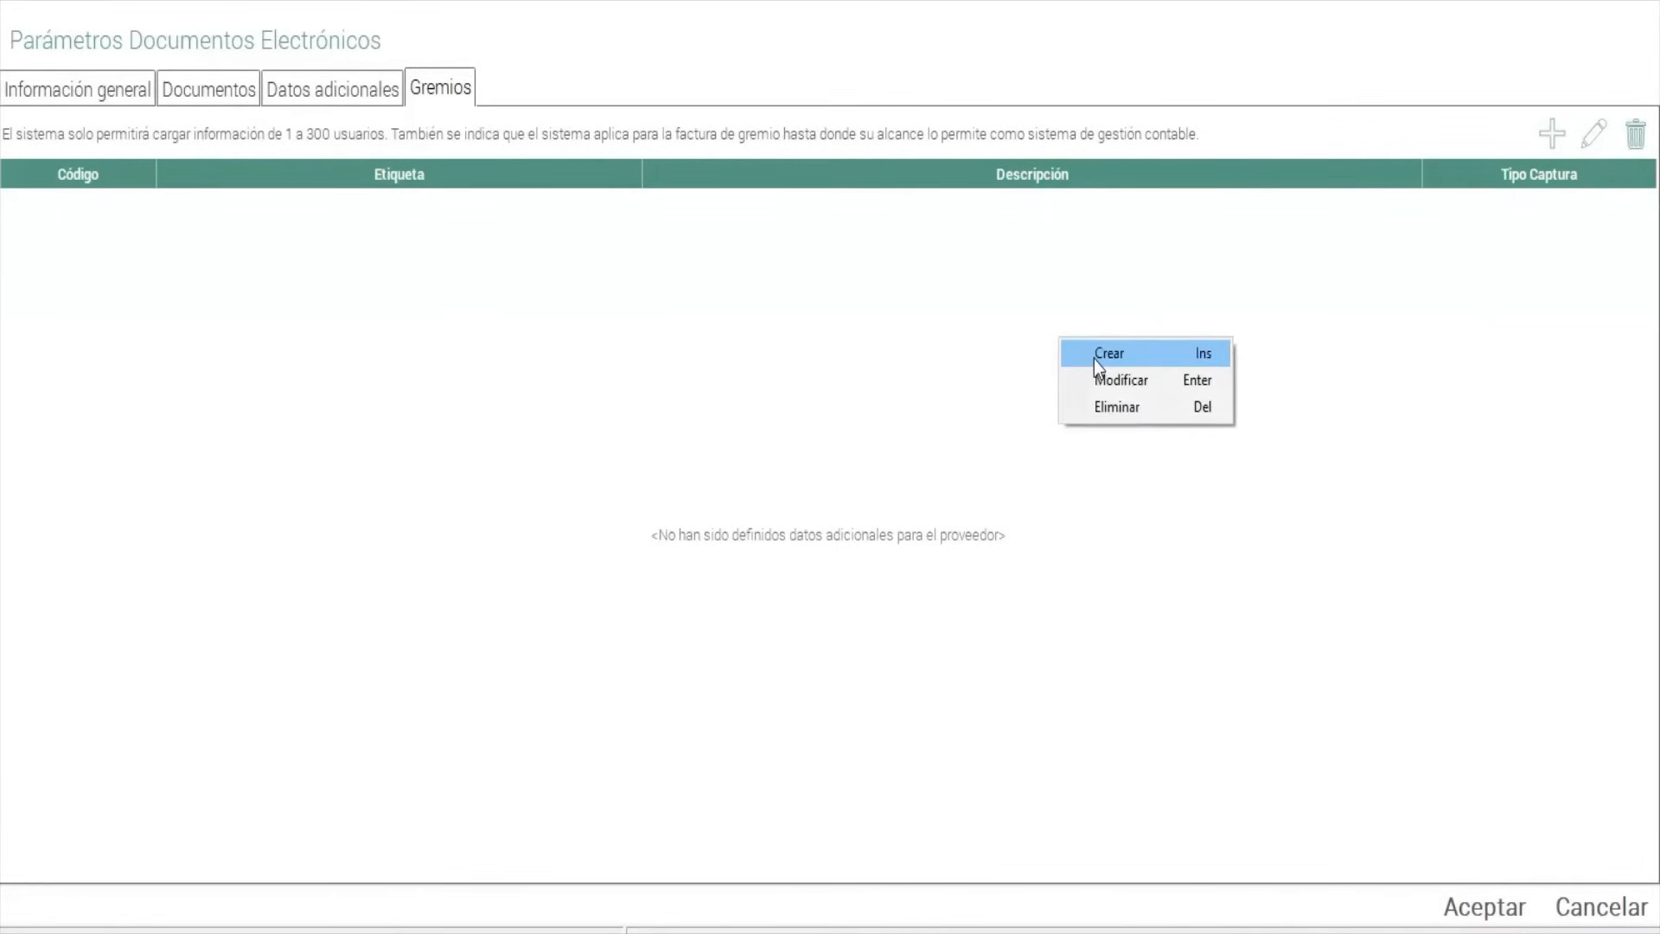
pyautogui.click(1093, 360)
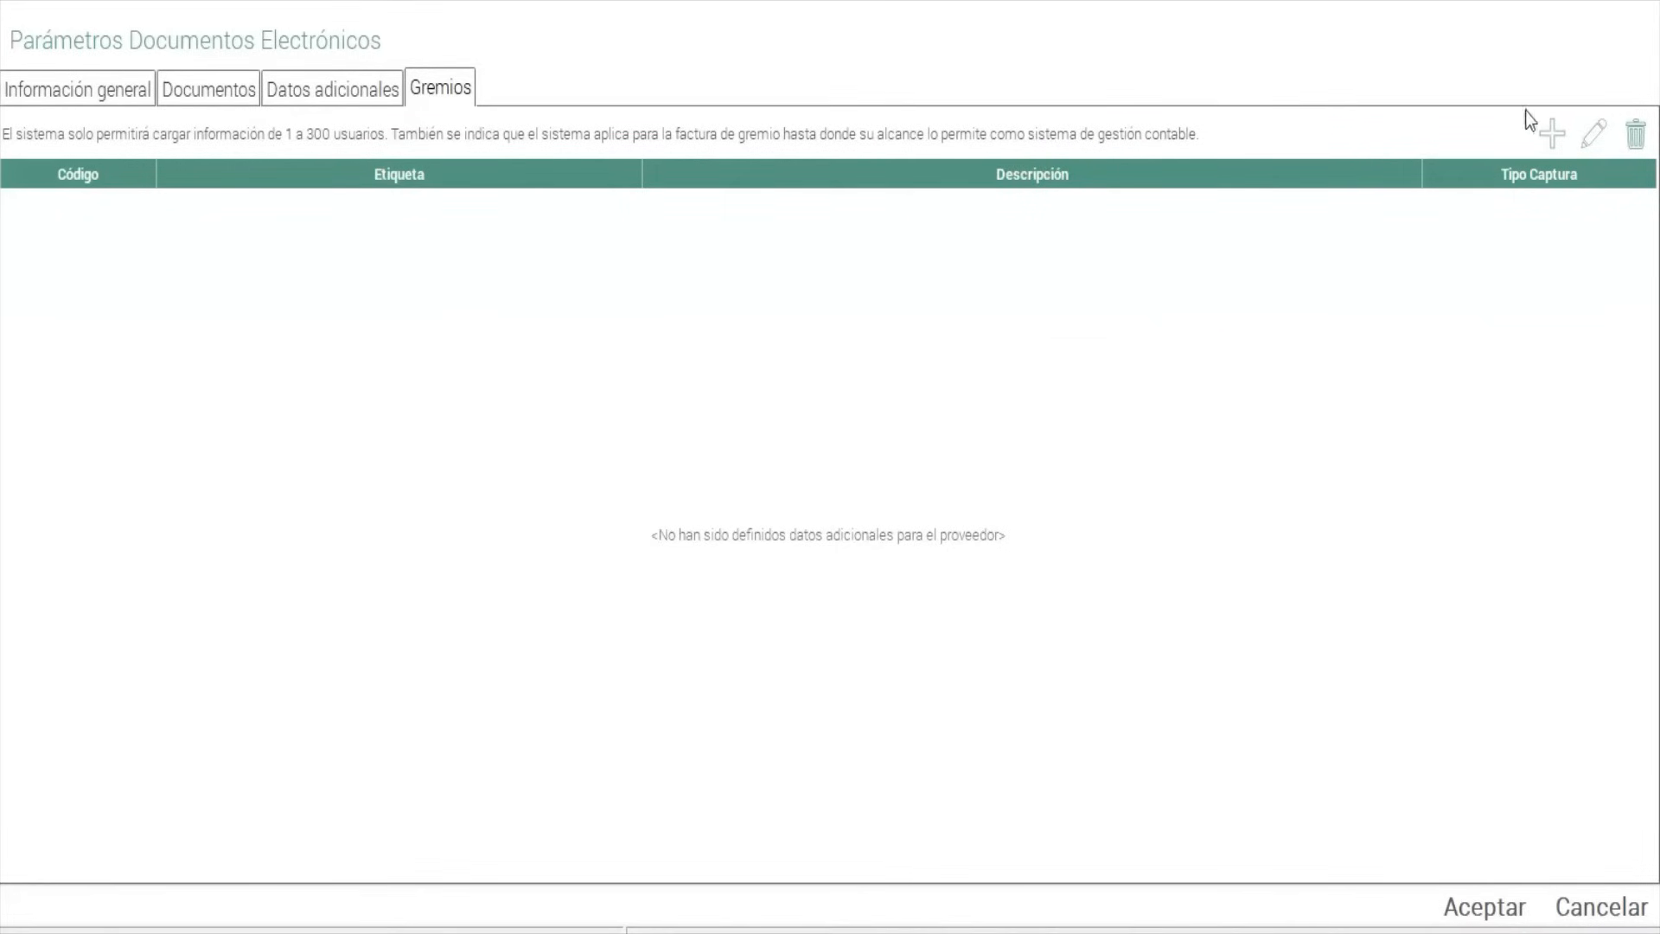
pyautogui.click(1549, 135)
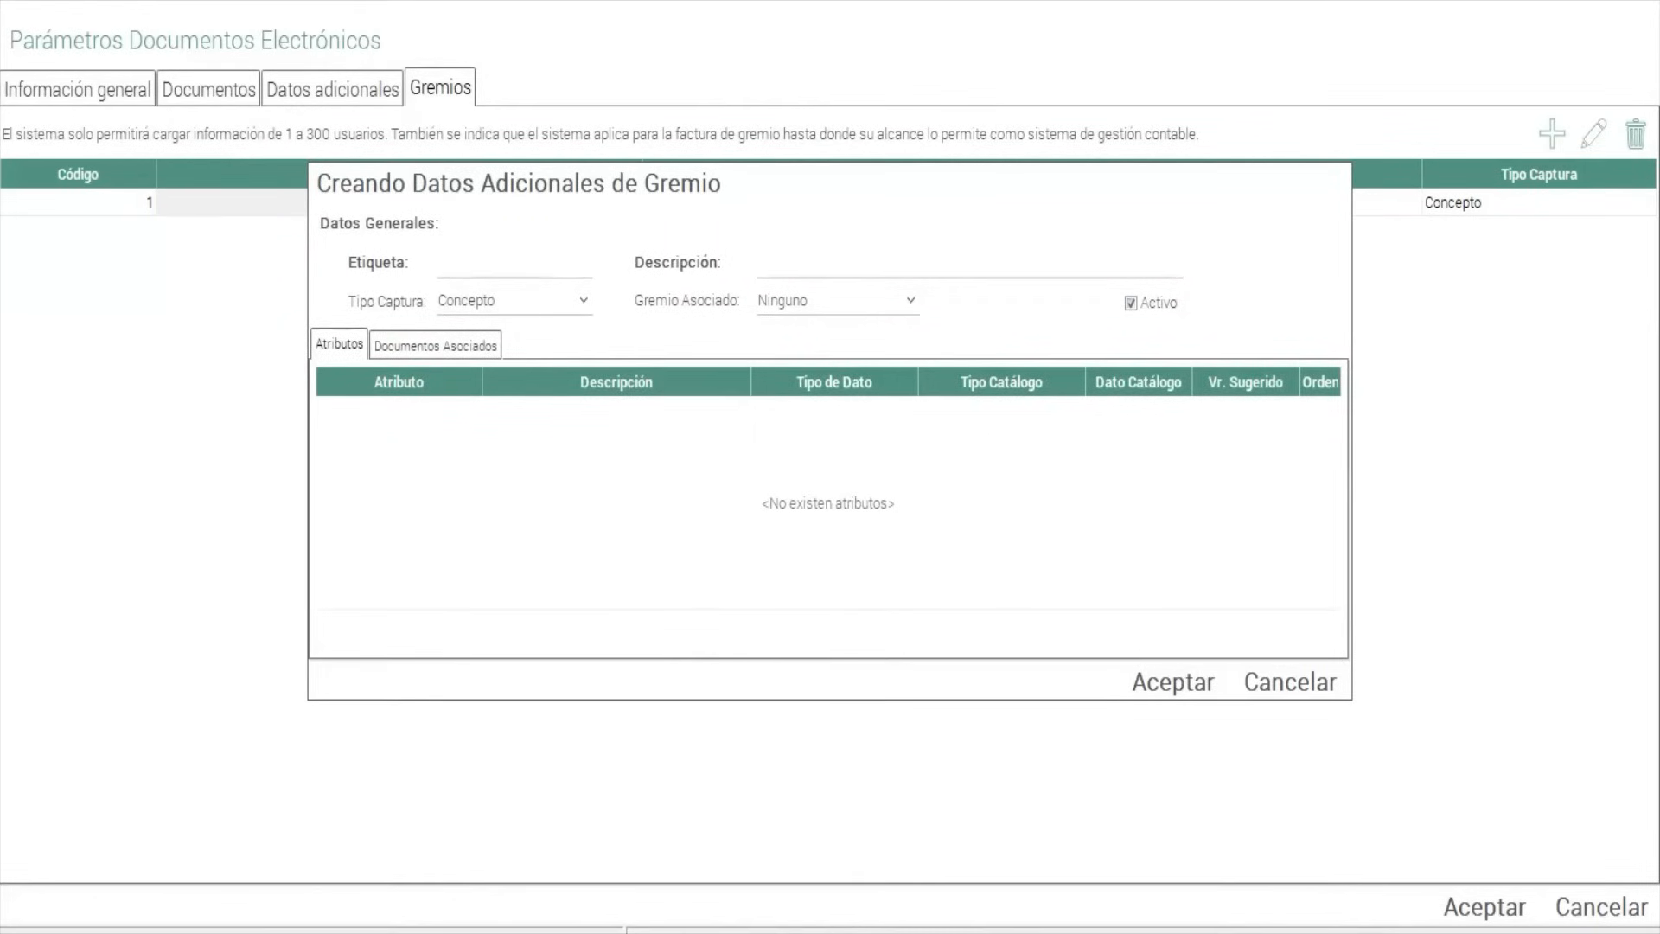
# Consult the ETIQUETA ED2 table in Excel, and in Helisa give the record label ED2, description FACTURA DE CONTINGENCIA and capture type Documento.
pyautogui.click(456, 932)
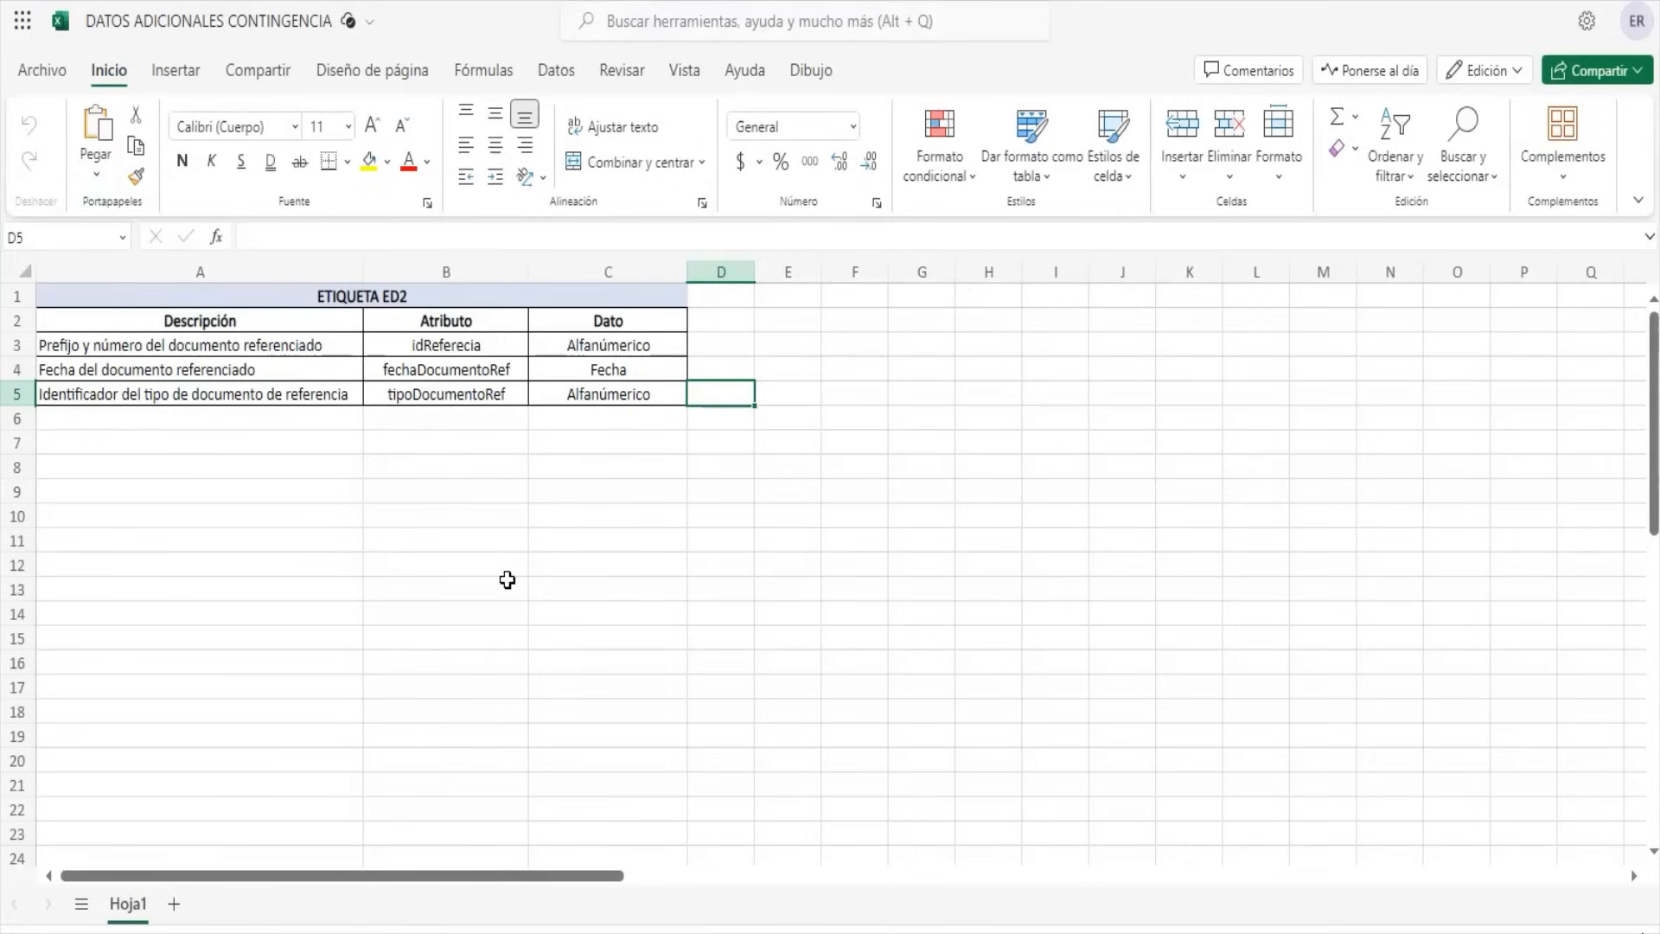
pyautogui.moveTo(190, 296); pyautogui.dragTo(549, 399)
pyautogui.click(541, 467)
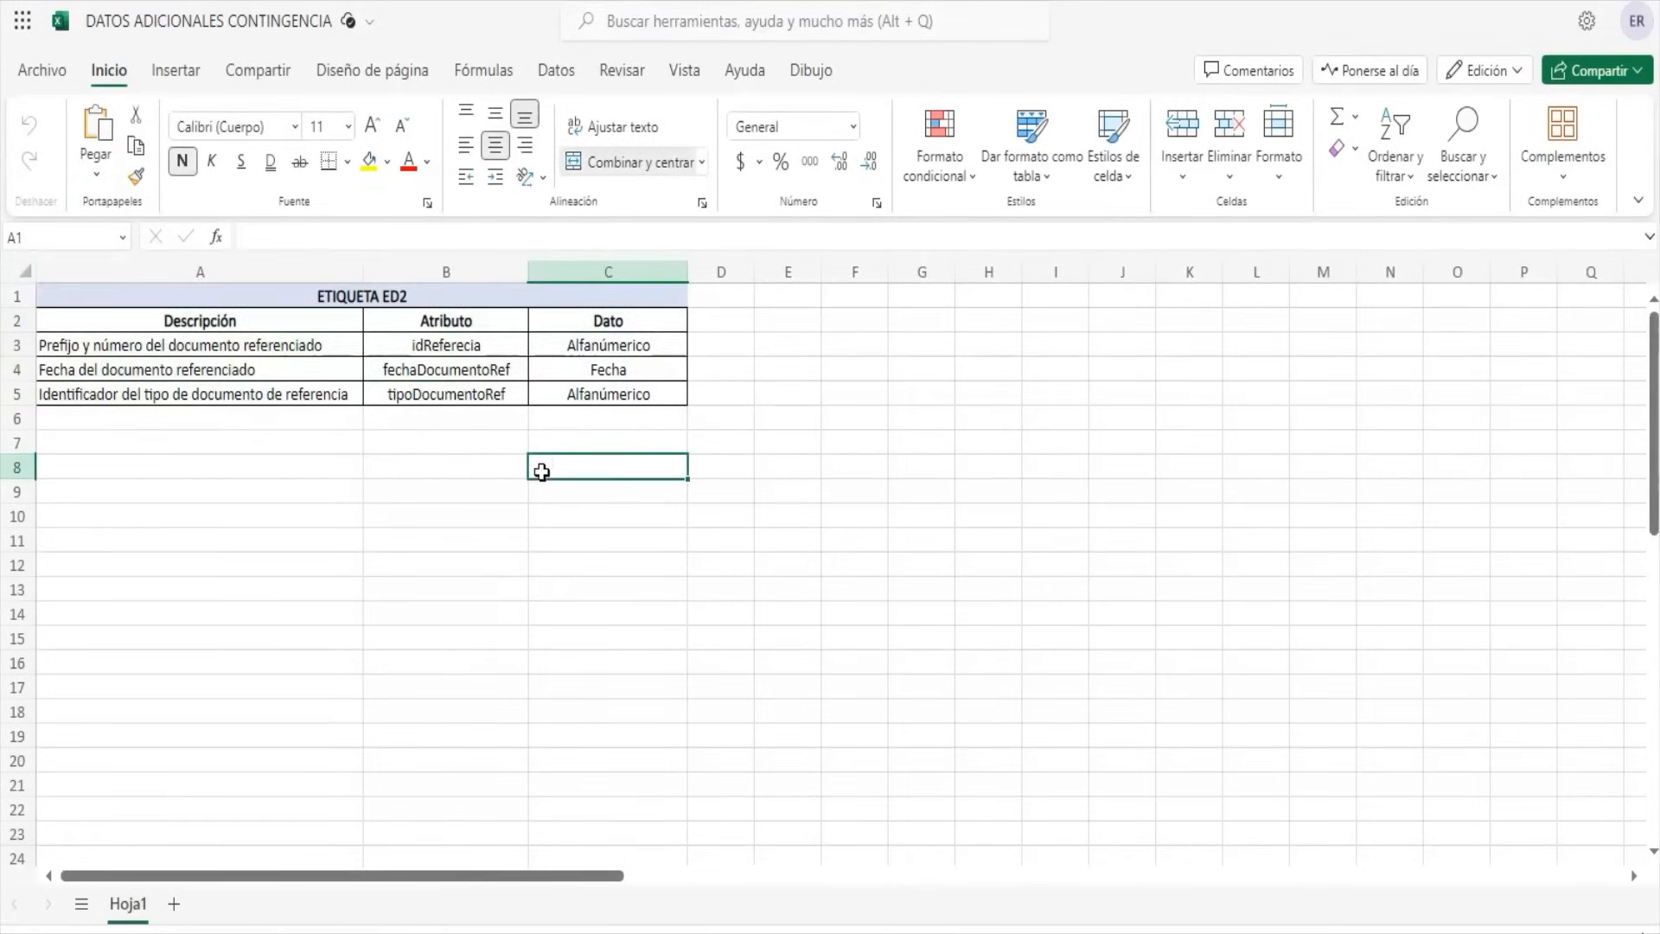
pyautogui.click(407, 296)
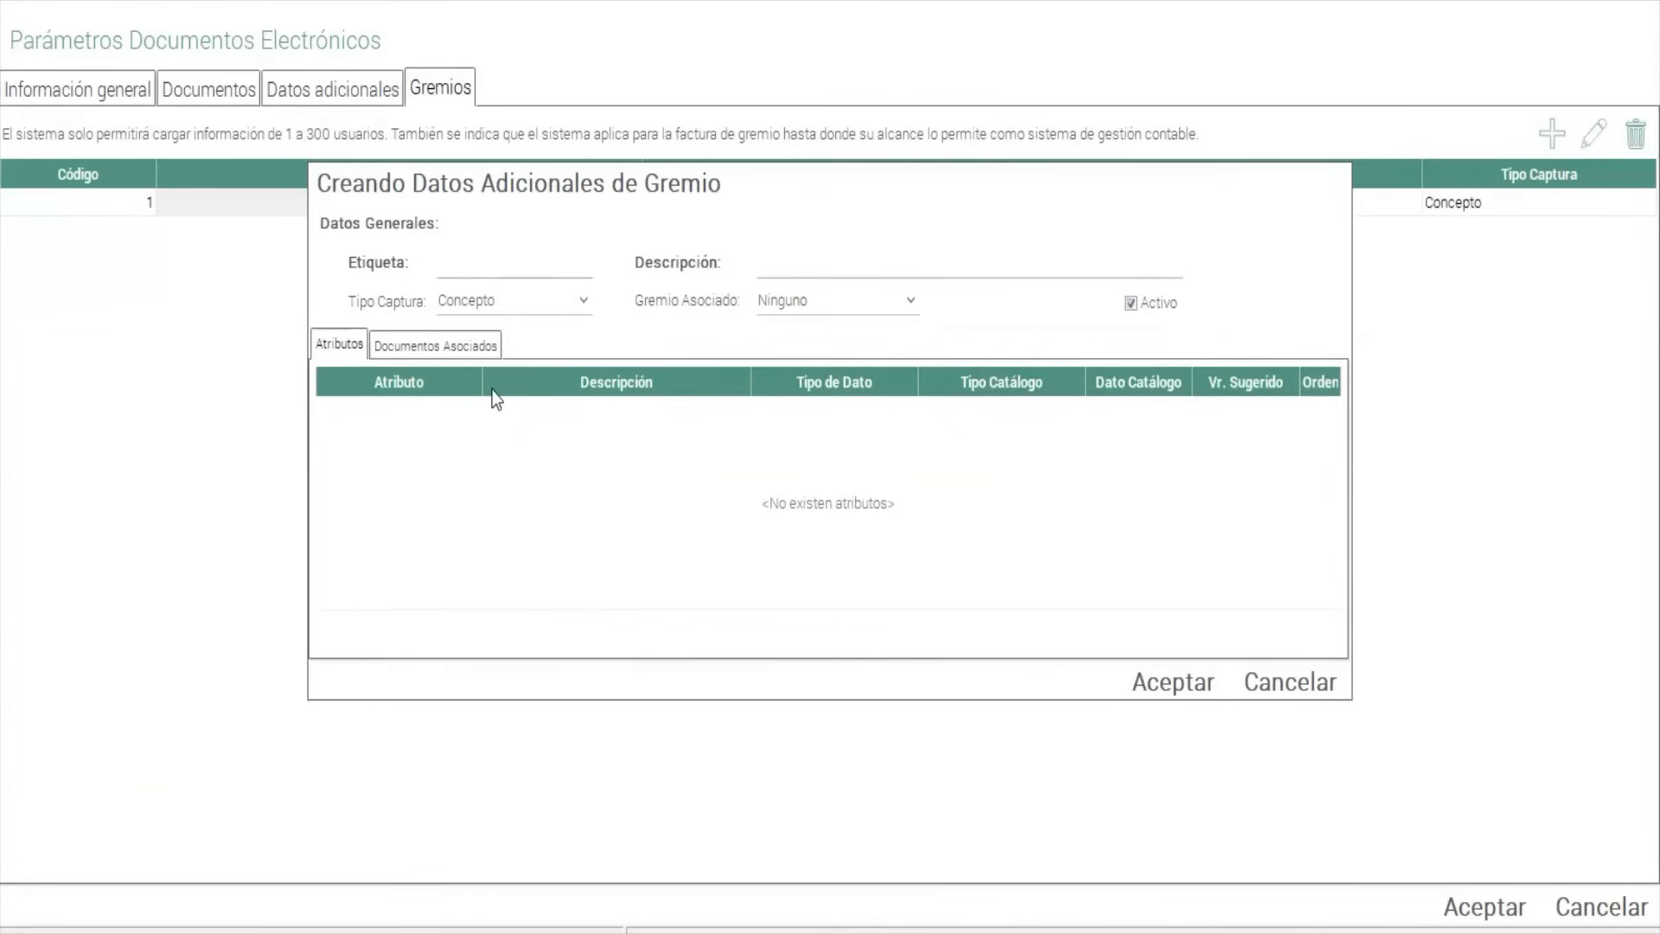
pyautogui.write('ED2')
pyautogui.click(783, 270)
pyautogui.write('FACTURA DE CONTI')
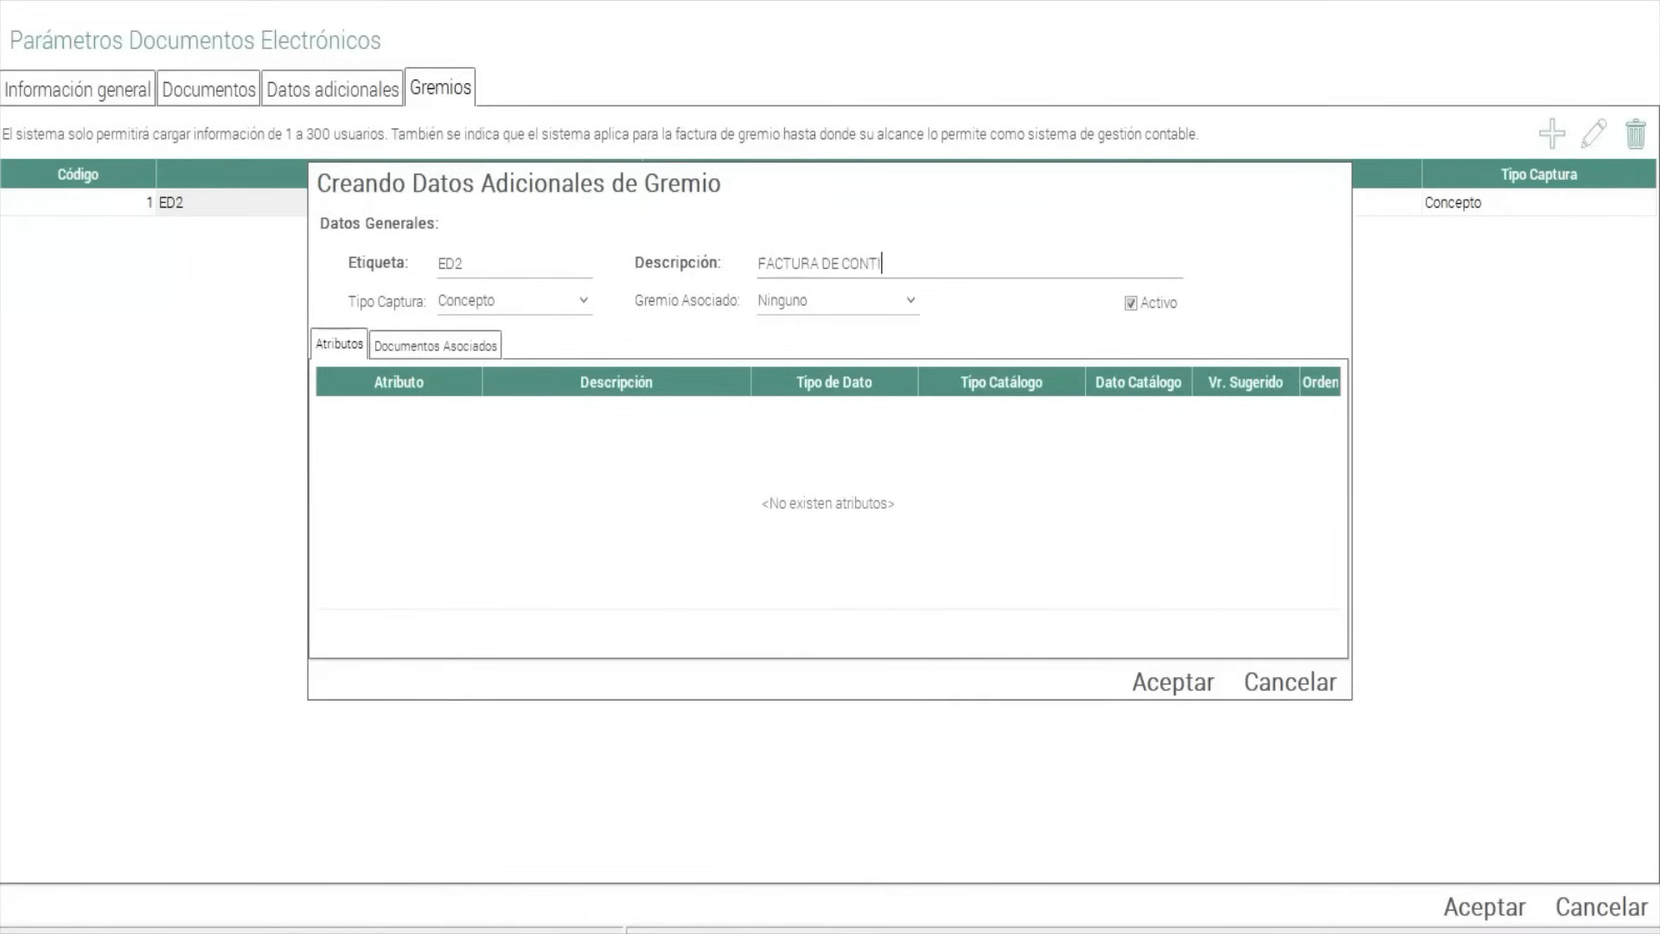
pyautogui.write('NGENCIA')
pyautogui.click(555, 297)
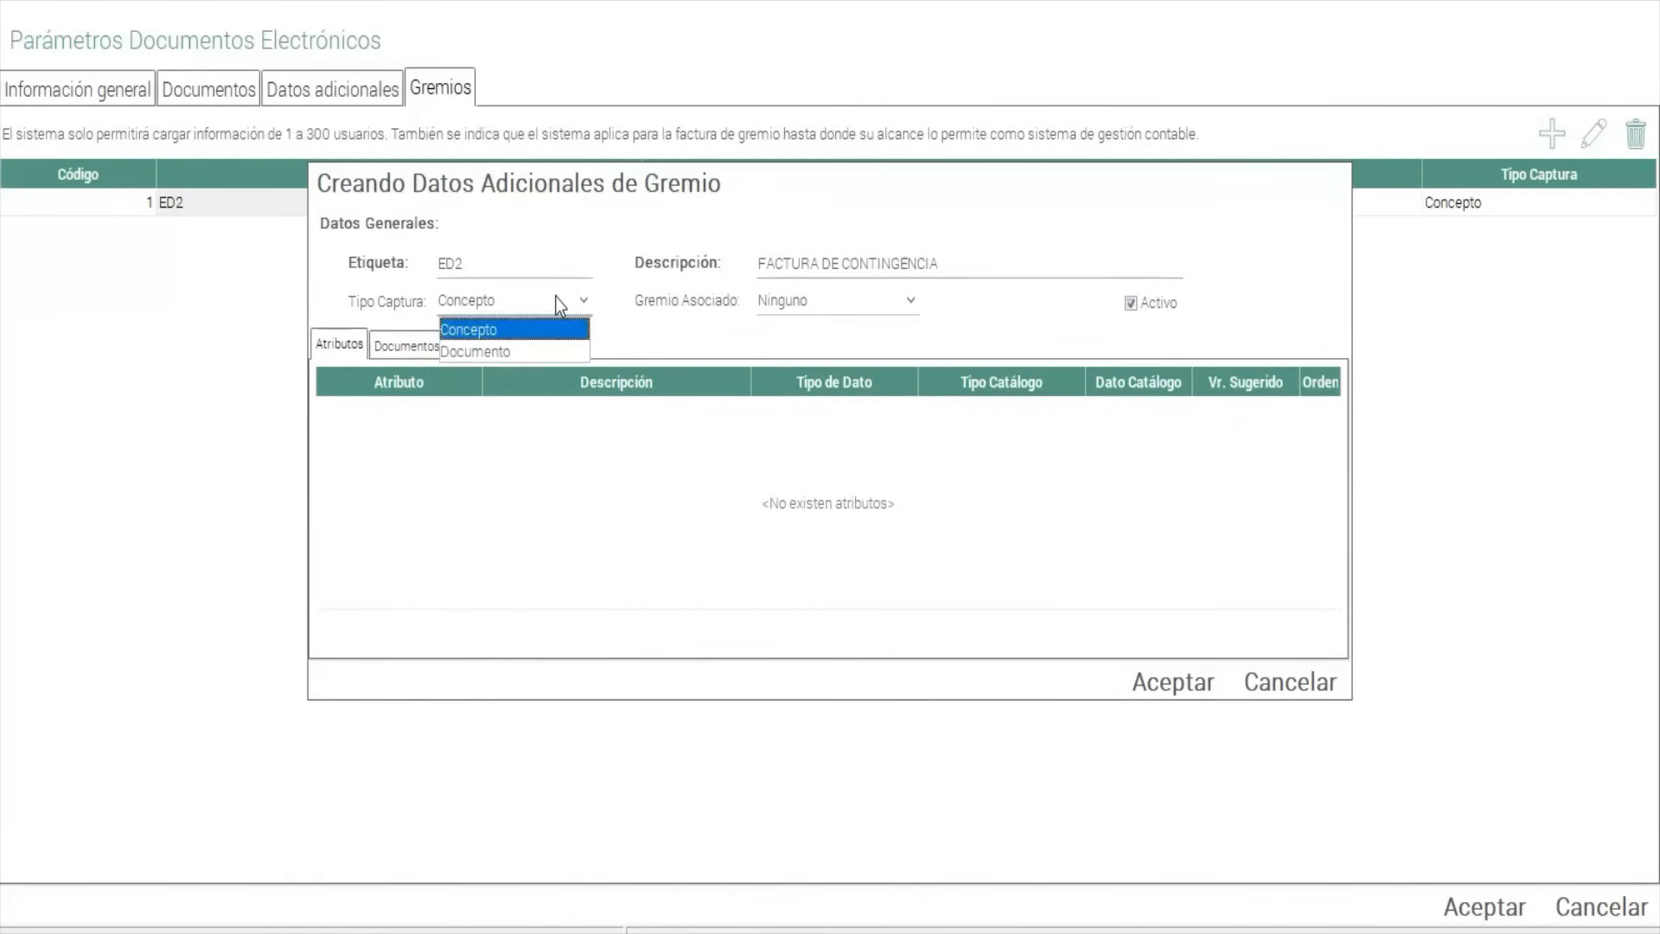
pyautogui.click(521, 350)
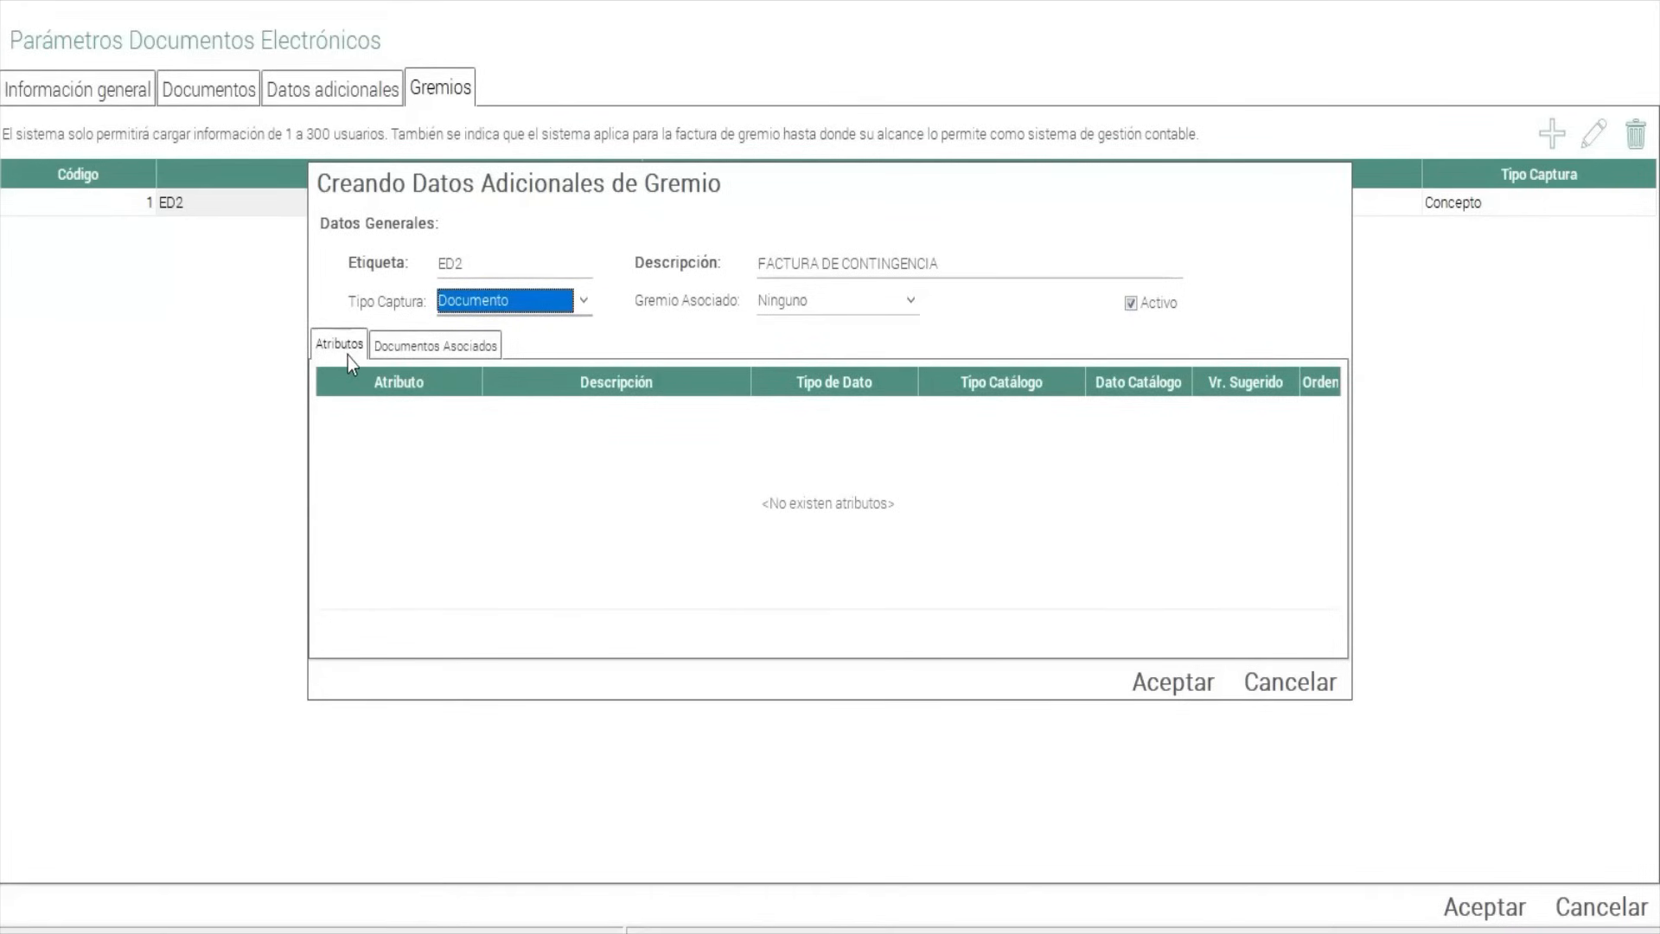
# Add an attribute row to the ED2 record and name it idReferecia, copied from cell B3 of the Excel workbook.
pyautogui.rightClick(556, 463)
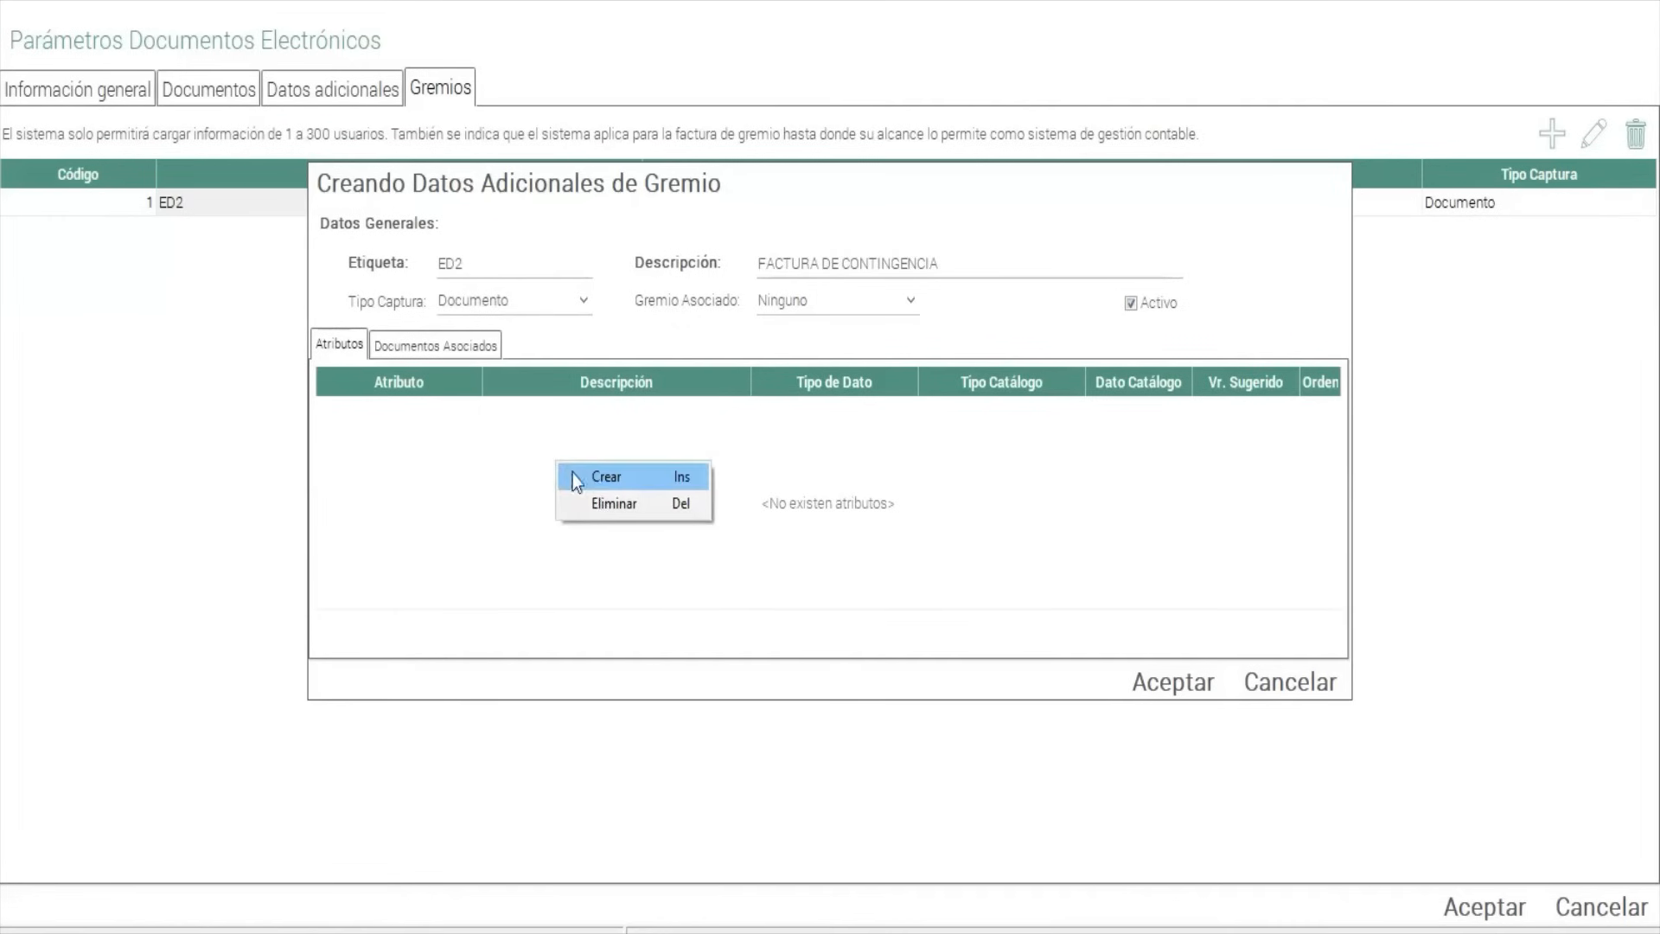
pyautogui.click(576, 478)
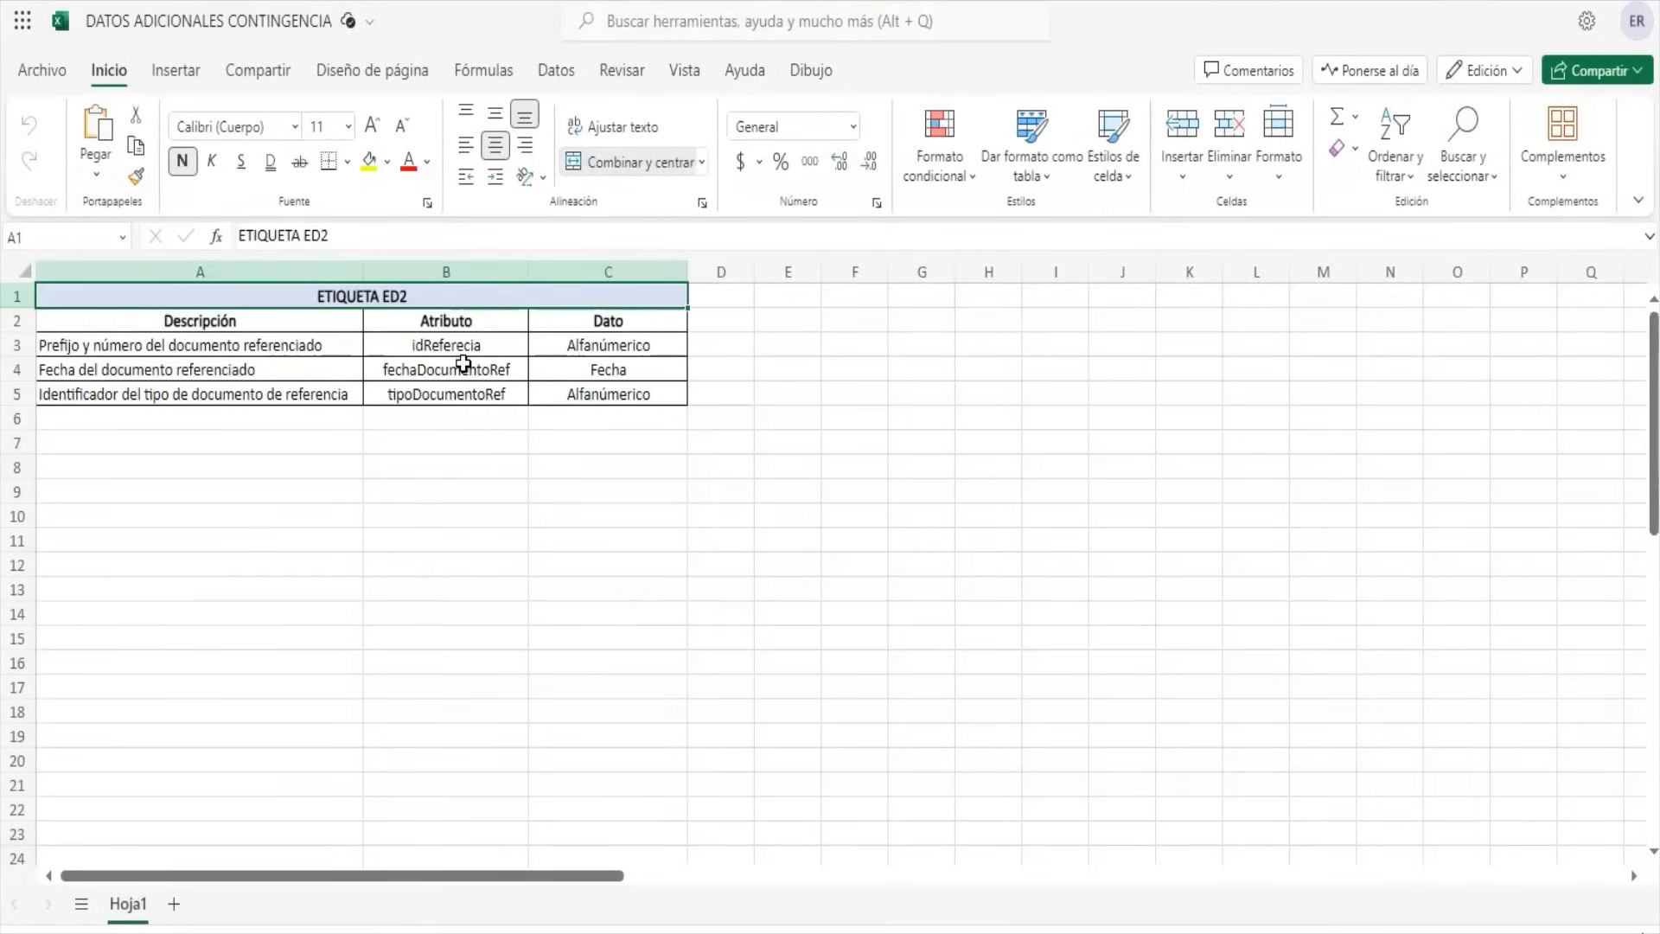
pyautogui.moveTo(458, 346); pyautogui.dragTo(458, 396)
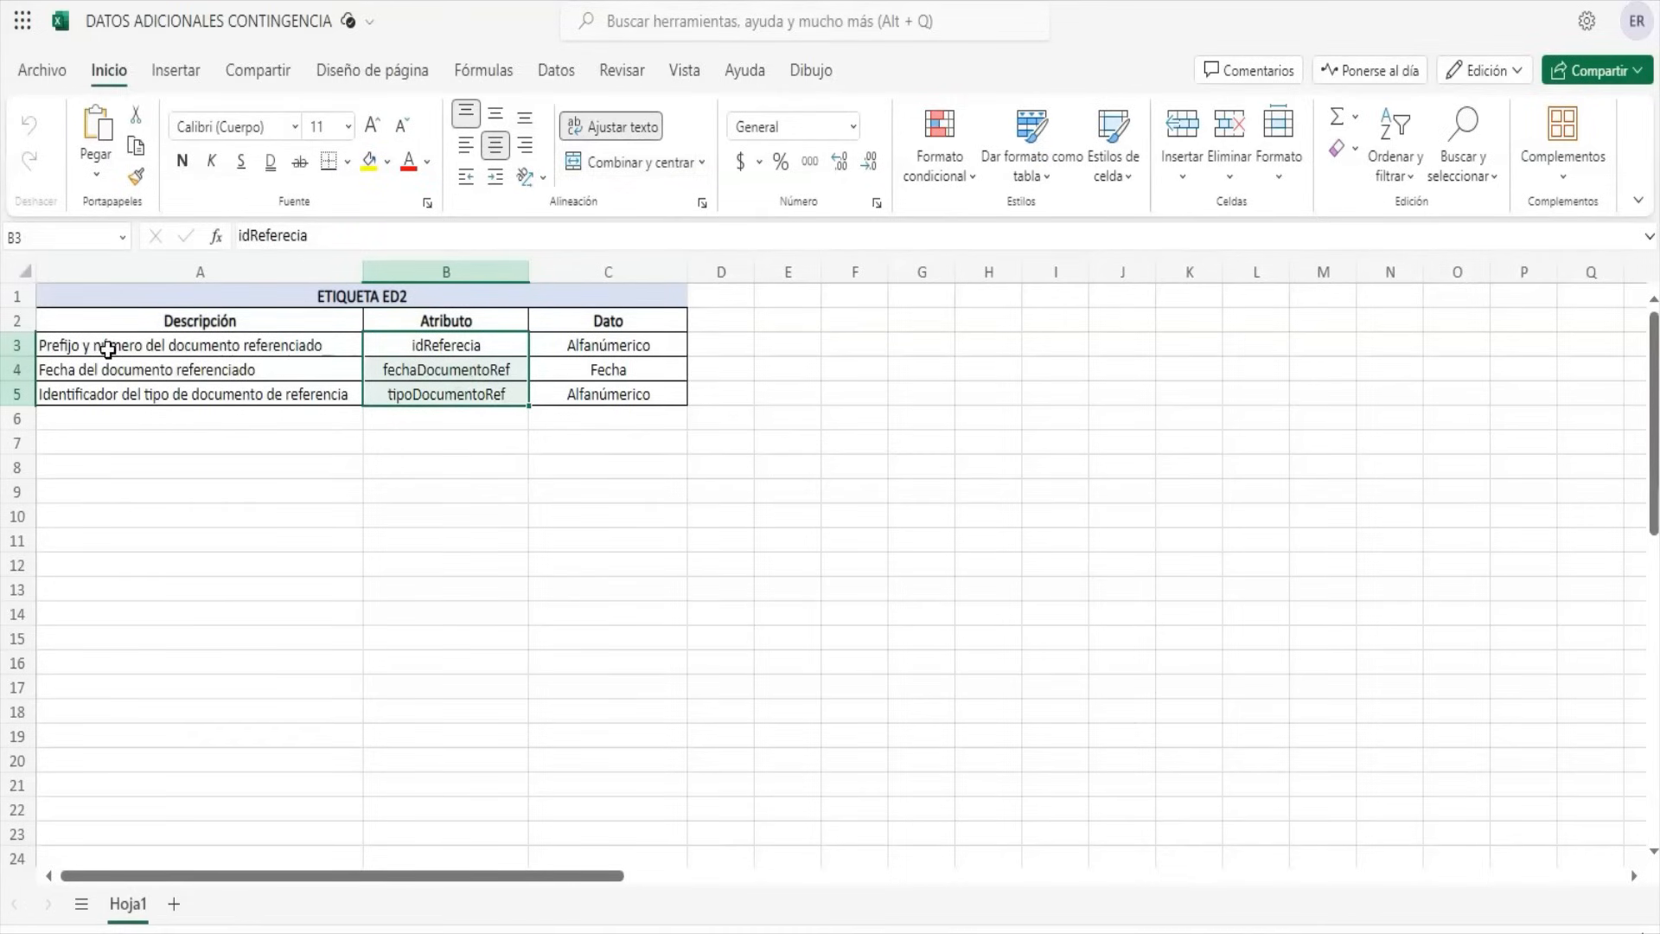
pyautogui.click(332, 347)
pyautogui.click(311, 375)
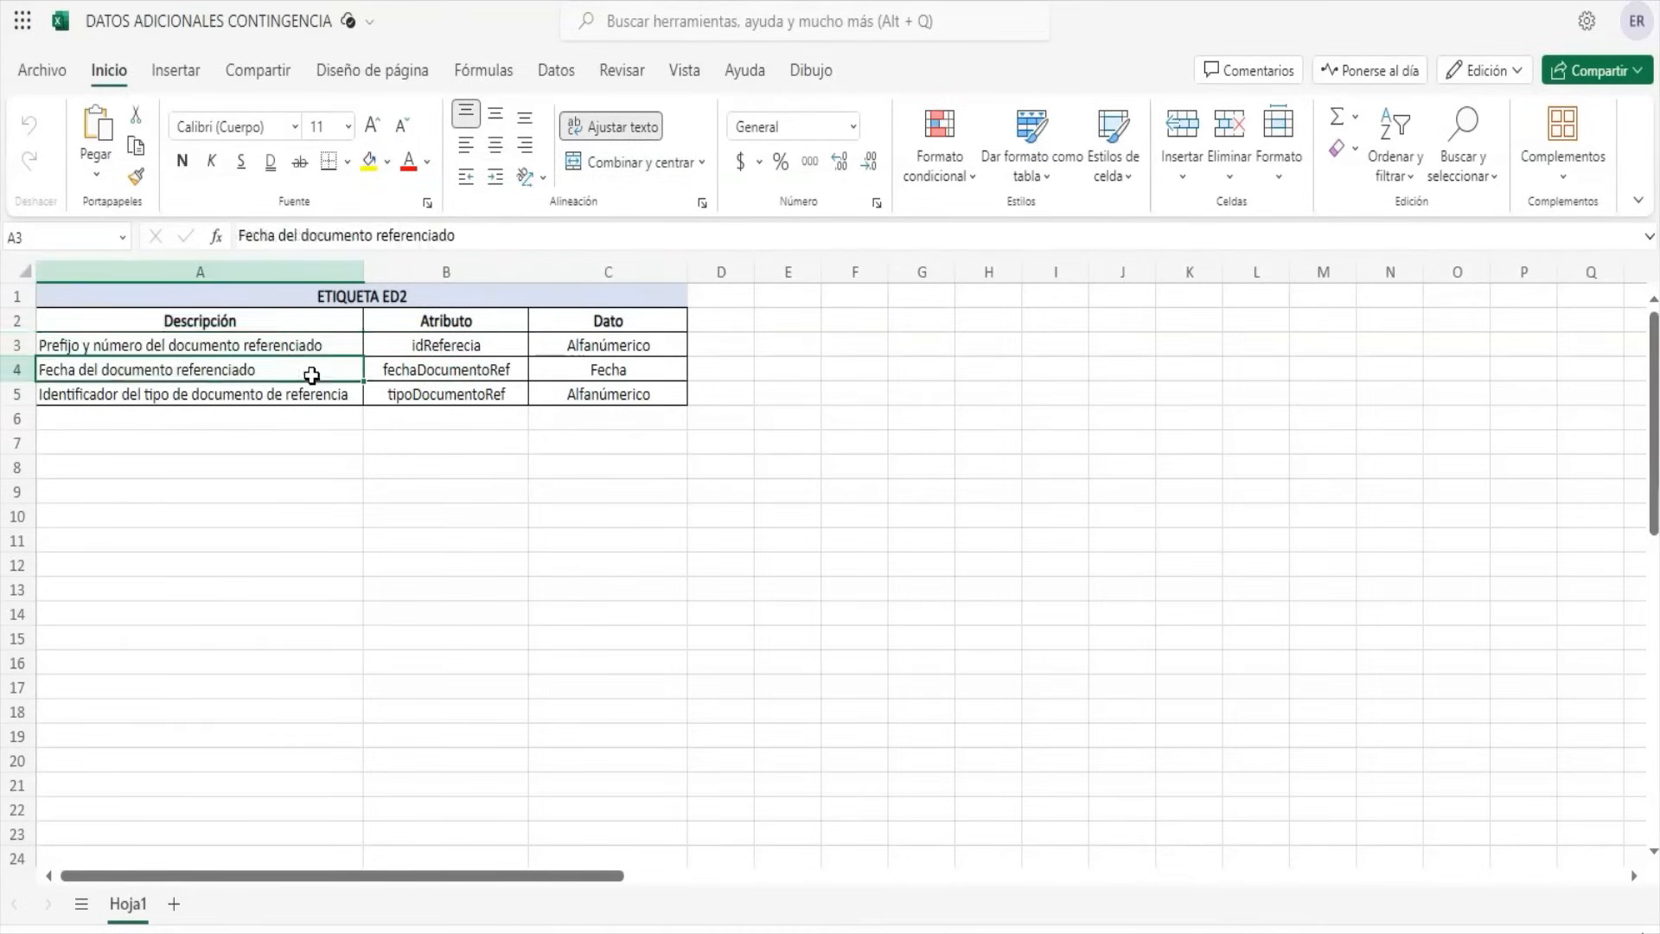
pyautogui.click(310, 398)
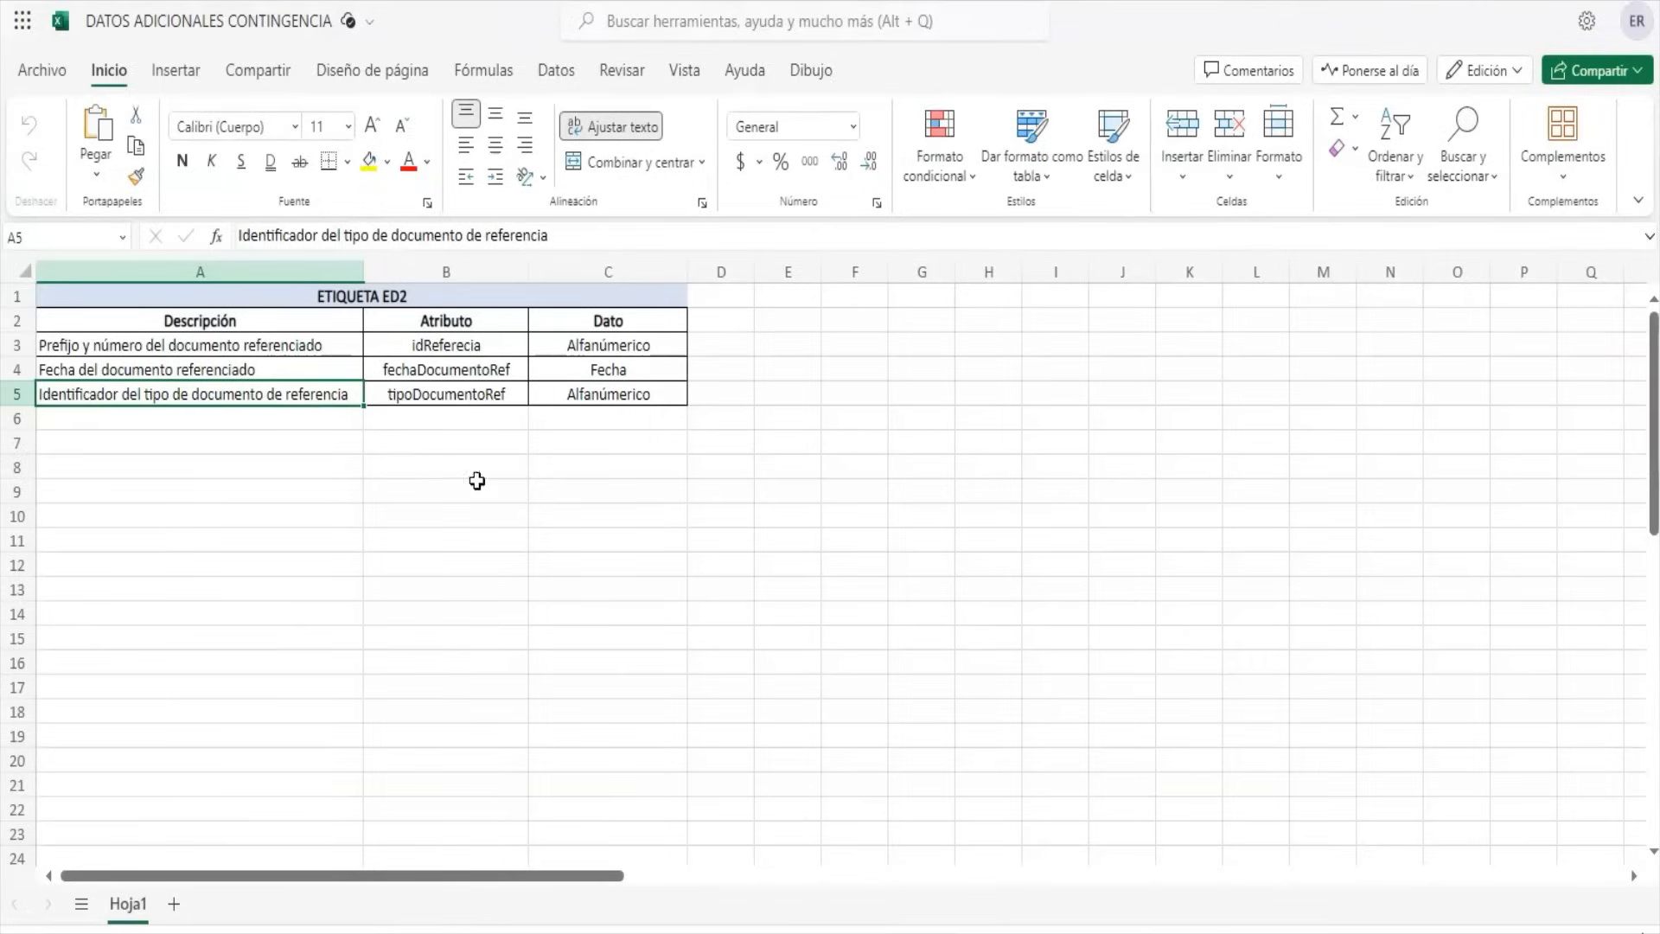
pyautogui.click(475, 344)
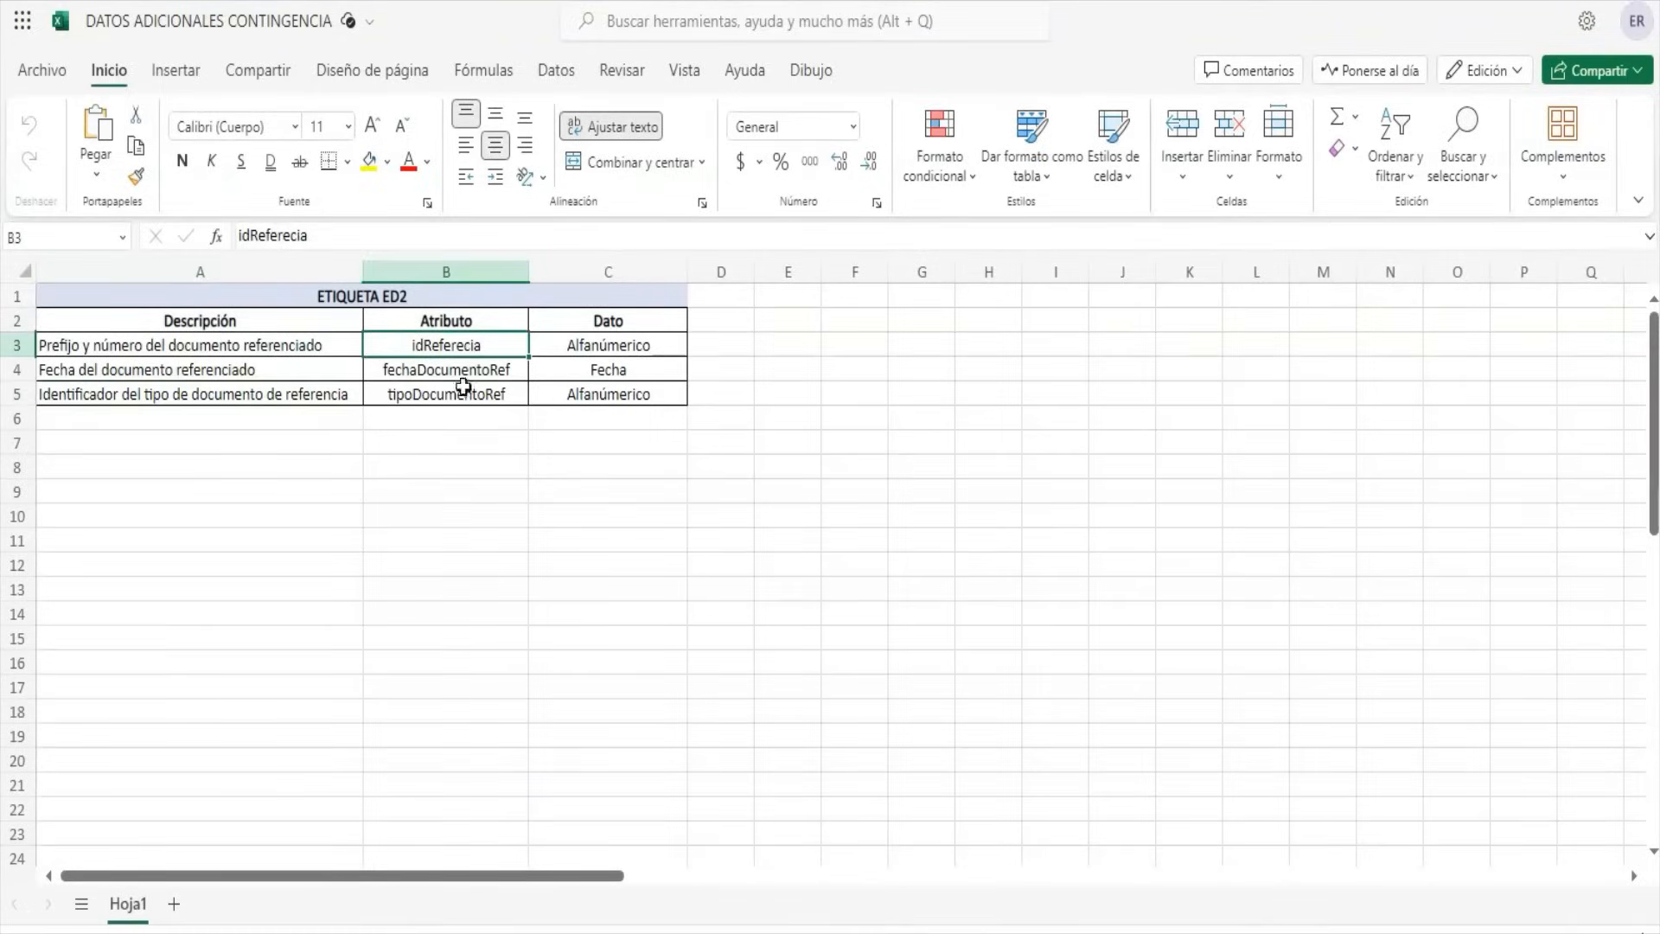
pyautogui.click(357, 237)
pyautogui.moveTo(356, 237); pyautogui.dragTo(235, 236)
pyautogui.hotkey('ctrl', 'c')
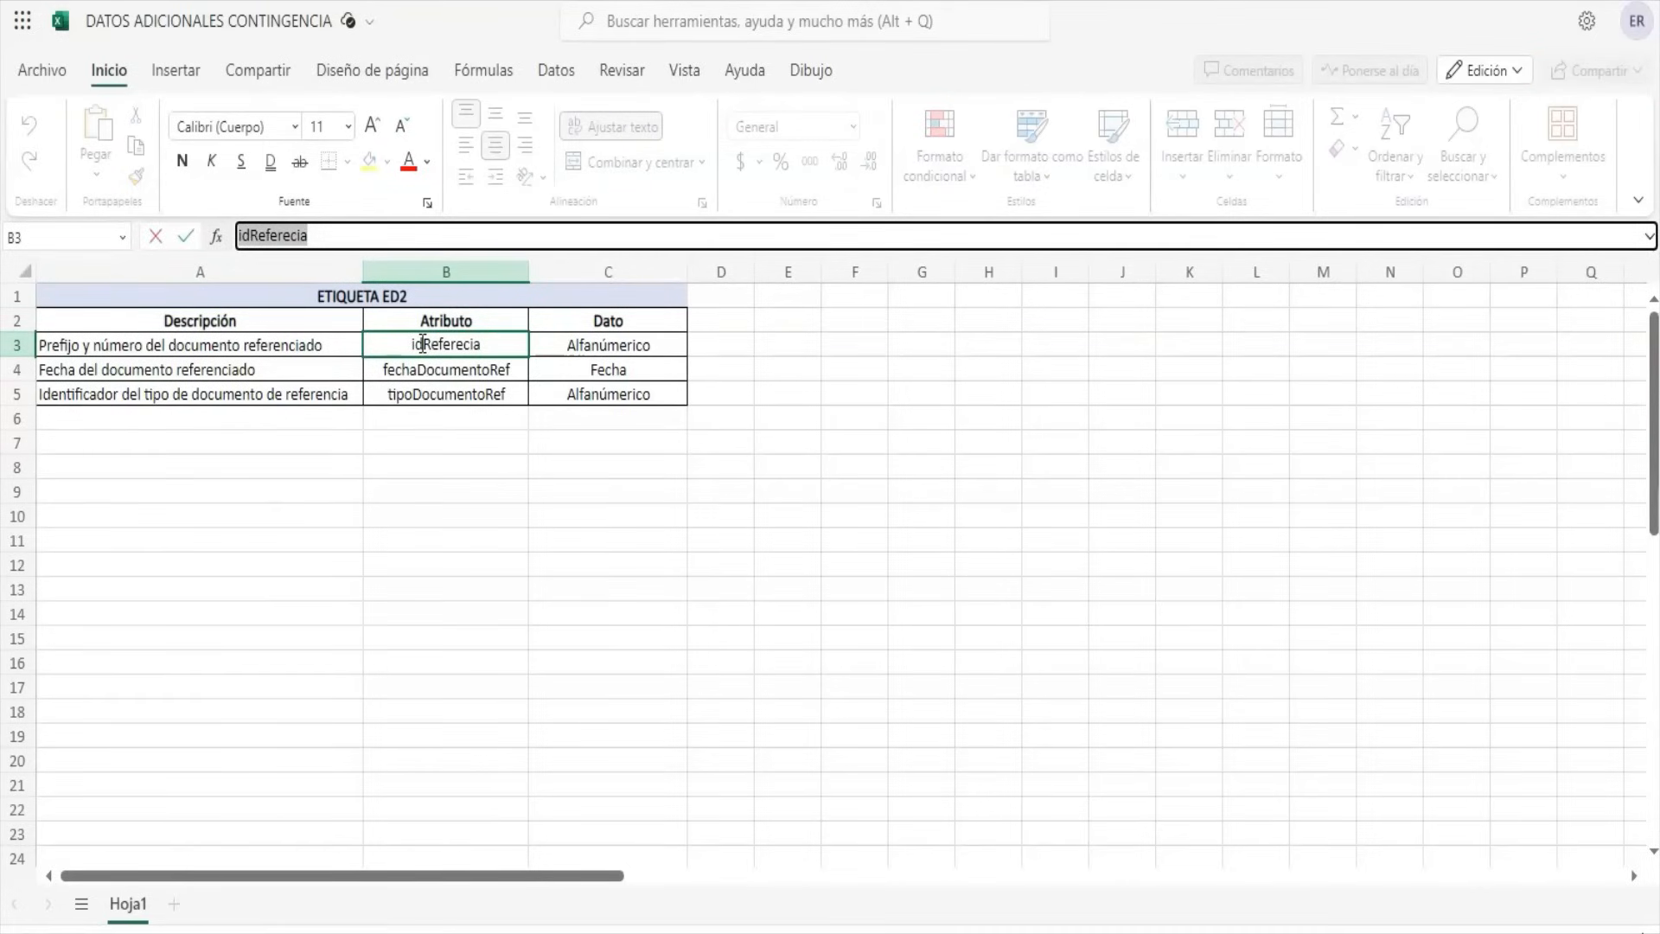
pyautogui.hotkey('alt', 'Tab')
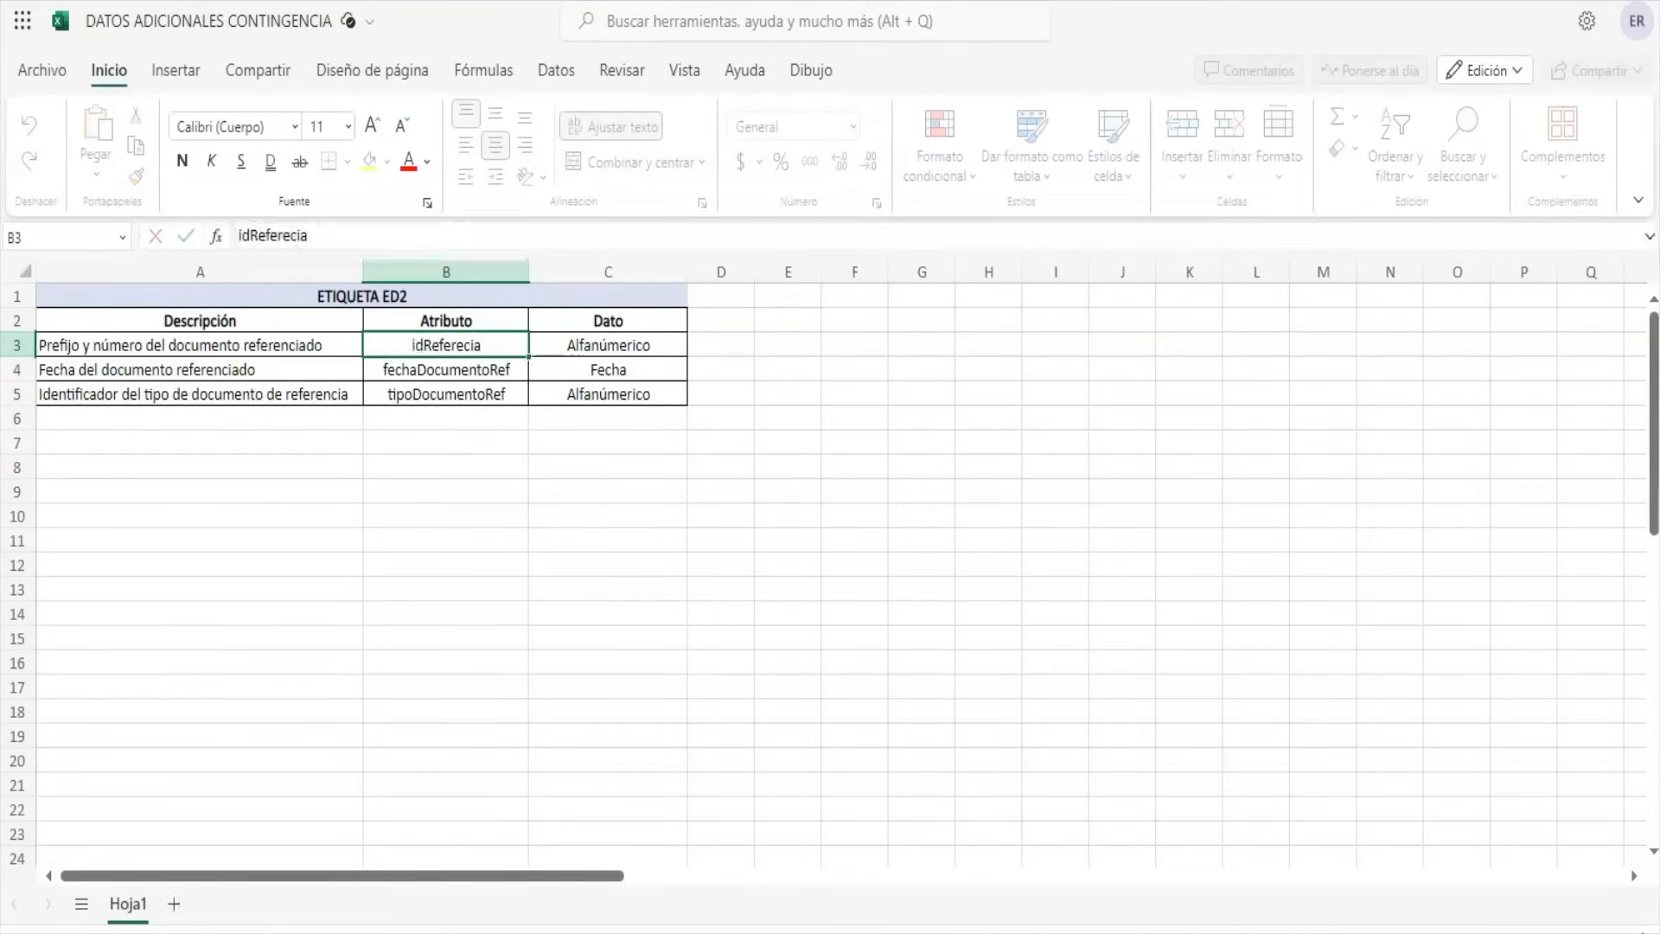
pyautogui.hotkey('ctrl', 'v')
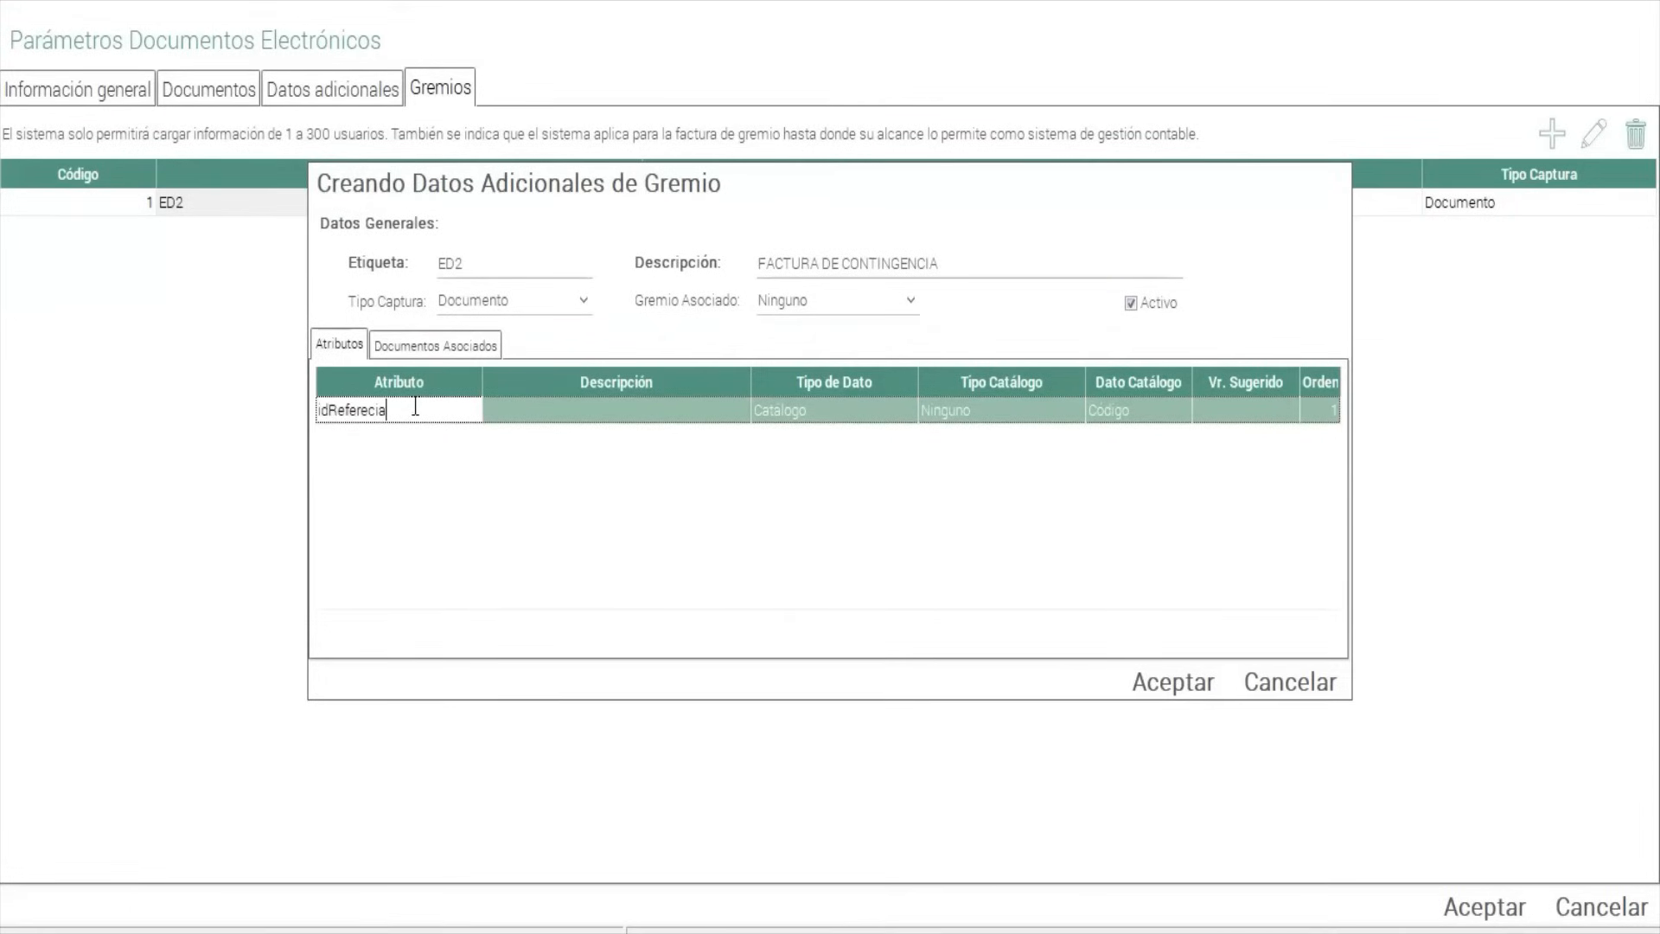
# Copy Prefijo y número del documento referenciado from the Excel workbook into the idReferecia attribute's description and widen the description column to fit.
pyautogui.press('Tab')
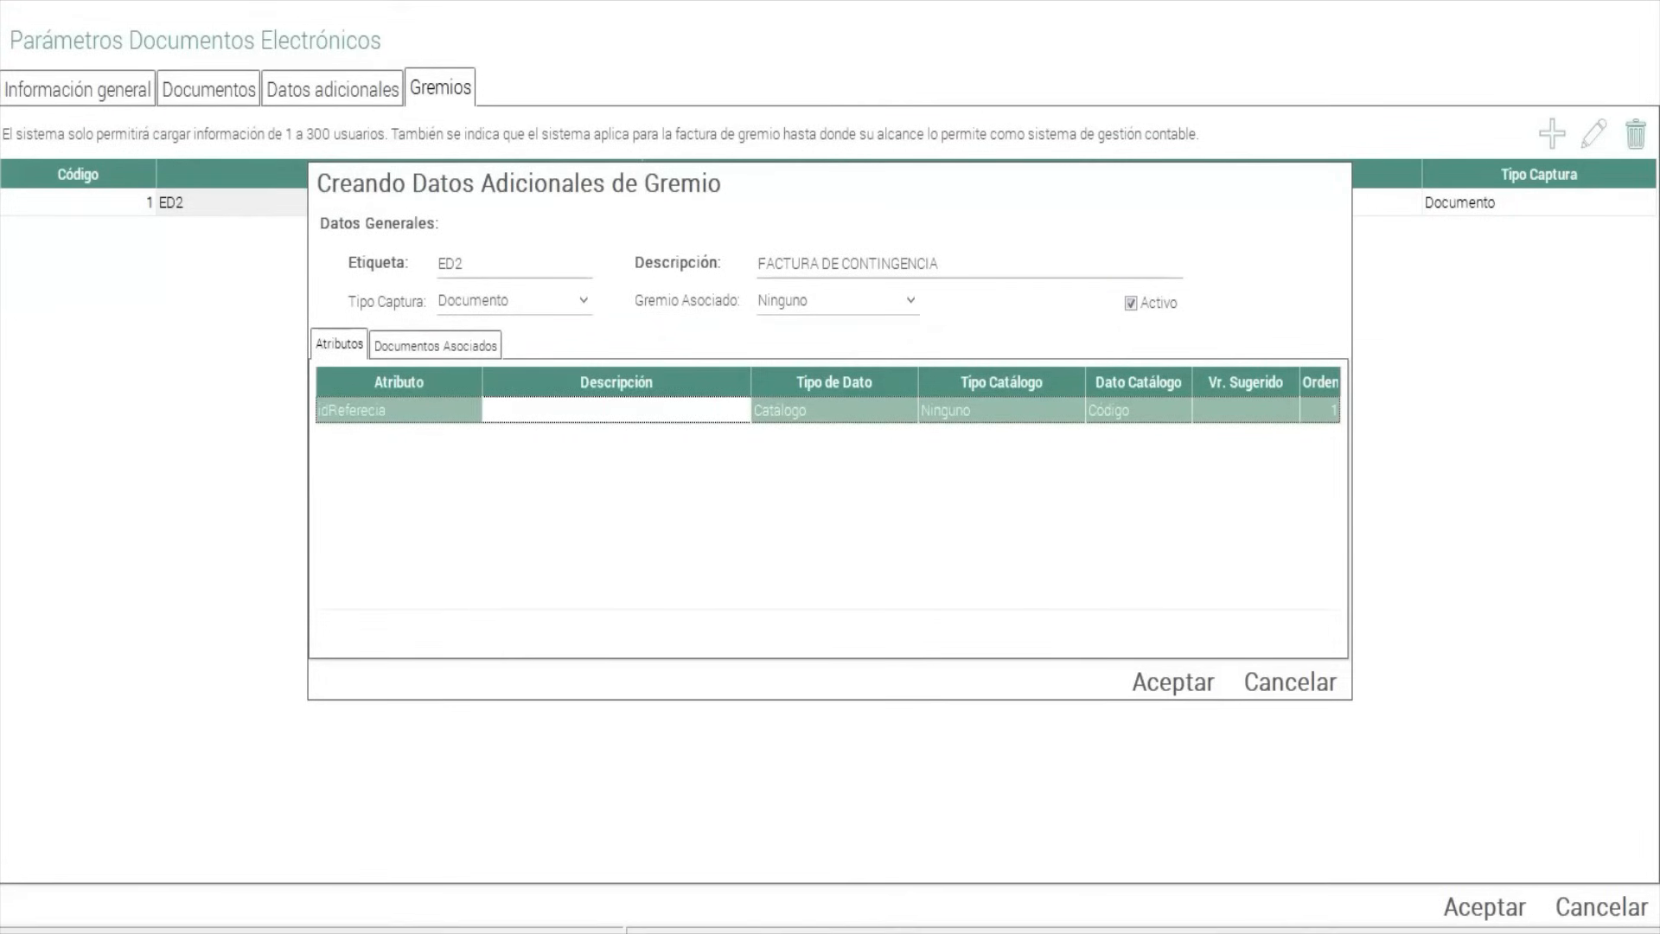
pyautogui.hotkey('alt', 'Tab')
pyautogui.click(253, 349)
pyautogui.moveTo(563, 229); pyautogui.dragTo(59, 230)
pyautogui.hotkey('ctrl', 'c')
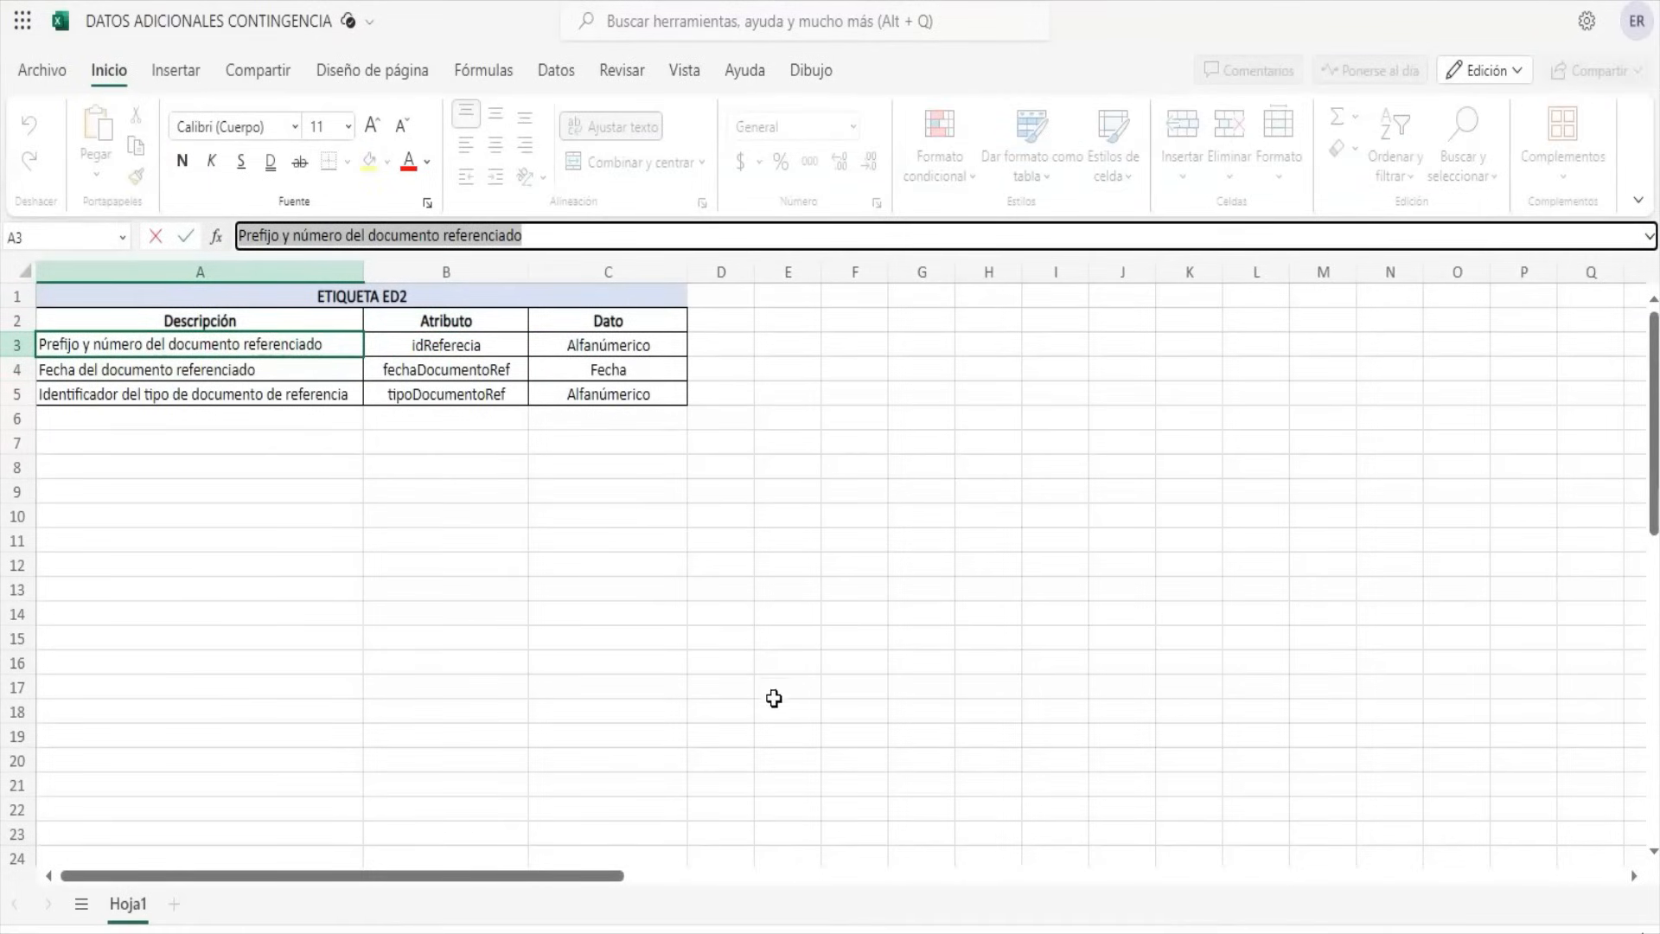
pyautogui.hotkey('alt', 'Tab')
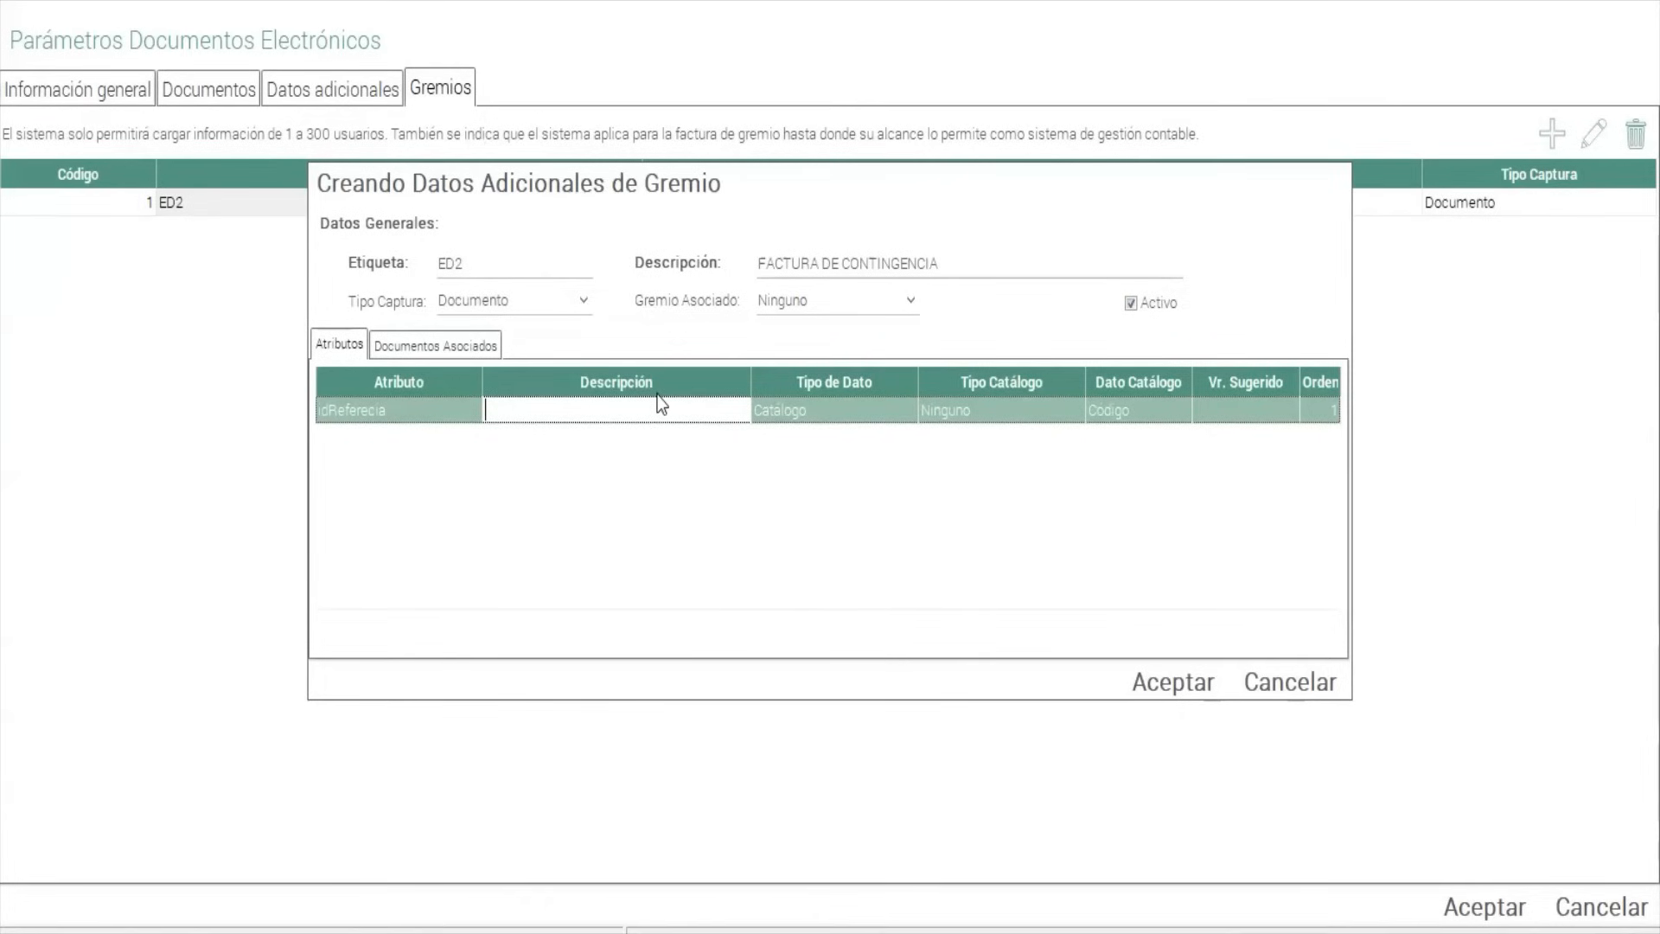
pyautogui.hotkey('ctrl', 'v')
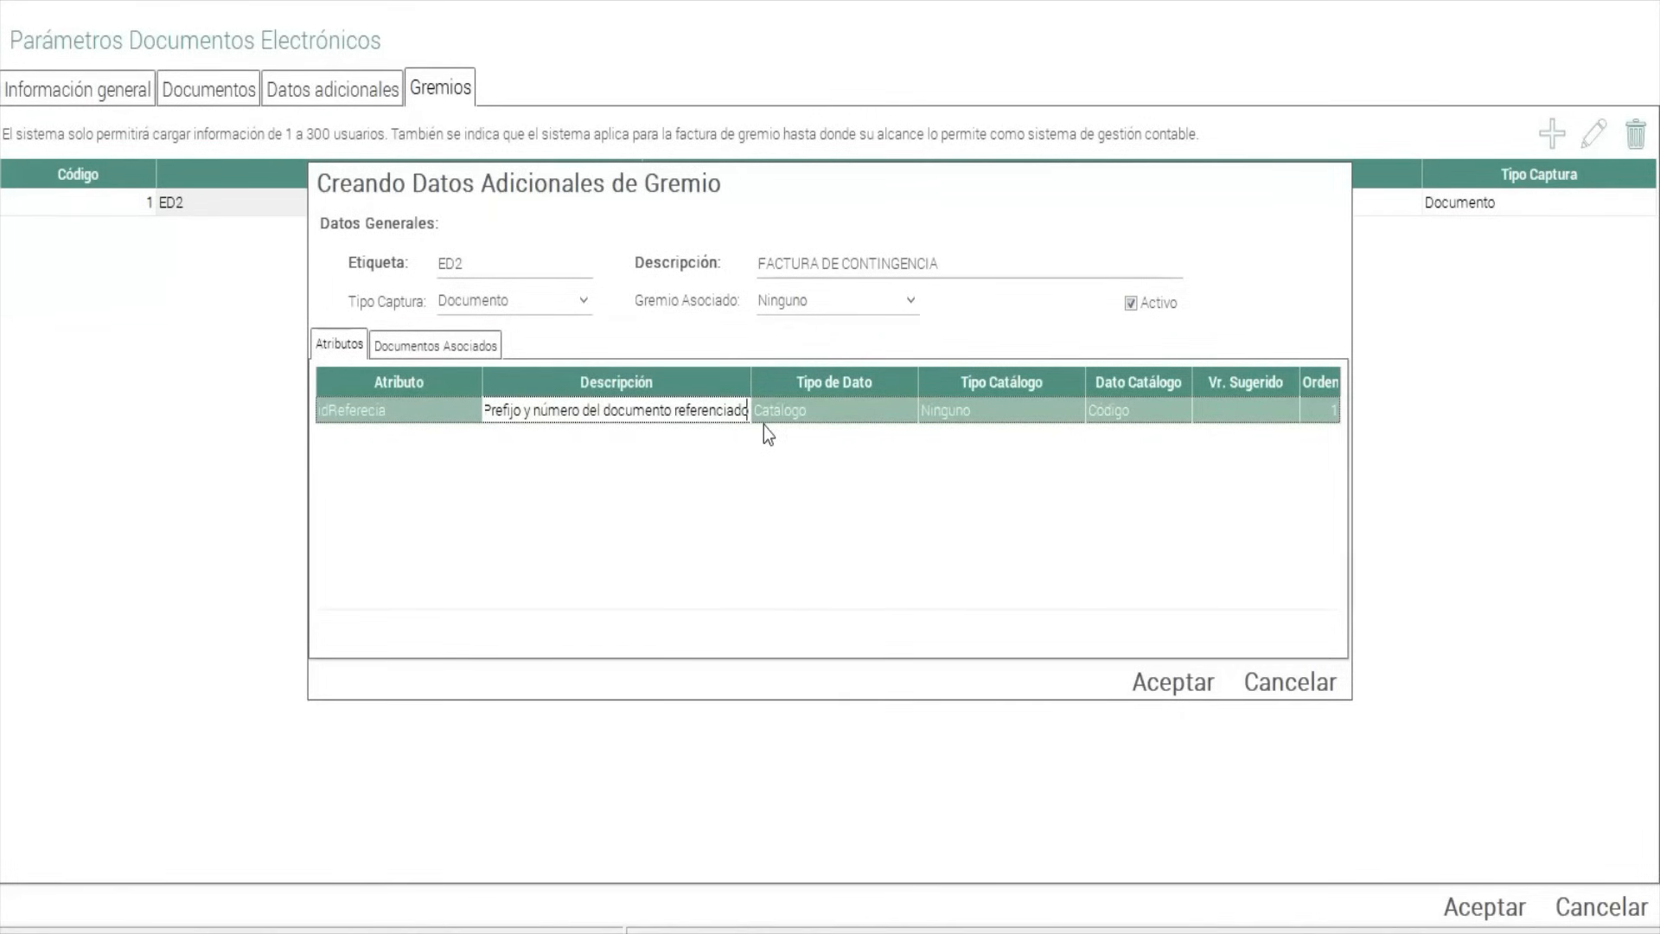
pyautogui.moveTo(748, 377); pyautogui.dragTo(769, 377)
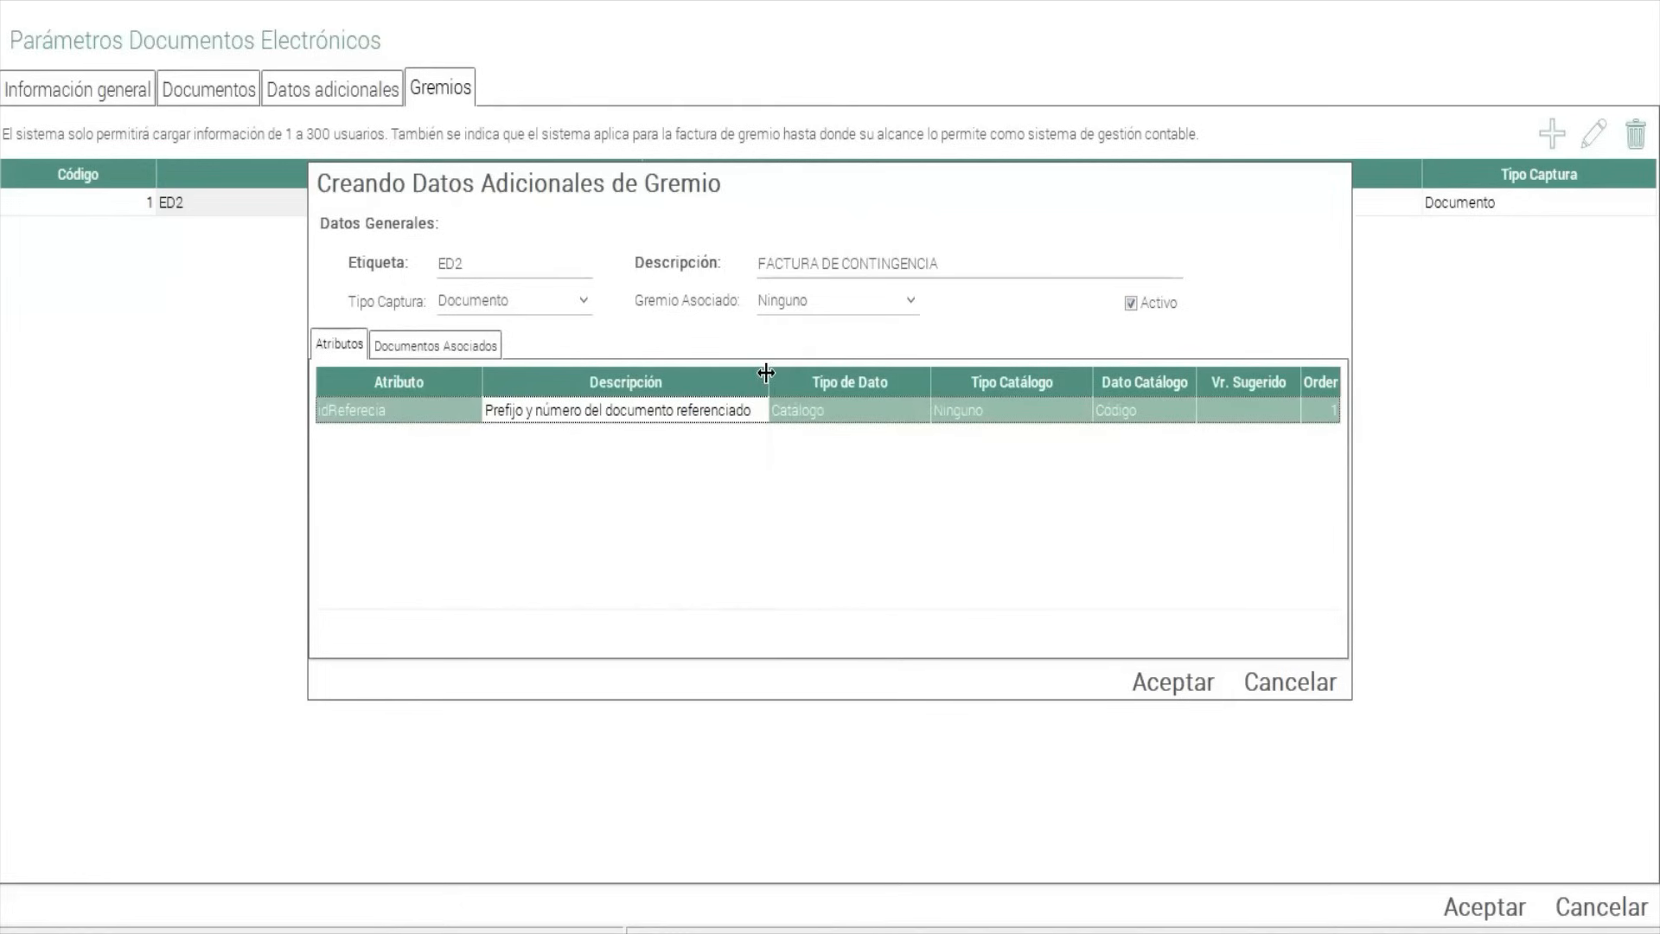
# Set the idReferecia attribute's data type to Alfanumérico and check its order value.
pyautogui.click(881, 413)
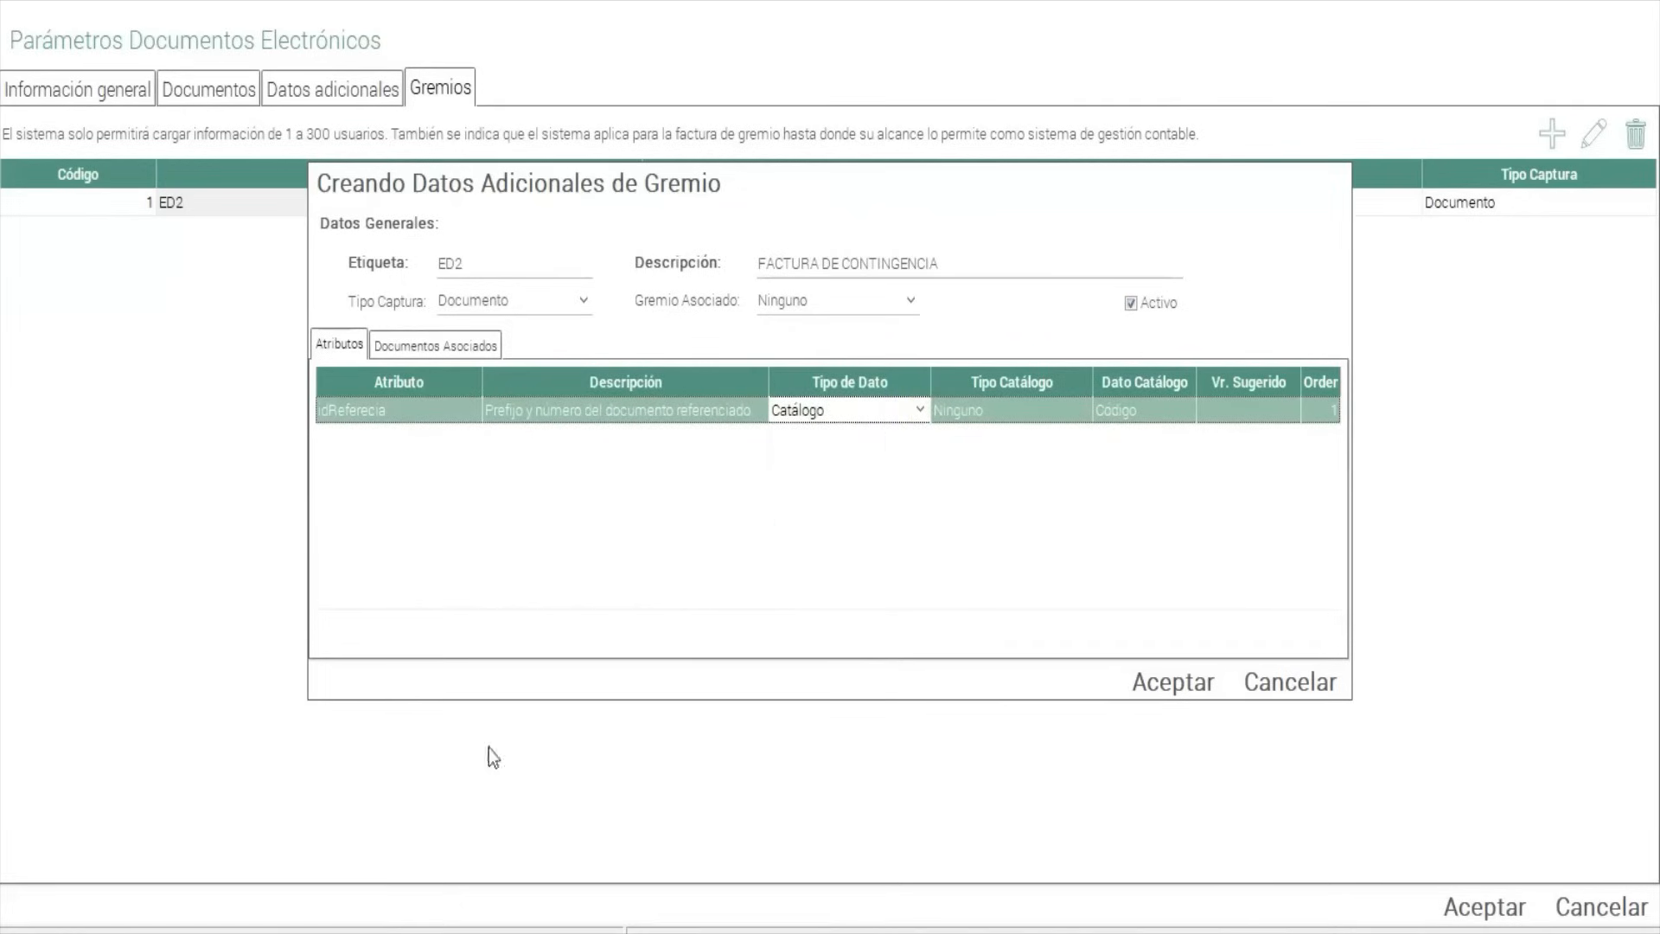
pyautogui.click(919, 410)
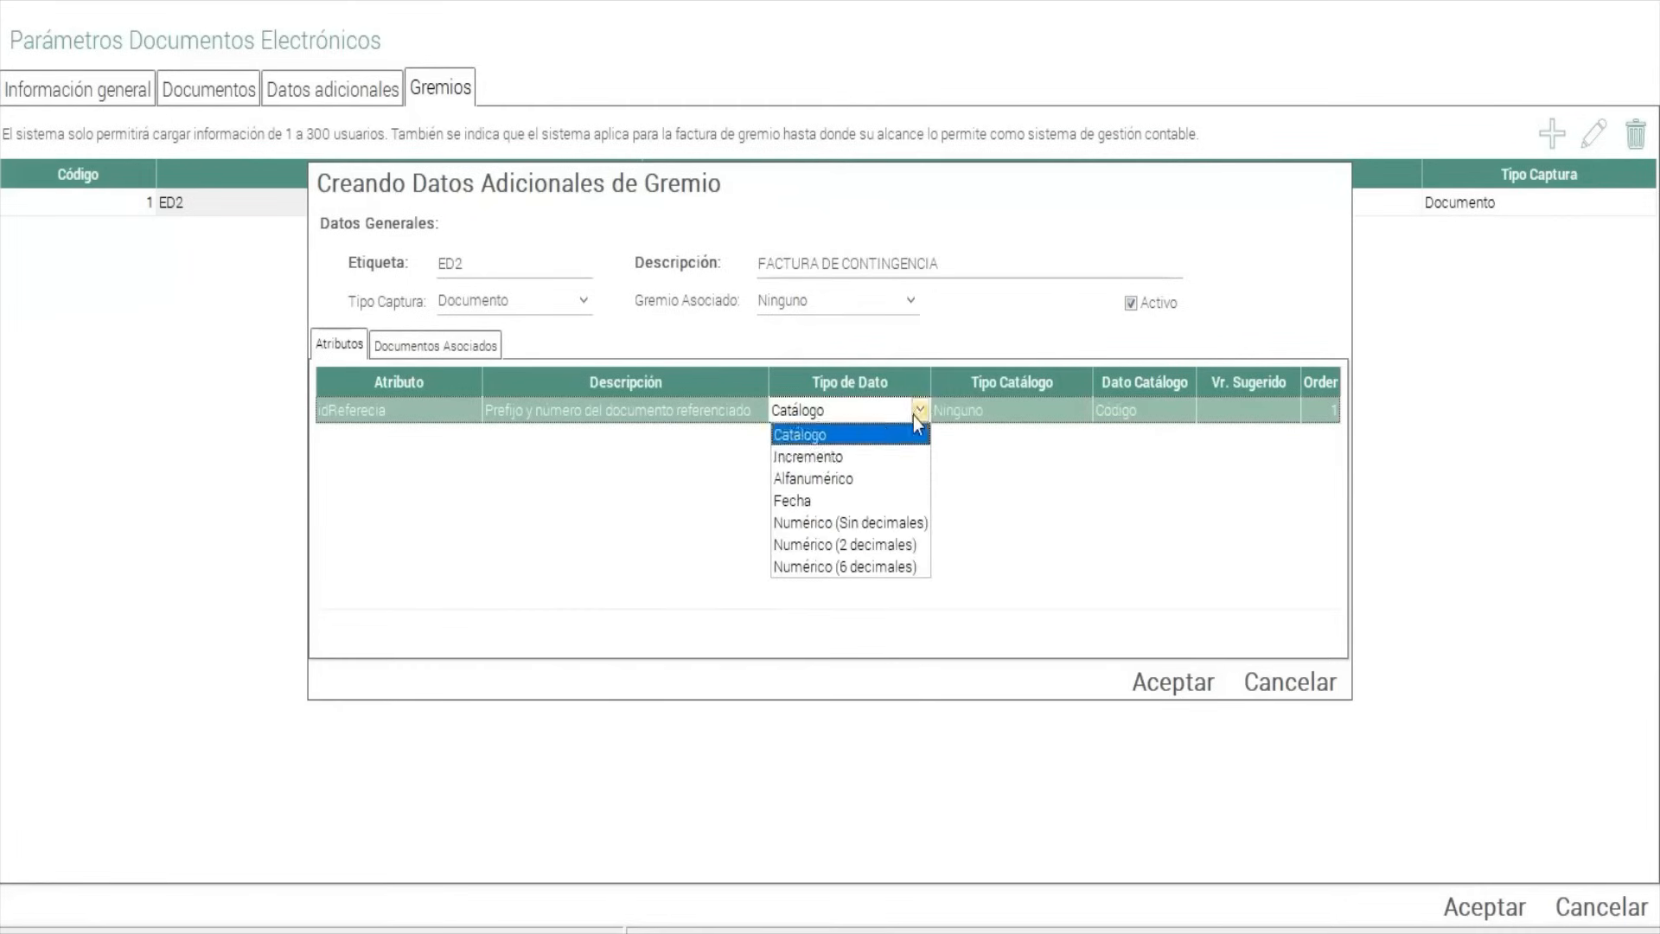
pyautogui.click(919, 481)
pyautogui.click(1323, 409)
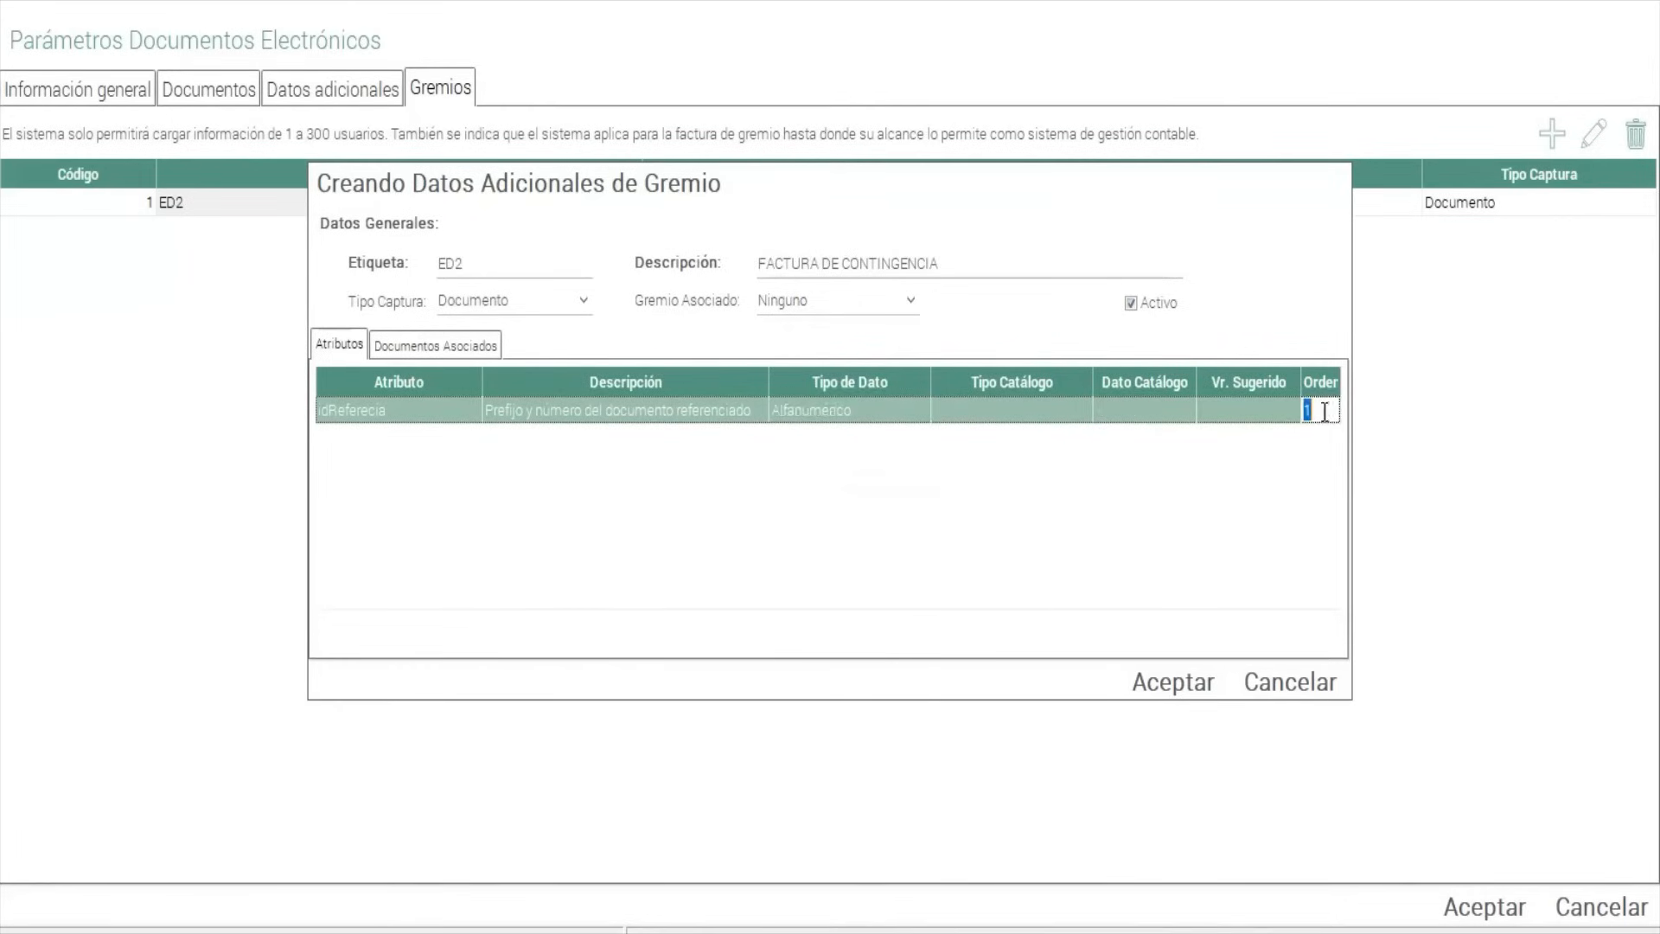
pyautogui.click(1339, 410)
# Add a second attribute row and name it fechaDocumentoRef, copied from cell B4 of the Excel workbook.
pyautogui.press('Down')
pyautogui.click(480, 931)
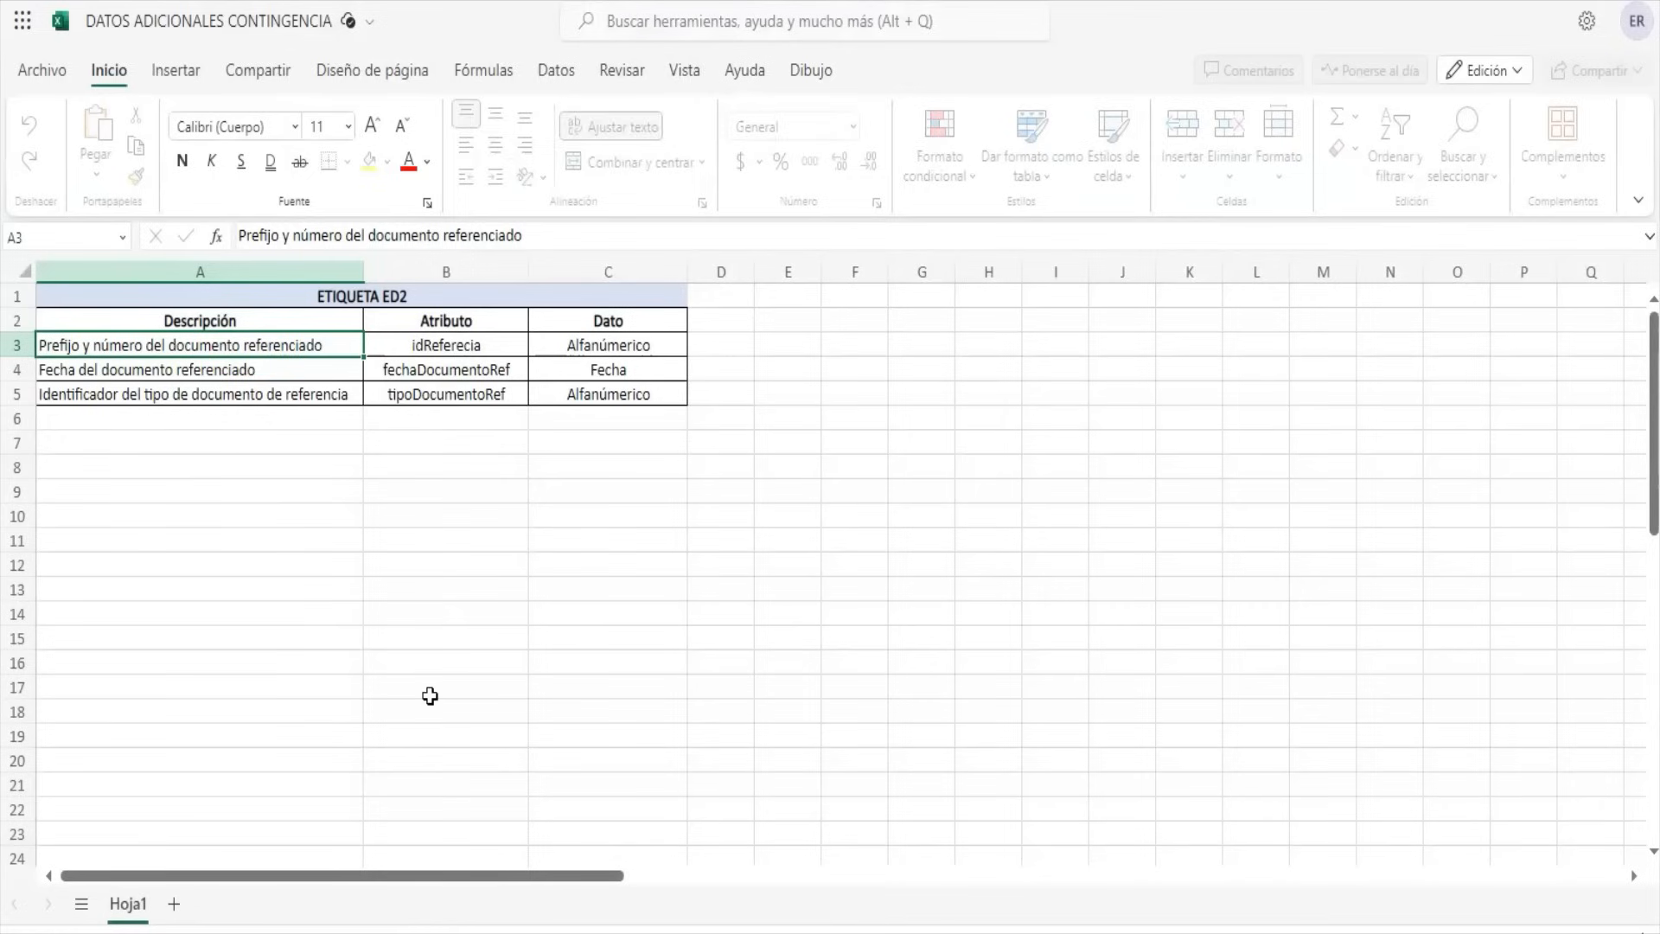
pyautogui.click(501, 372)
pyautogui.moveTo(372, 235); pyautogui.dragTo(215, 235)
pyautogui.hotkey('ctrl', 'c')
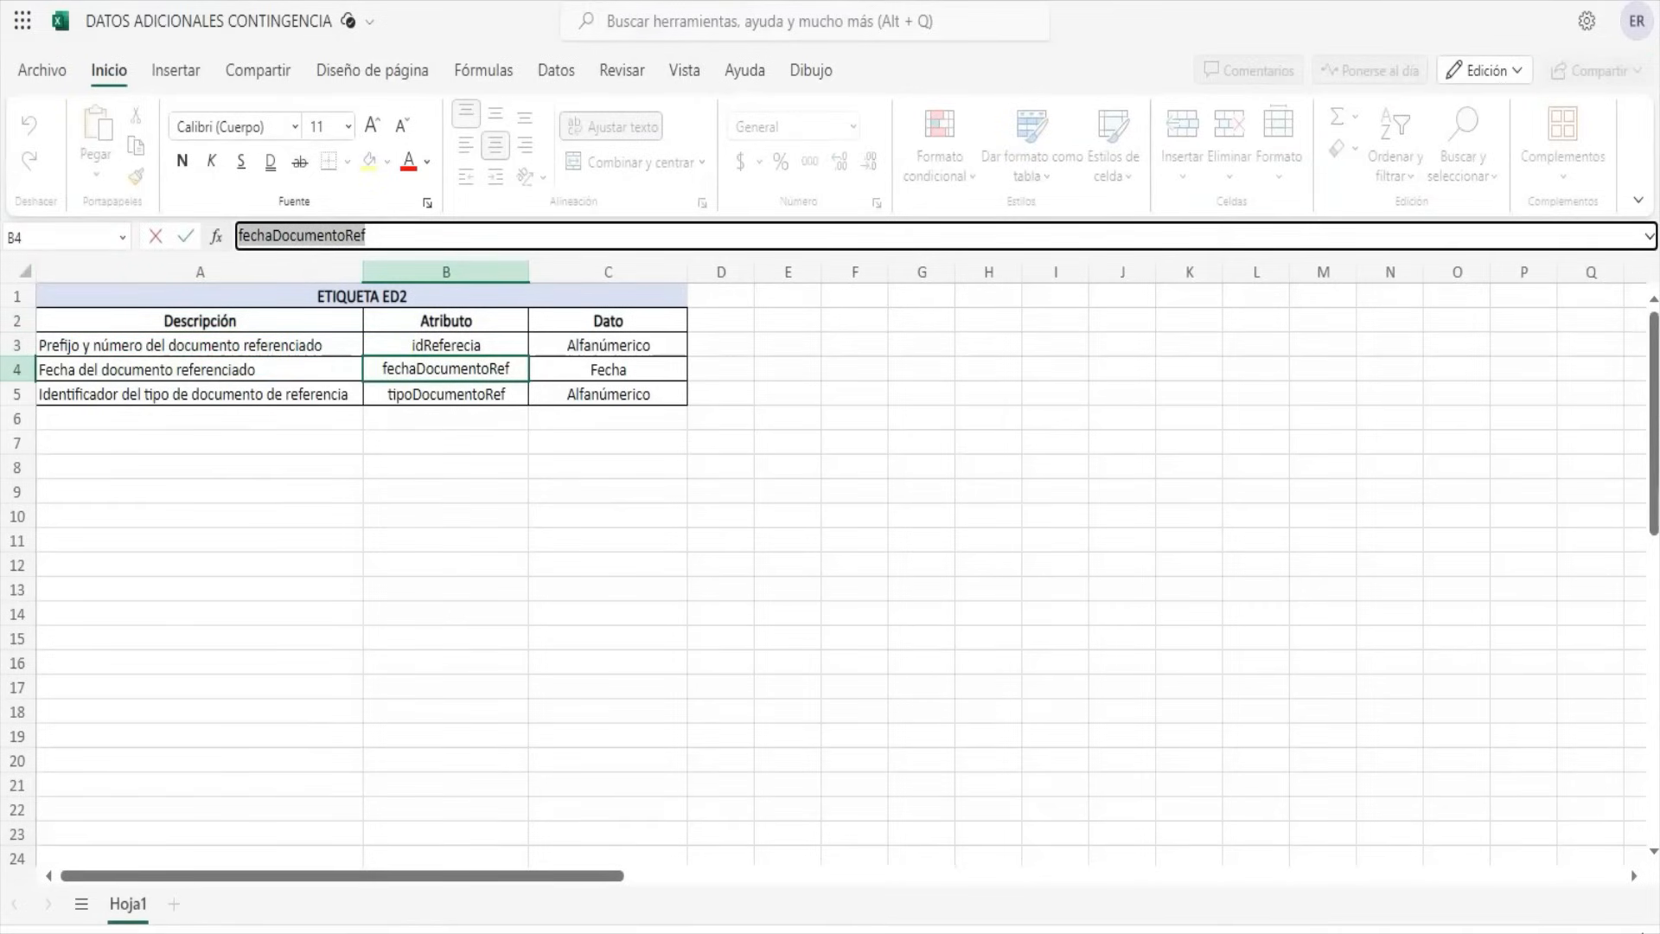
pyautogui.click(705, 931)
pyautogui.click(405, 440)
pyautogui.hotkey('ctrl', 'v')
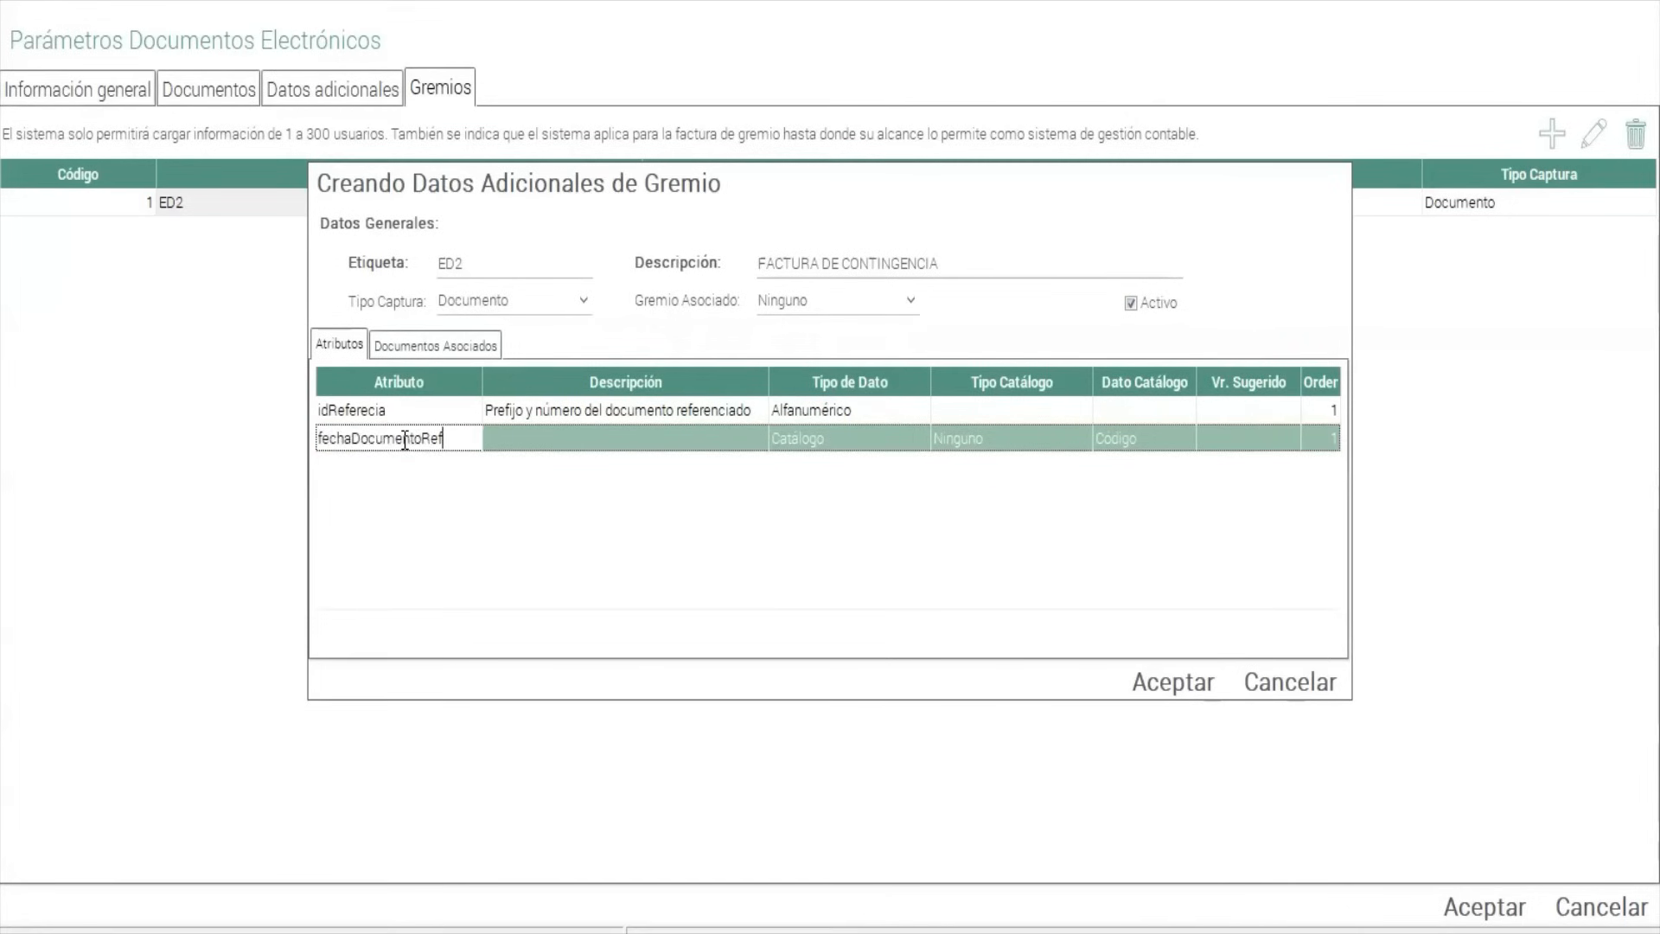
# Copy Fecha del documento referenciado from cell A4 of the Excel workbook into the fechaDocumentoRef attribute's description.
pyautogui.click(480, 931)
pyautogui.click(239, 378)
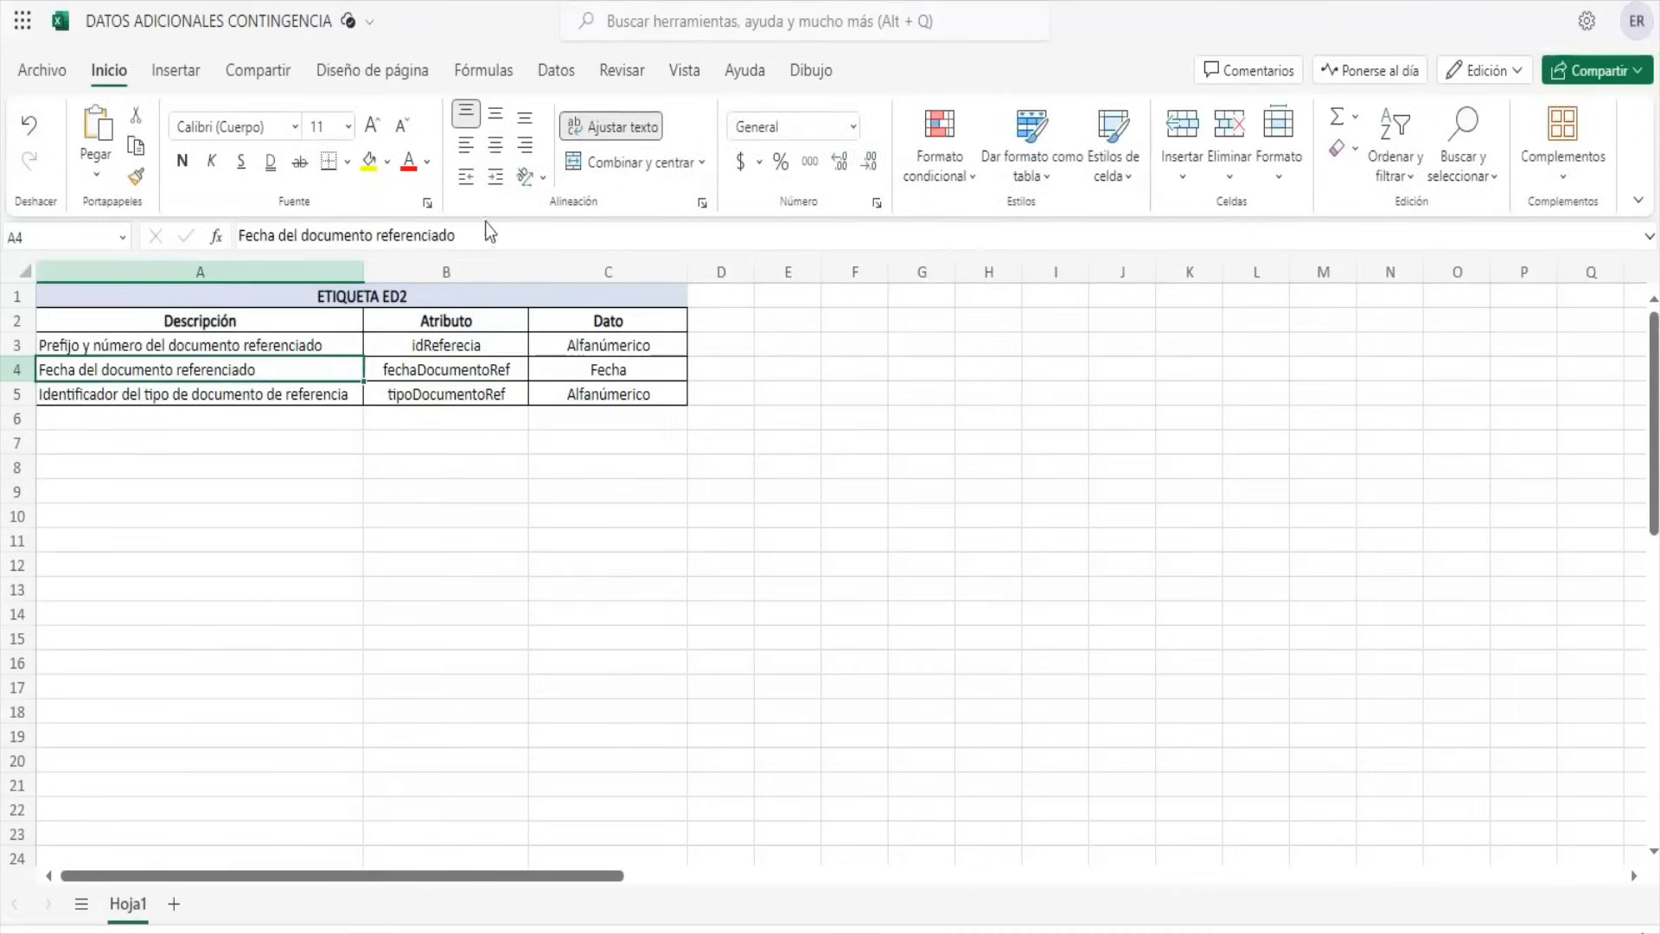
pyautogui.moveTo(481, 232); pyautogui.dragTo(29, 217)
pyautogui.hotkey('ctrl', 'c')
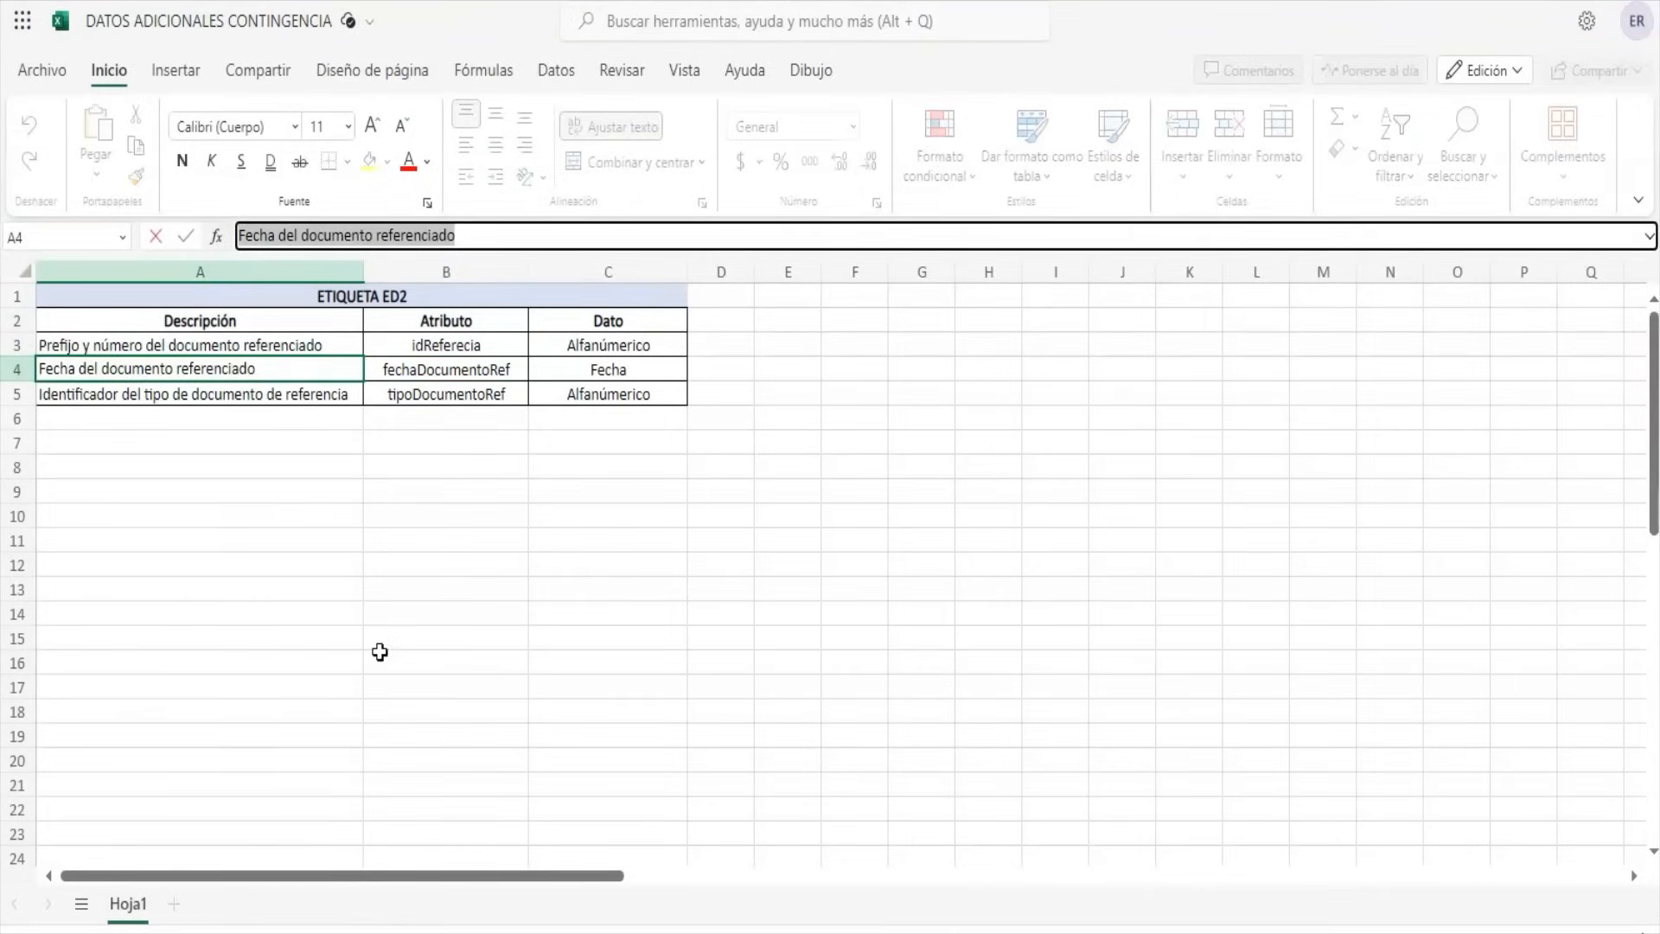
pyautogui.click(648, 927)
pyautogui.click(647, 440)
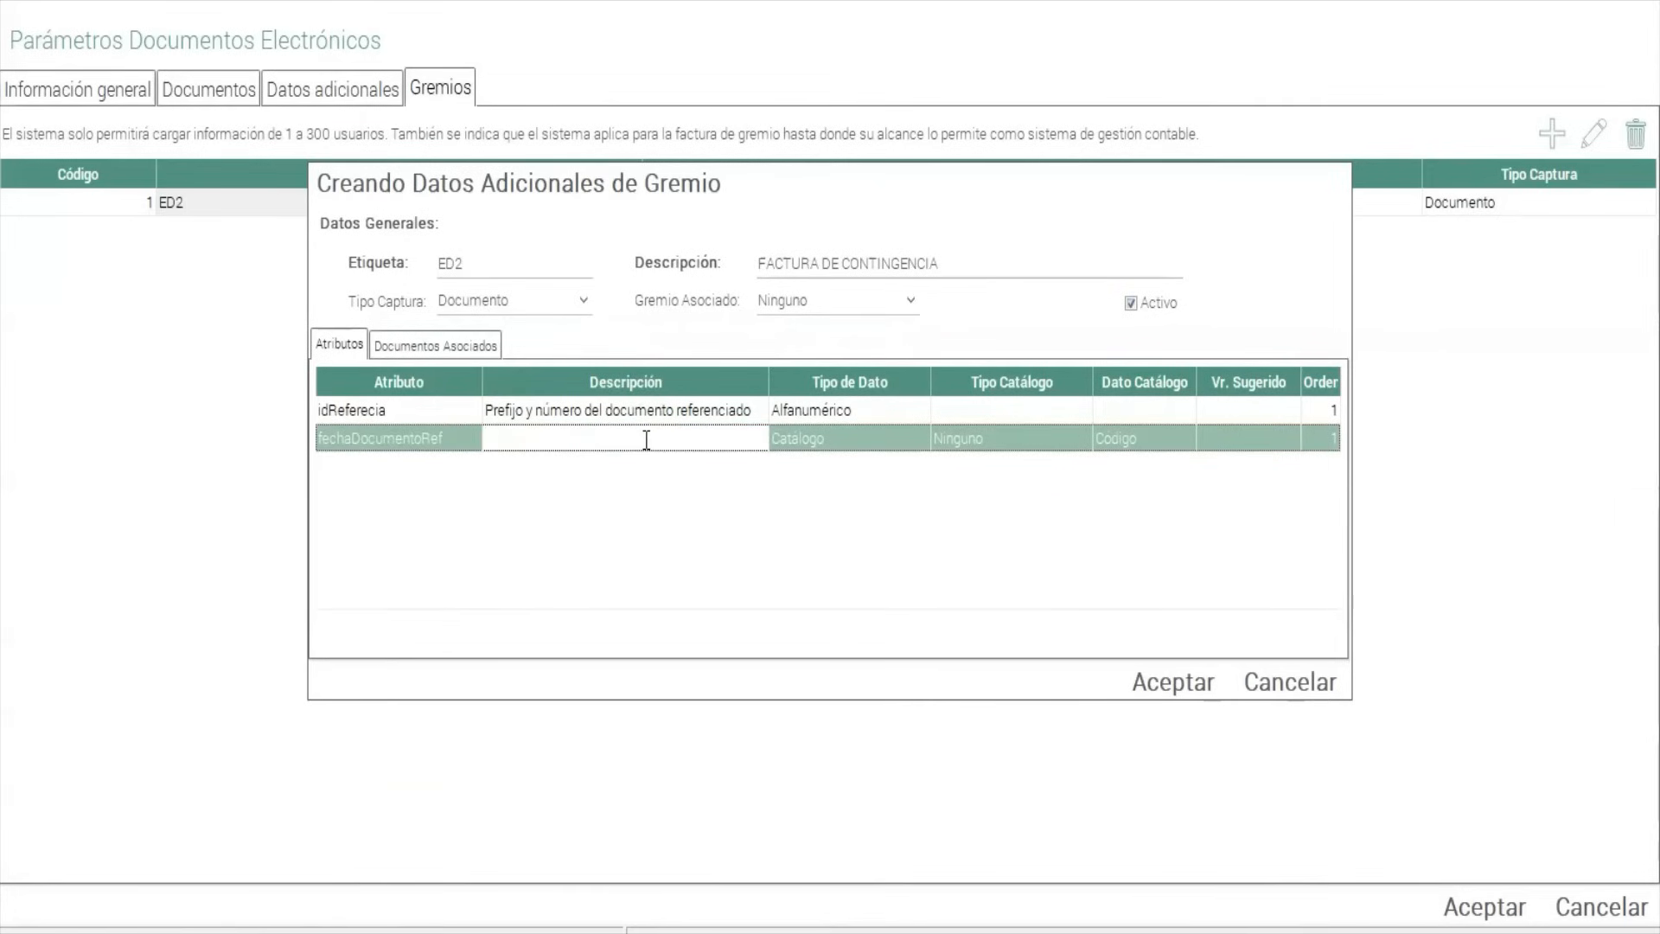
pyautogui.hotkey('ctrl', 'v')
# Set the fechaDocumentoRef attribute's data type to Fecha and its order to 2.
pyautogui.click(900, 443)
pyautogui.click(919, 438)
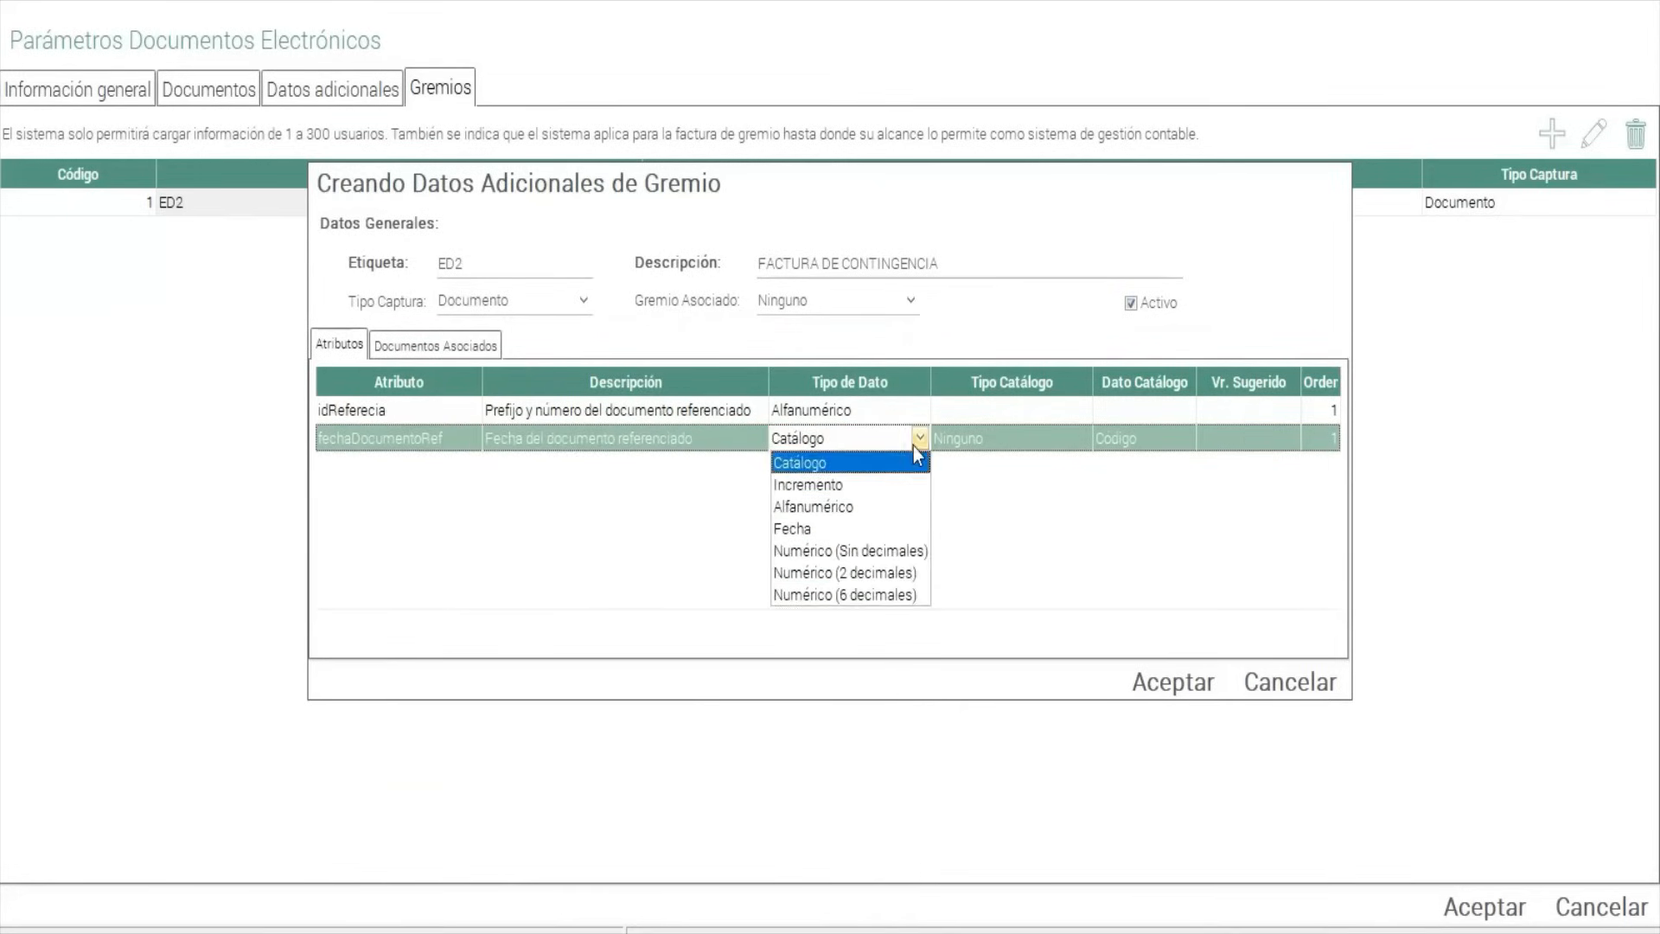
pyautogui.click(835, 524)
pyautogui.click(1314, 443)
pyautogui.write('2')
pyautogui.press('Return')
# Add a third attribute row and name it tipoDocumentoRef, copied from cell B5 of the Excel workbook.
pyautogui.click(438, 465)
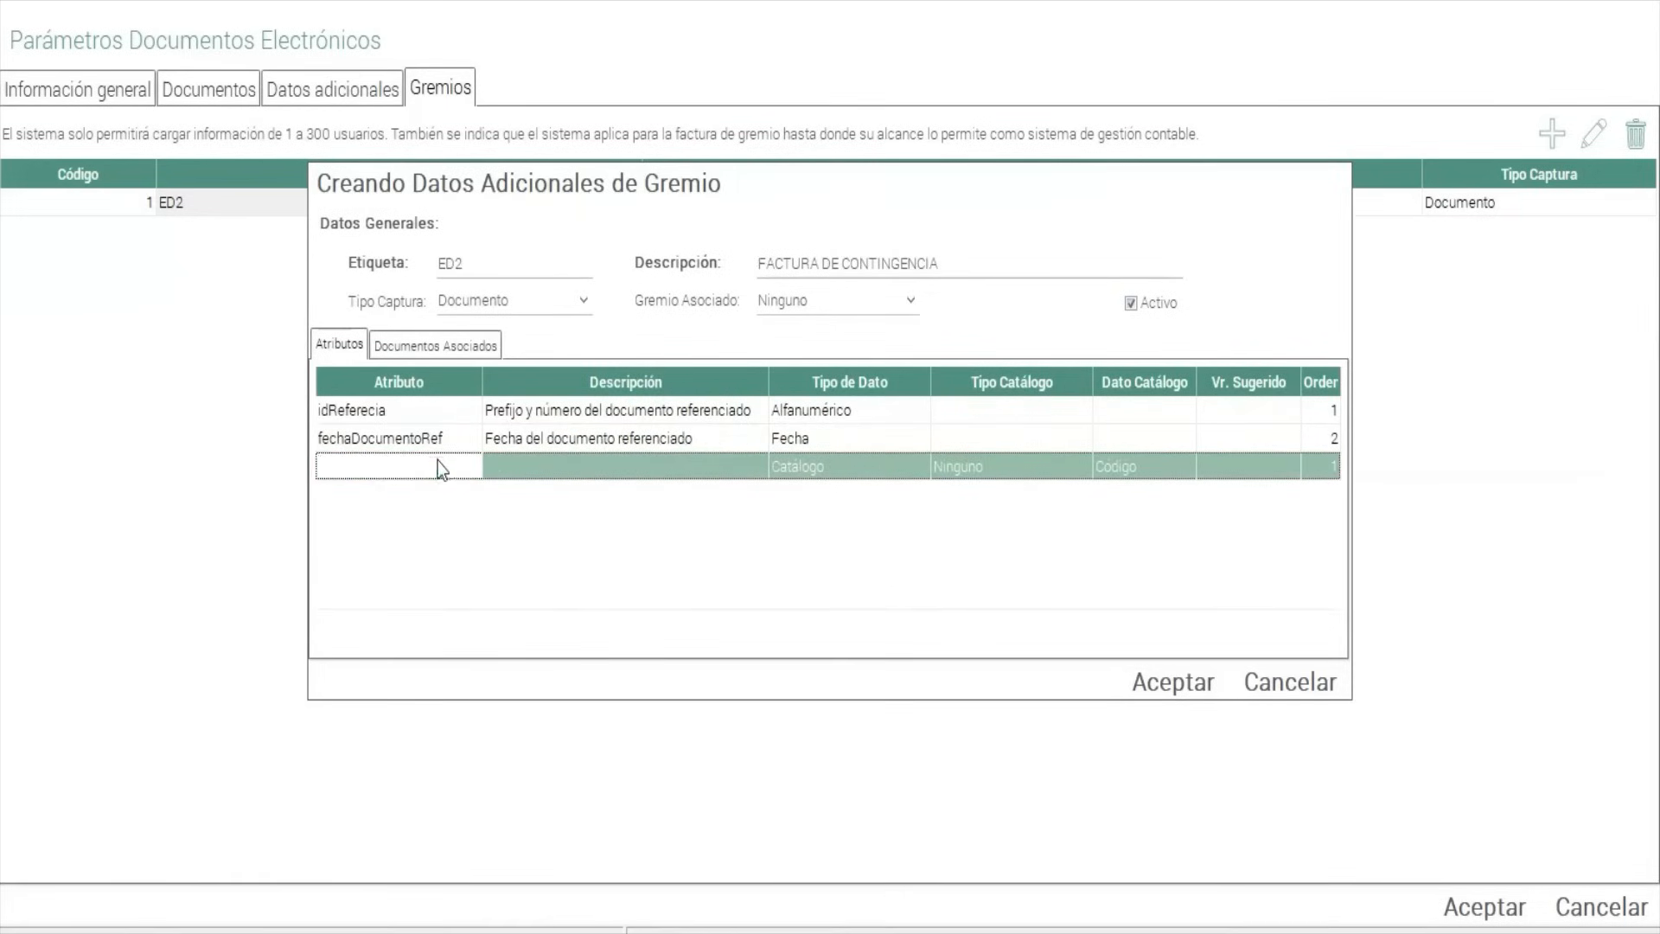
pyautogui.hotkey('alt', 'Tab')
pyautogui.click(444, 394)
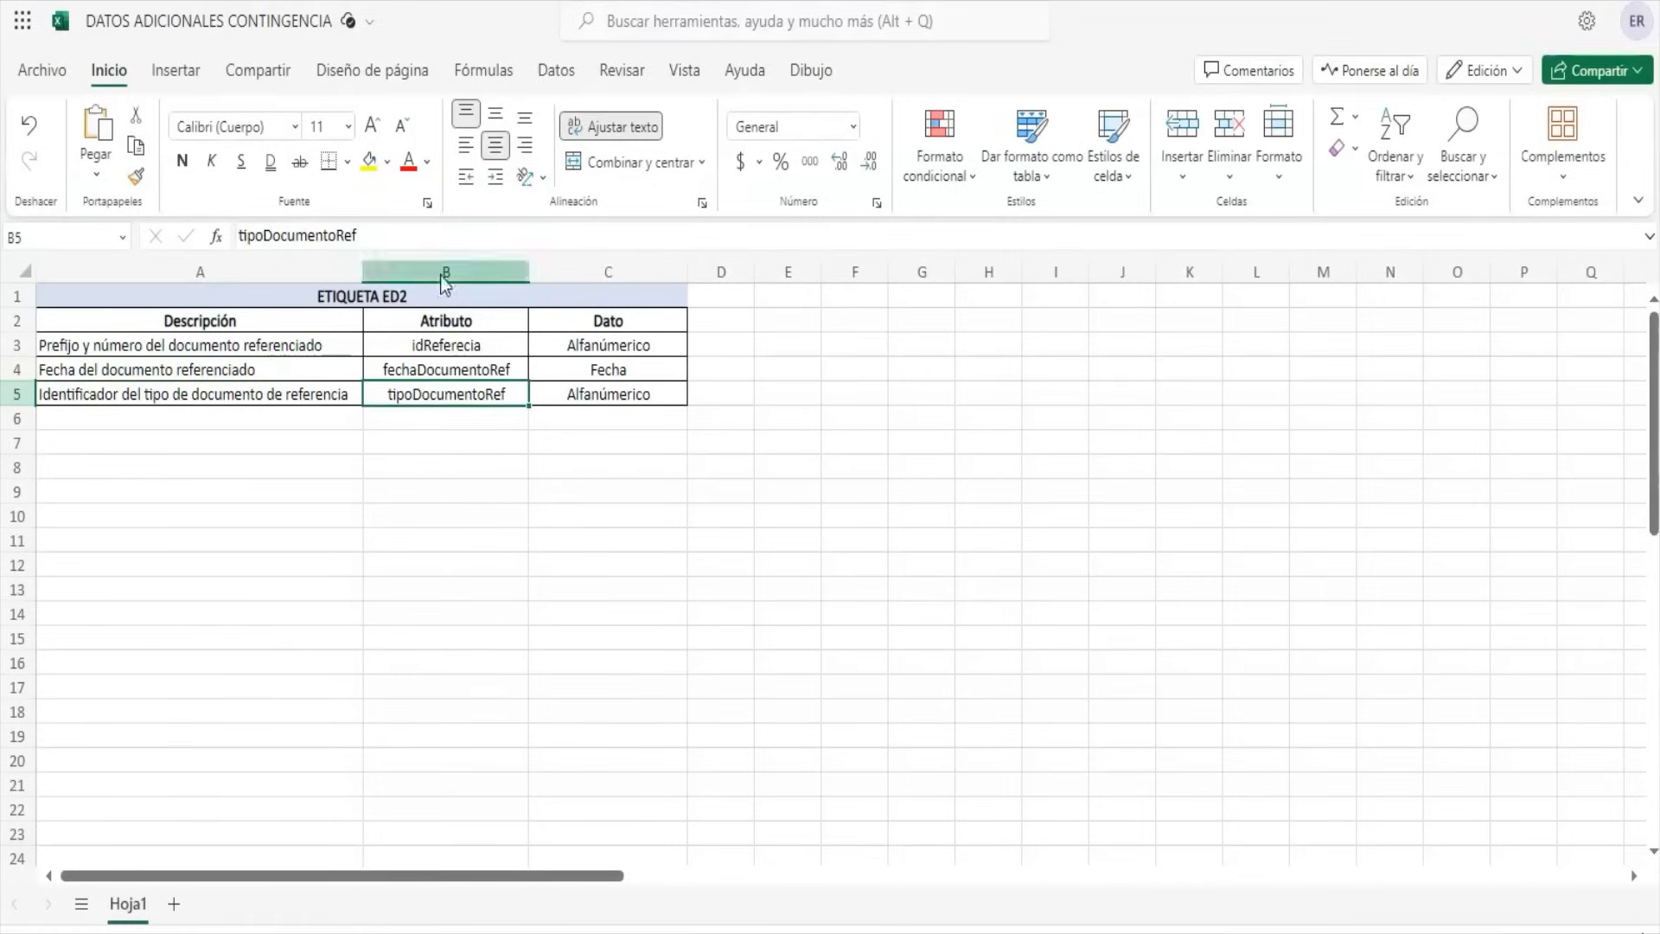
pyautogui.moveTo(356, 236); pyautogui.dragTo(69, 215)
pyautogui.hotkey('ctrl', 'c')
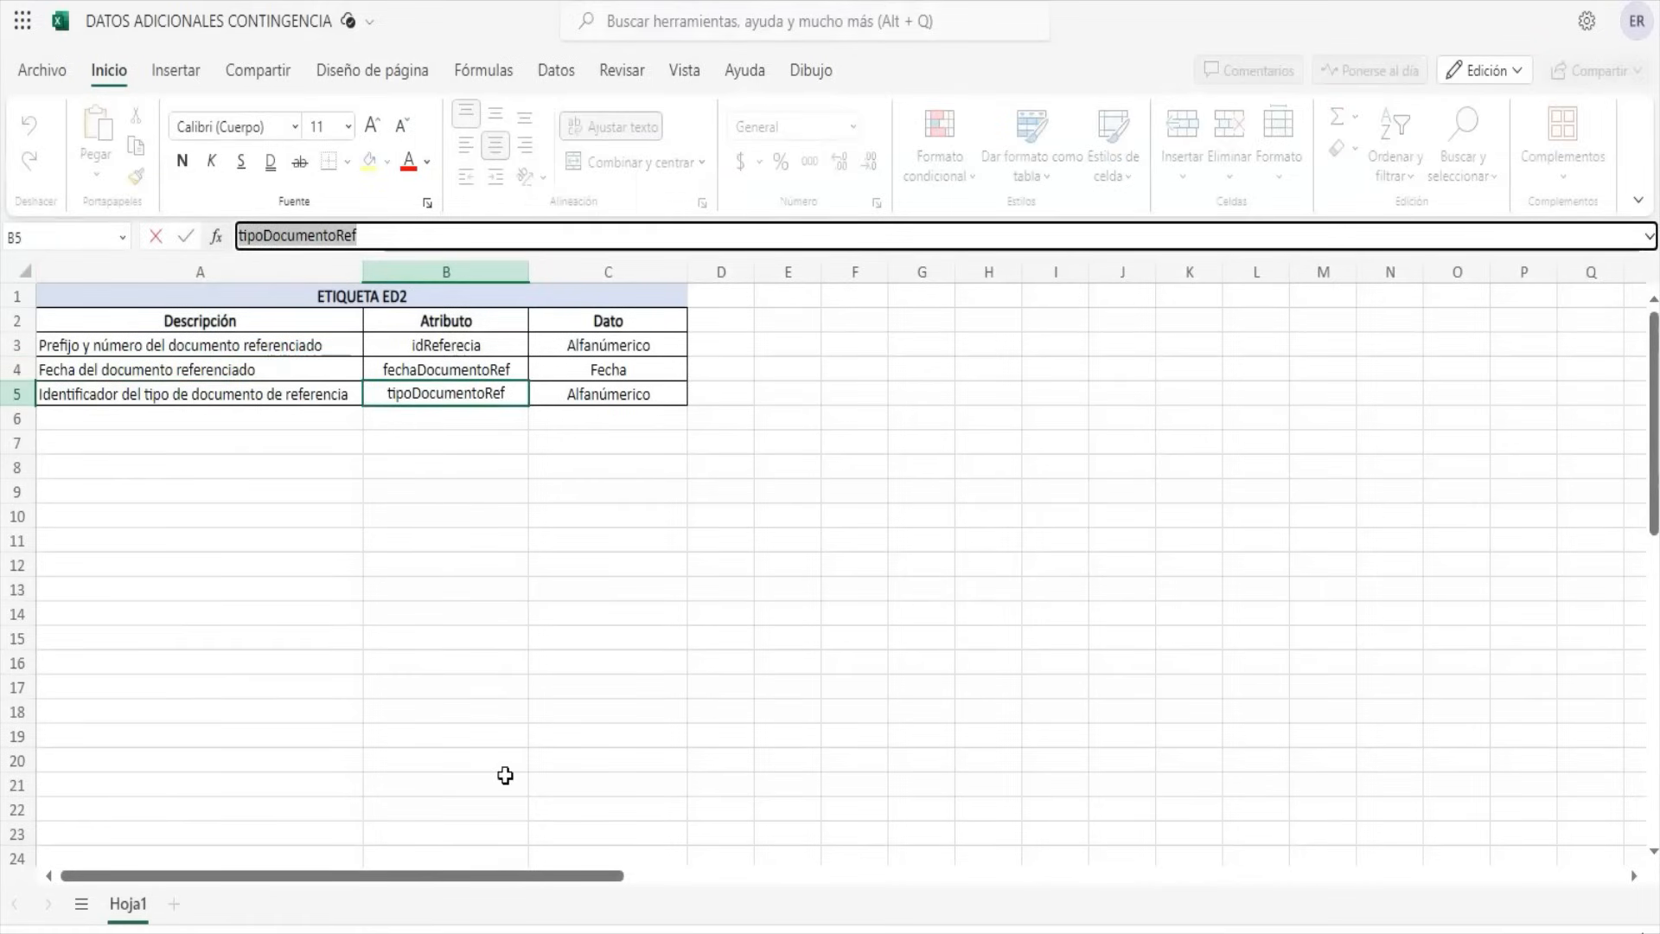
pyautogui.hotkey('alt', 'Tab')
pyautogui.hotkey('ctrl', 'v')
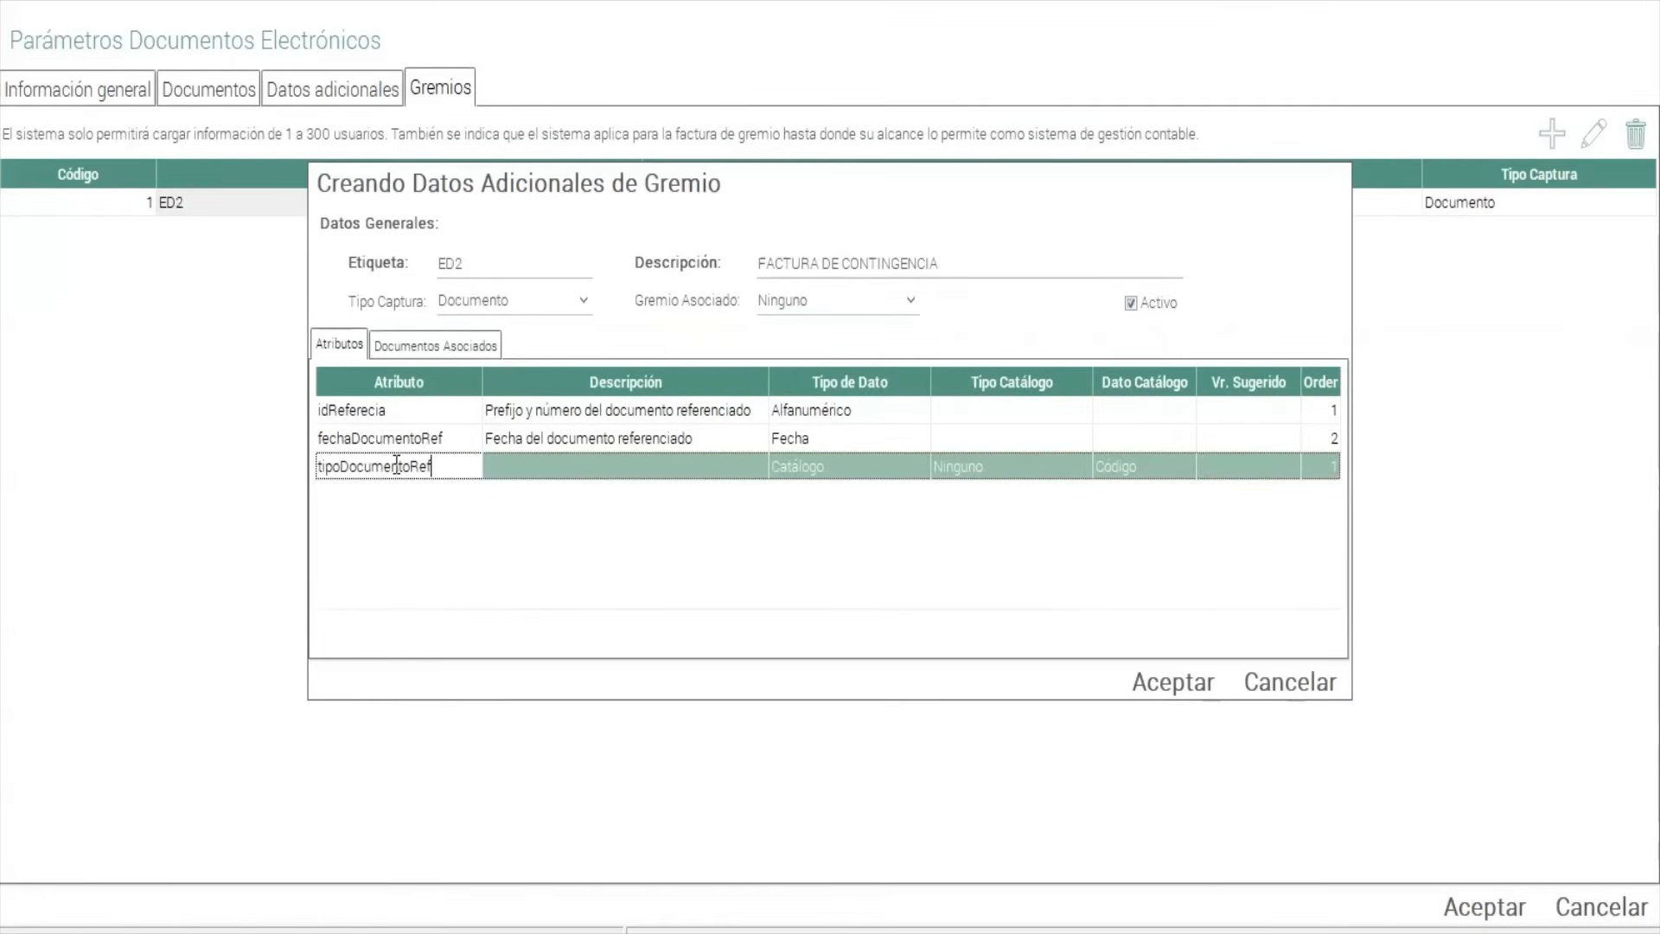
# Copy Identificador del tipo de documento de referencia from cell A5 of the Excel workbook into the tipoDocumentoRef attribute's description.
pyautogui.click(528, 464)
pyautogui.click(446, 926)
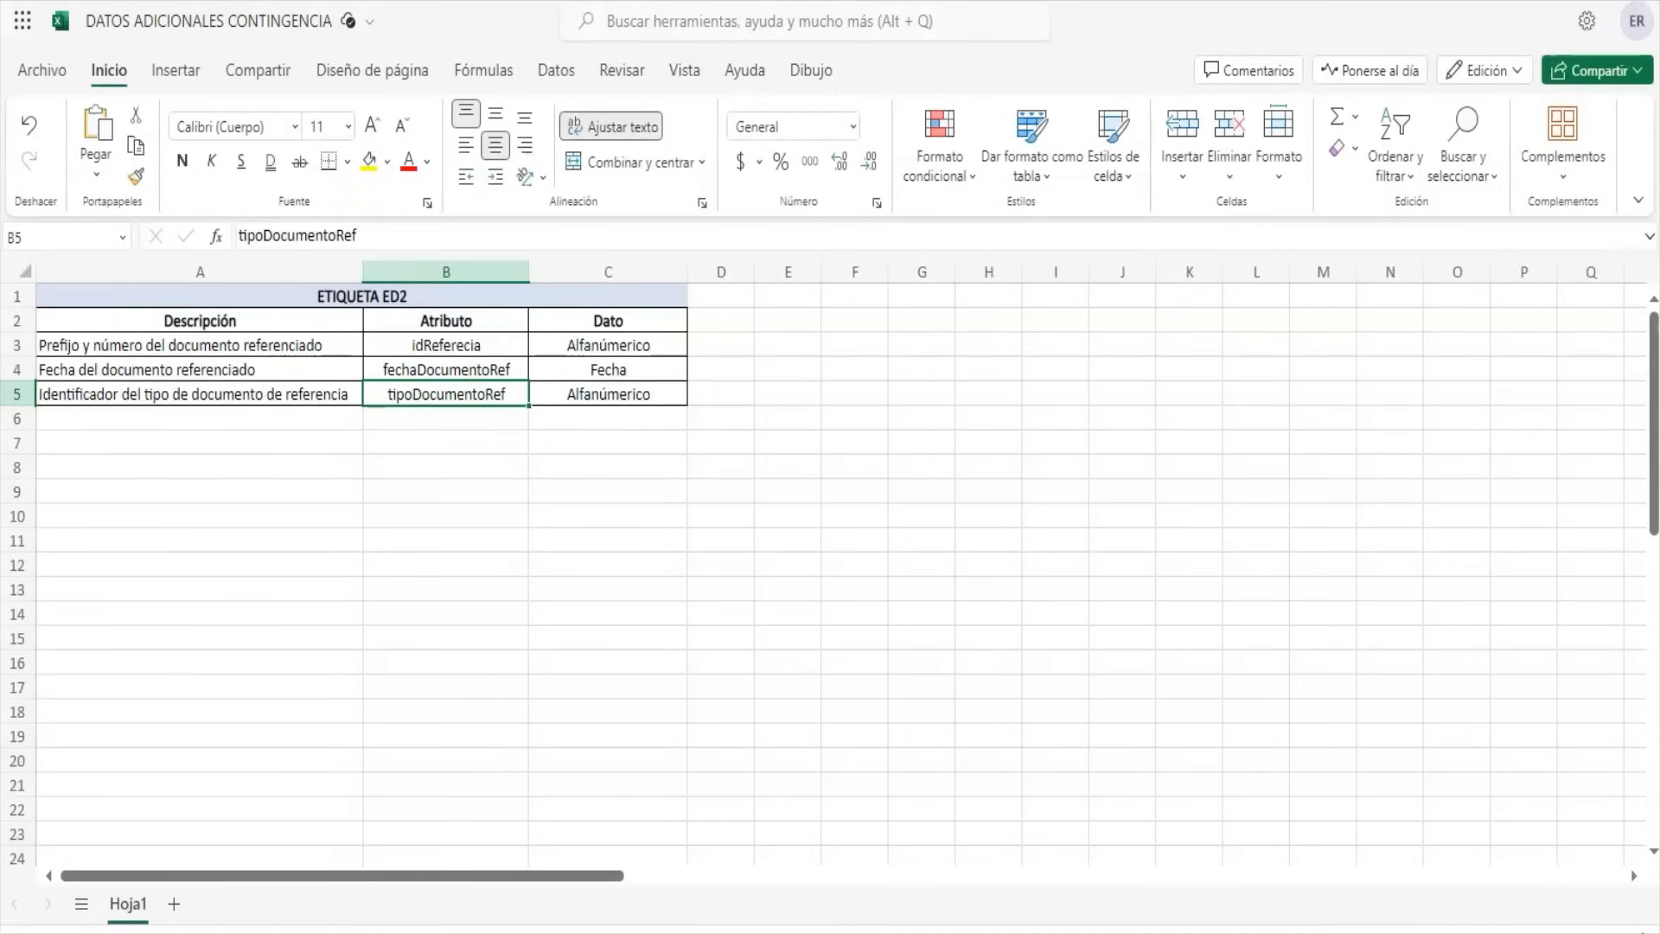
pyautogui.click(238, 397)
pyautogui.moveTo(584, 230); pyautogui.dragTo(40, 192)
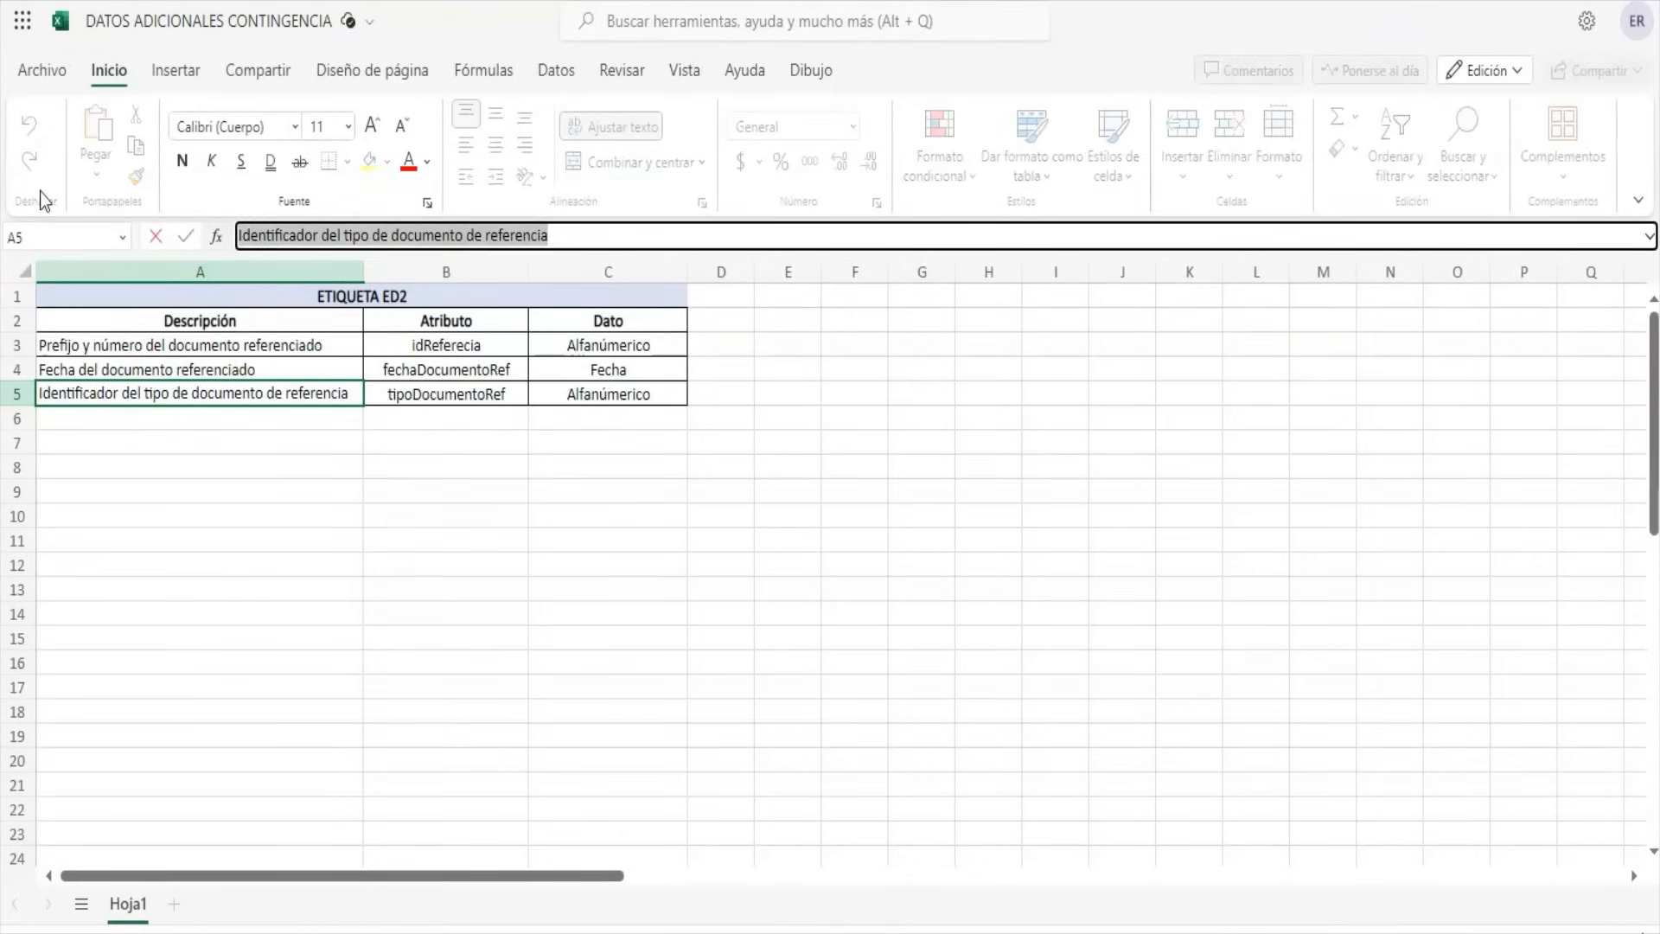
pyautogui.hotkey('ctrl', 'c')
pyautogui.hotkey('alt', 'Tab')
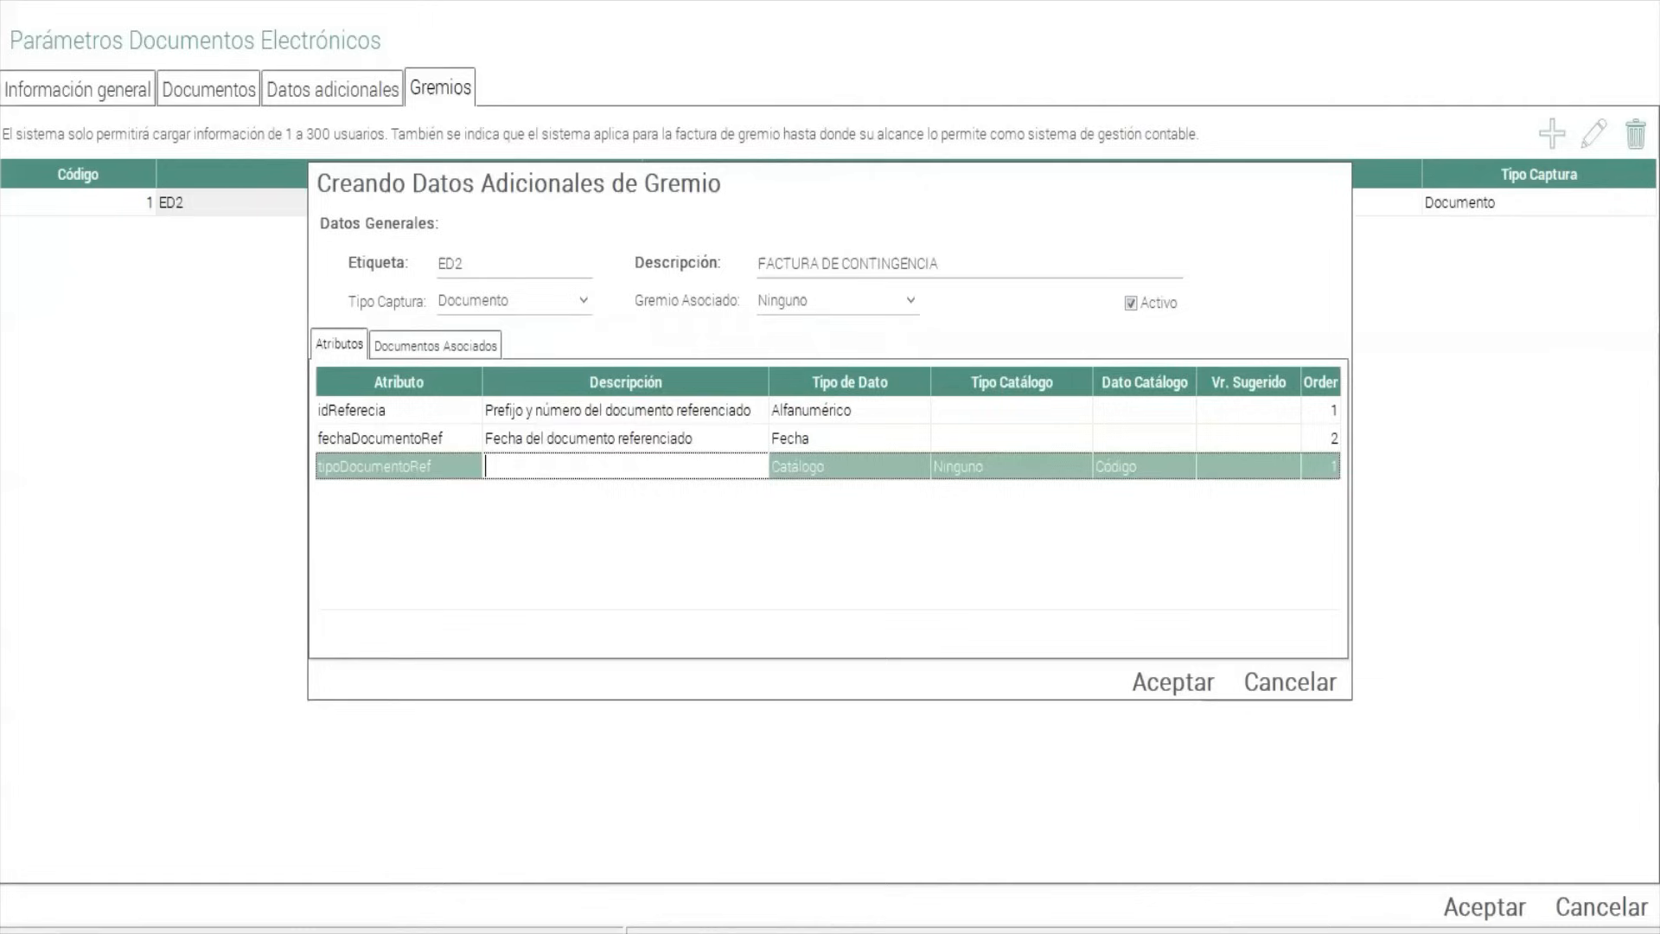
pyautogui.hotkey('ctrl', 'v')
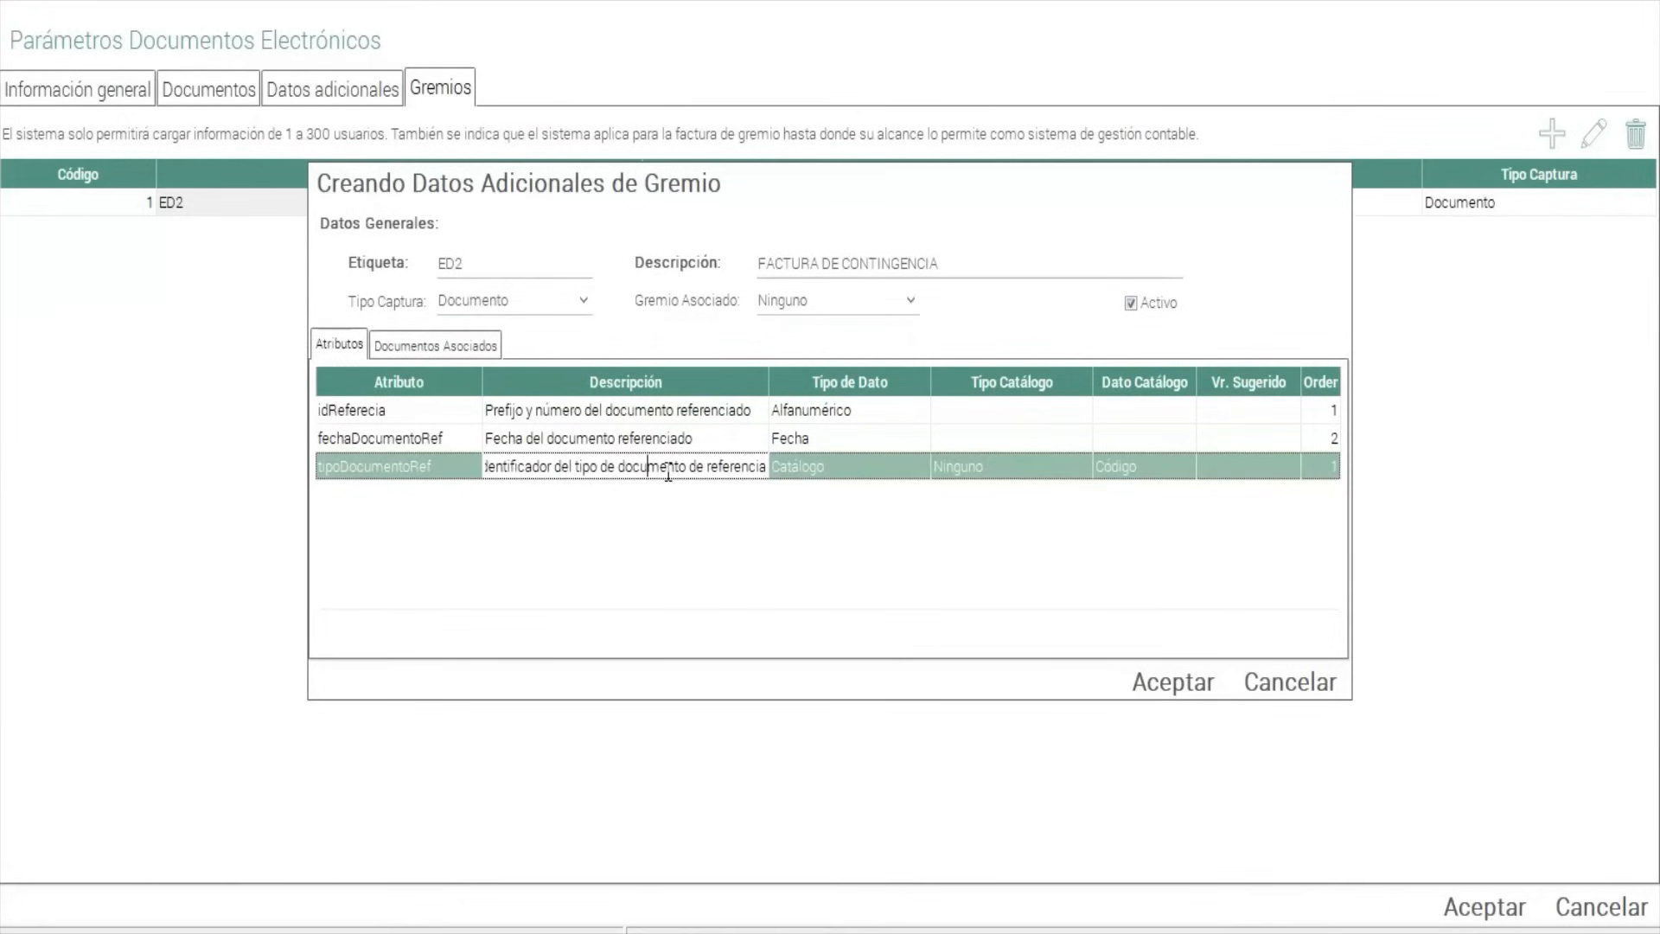
# Set the tipoDocumentoRef attribute's data type to Alfanumérico and its order to 3.
pyautogui.click(874, 472)
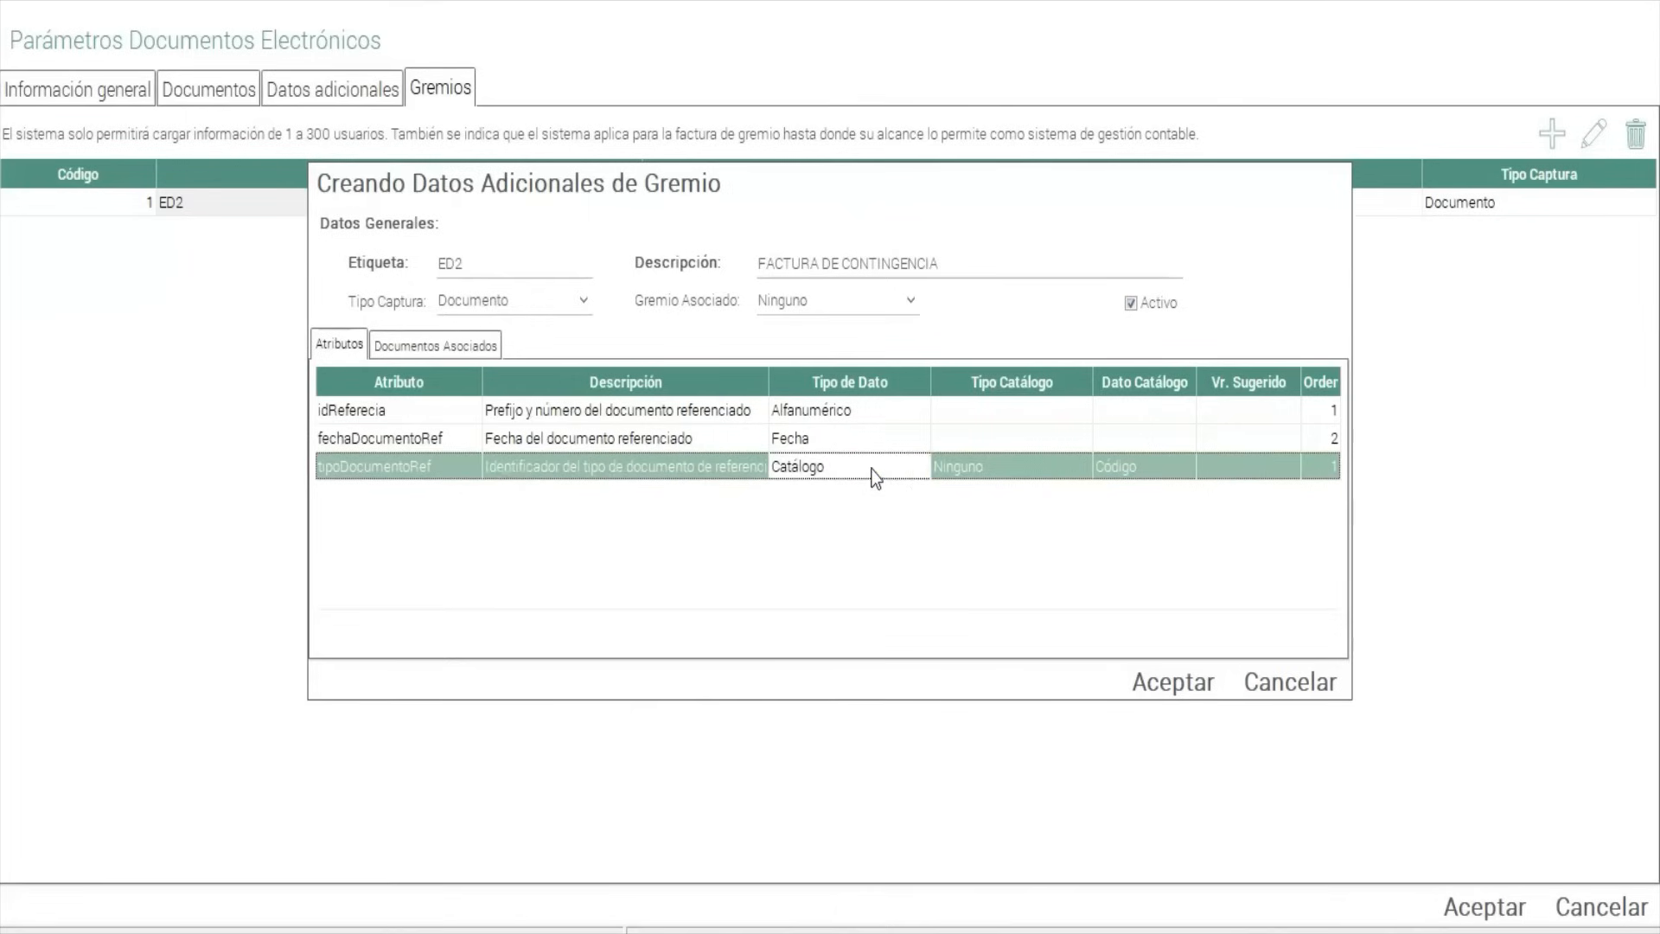
pyautogui.click(917, 468)
pyautogui.click(853, 534)
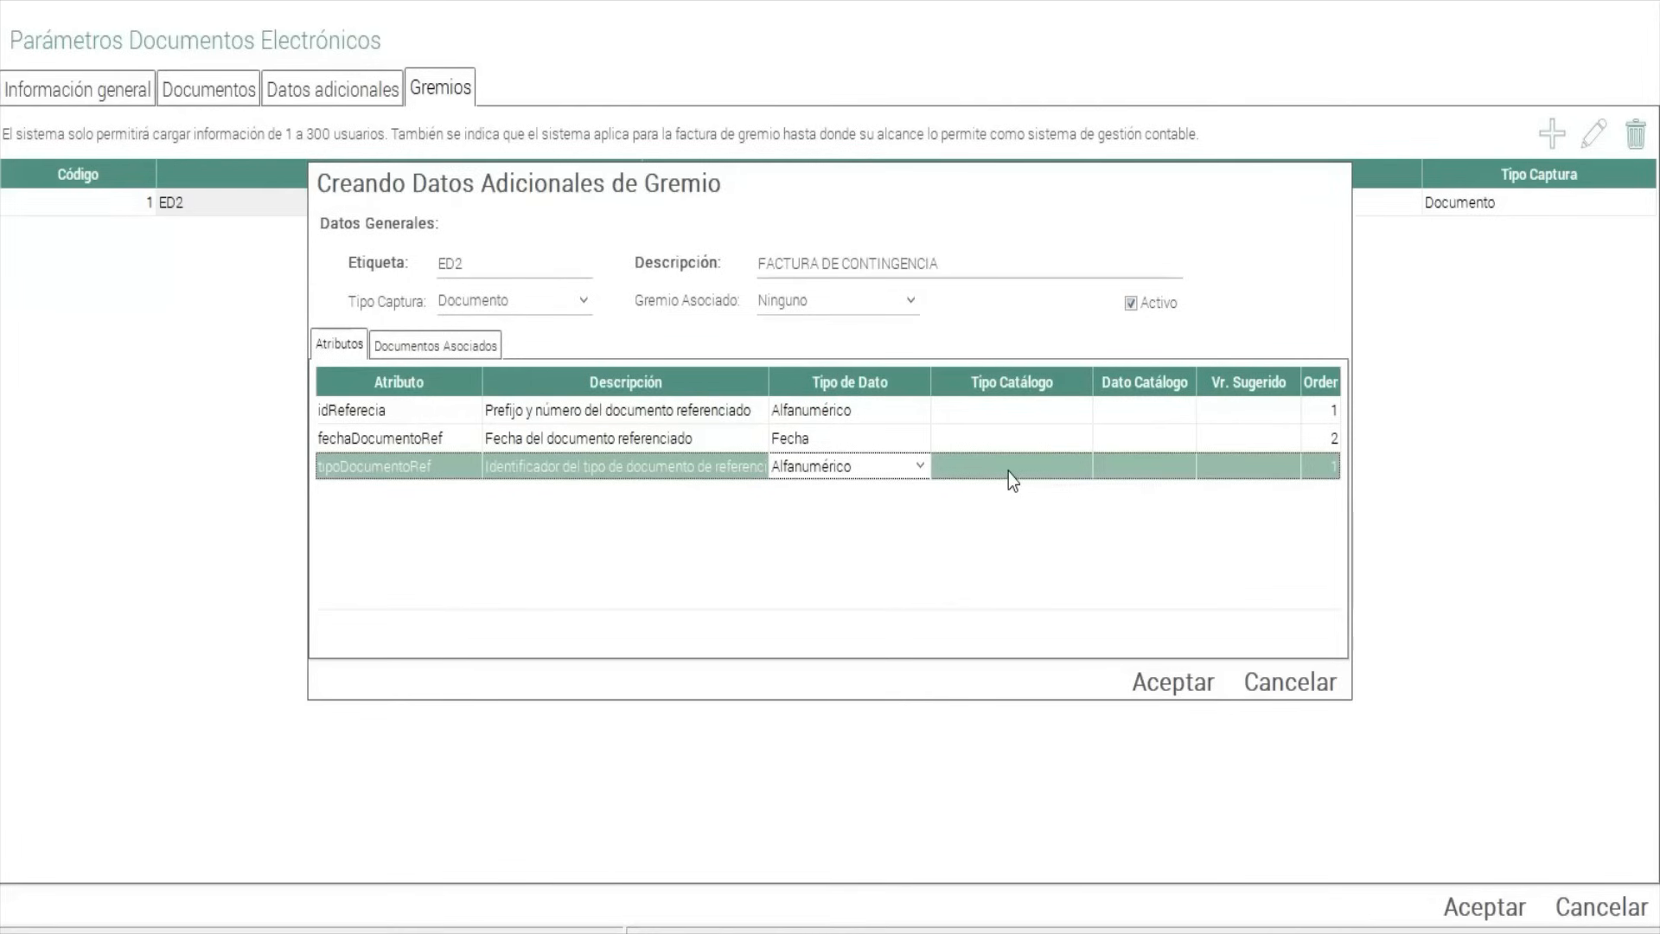
pyautogui.click(1321, 466)
pyautogui.write('3')
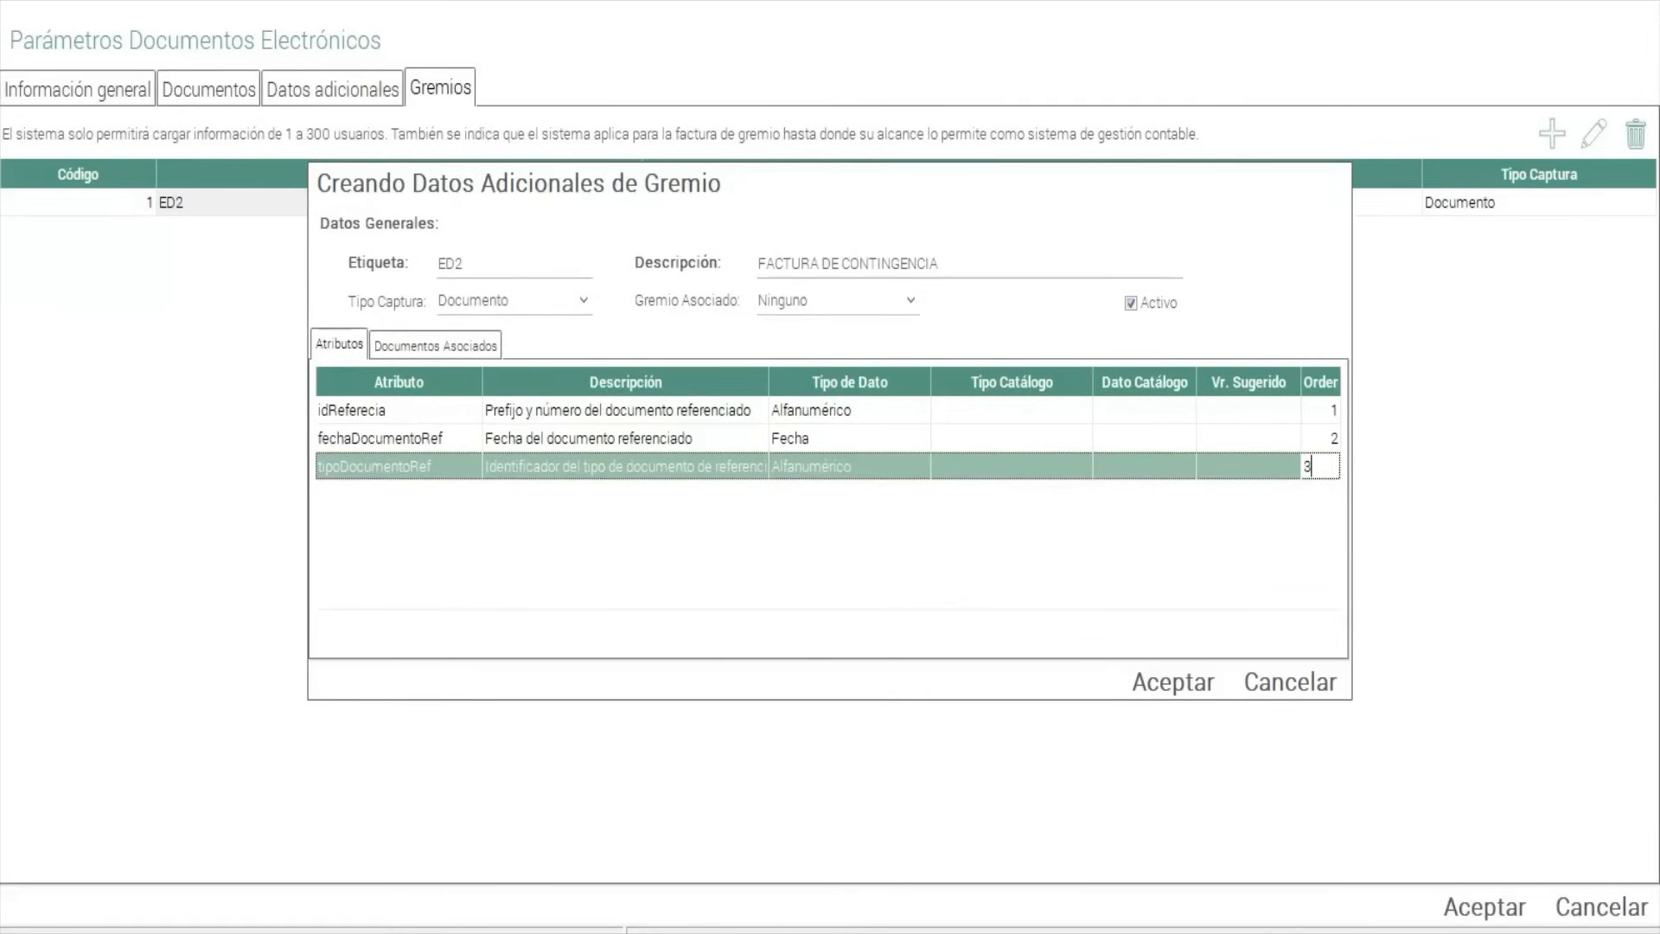
# Enter 03 as the suggested value of the tipoDocumentoRef attribute.
pyautogui.click(1275, 471)
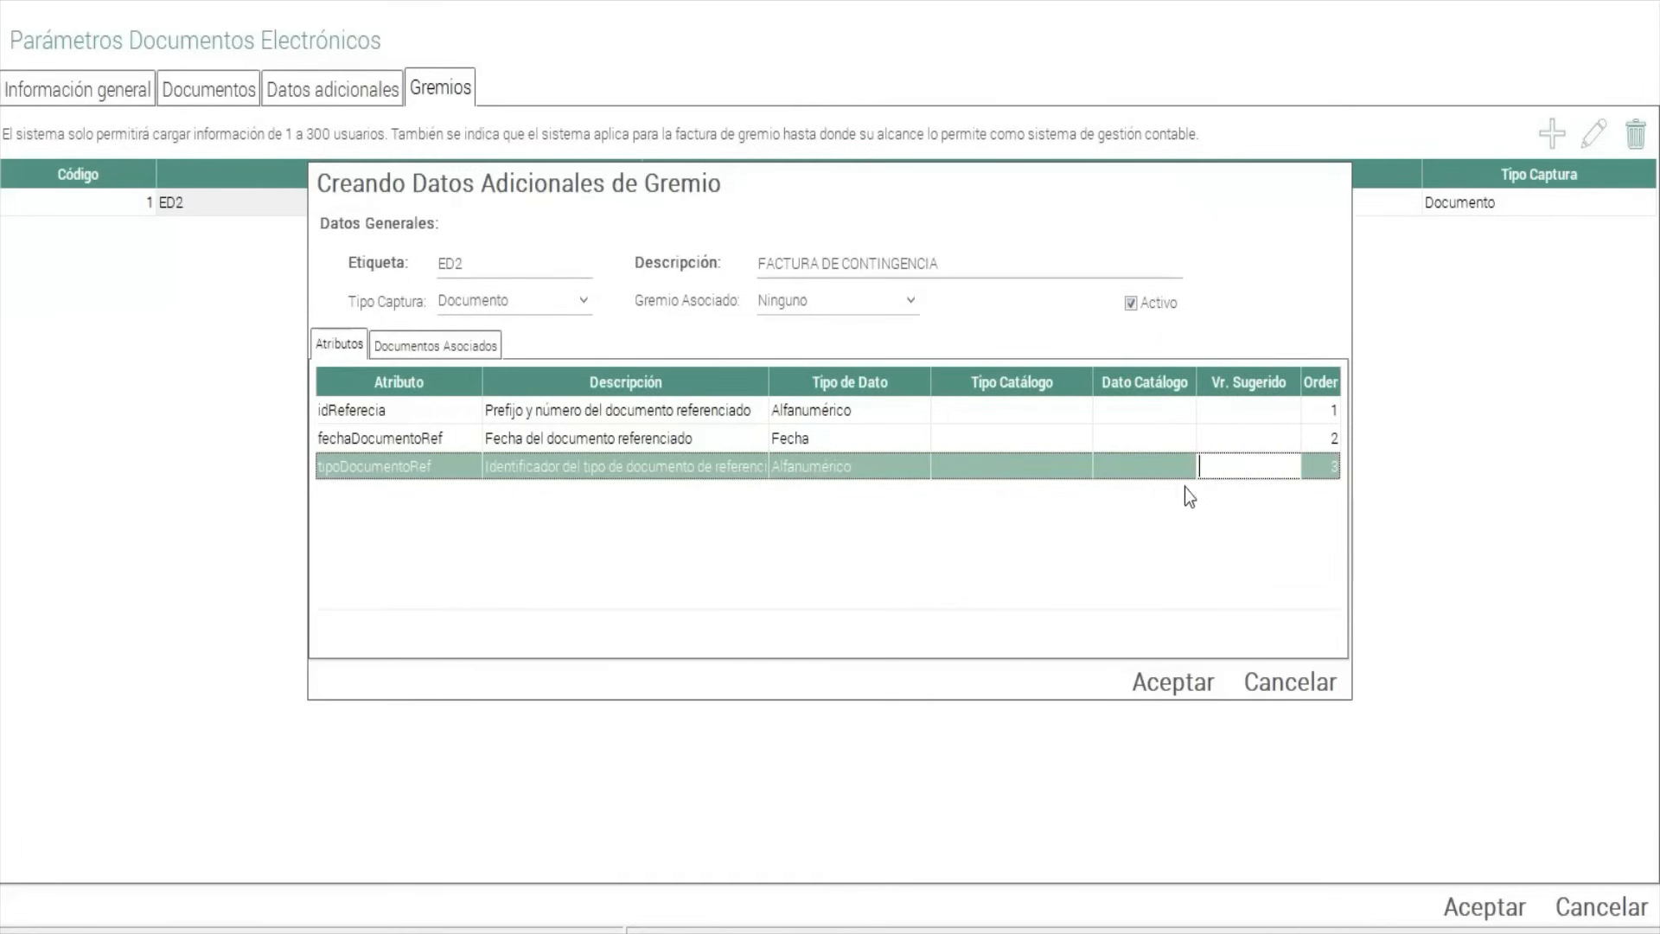
pyautogui.write('03')
pyautogui.click(1145, 470)
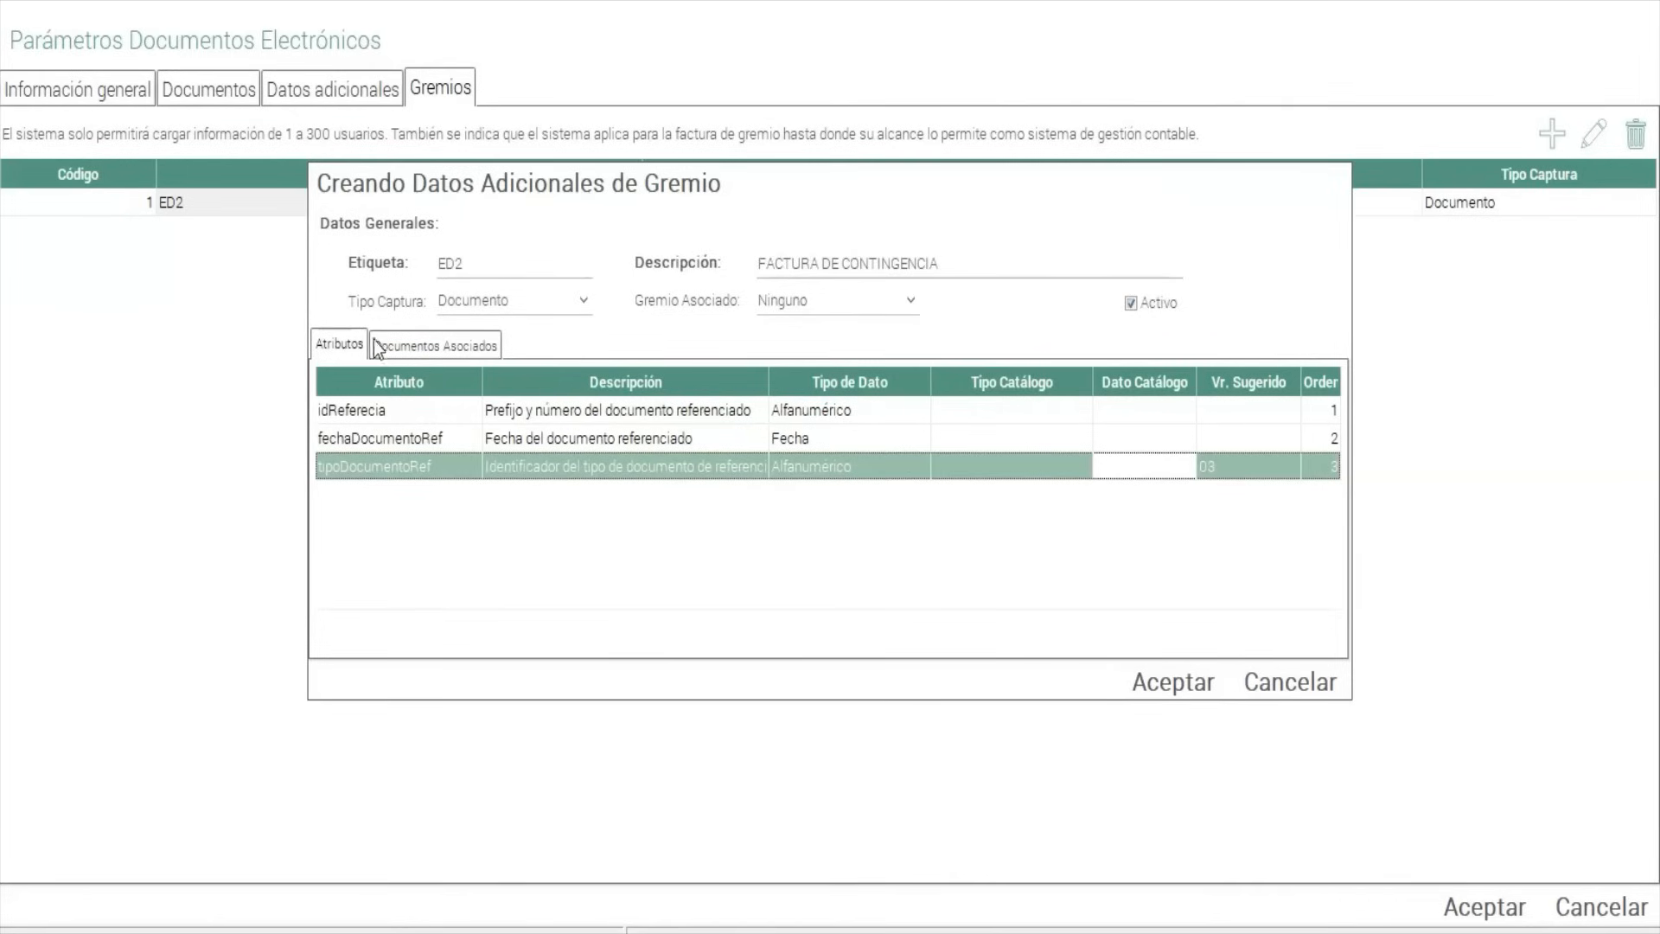
# Associate the ED2 record with the Factura de Venta document class and save the record and the electronic document parameters.
pyautogui.click(448, 356)
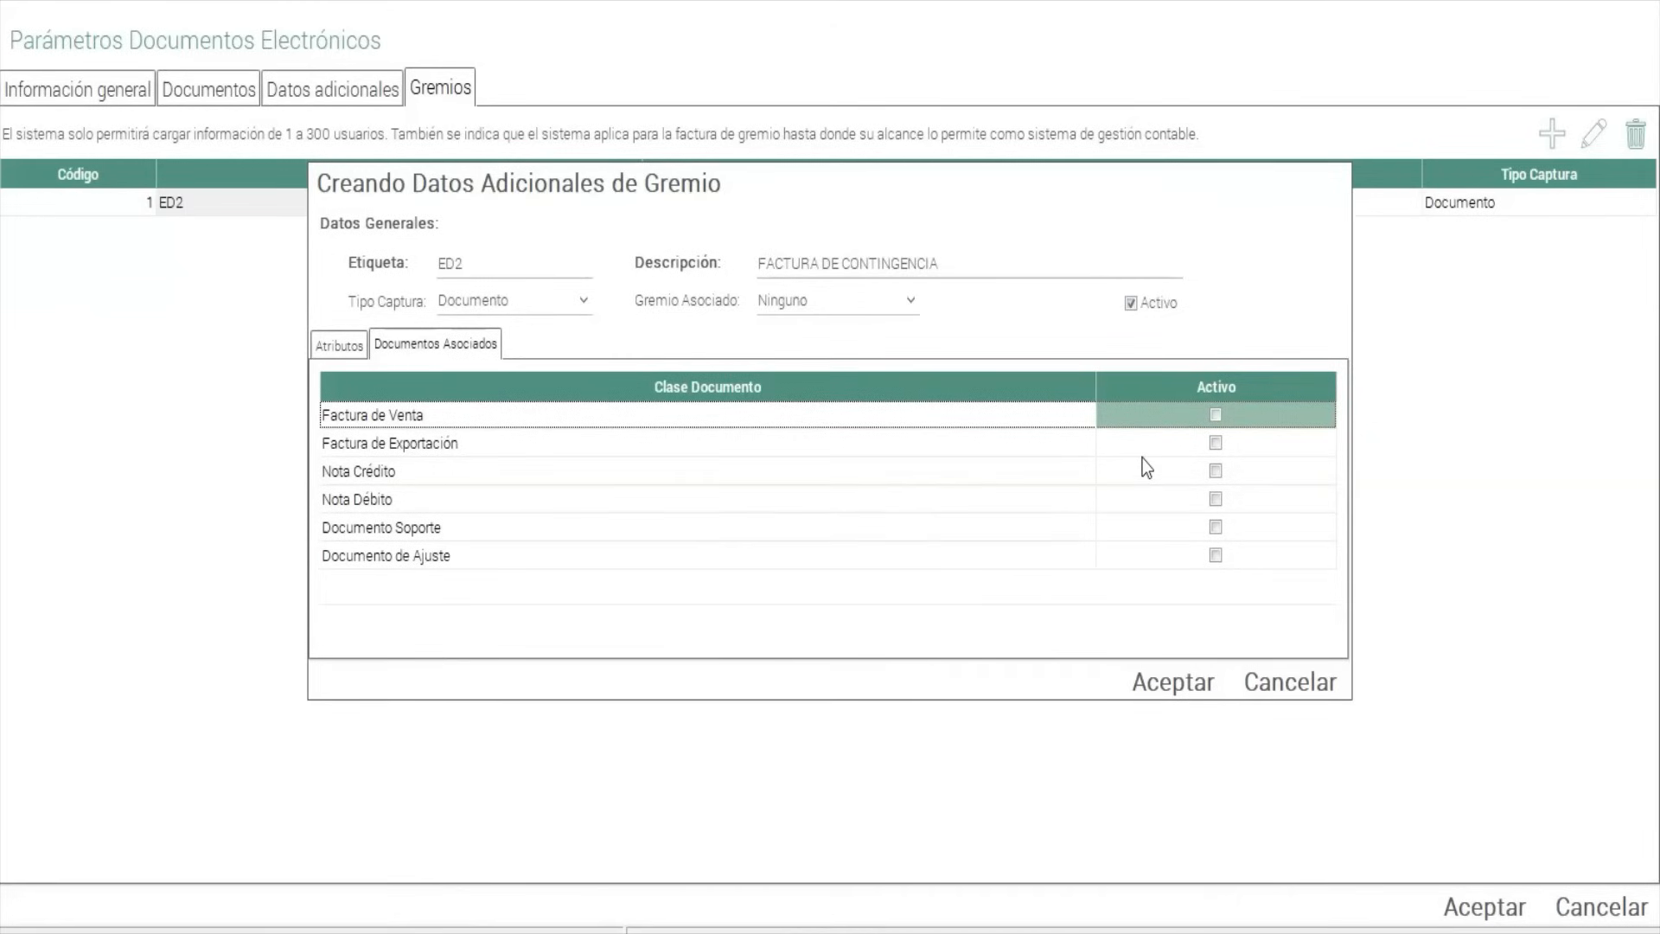
pyautogui.click(1215, 416)
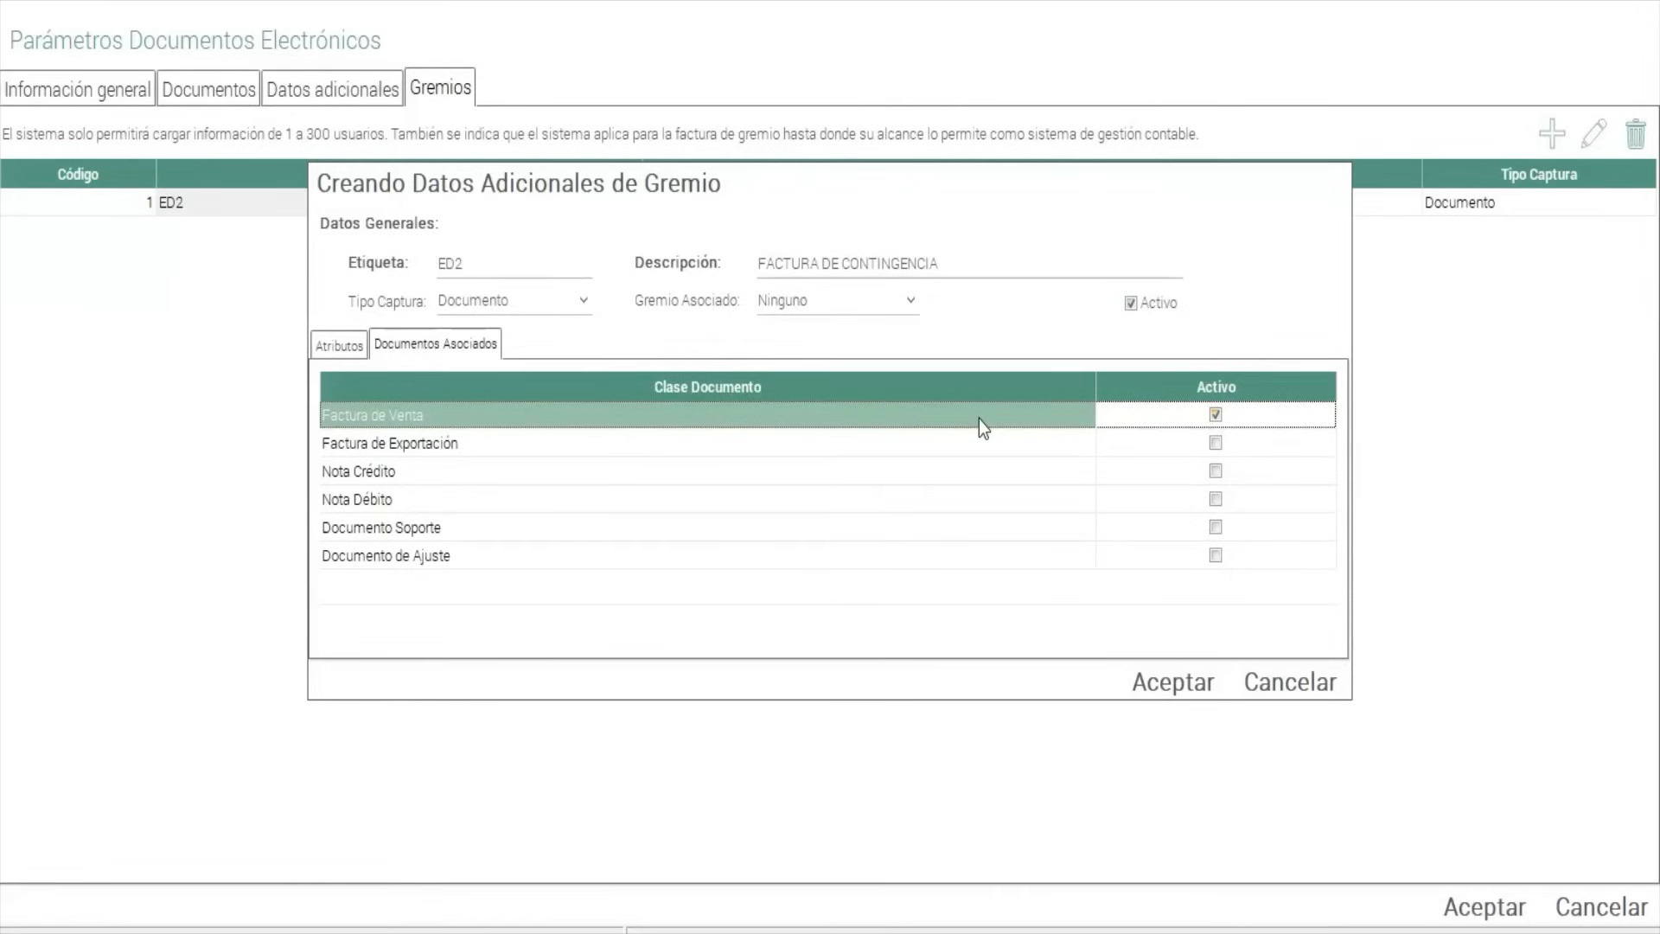
pyautogui.click(1154, 681)
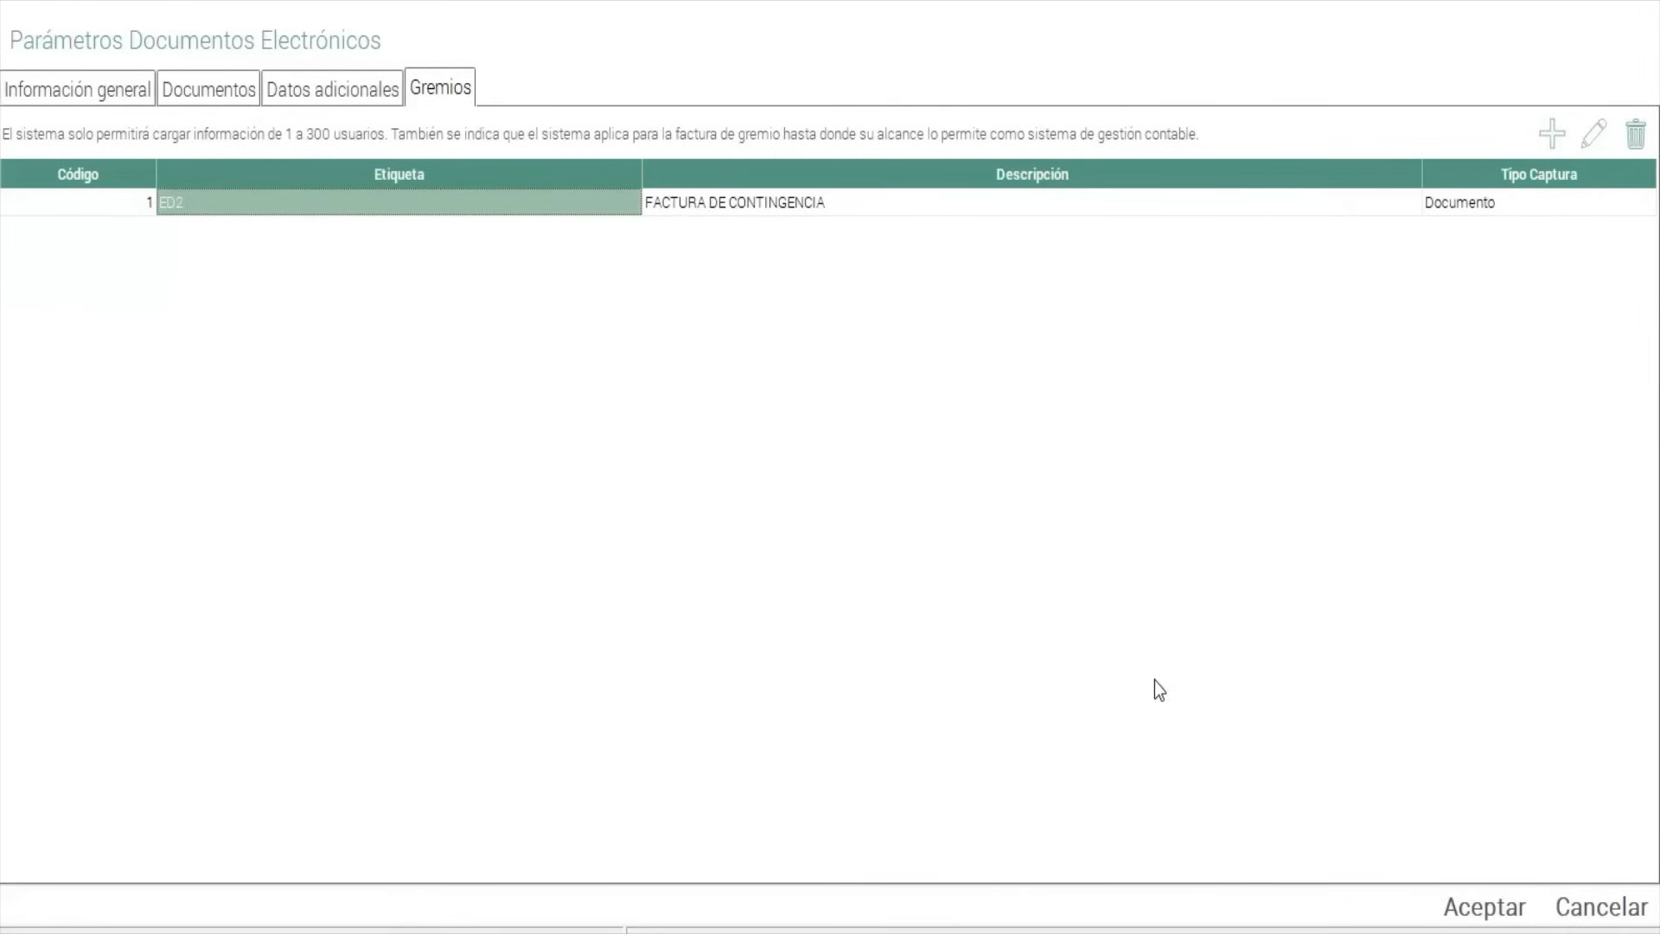
pyautogui.click(1500, 908)
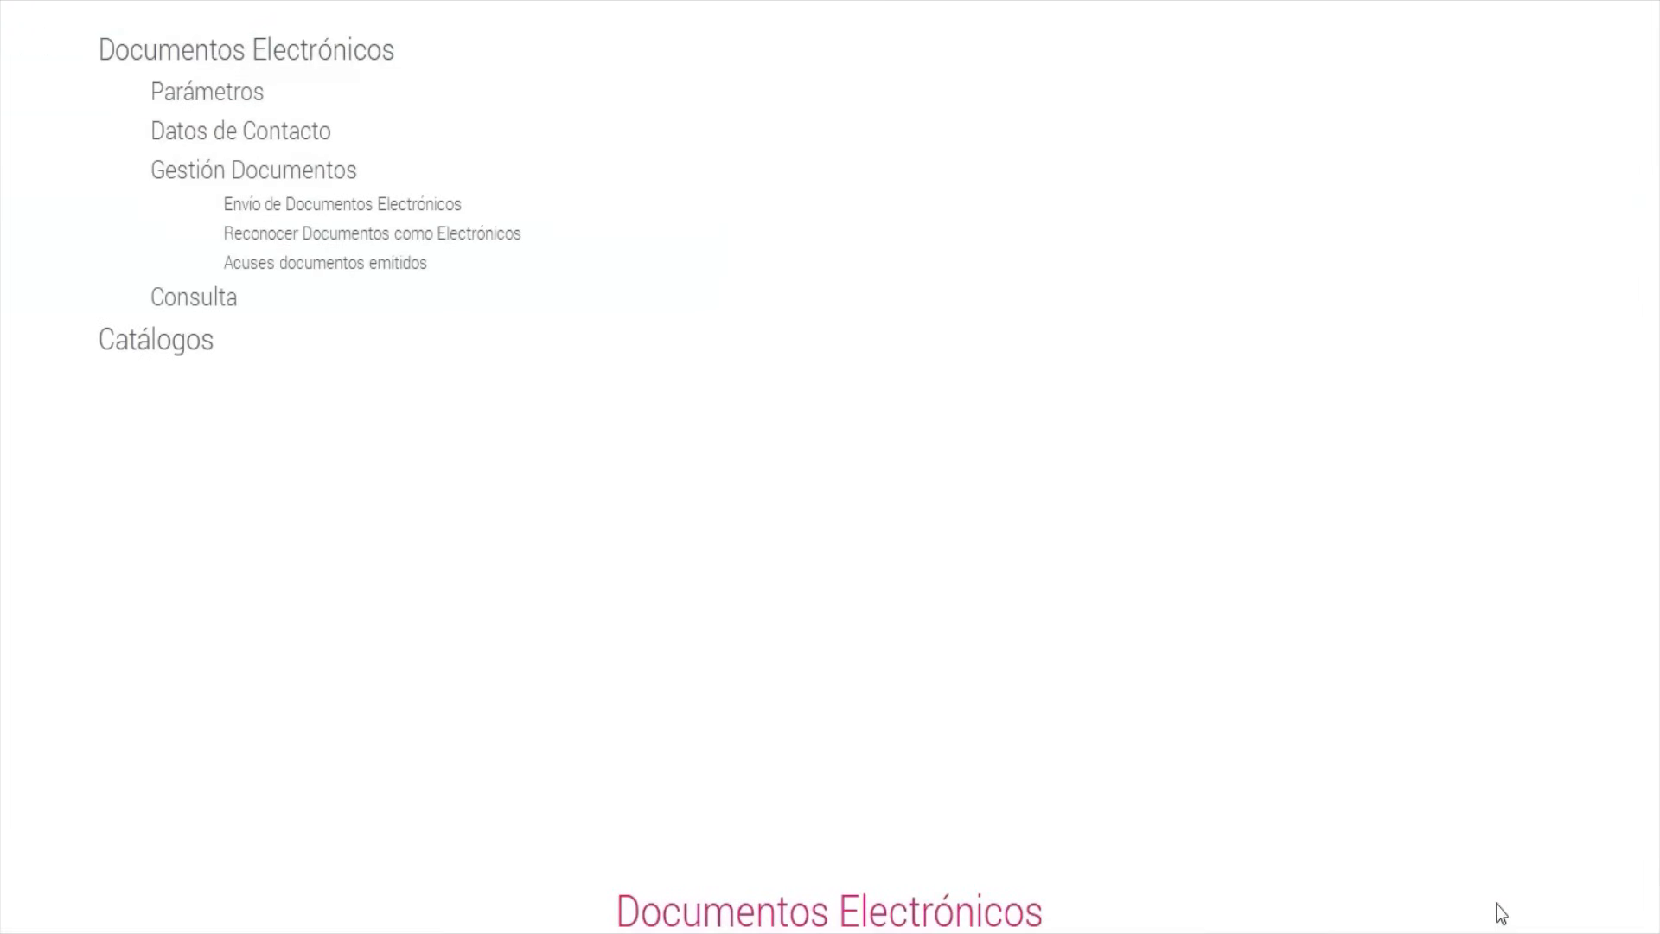
pyautogui.press('Escape')
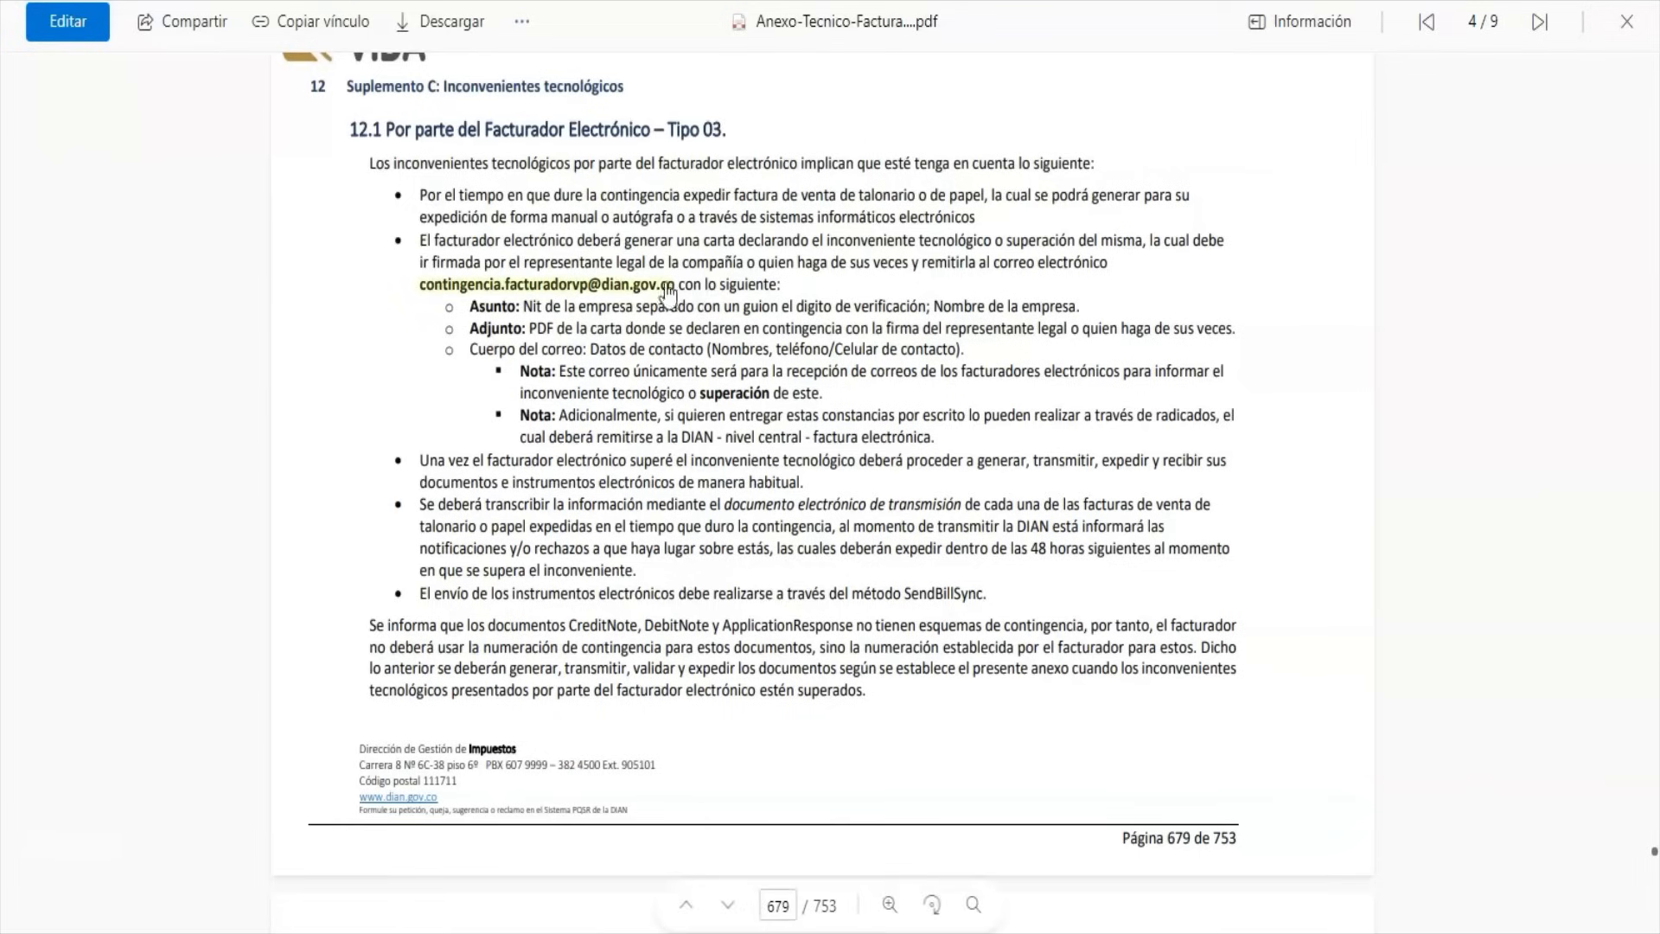
pyautogui.click(558, 302)
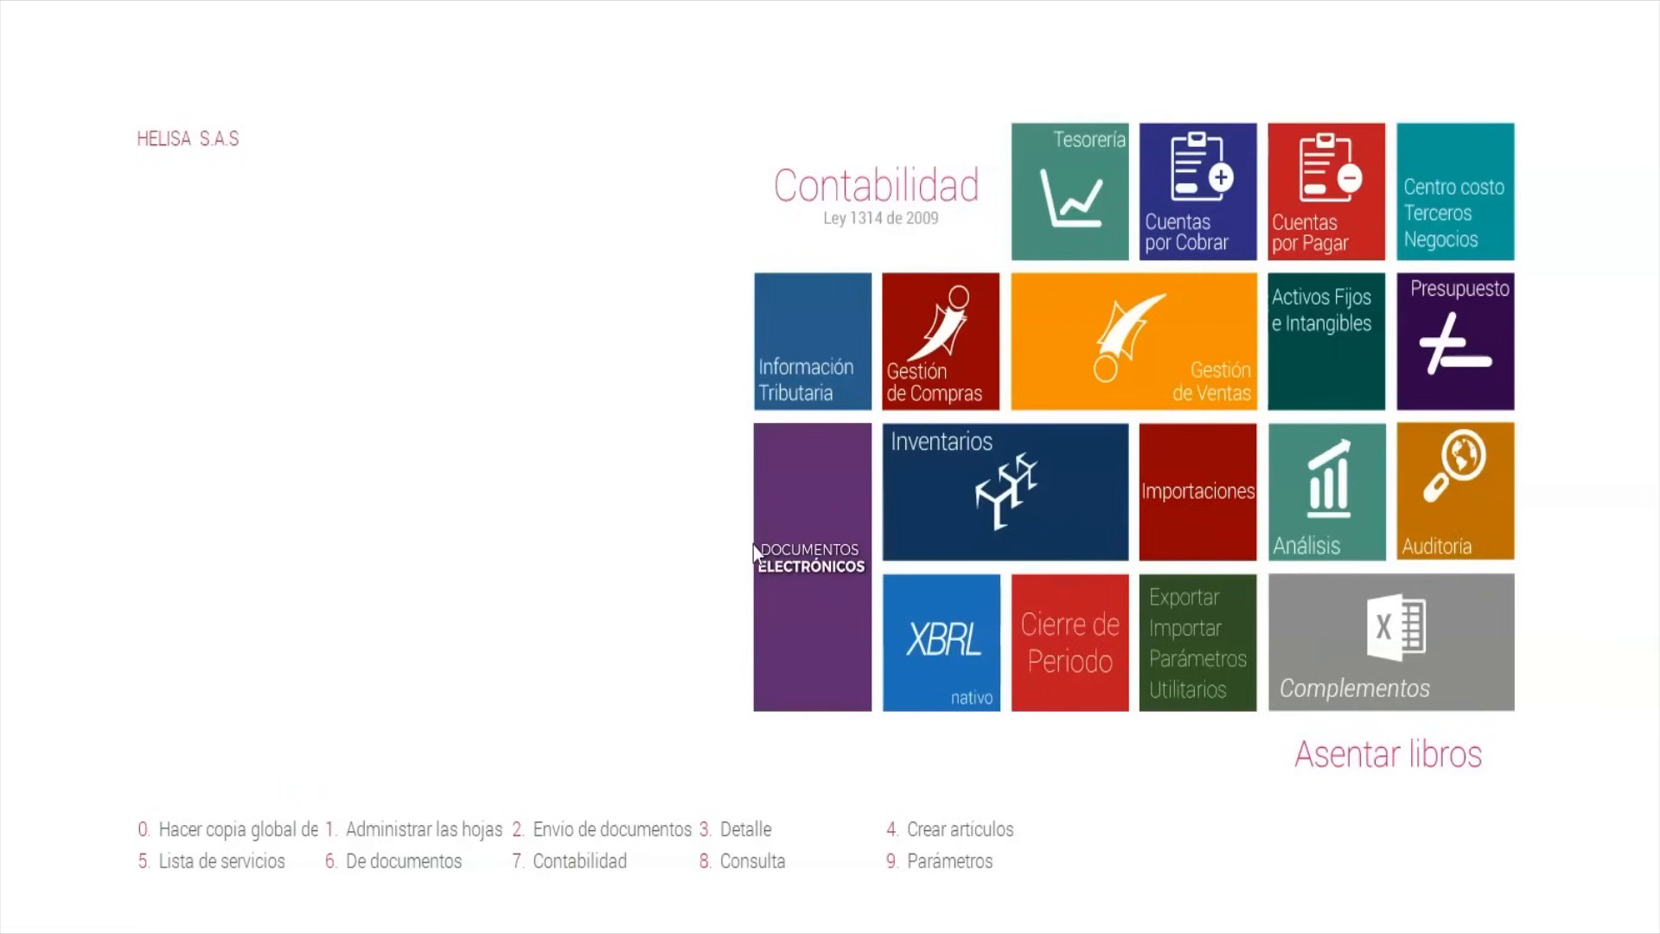
# Set the contingency status to Activo in the electronic document parameters, confirm the contingency period and save.
pyautogui.click(789, 534)
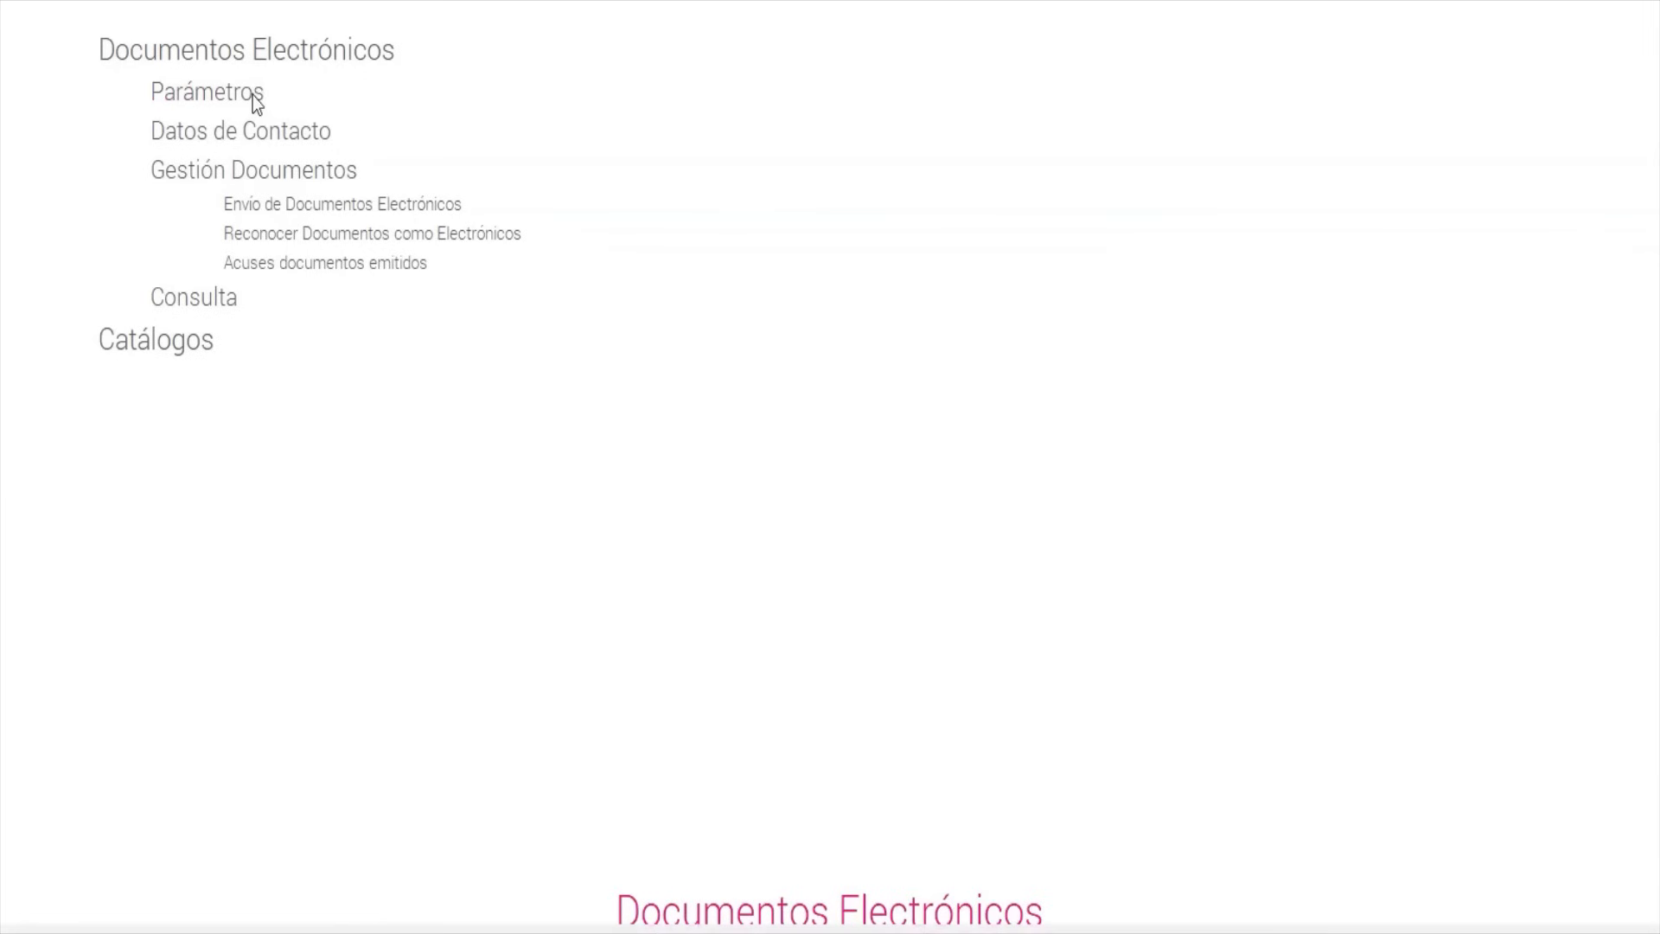
pyautogui.click(256, 102)
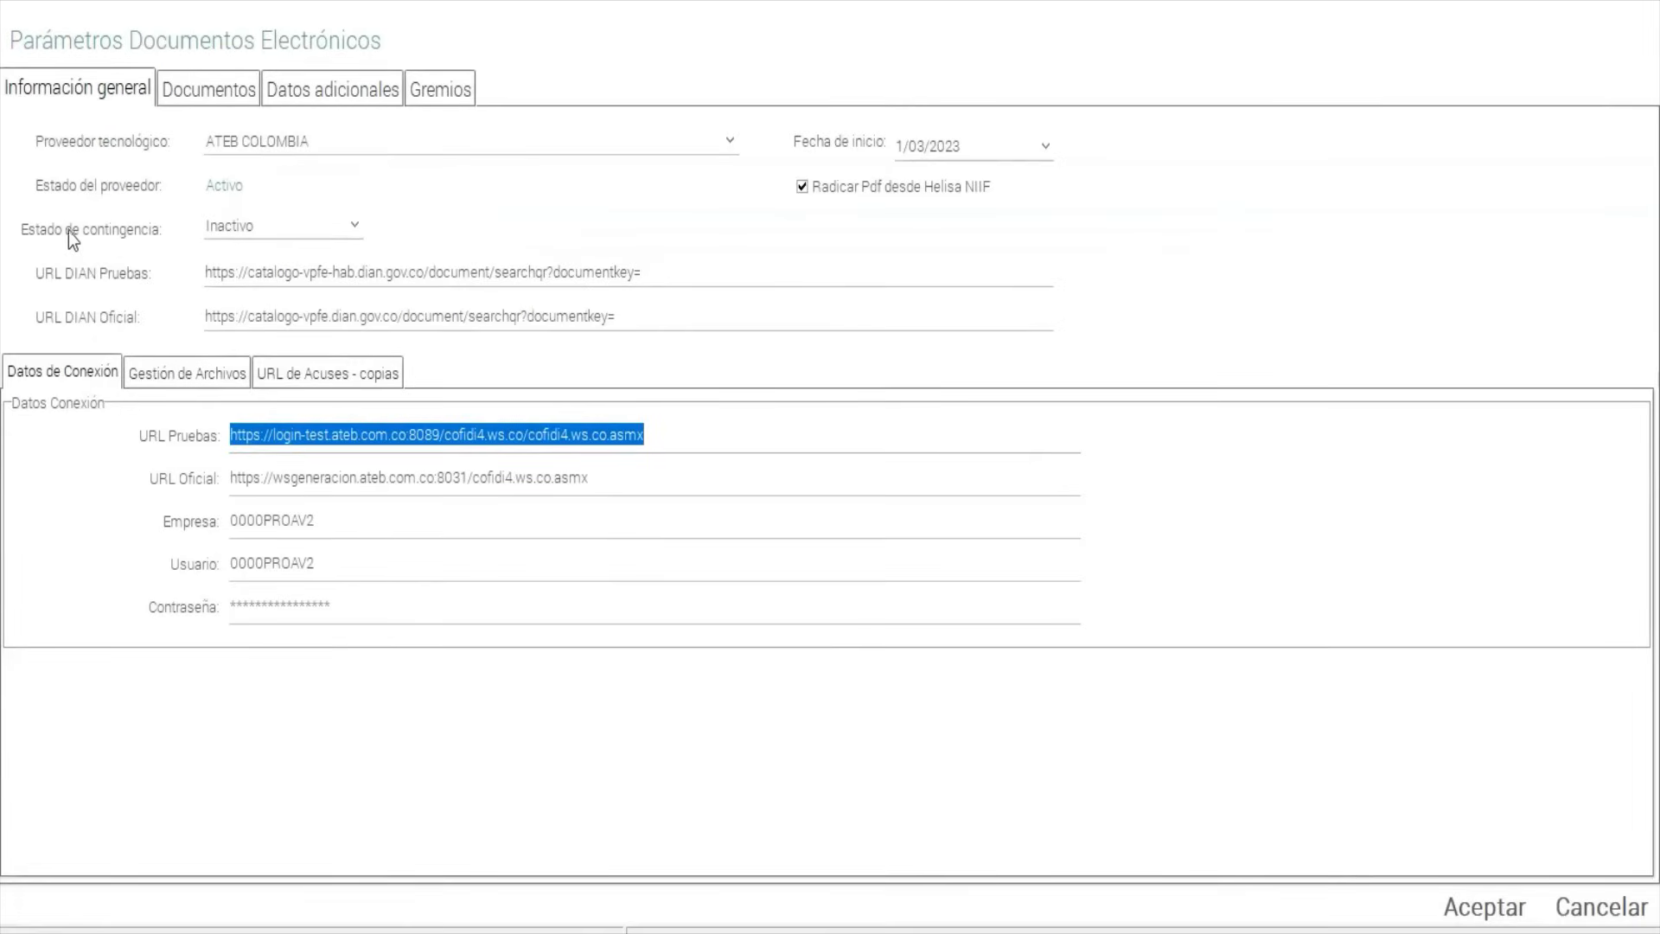
pyautogui.click(230, 230)
pyautogui.click(225, 274)
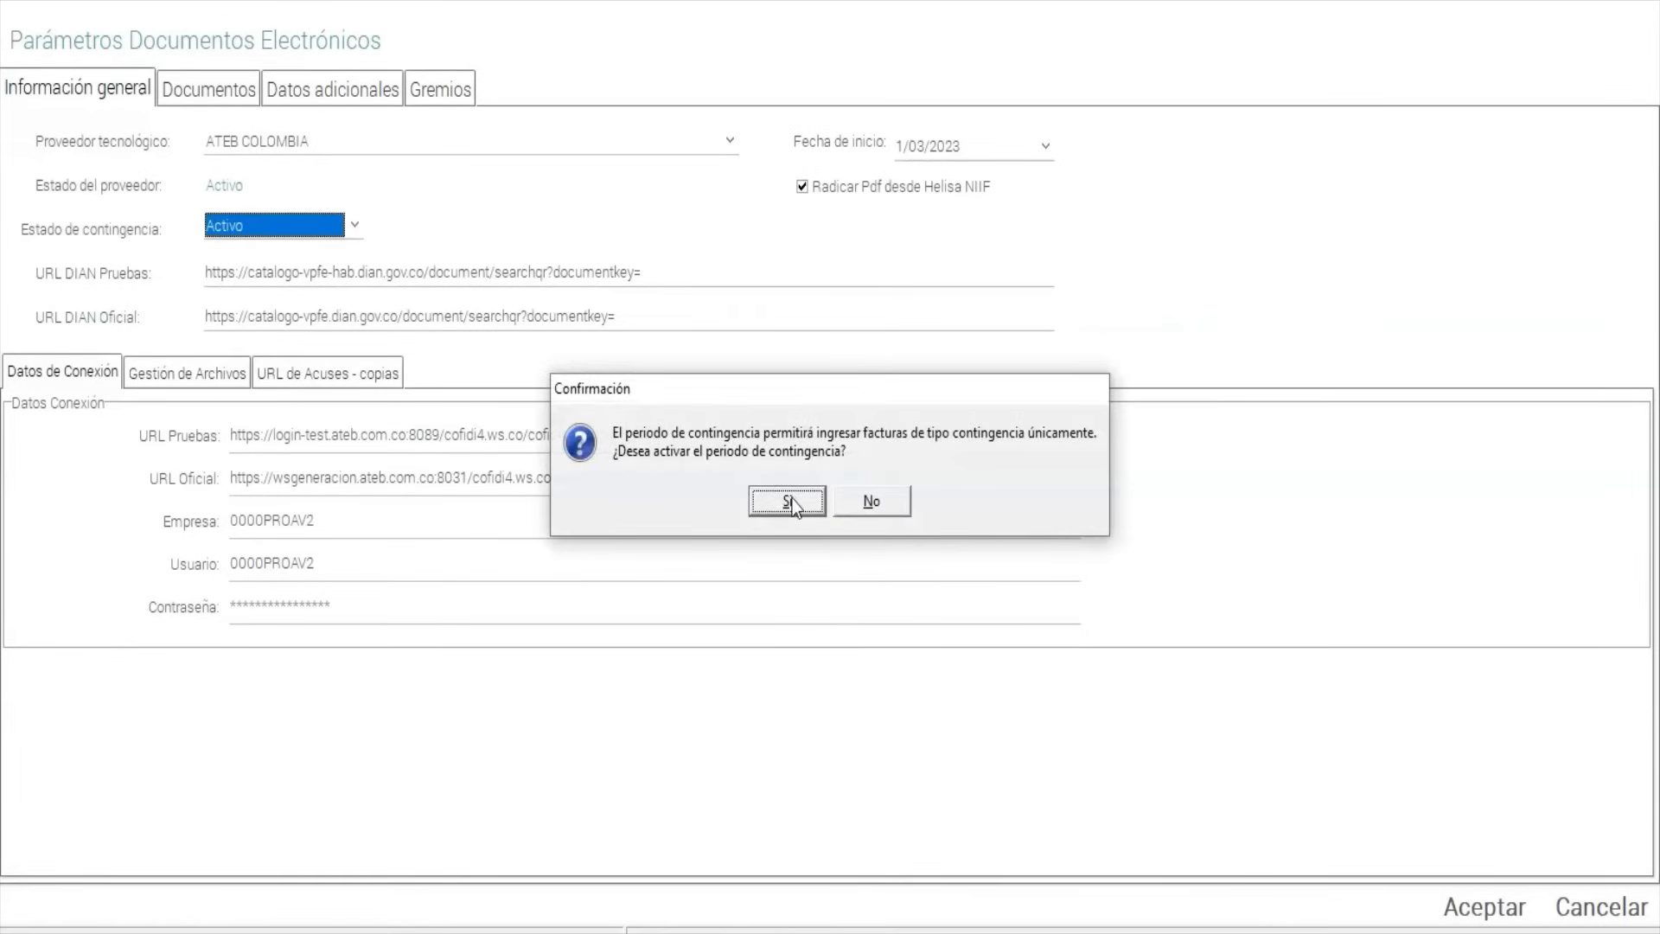
pyautogui.click(789, 501)
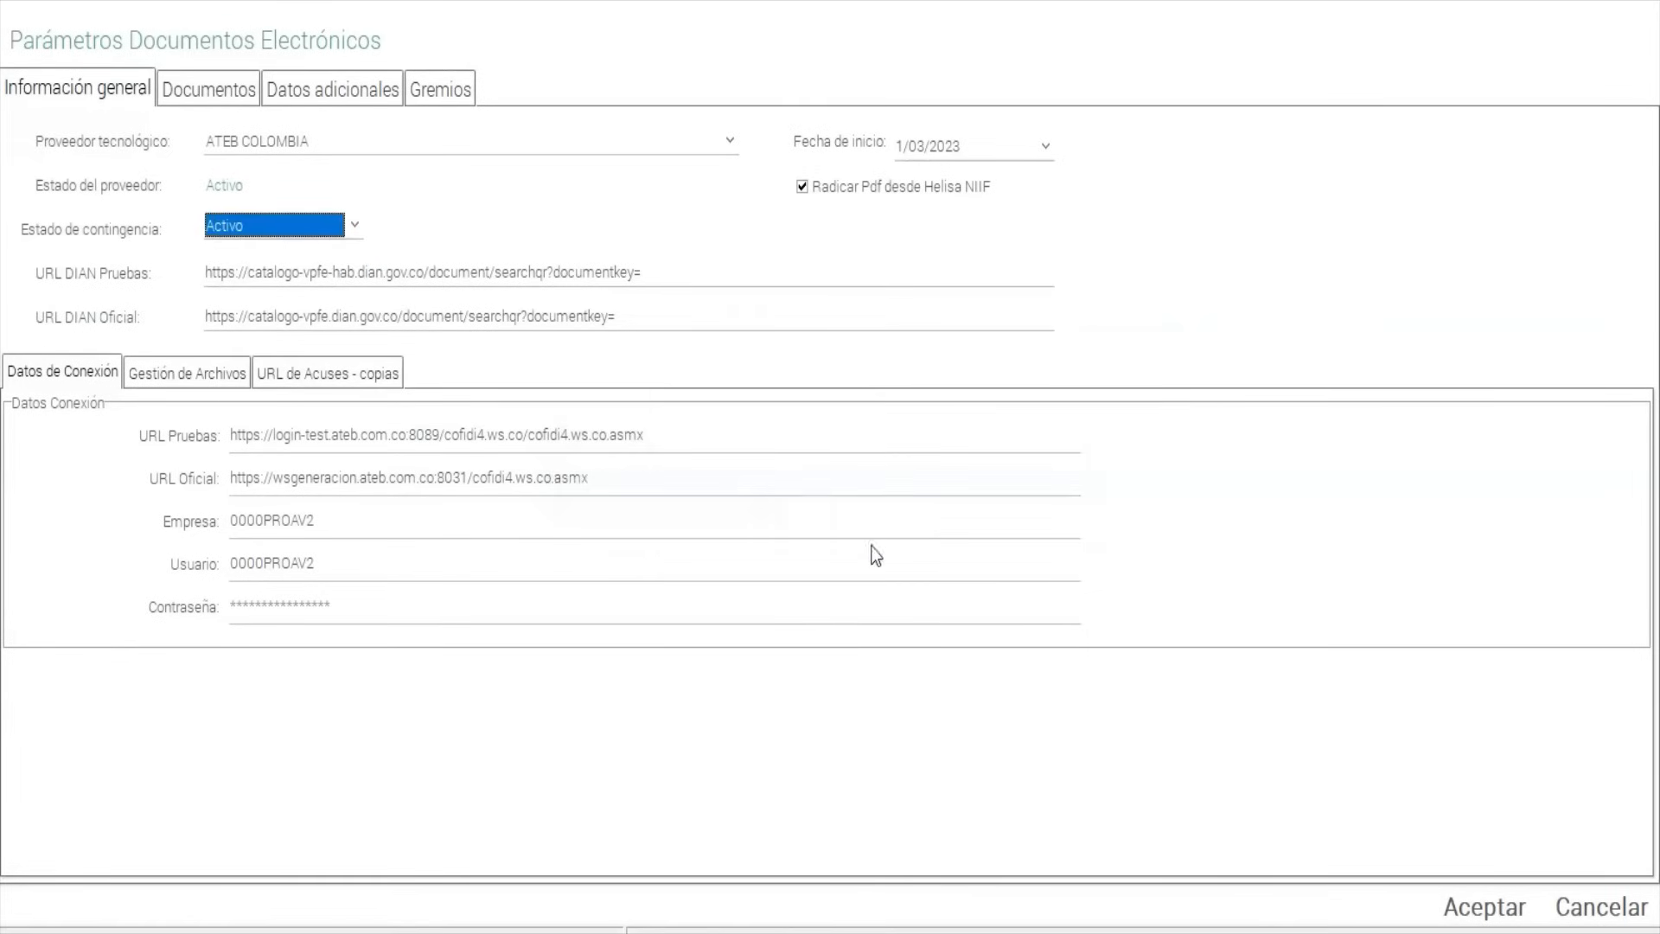
pyautogui.click(1462, 912)
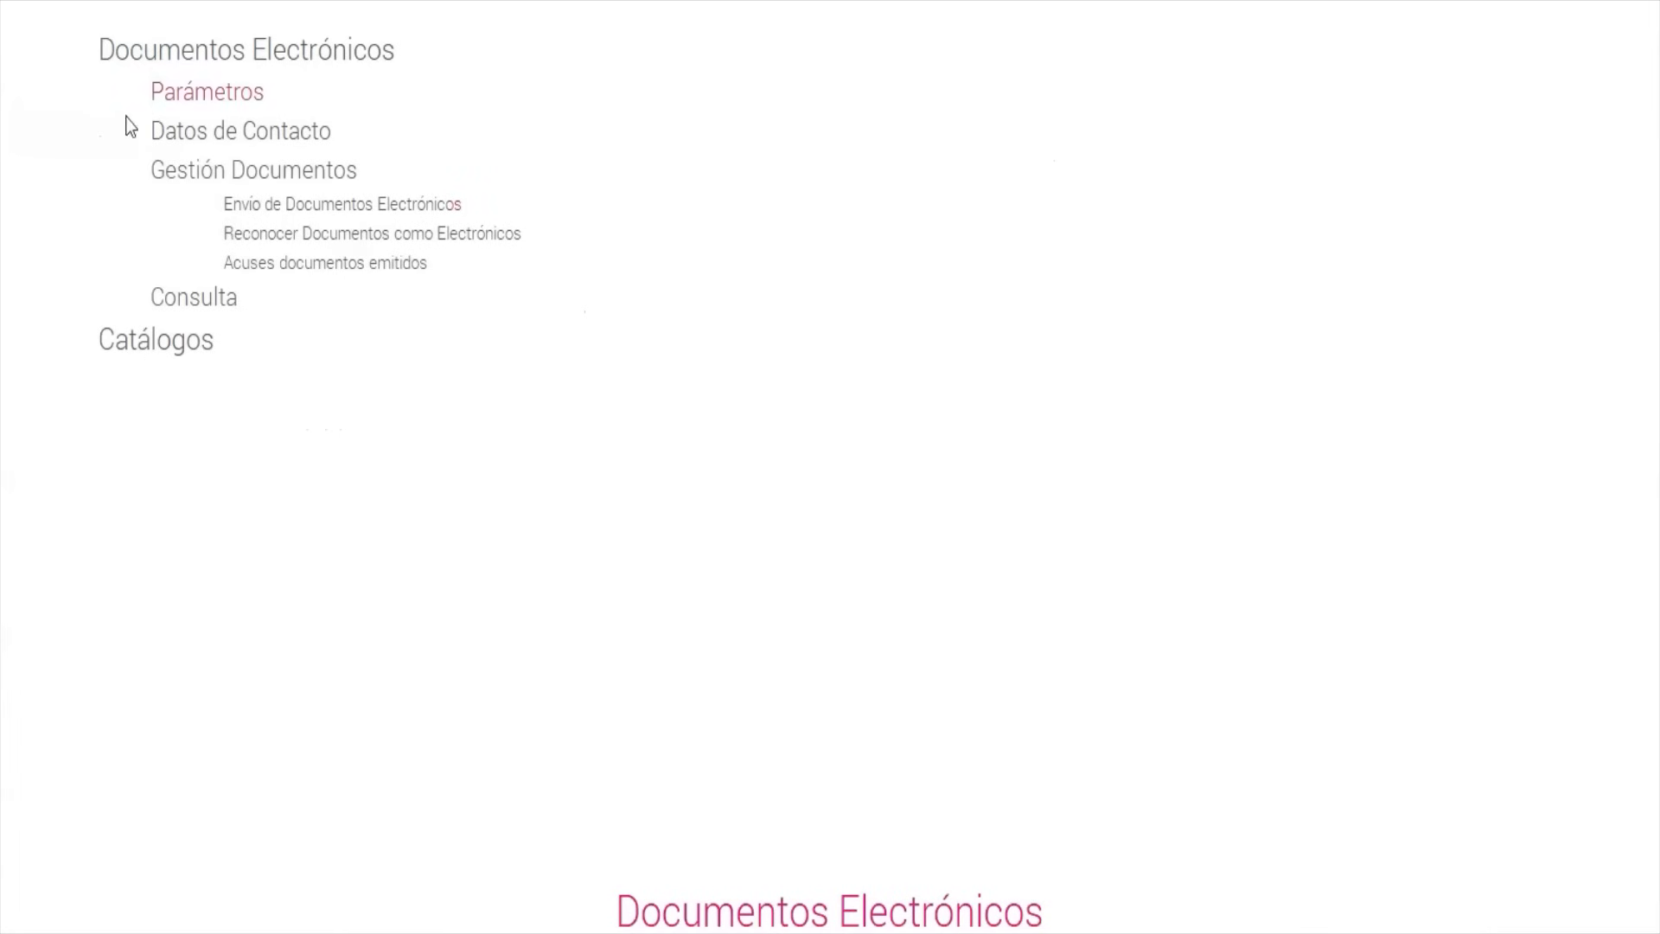
pyautogui.press('Escape')
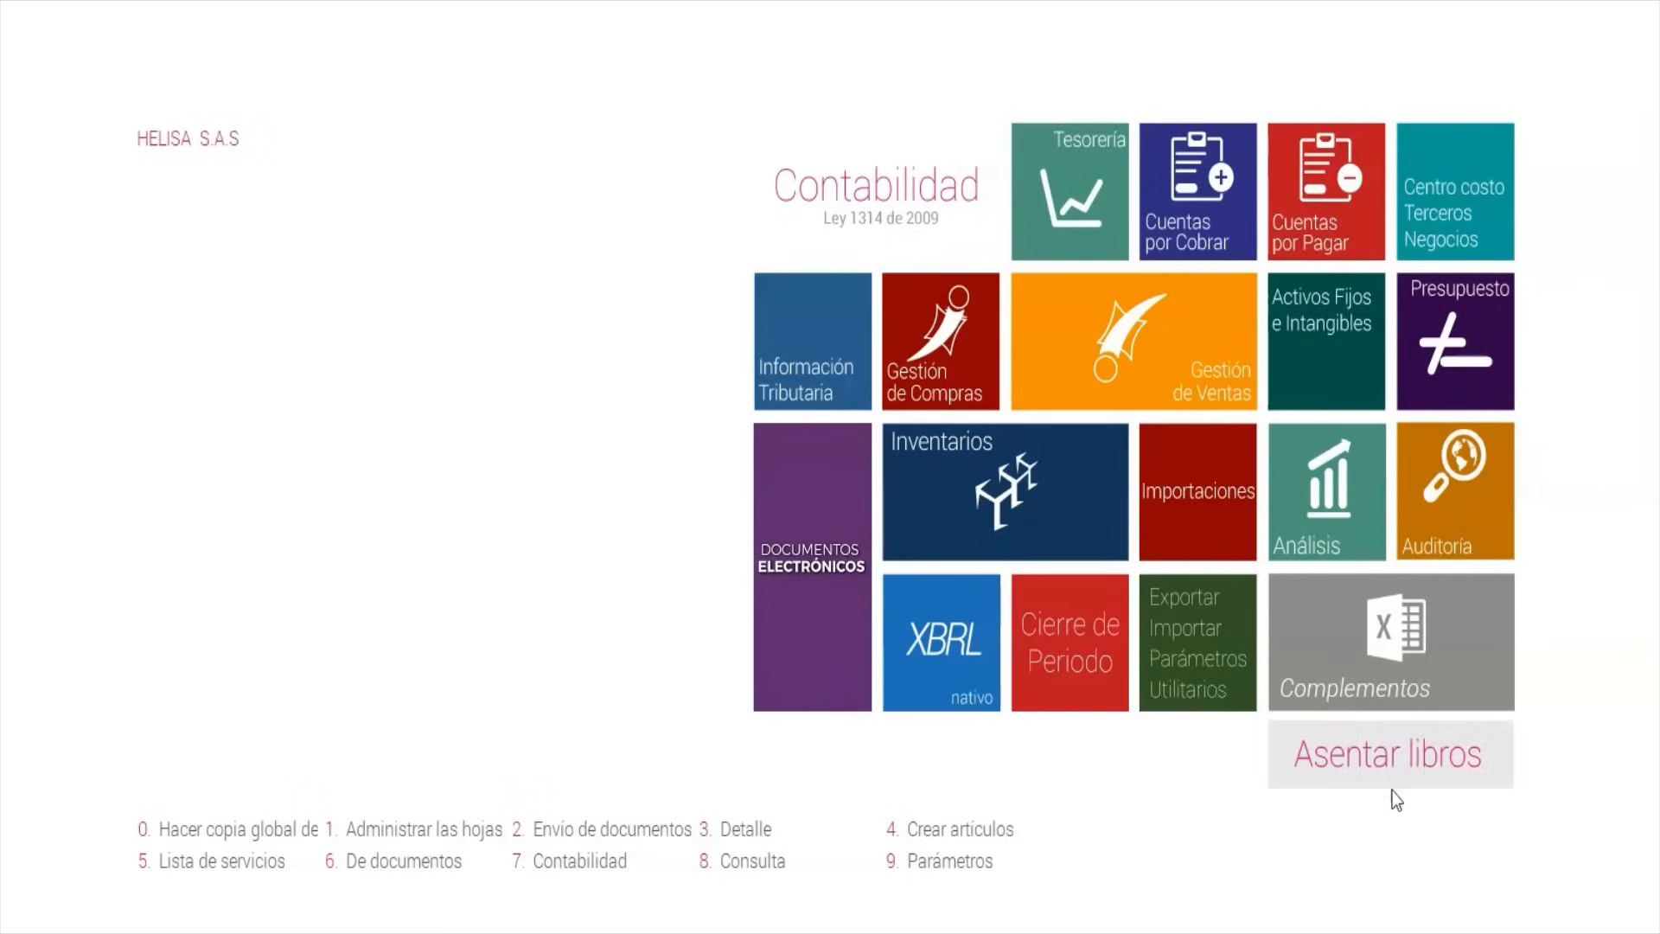
# Start a new CONT (Factura de contingencia) entry in Asentar libros, accepting the proposed number and date.
pyautogui.click(1425, 771)
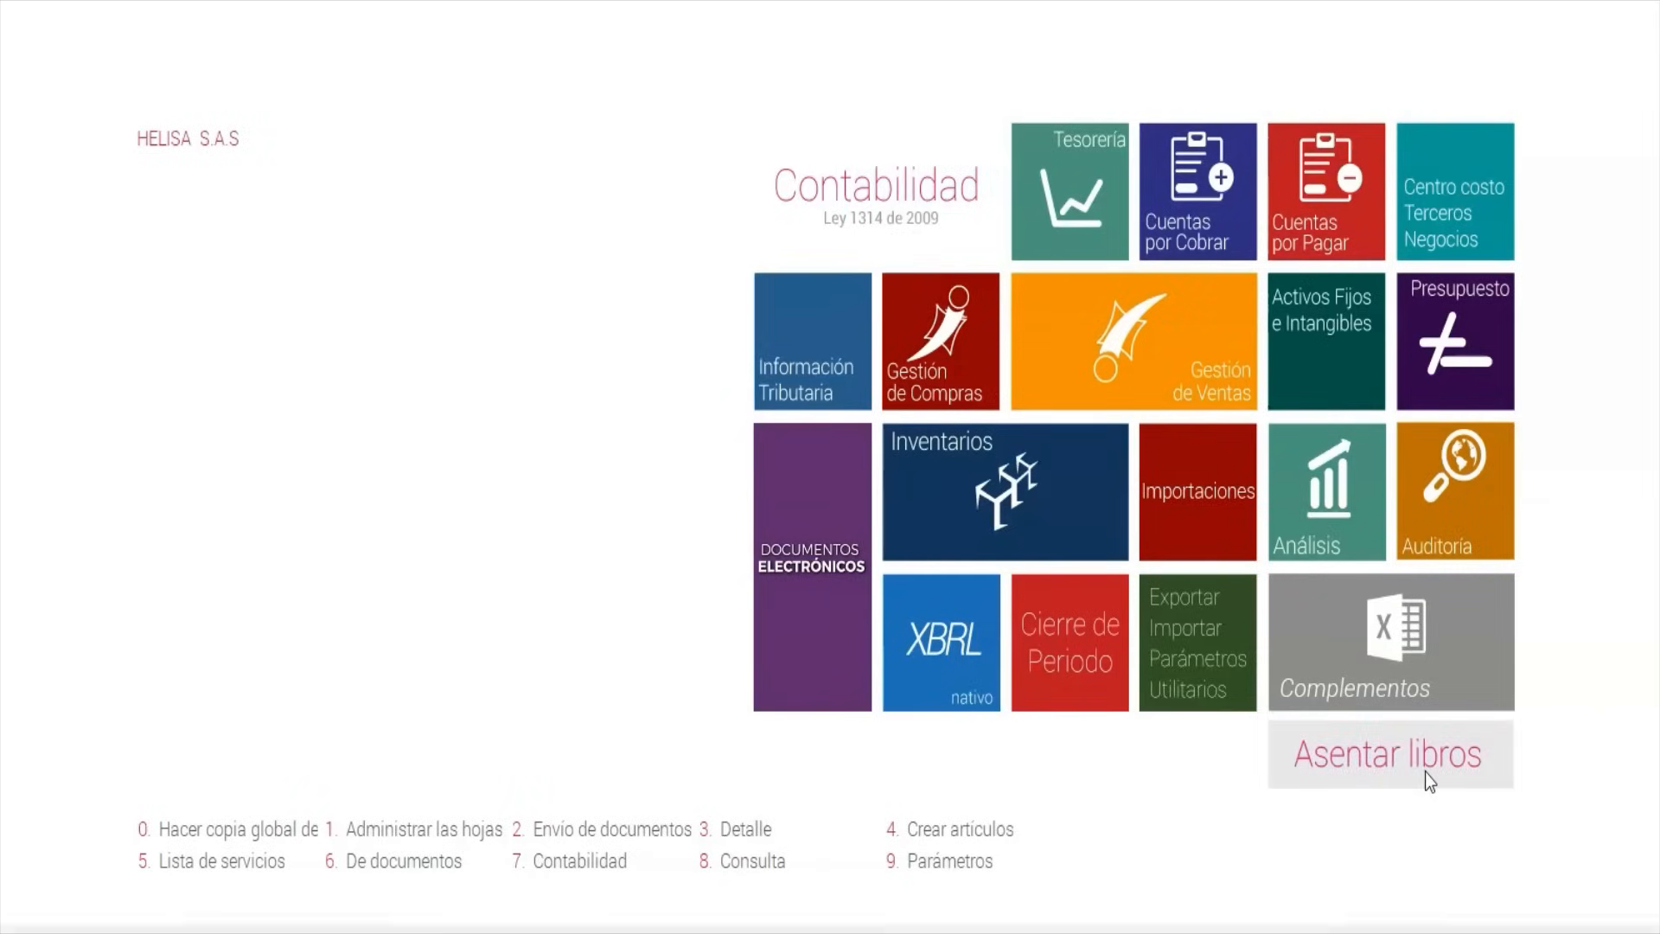
pyautogui.press('f')
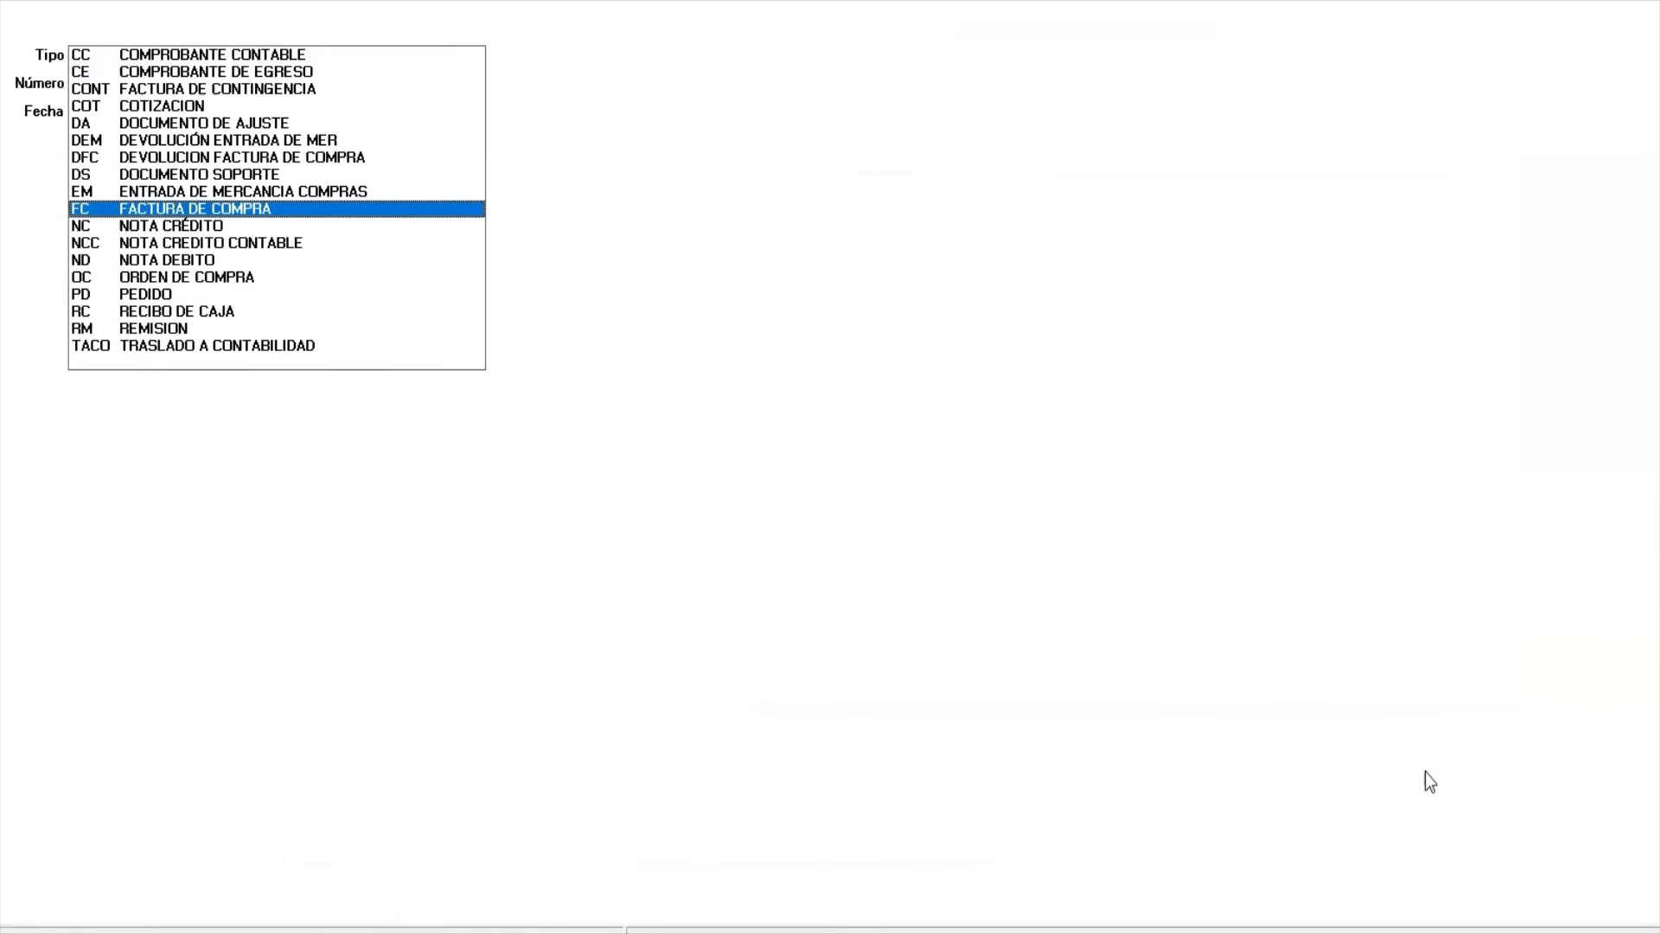
pyautogui.press('c')
pyautogui.press('o')
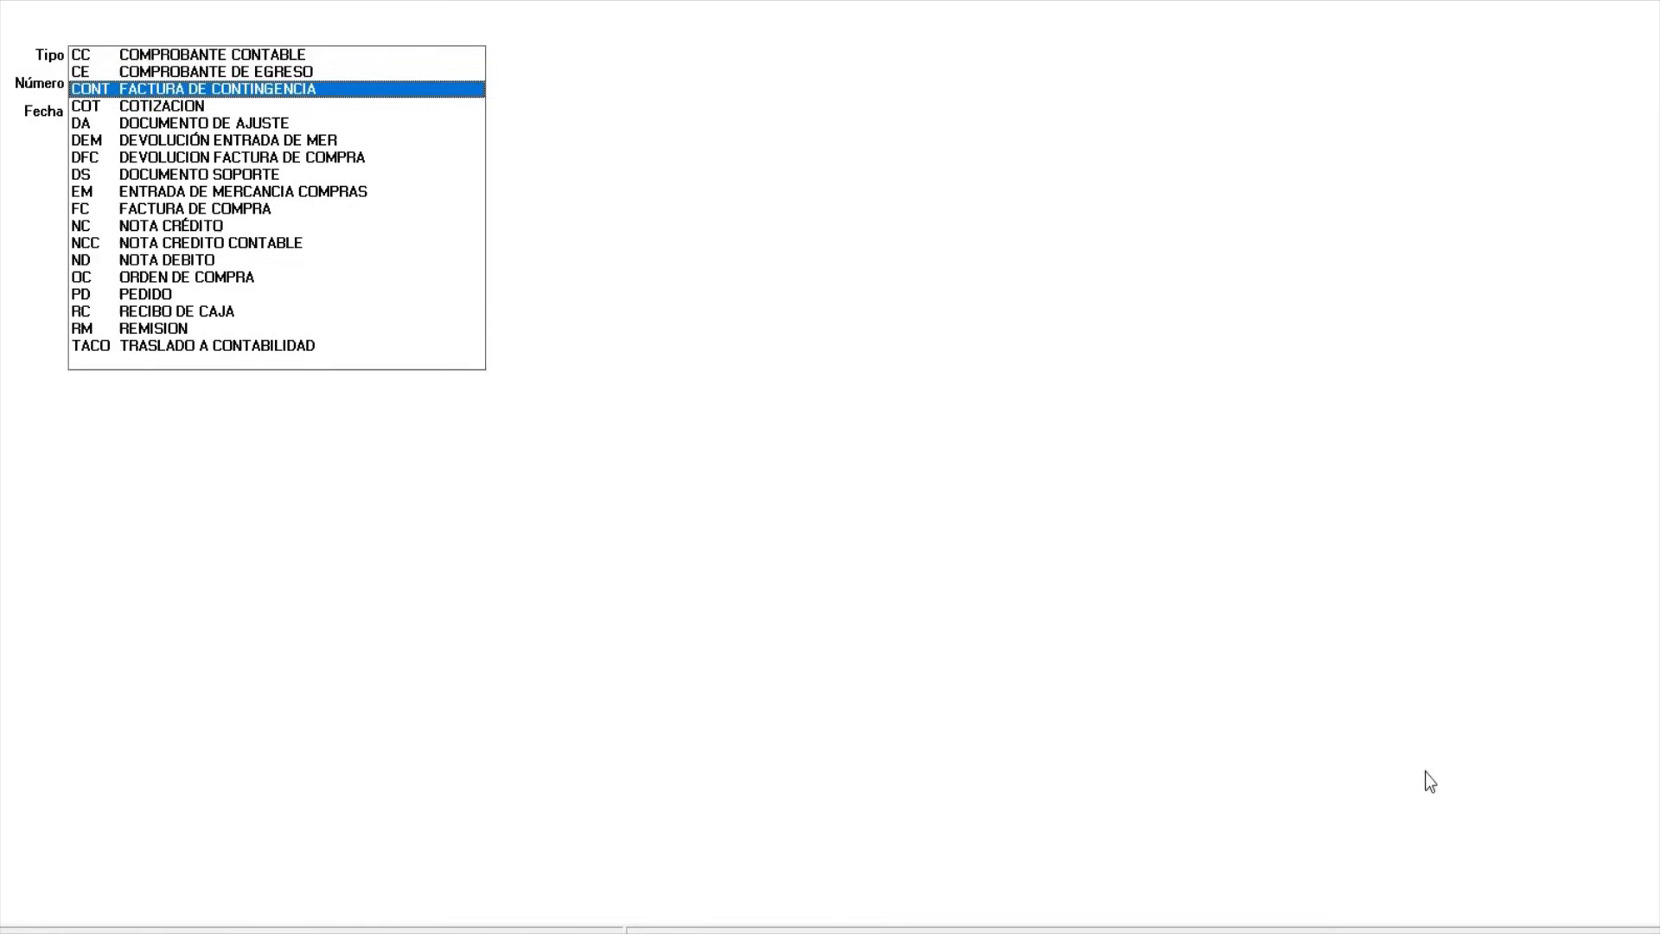
pyautogui.press('Return')
pyautogui.press('Tab')
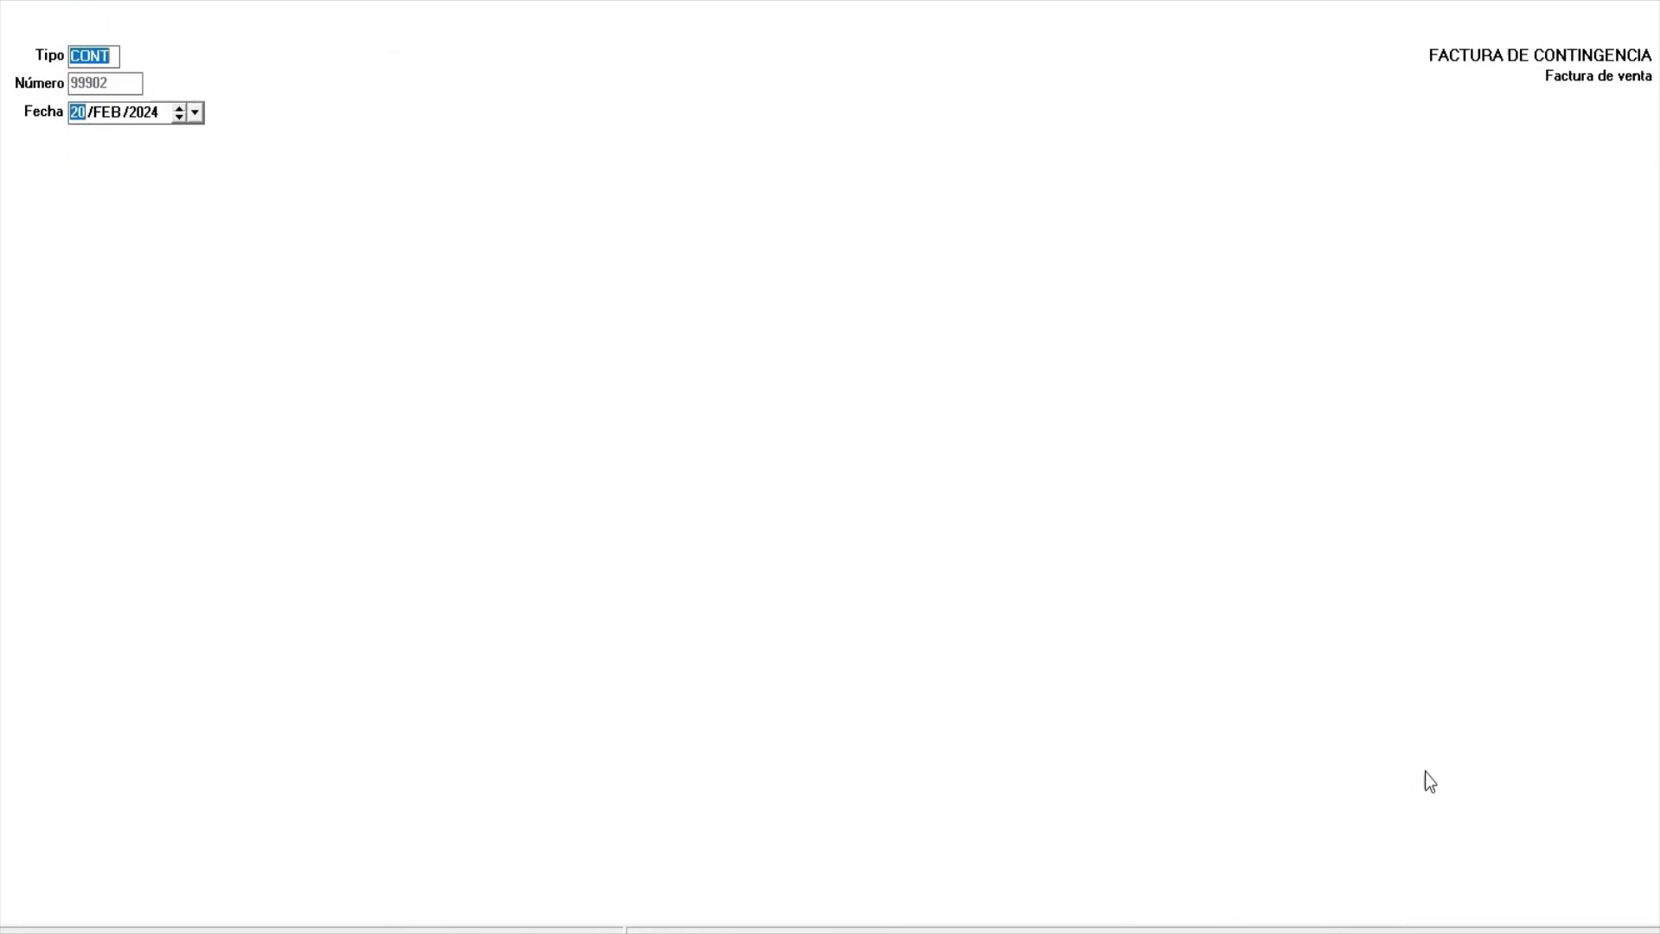
pyautogui.press('Return')
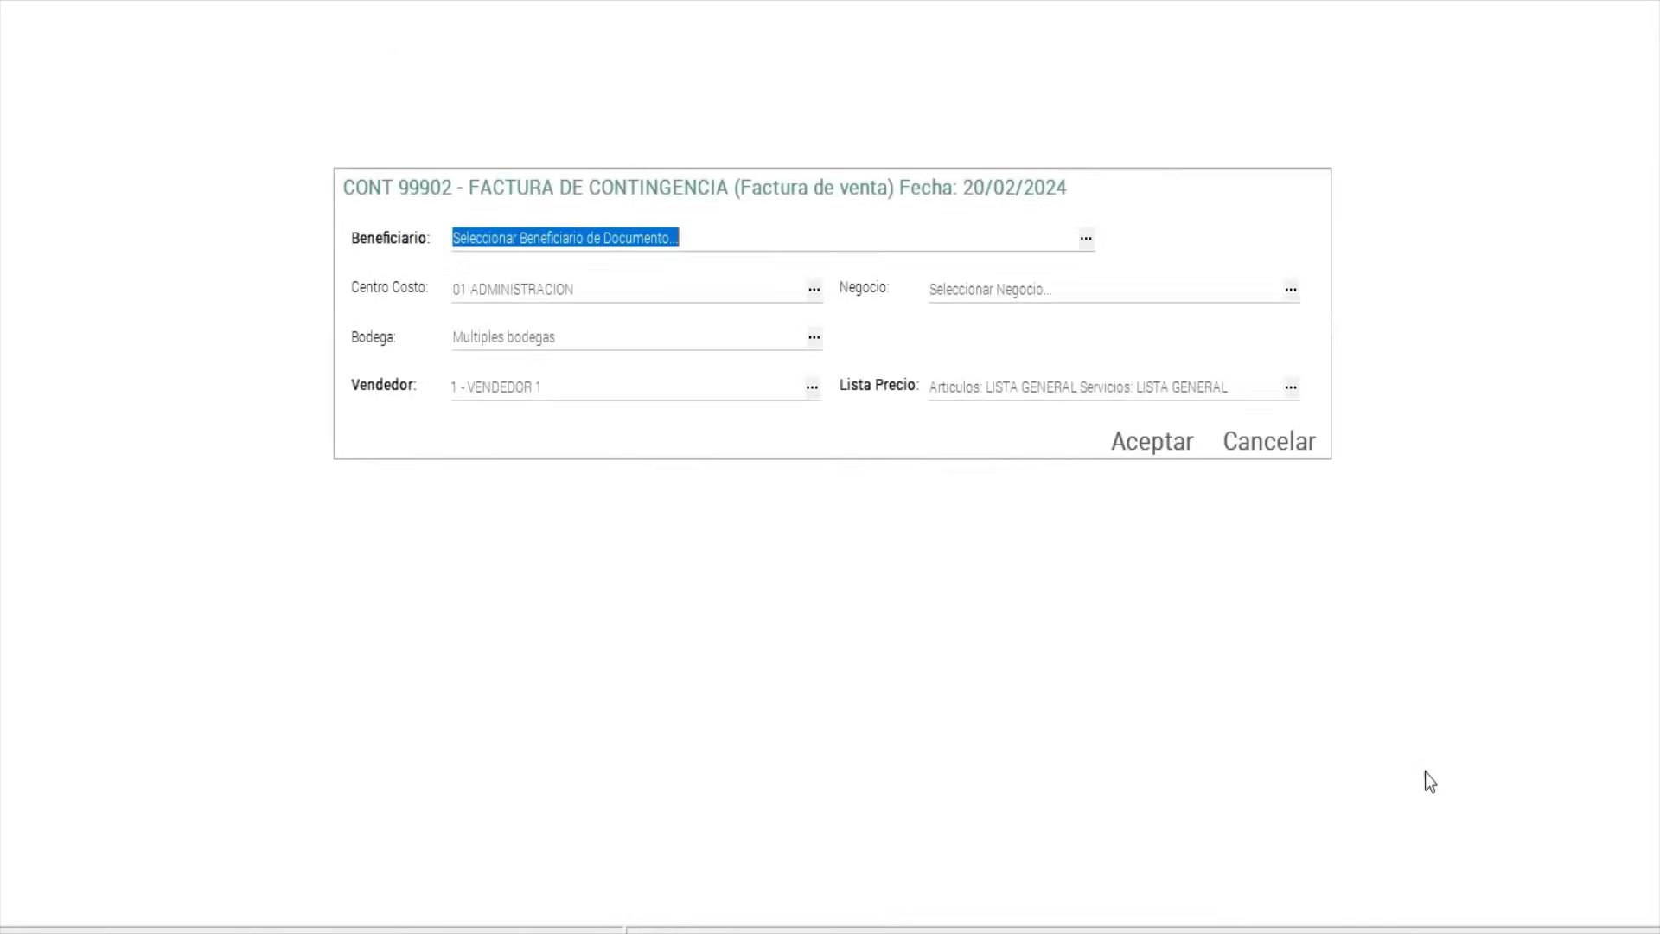
# Select CLIENTE 1 as the beneficiary, accept the remaining general data of the contingency invoice and acknowledge the previous documents notice.
pyautogui.press('Return')
pyautogui.press('Down')
pyautogui.press('Return')
pyautogui.press('Tab')
pyautogui.press('Tab')
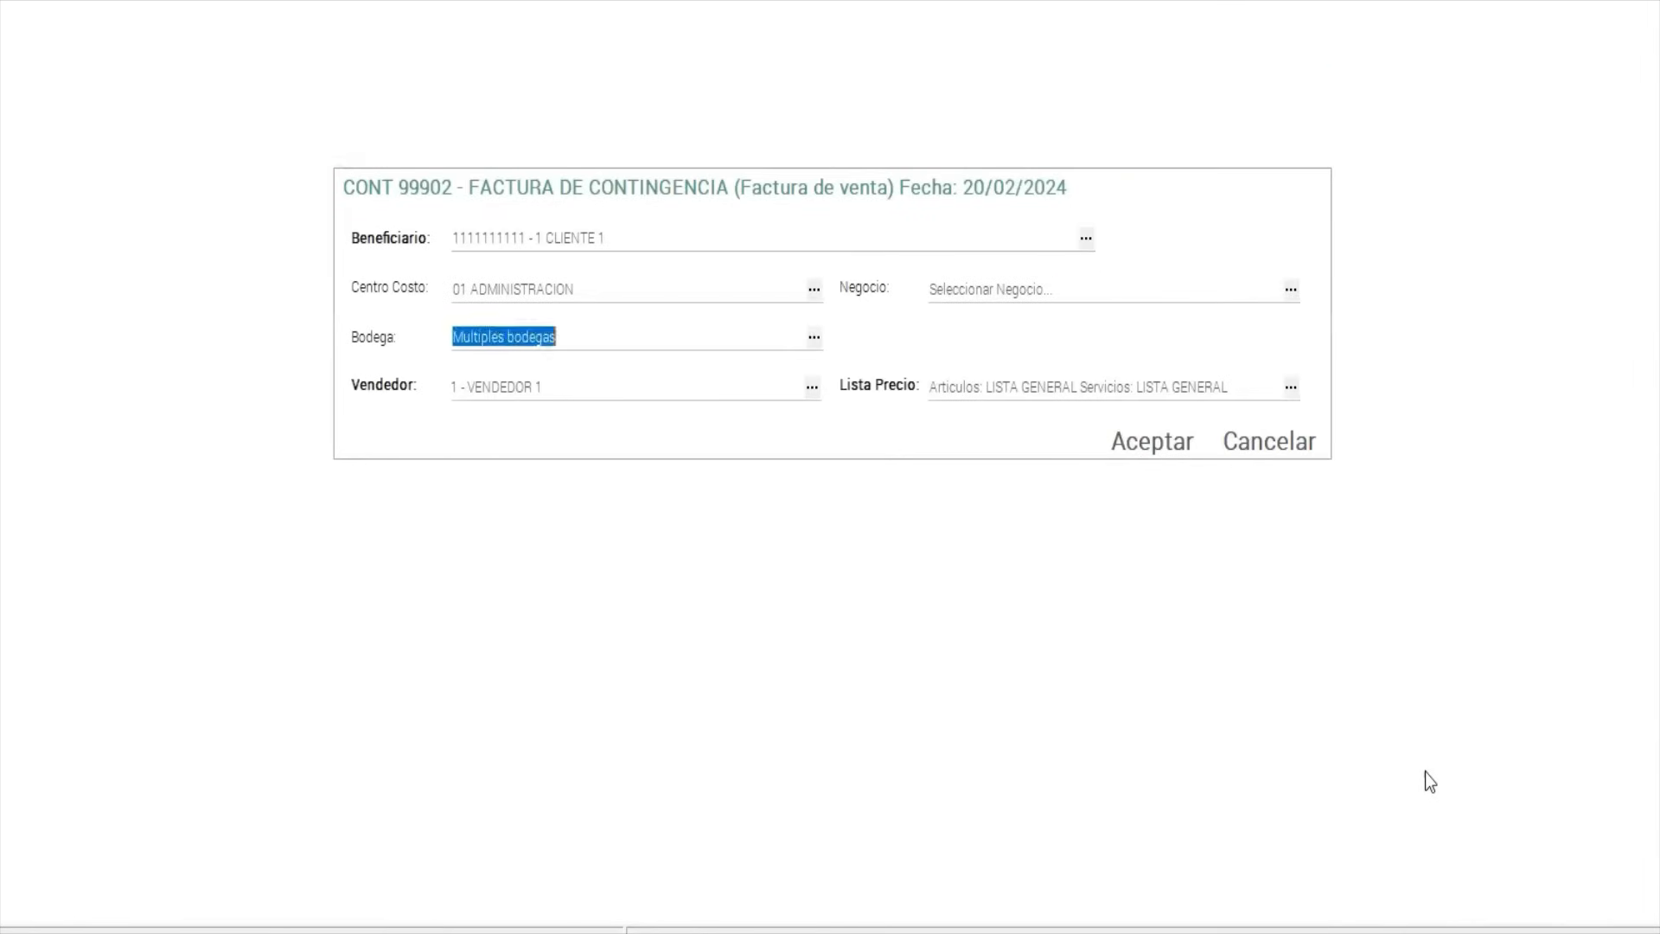
pyautogui.press('Tab')
pyautogui.press('Tab')
pyautogui.press('Return')
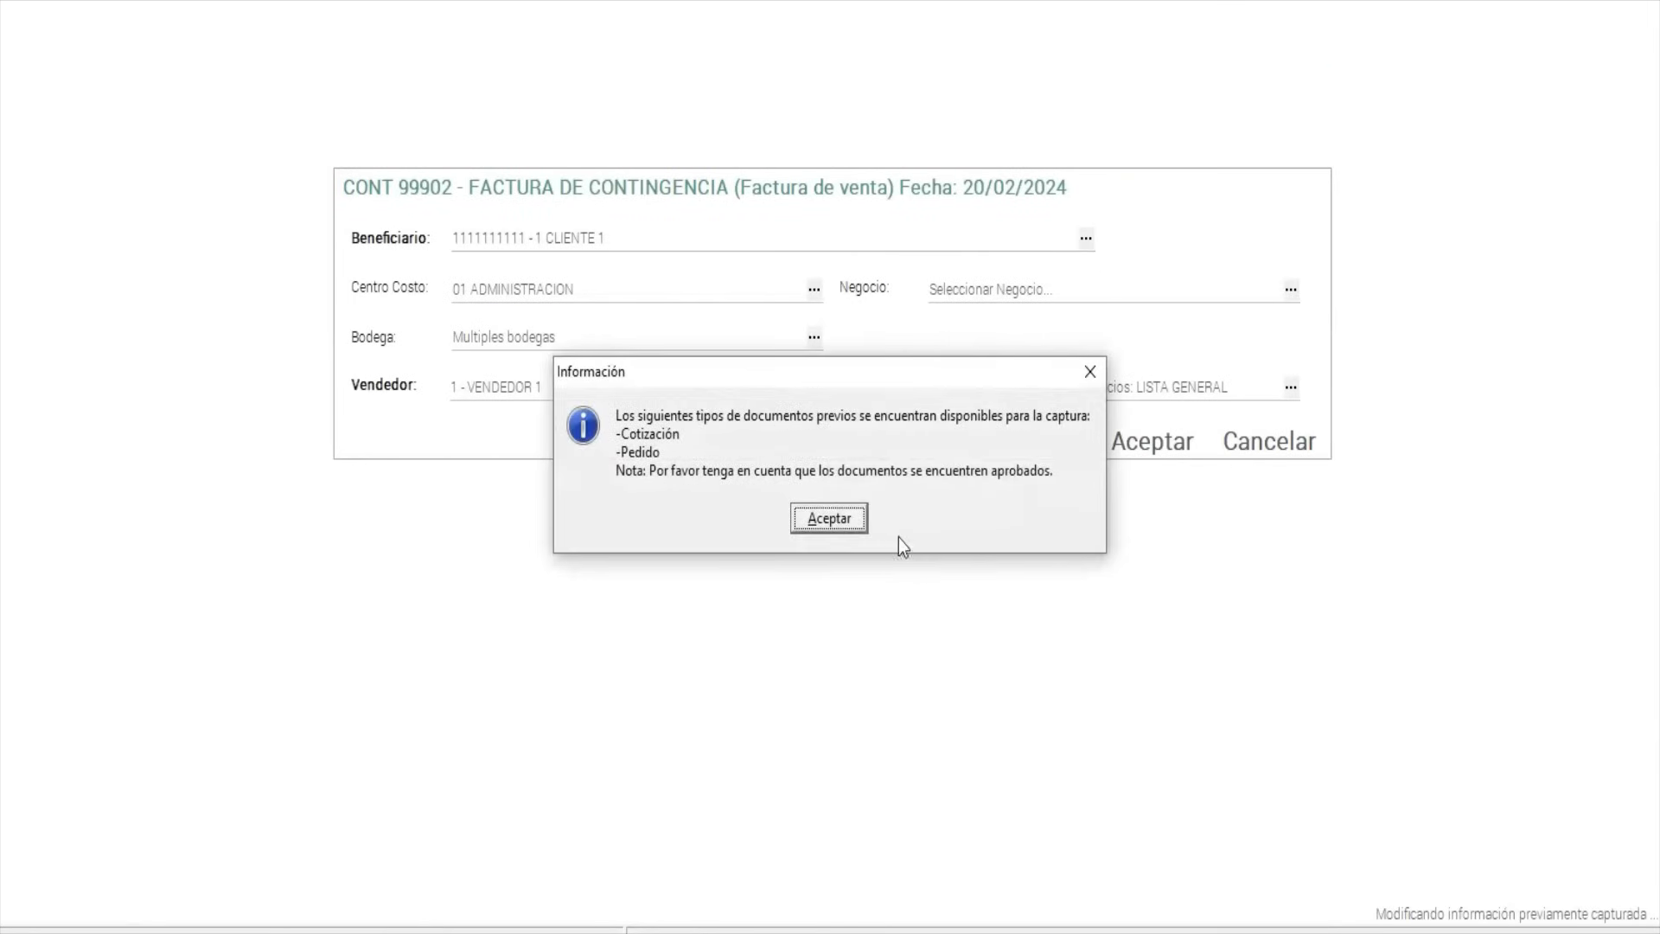
pyautogui.click(848, 517)
pyautogui.press('Return')
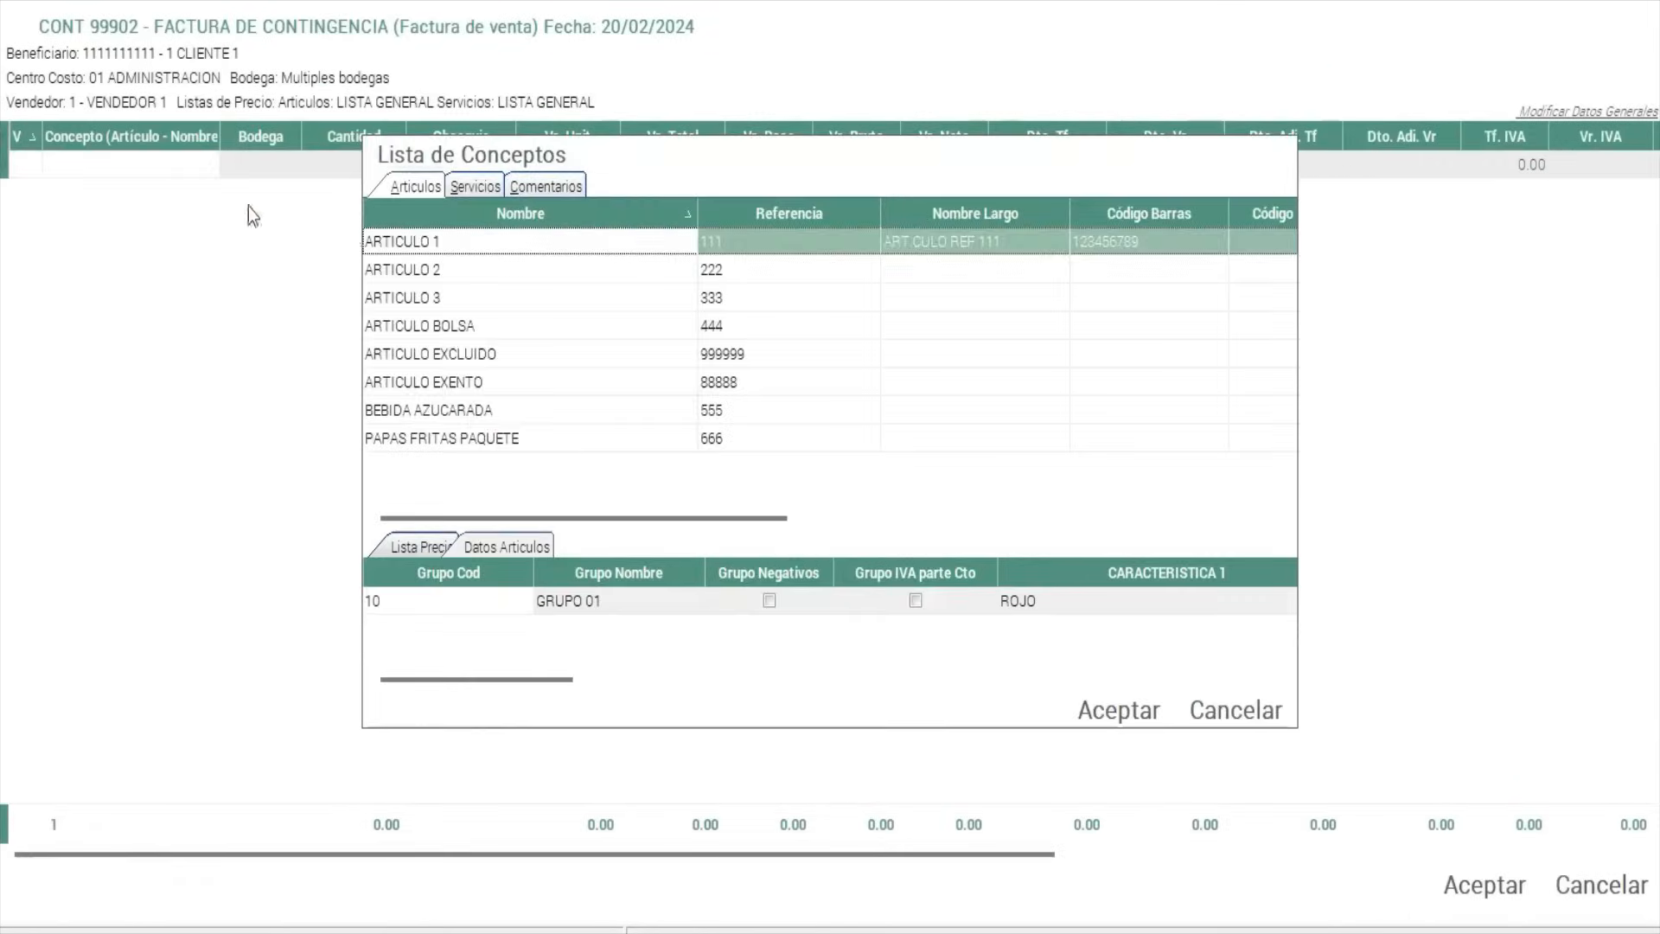
# Add the service SERVICIO 1 to the invoice with a unit value of 100.
pyautogui.click(464, 191)
pyautogui.click(446, 303)
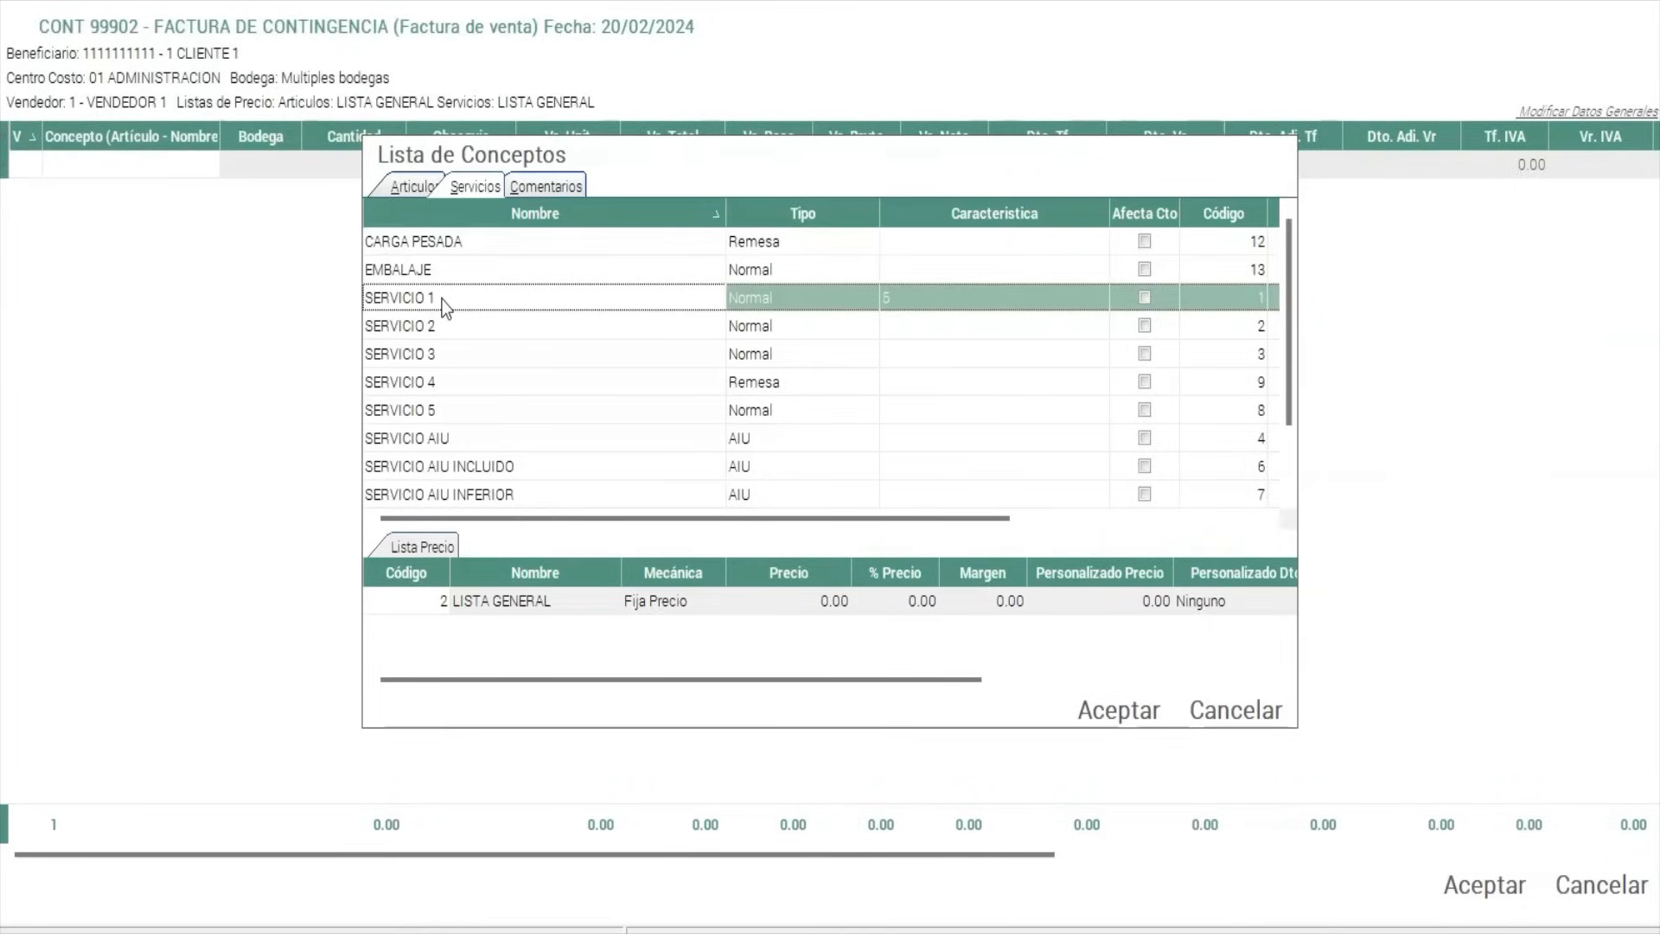
pyautogui.doubleClick(445, 303)
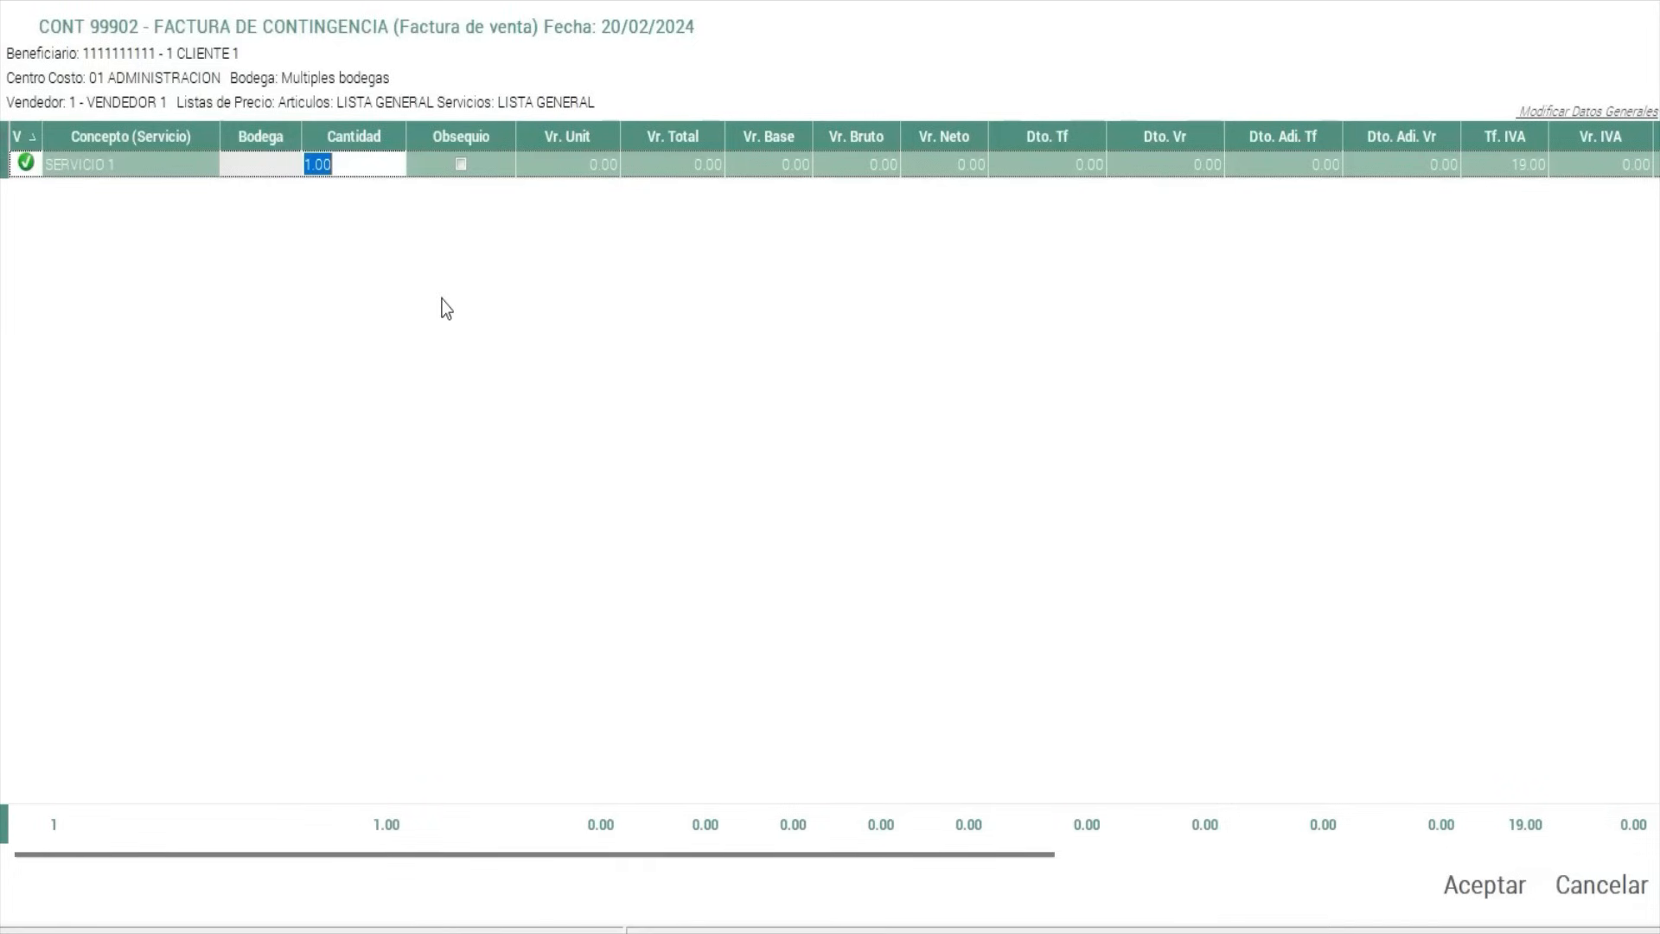
pyautogui.press('Tab')
pyautogui.write('100')
pyautogui.press('Tab')
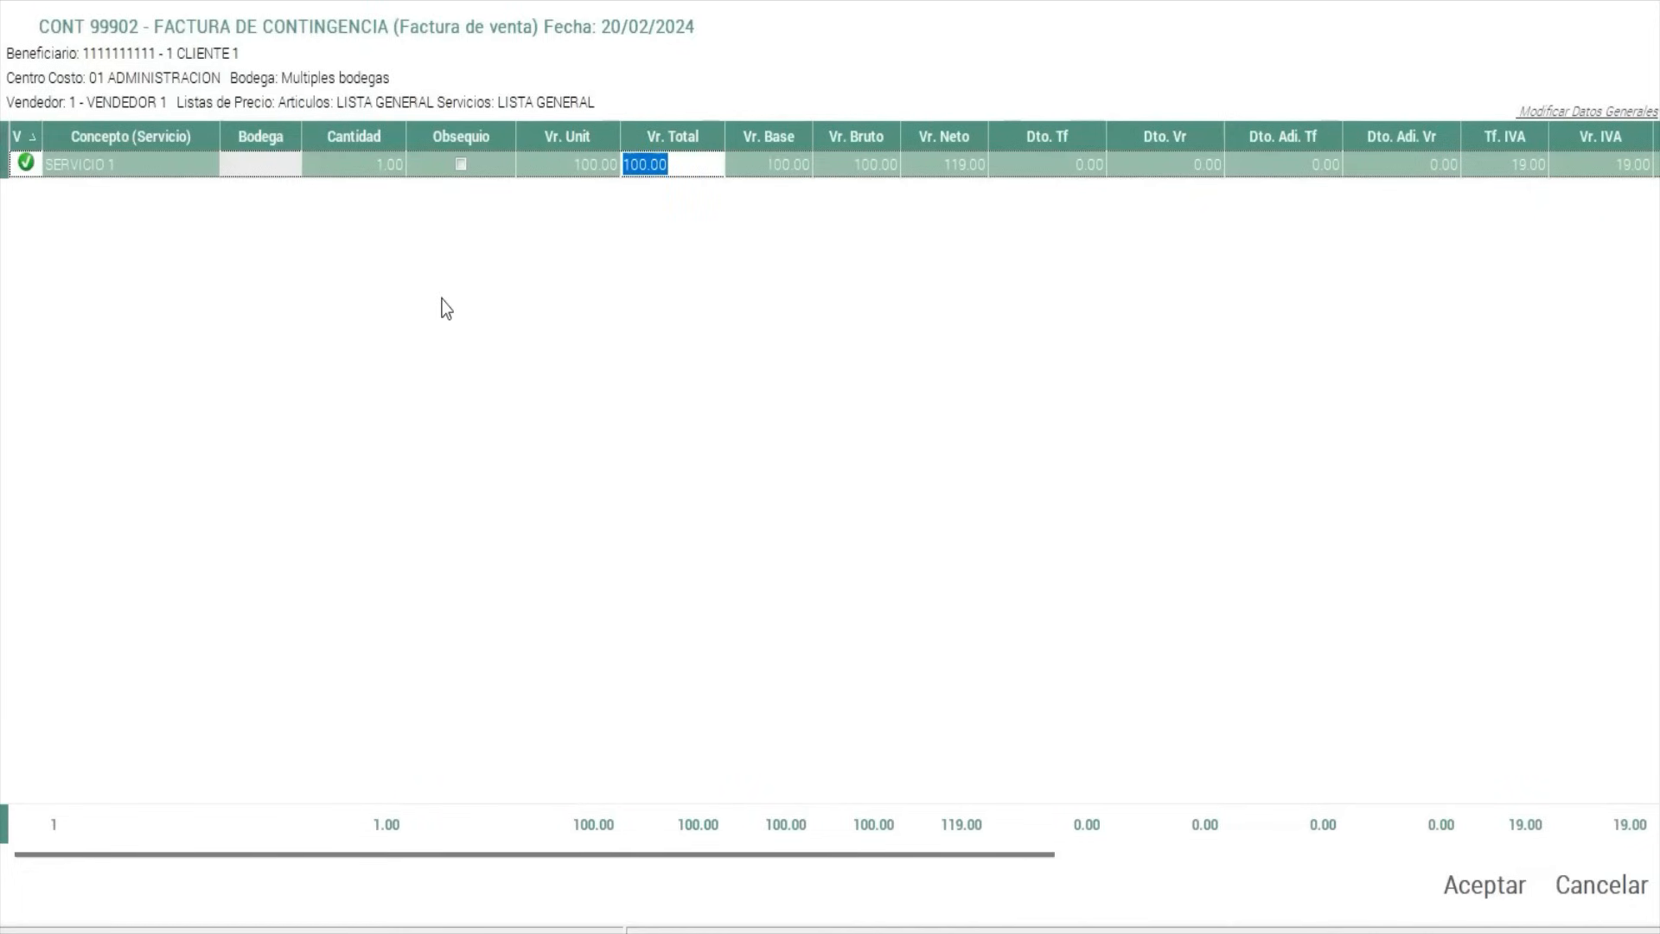
pyautogui.press('Tab')
pyautogui.press('Tab')
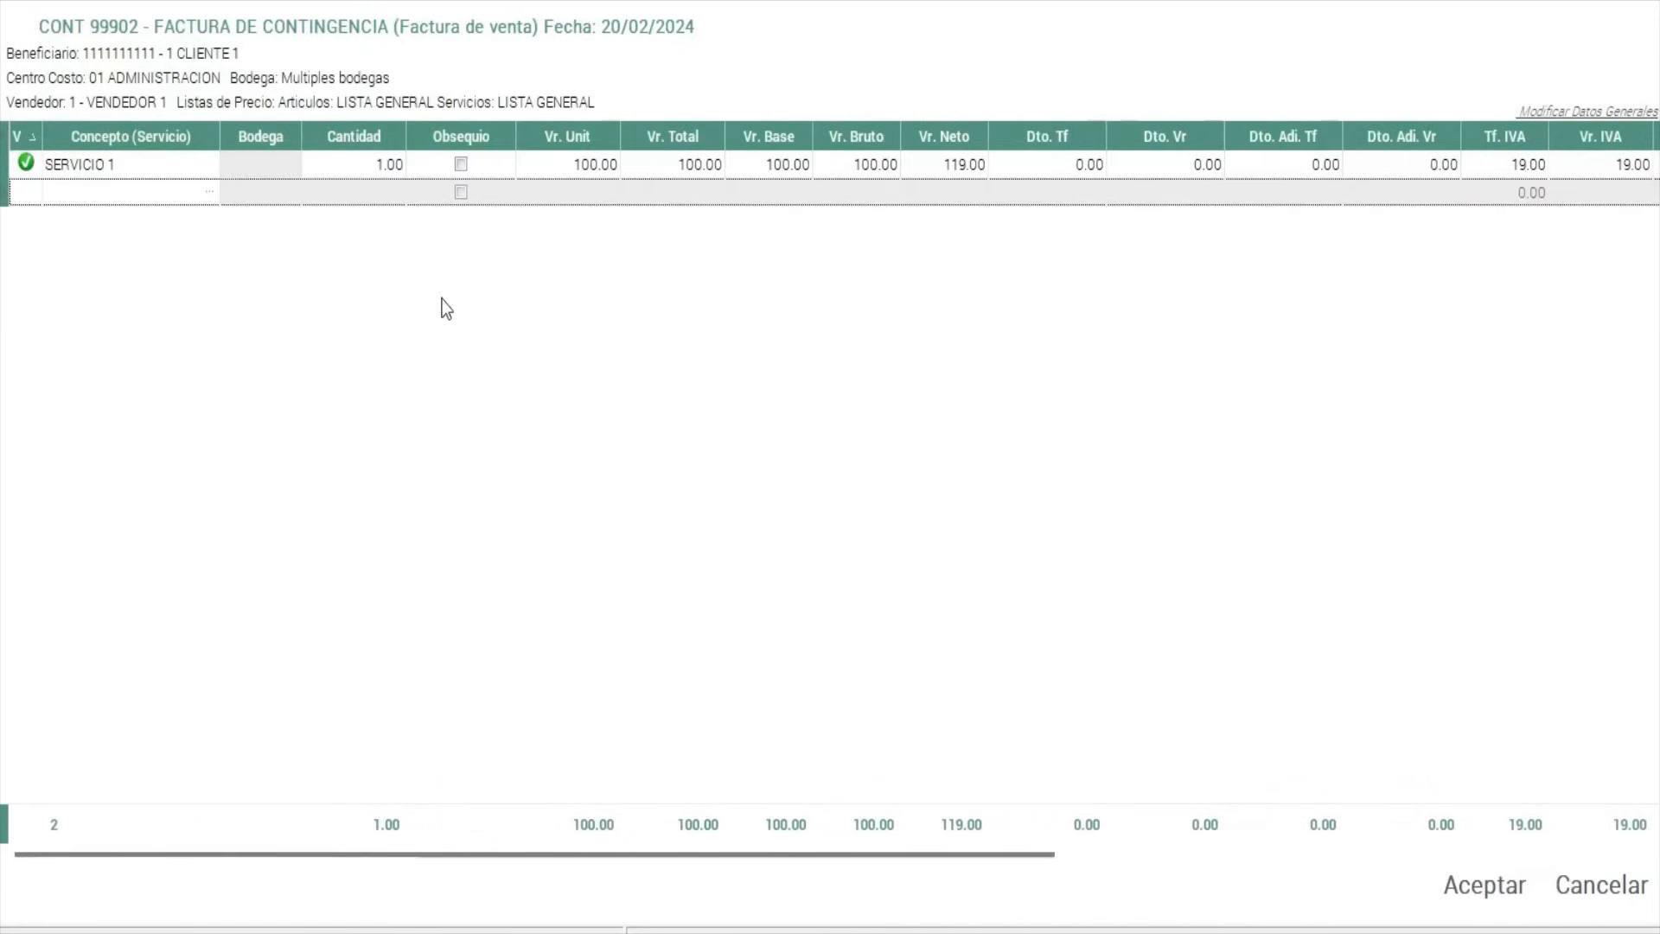
# Finish the invoice lines and accept Documentos de Referencia without adding any document.
pyautogui.press('Return')
pyautogui.press('Return')
pyautogui.press('Return')
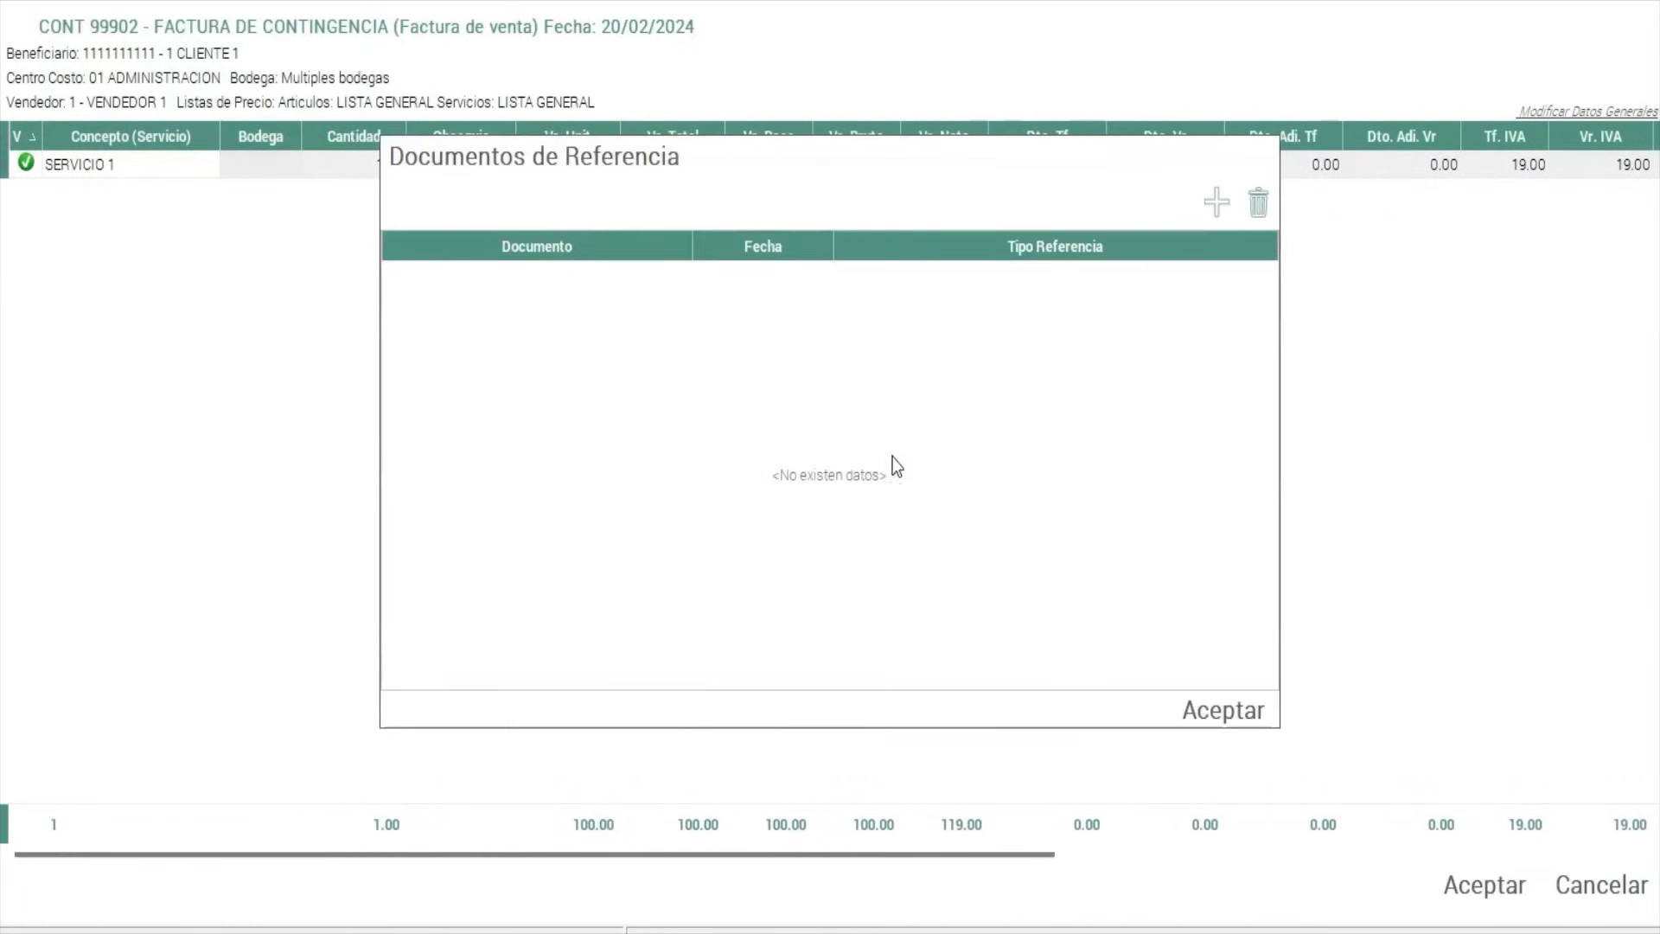
pyautogui.click(1192, 704)
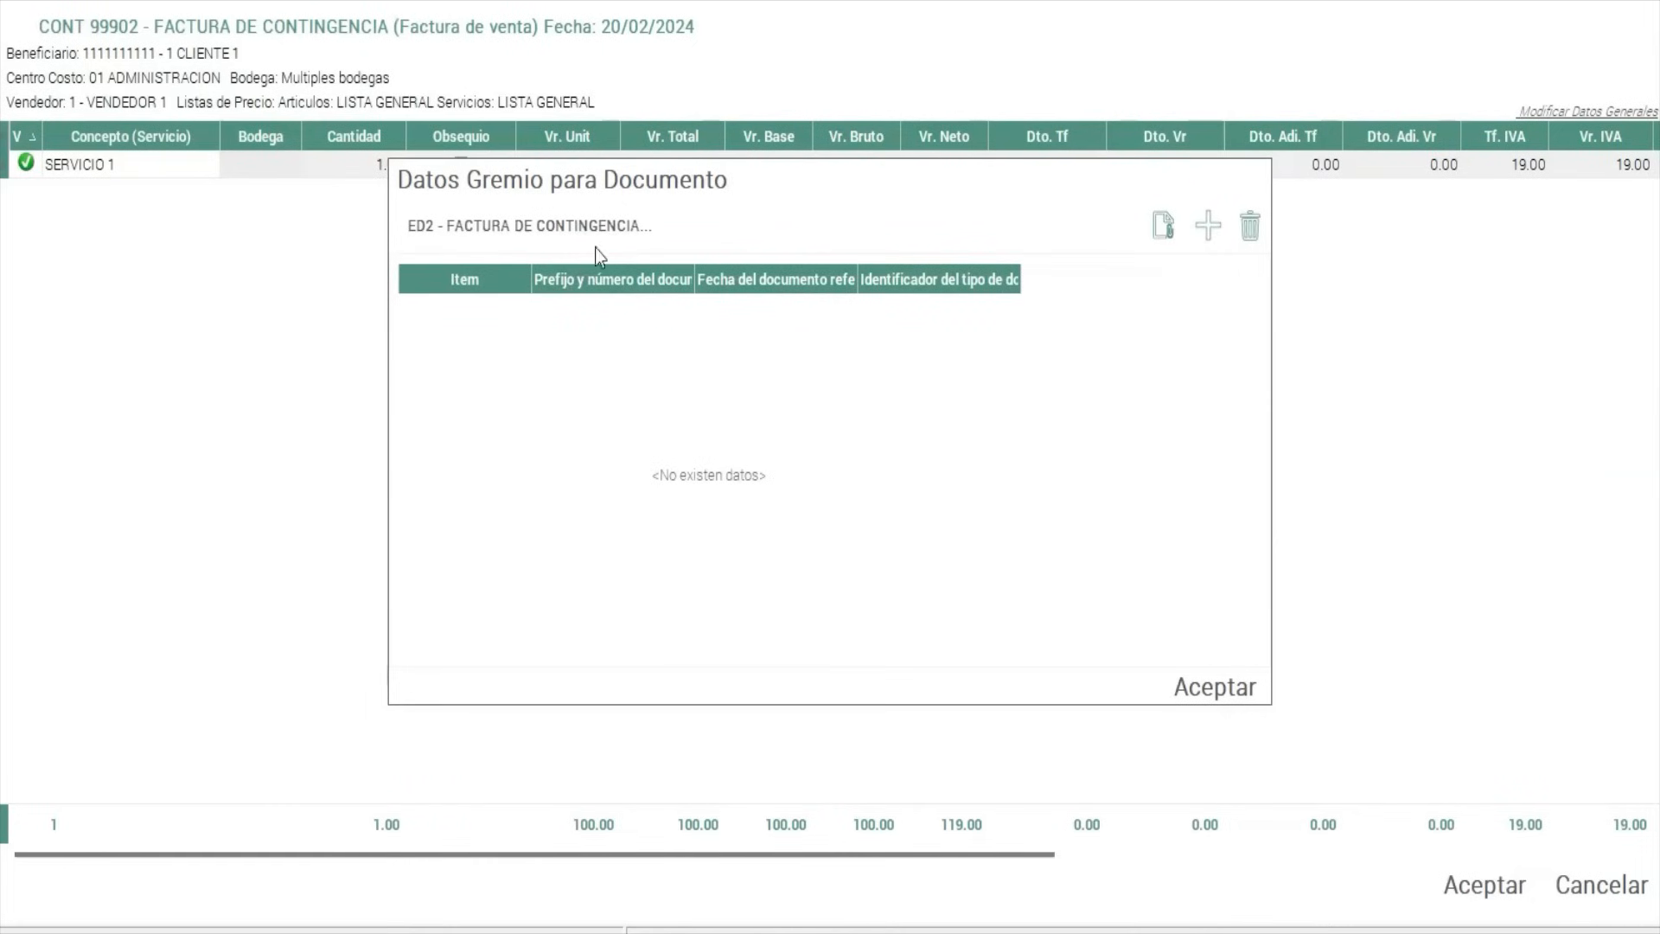
# Add an ED2 additional data item with reference document CONT99902 and reference date 19/02/2024.
pyautogui.click(1203, 230)
pyautogui.click(642, 310)
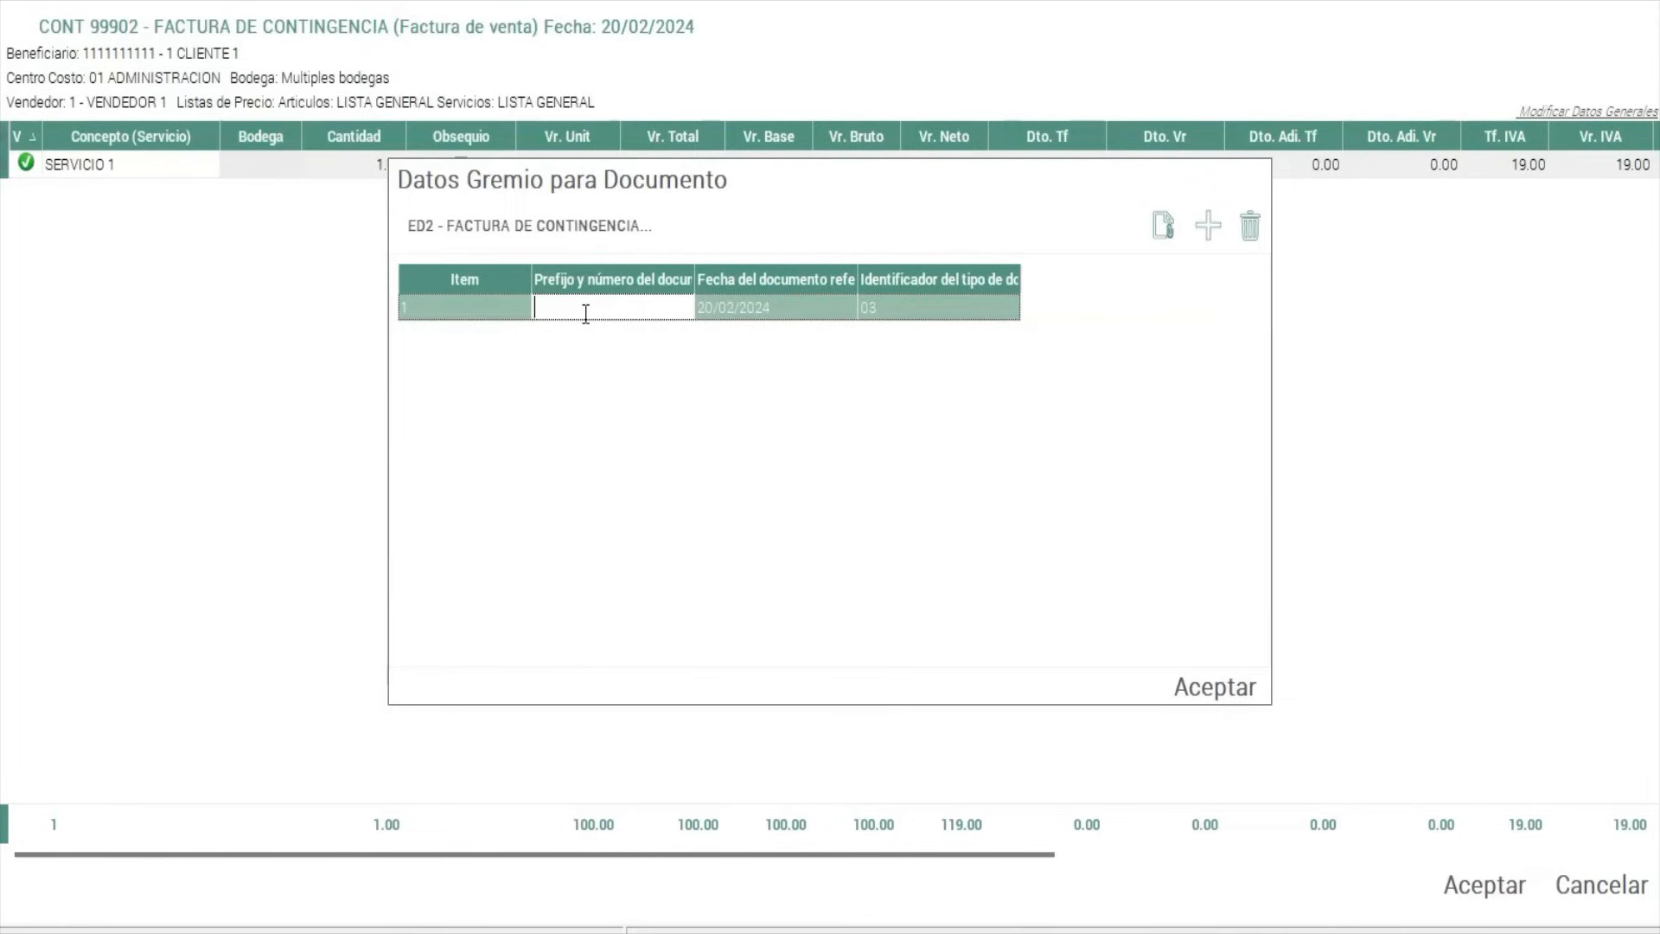
pyautogui.write('CONT99902')
pyautogui.click(802, 308)
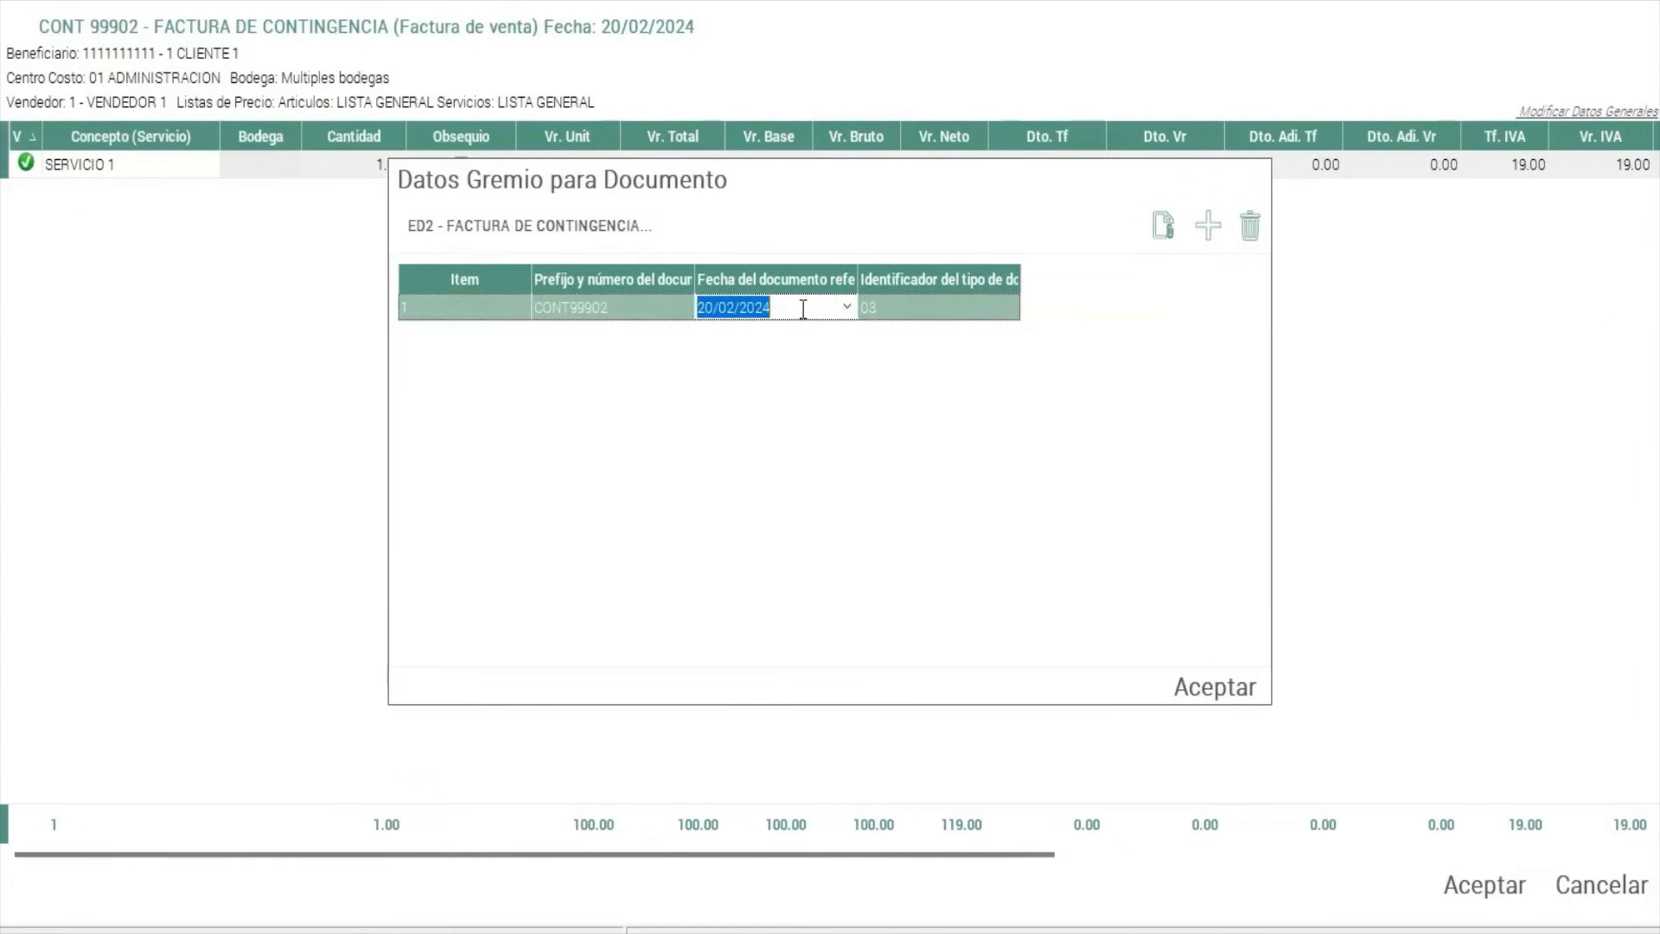
pyautogui.click(848, 308)
pyautogui.click(754, 461)
# Enter 03 as the document type identifier of the ED2 item and accept the additional data.
pyautogui.click(927, 312)
pyautogui.click(927, 312)
pyautogui.moveTo(913, 307); pyautogui.dragTo(797, 312)
pyautogui.click(885, 307)
pyautogui.moveTo(921, 304); pyautogui.dragTo(842, 311)
pyautogui.click(913, 311)
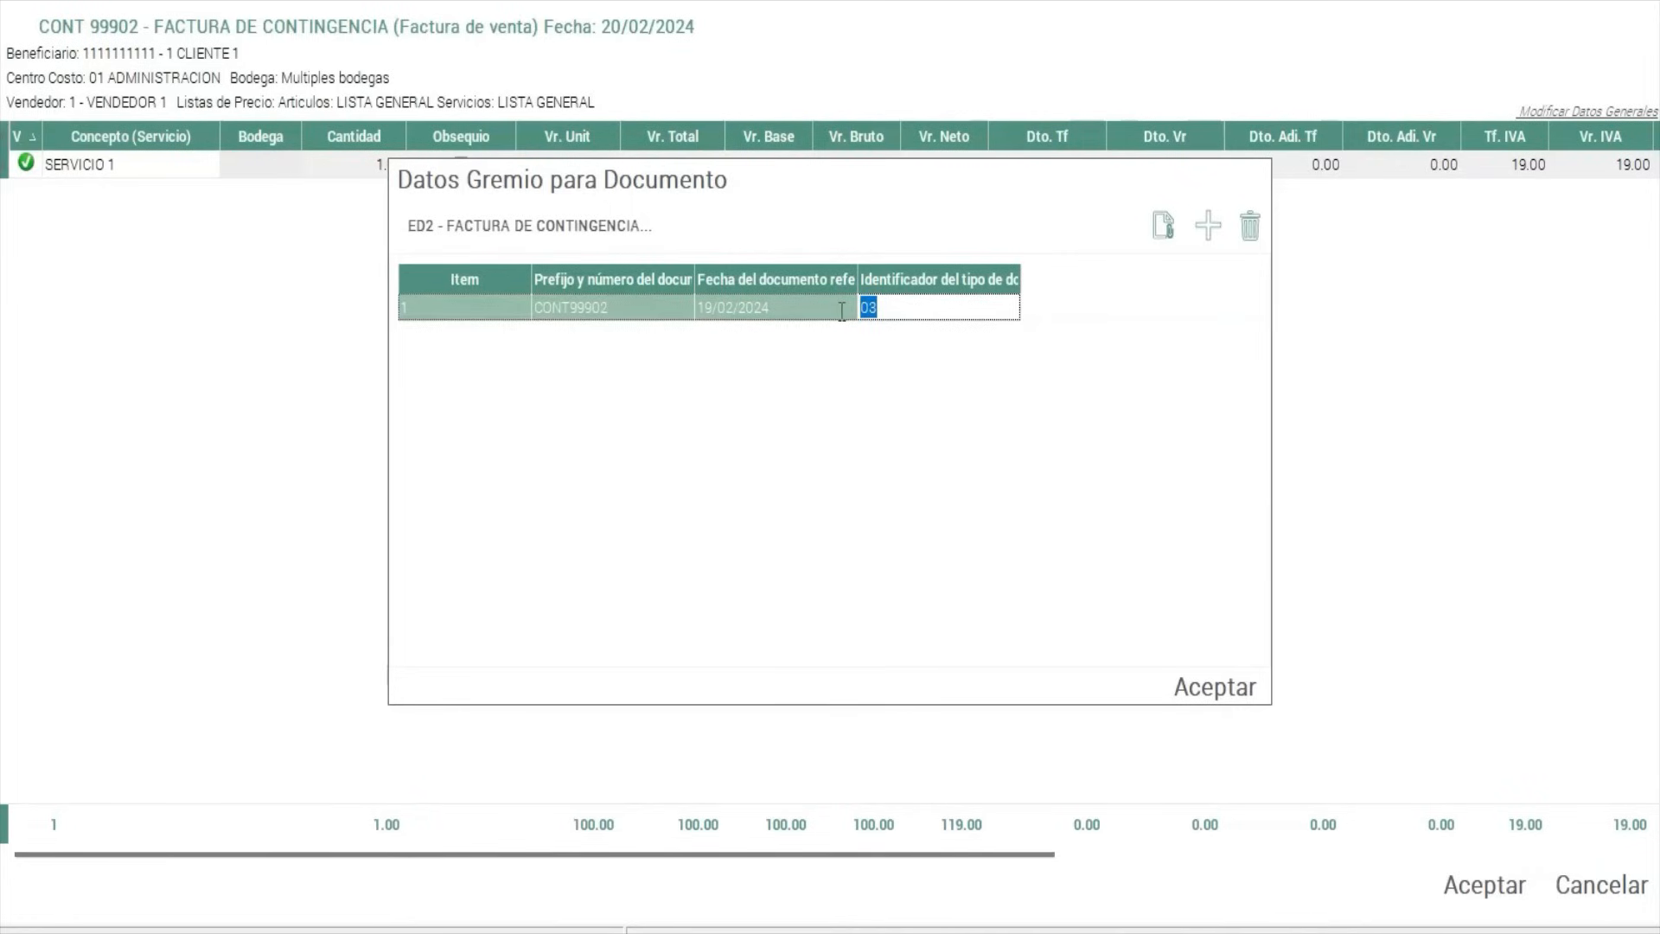
pyautogui.click(915, 308)
pyautogui.moveTo(895, 307); pyautogui.dragTo(835, 307)
pyautogui.click(895, 307)
pyautogui.press('BackSpace')
pyautogui.press('BackSpace')
pyautogui.write('03')
pyautogui.click(1206, 687)
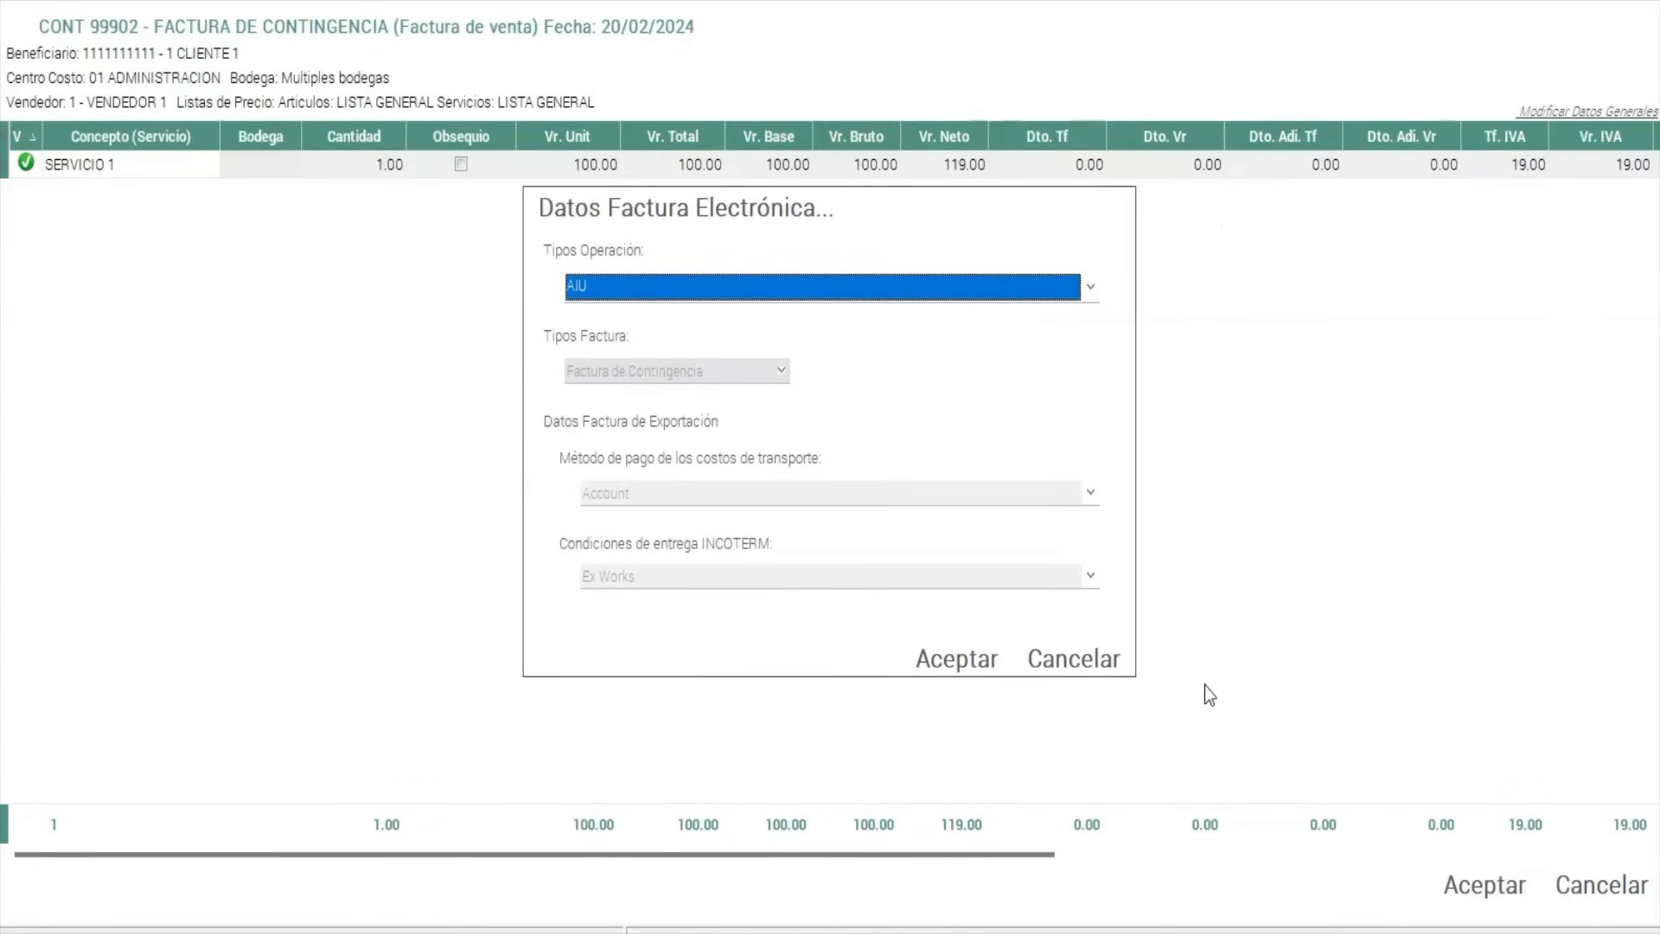
# Set the electronic invoice's operation type to 10 Estandar and accept the electronic invoice data.
pyautogui.click(837, 296)
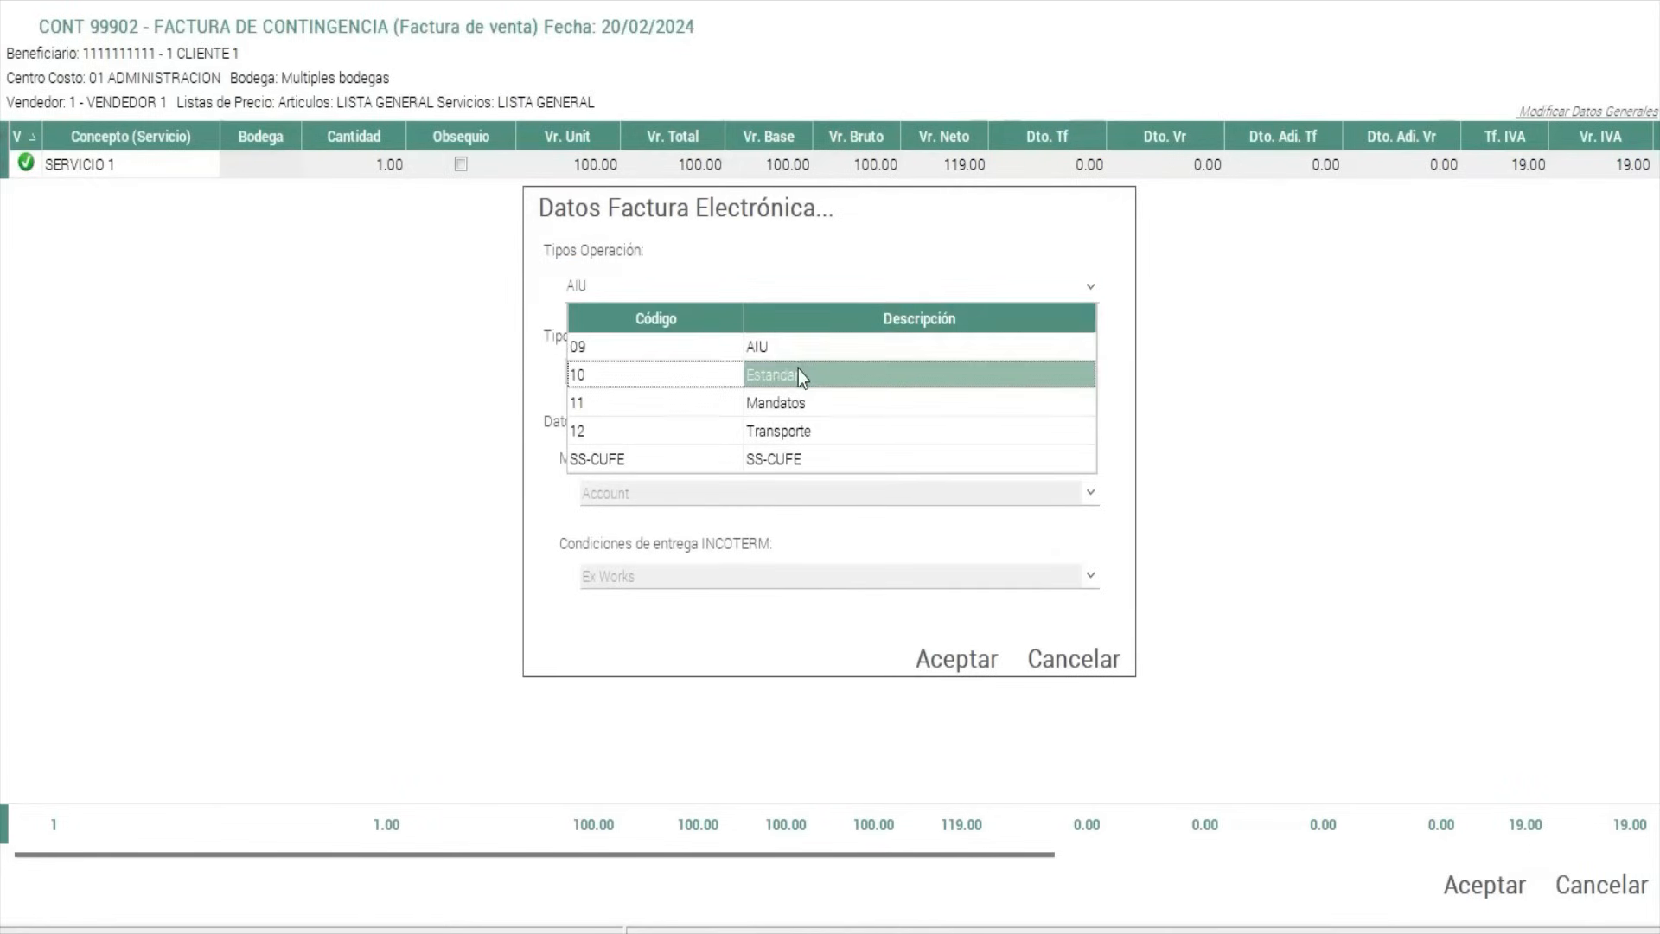
pyautogui.click(797, 370)
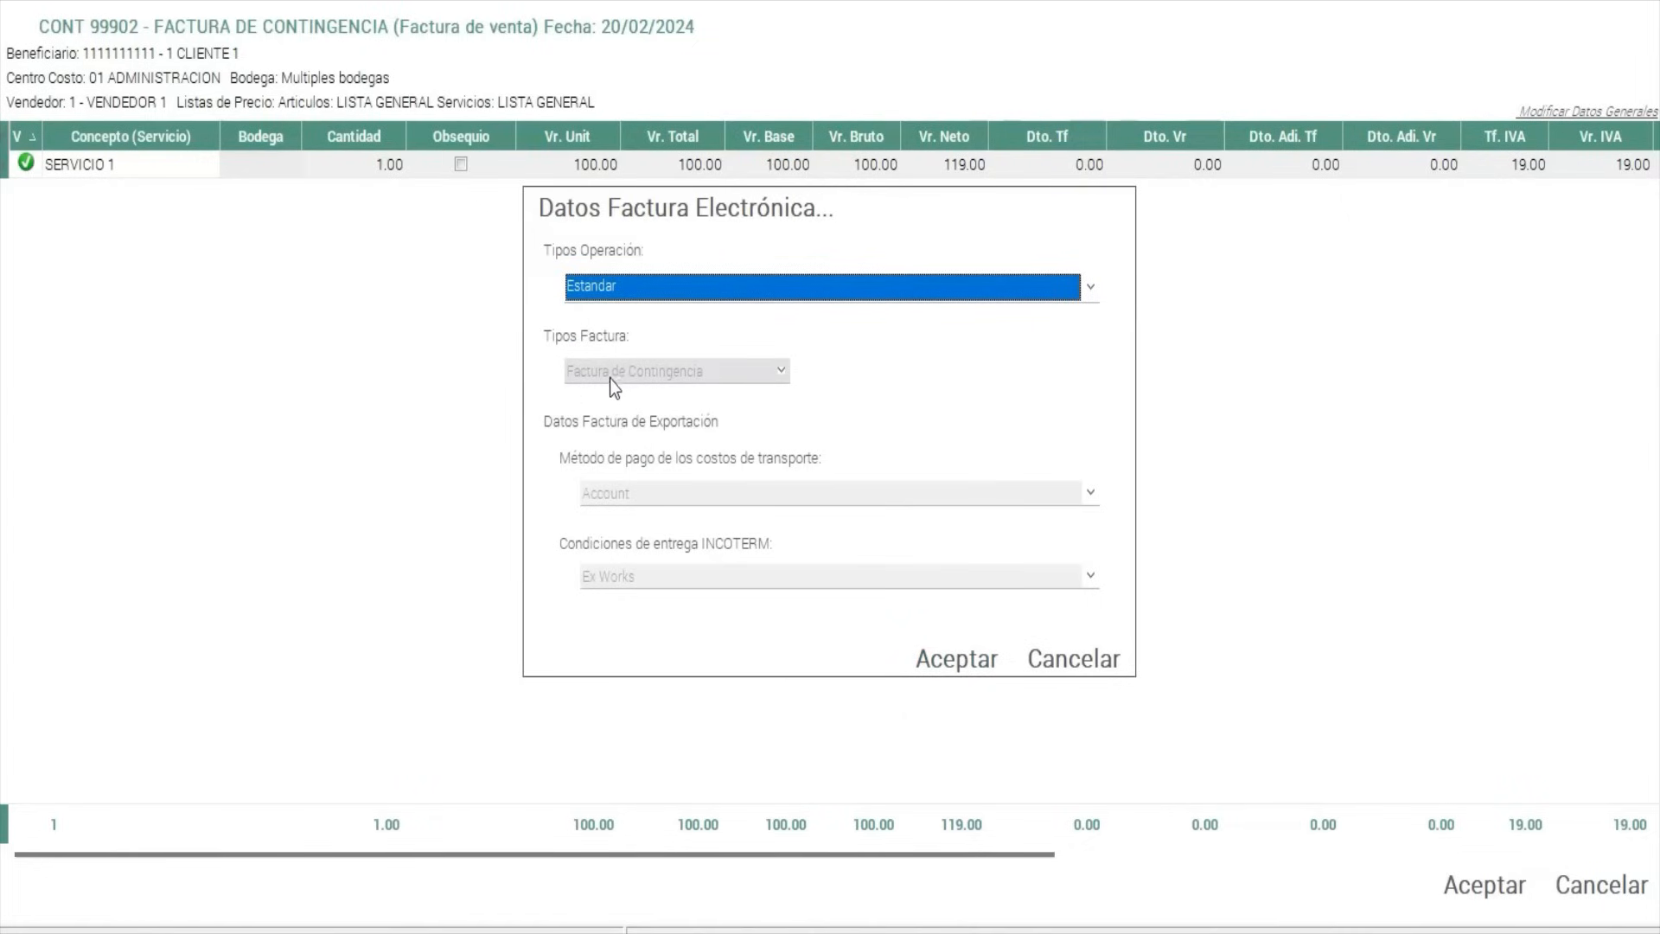
pyautogui.click(947, 659)
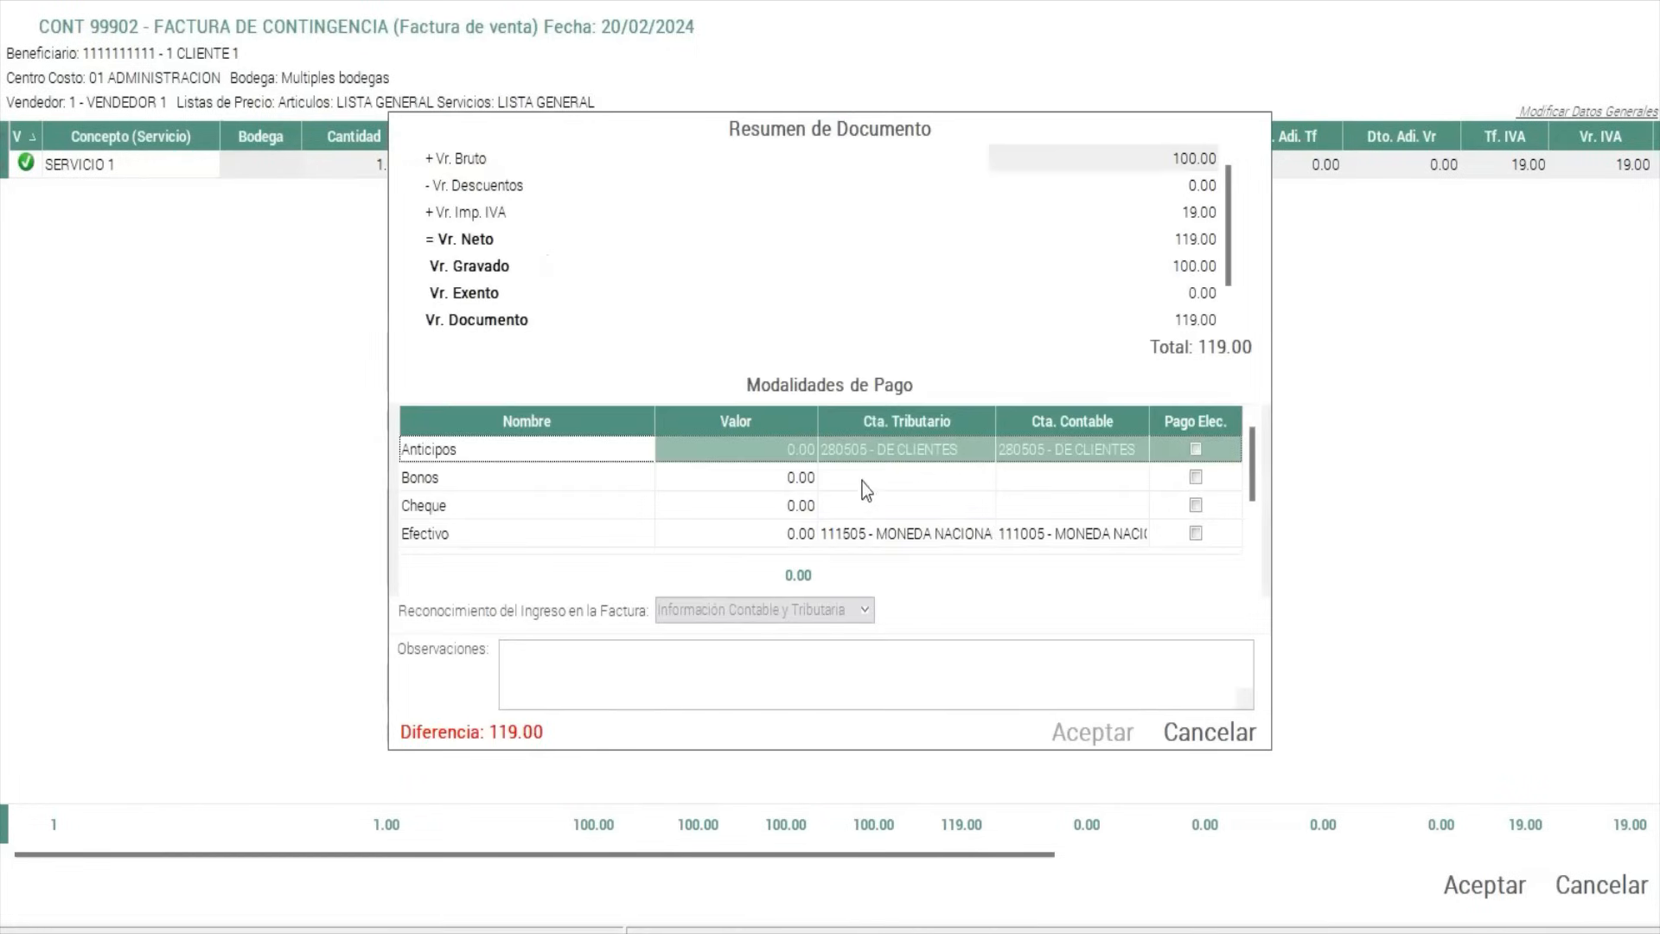
# Assign the full 119.00 payment to Efectivo and accept the document summary to register the invoice.
pyautogui.click(780, 538)
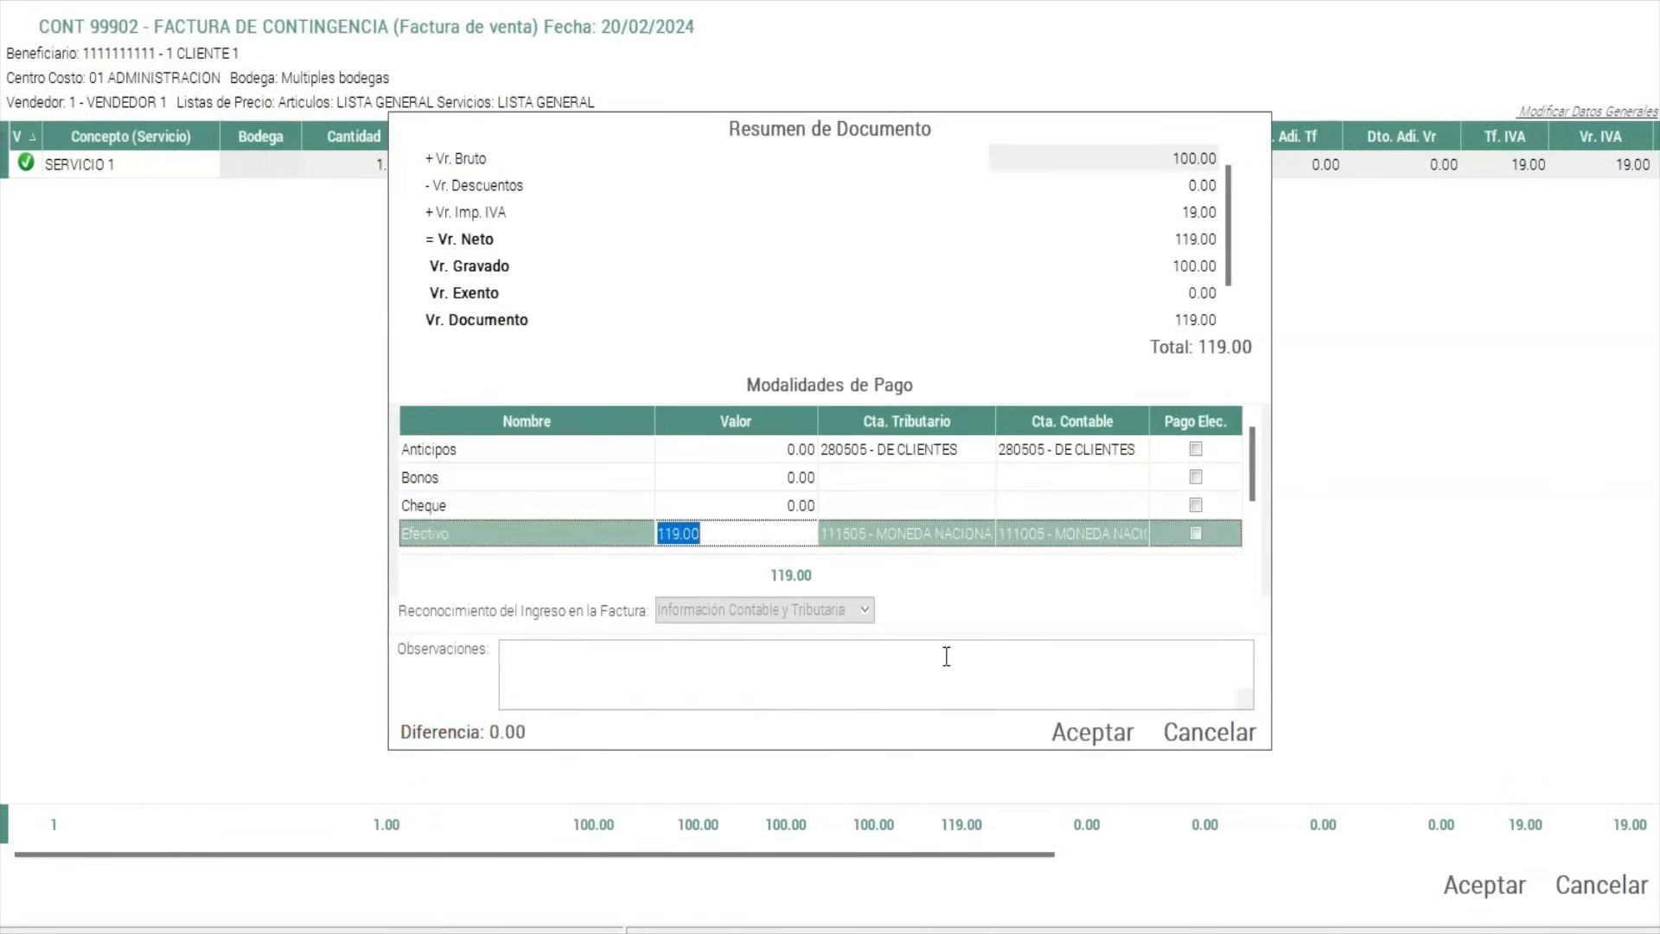
pyautogui.click(1093, 732)
pyautogui.click(794, 503)
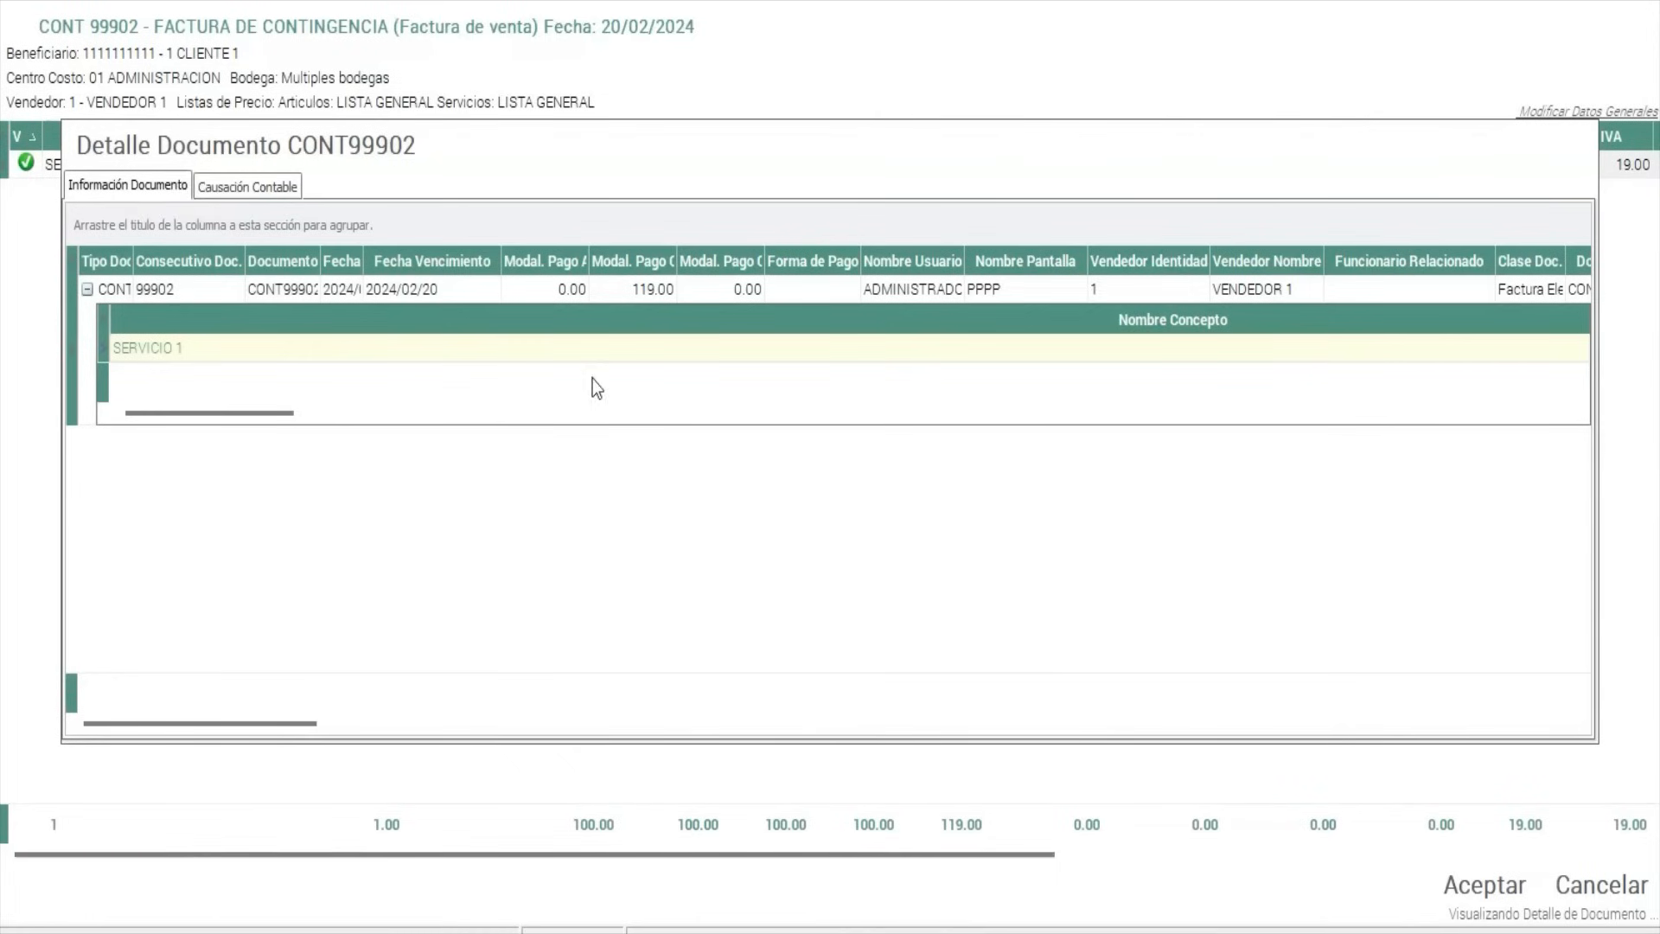
# Check the accounting entries of the registered invoice, close its detail and return to the main menu.
pyautogui.click(223, 186)
pyautogui.press('Escape')
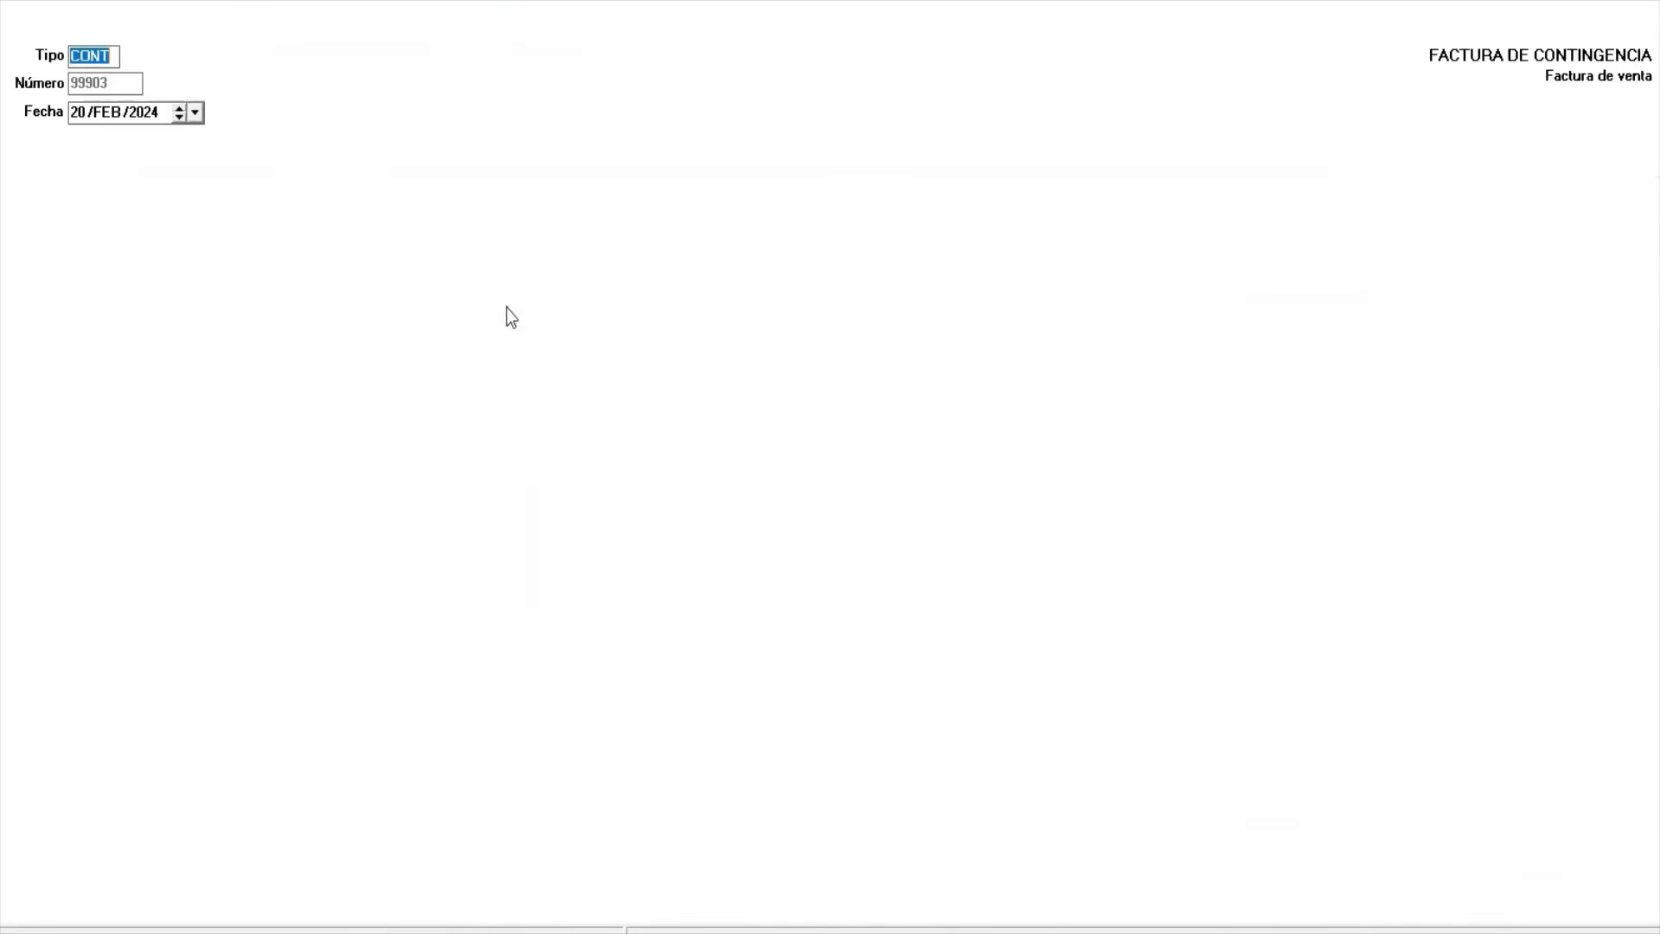
pyautogui.press('Escape')
pyautogui.press('Escape')
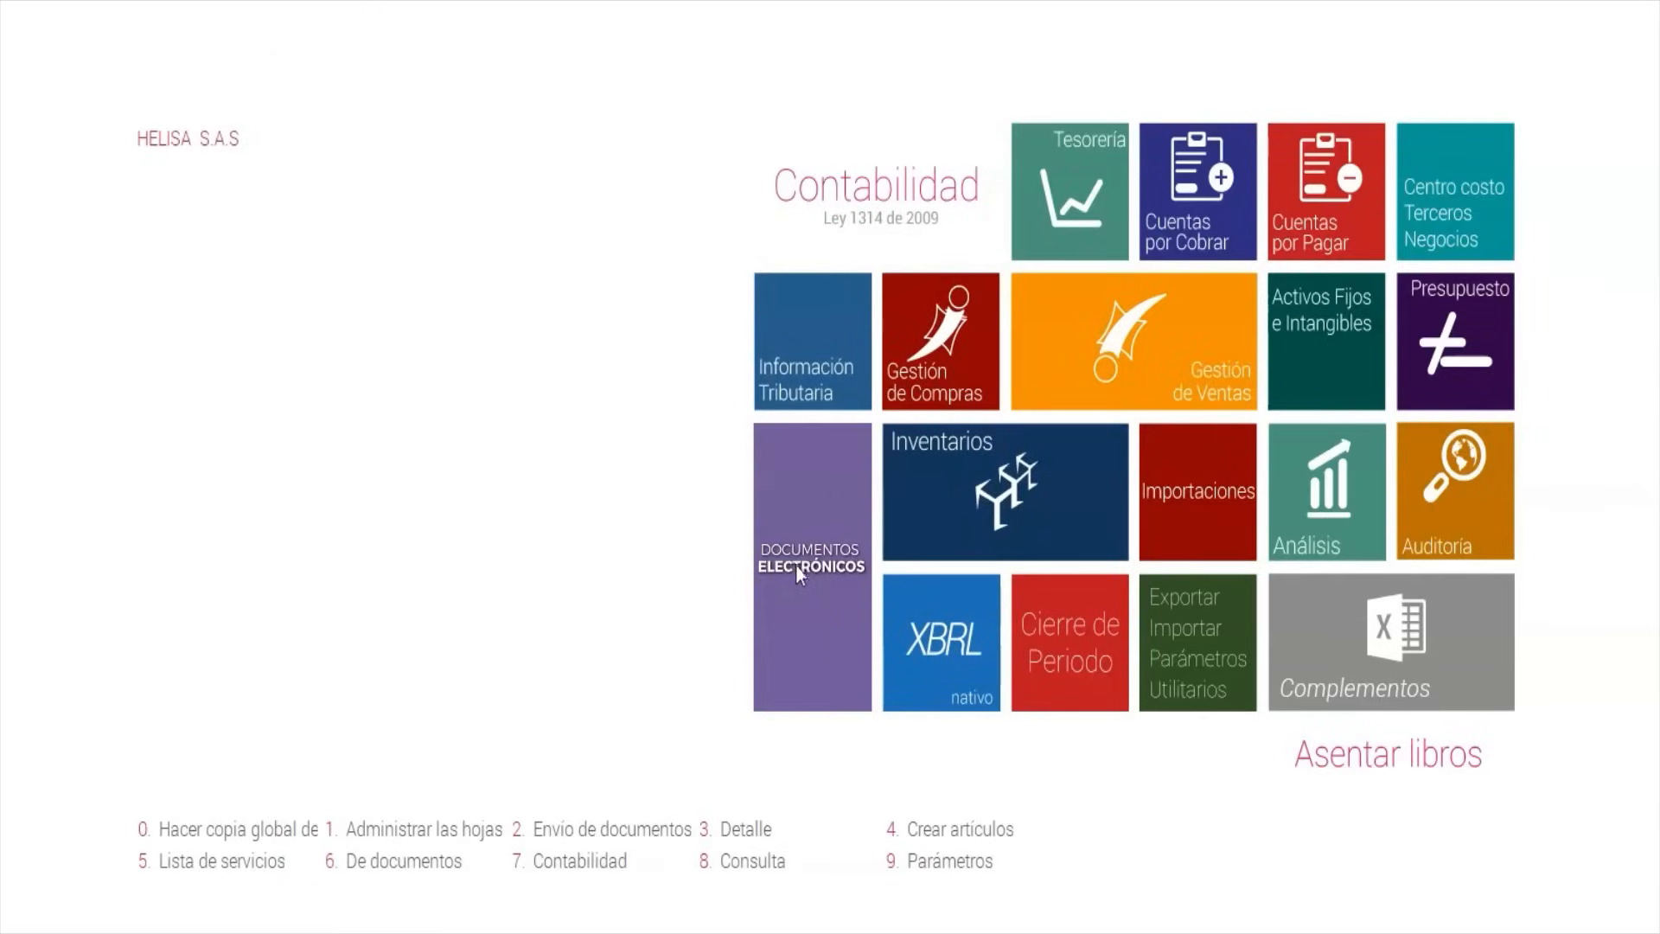
# Query the electronic documents from 01/FEB/2024 to 29/FEB/2024 and open the DIAN link of invoice CONT99902.
pyautogui.click(793, 564)
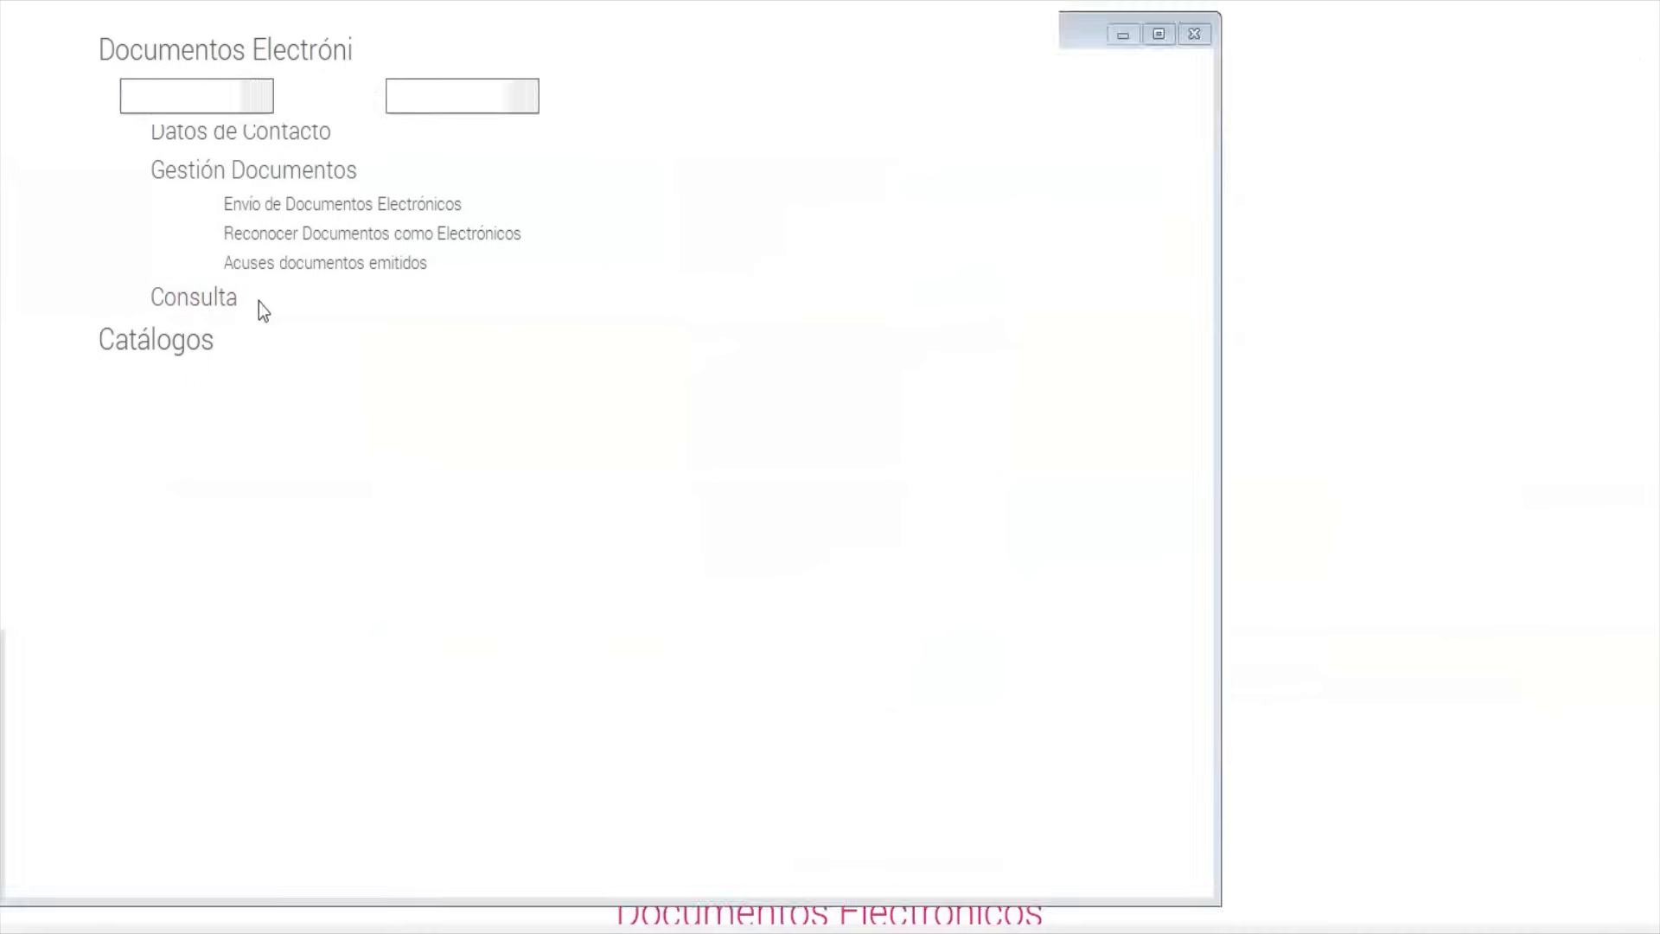
pyautogui.click(227, 298)
pyautogui.click(591, 92)
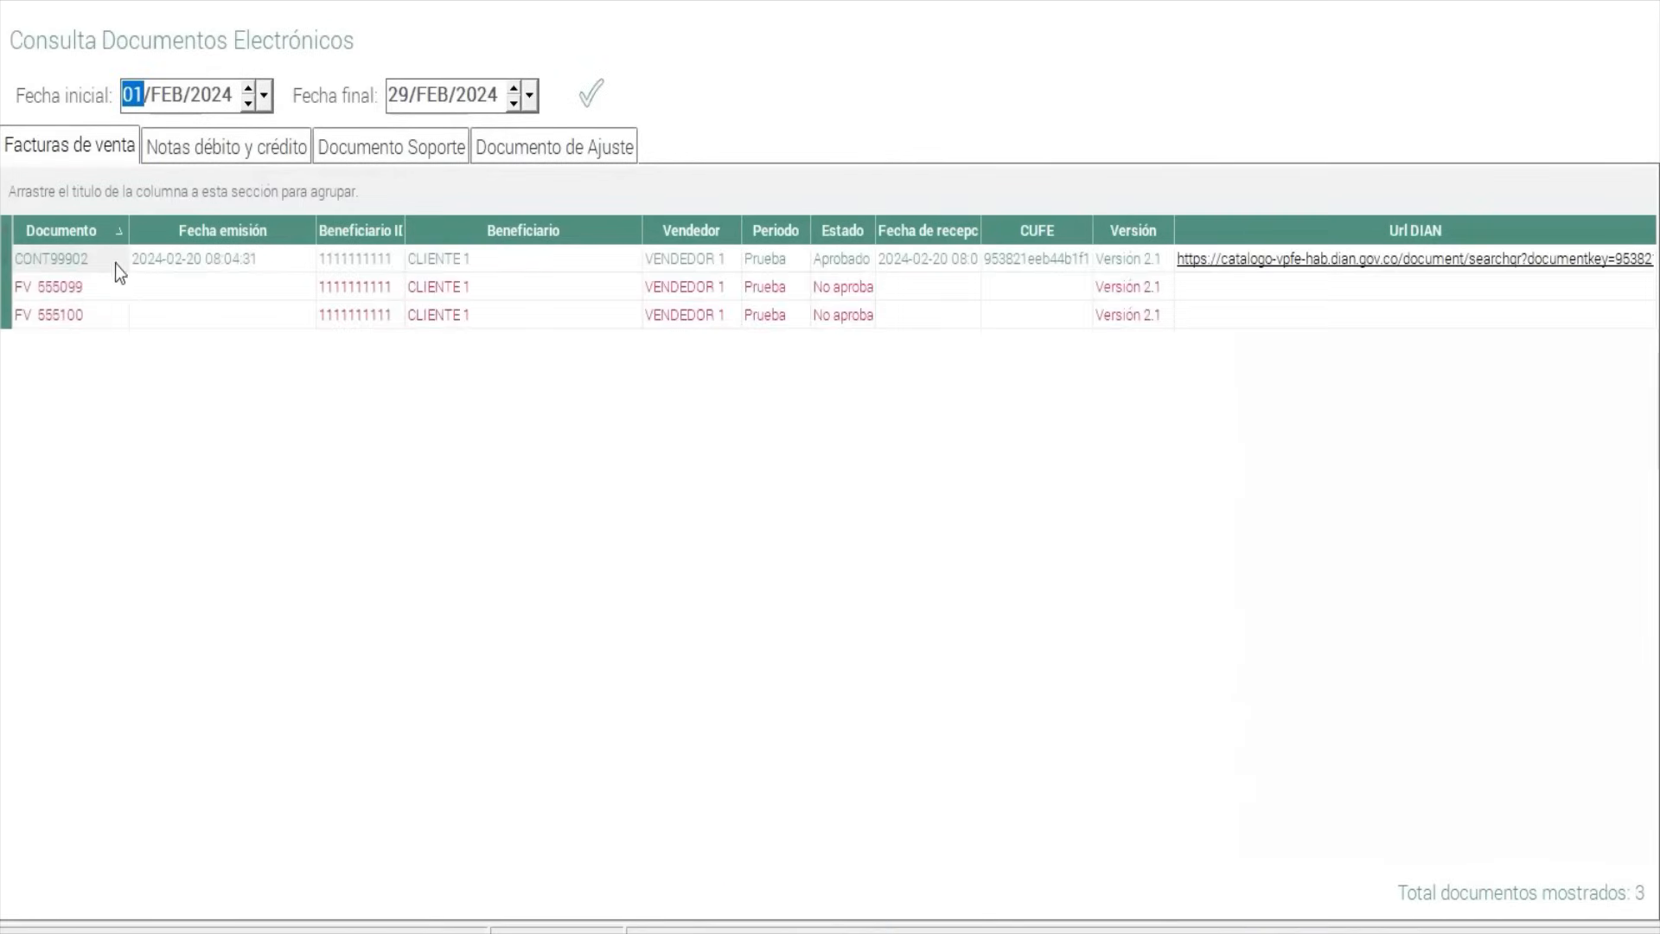
pyautogui.click(1290, 261)
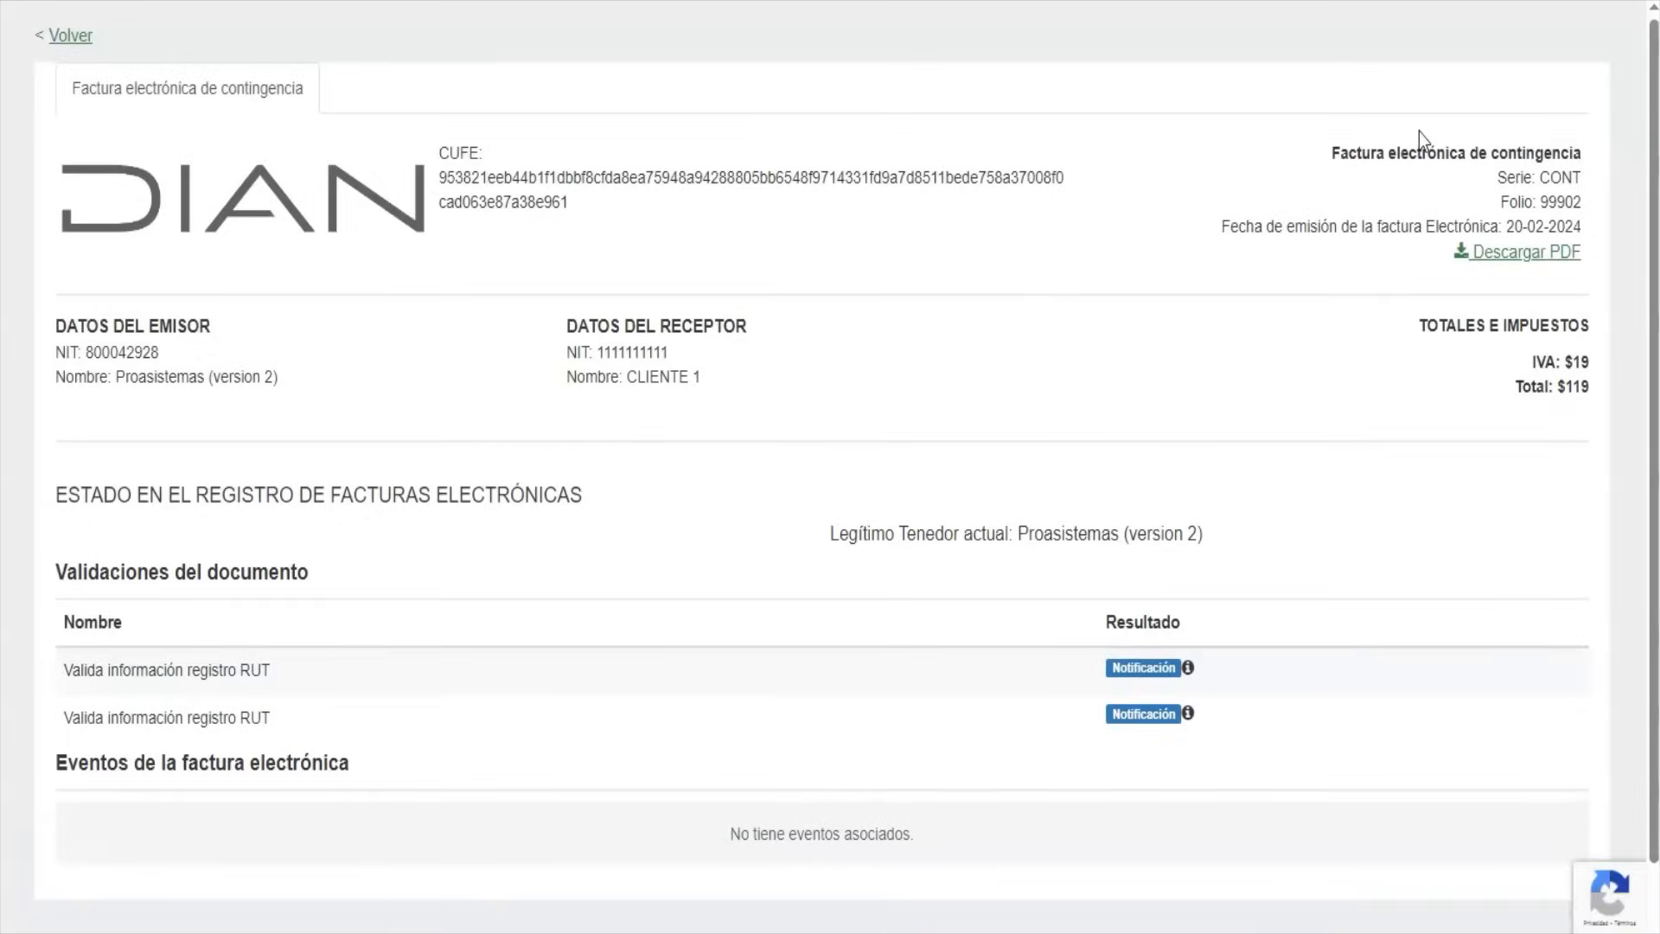
# Check the document type on the DIAN page, download the invoice's PDF and open it.
pyautogui.moveTo(1331, 149); pyautogui.dragTo(1583, 147)
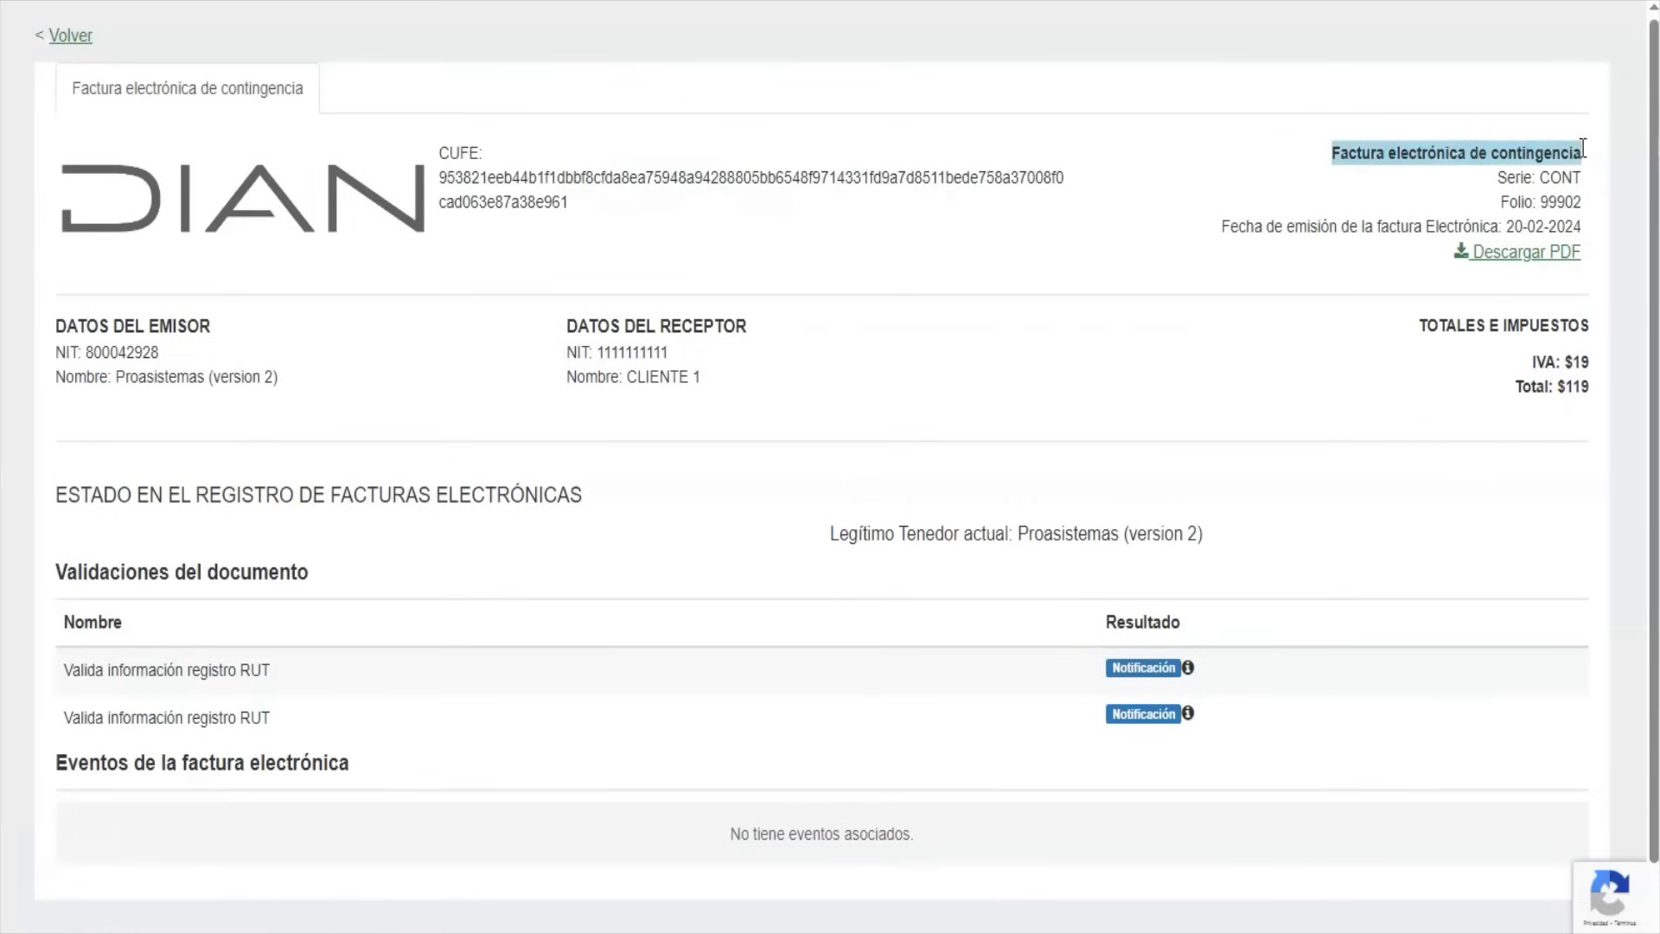
pyautogui.click(1523, 260)
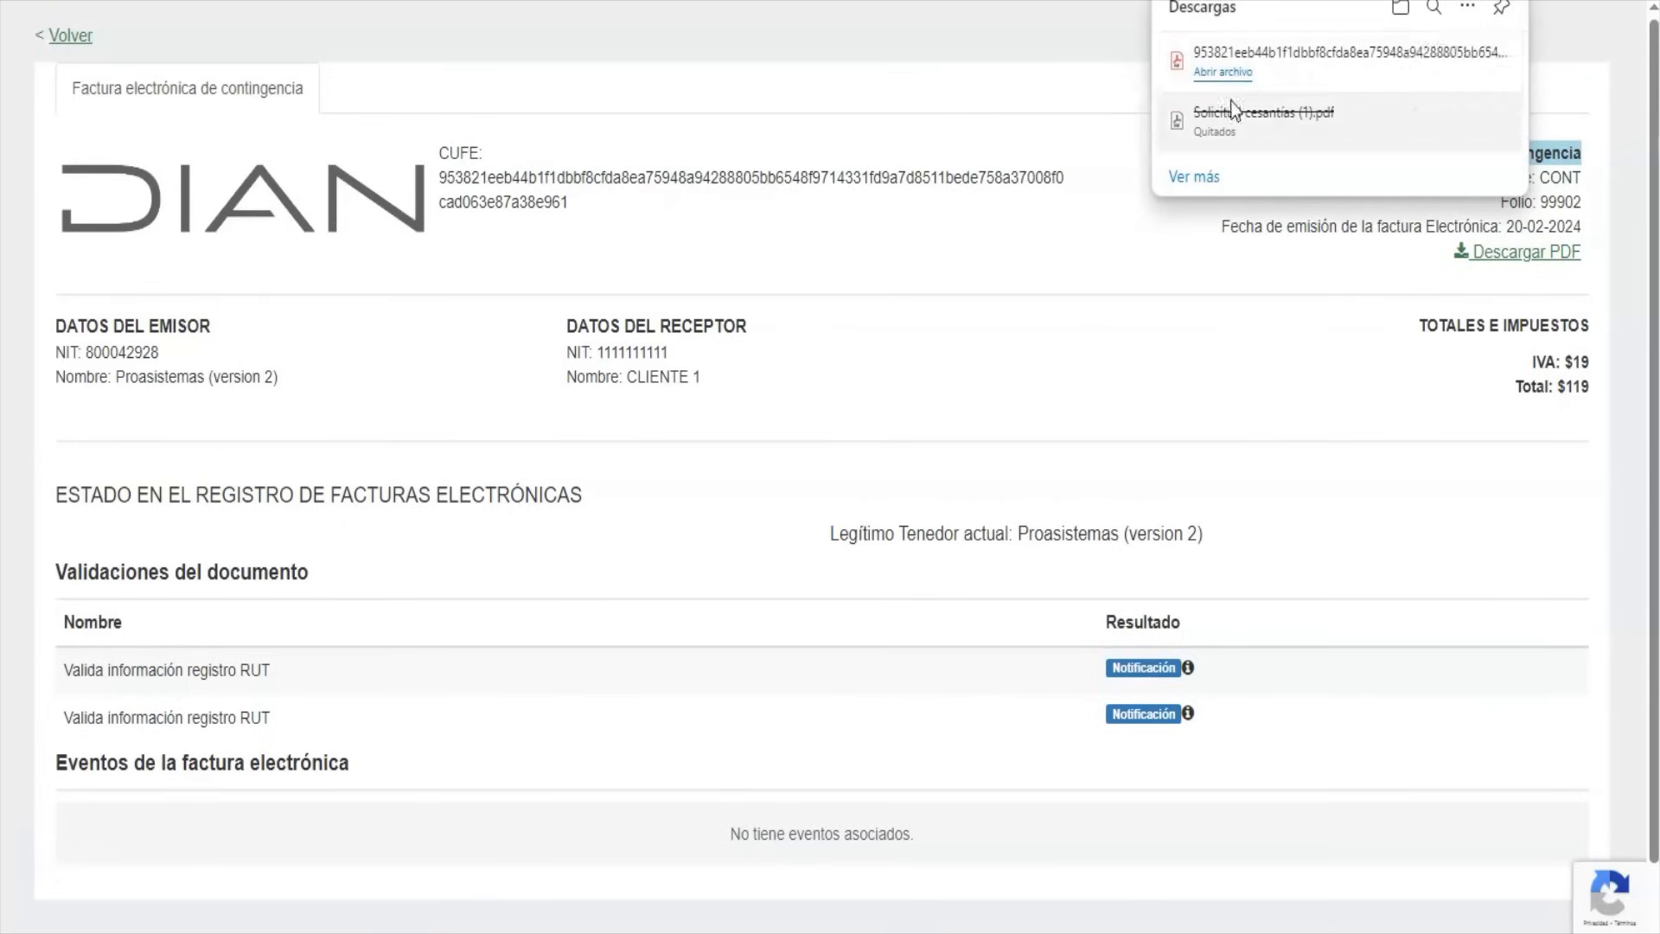
pyautogui.click(1226, 72)
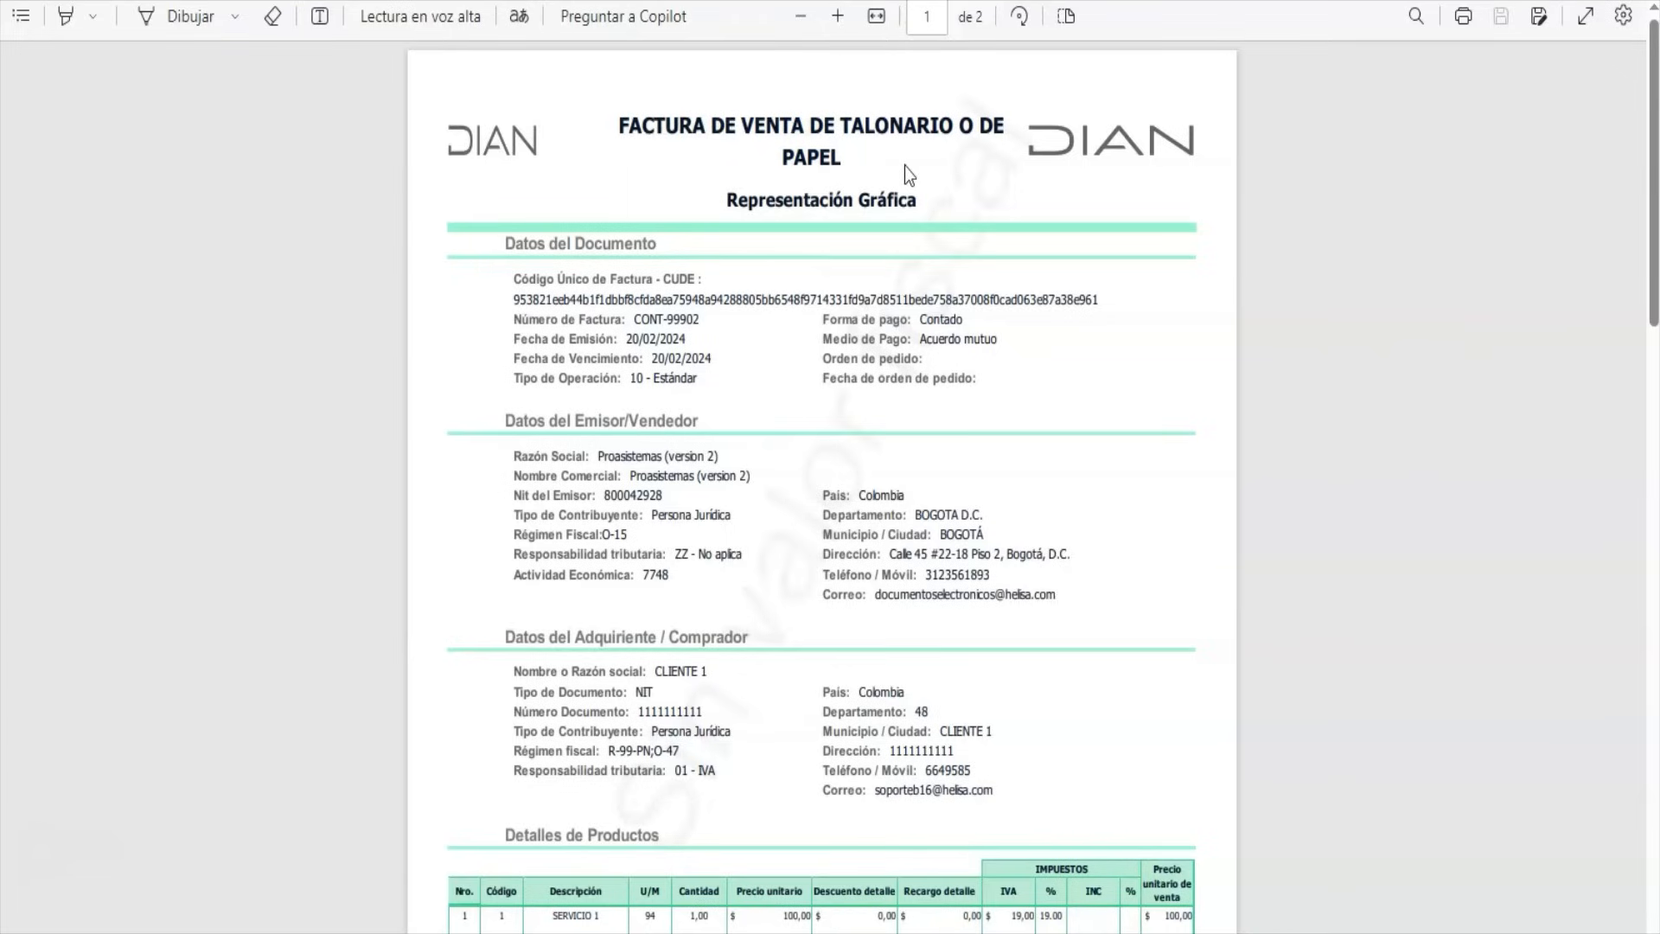
# Review the PDF's totals and the type, number and date in its Referencias section, and return to Helisa's main menu.
pyautogui.scroll(-5, 857, 274)
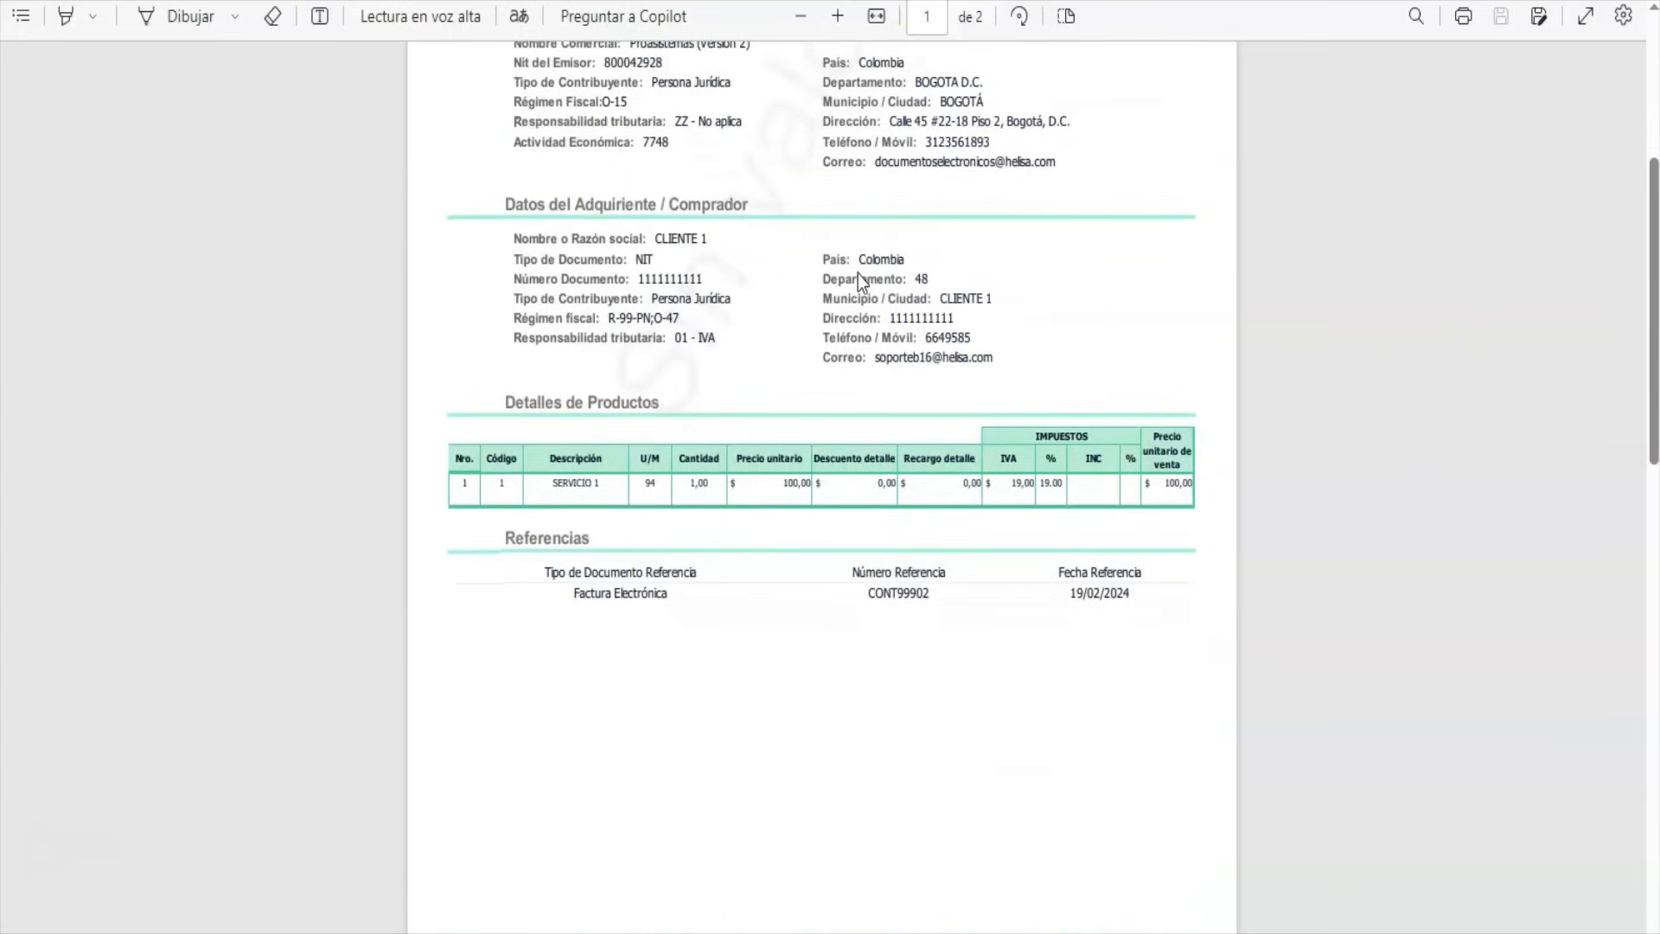
pyautogui.scroll(-10, 861, 271)
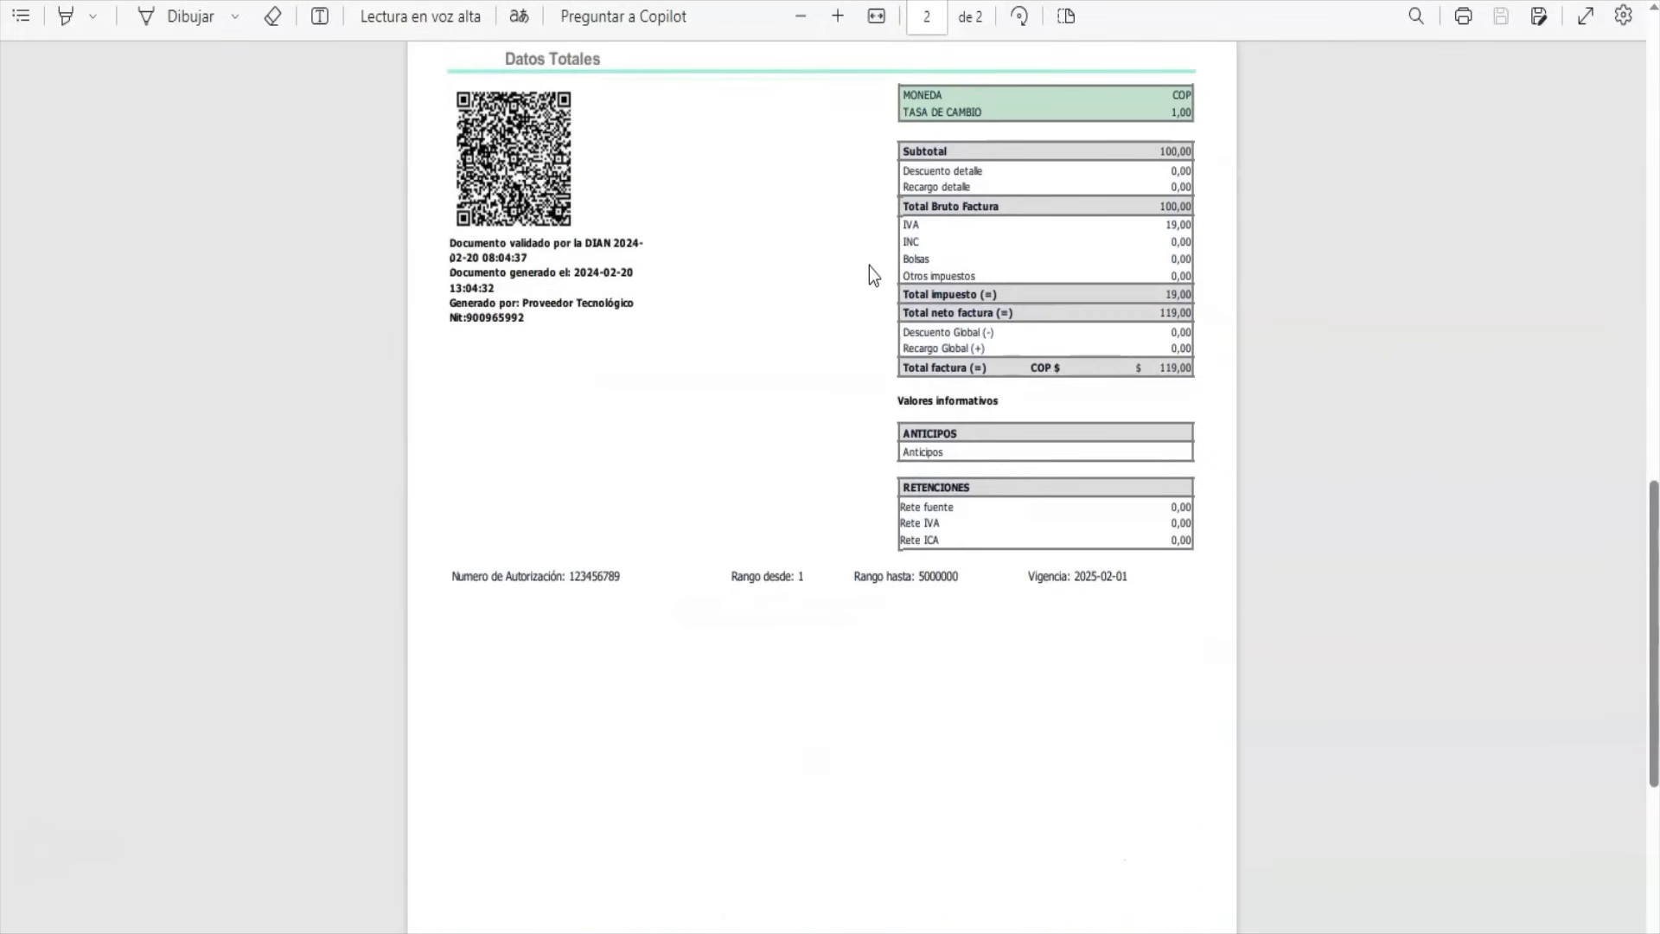
pyautogui.scroll(12, 869, 266)
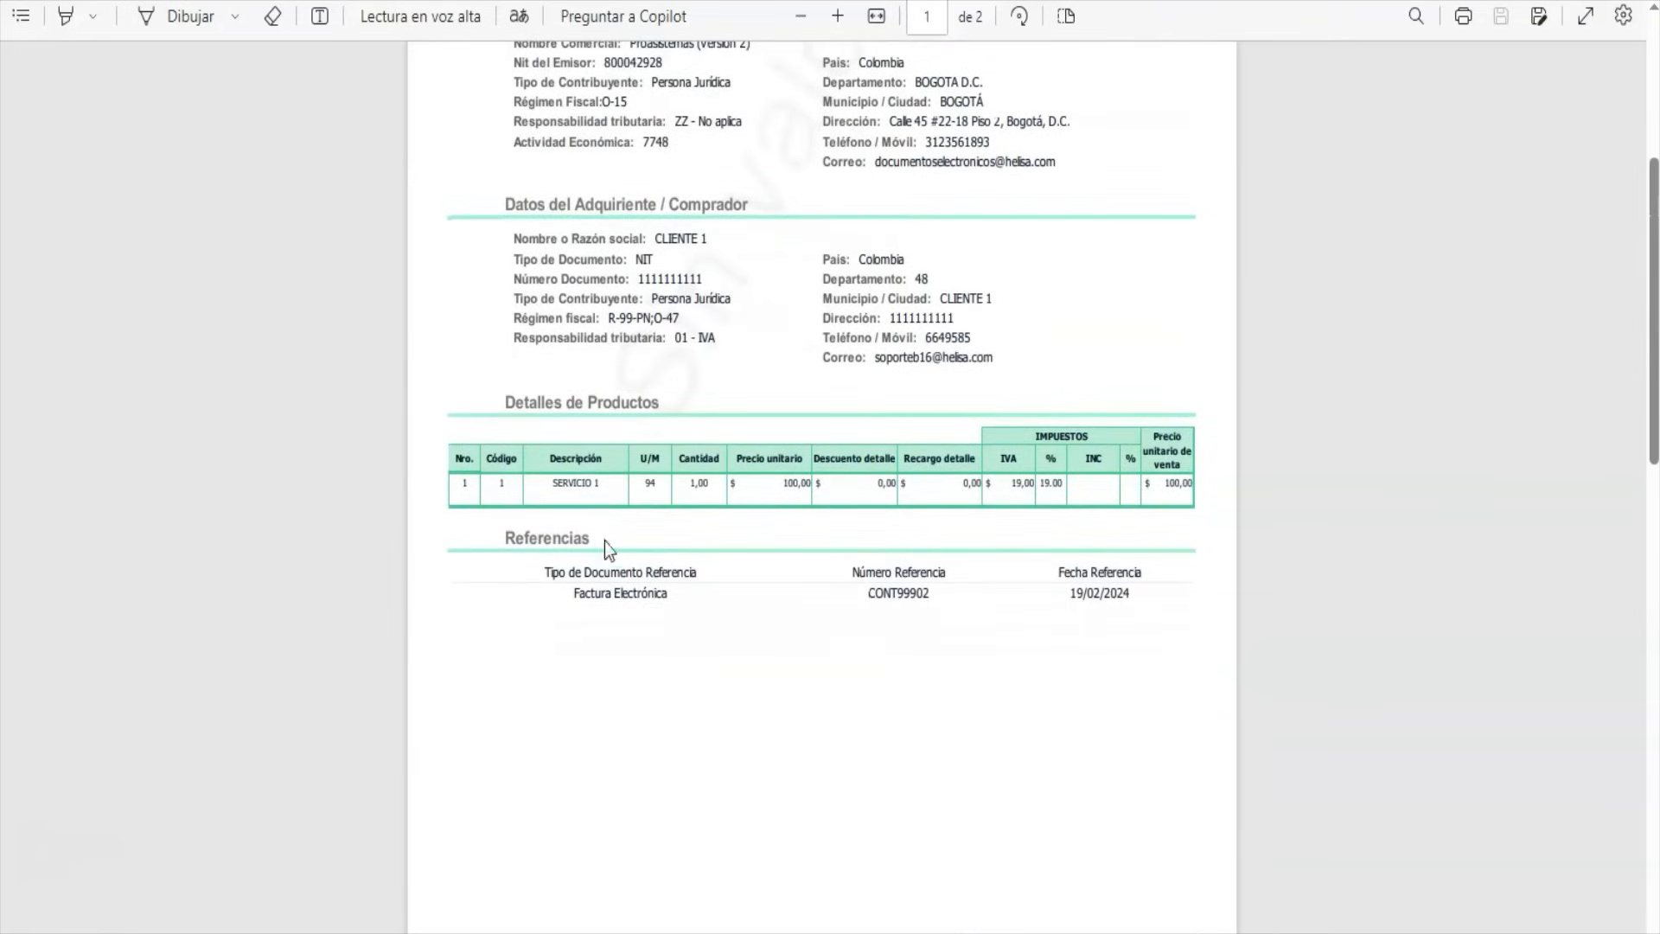
pyautogui.moveTo(545, 574); pyautogui.dragTo(1172, 600)
pyautogui.click(984, 596)
pyautogui.moveTo(849, 573); pyautogui.dragTo(969, 575)
pyautogui.click(939, 596)
pyautogui.moveTo(868, 593); pyautogui.dragTo(939, 595)
pyautogui.moveTo(940, 595)
pyautogui.mouseDown()
pyautogui.moveTo(936, 572)
pyautogui.moveTo(932, 593)
pyautogui.mouseUp()
pyautogui.moveTo(1058, 573)
pyautogui.mouseDown()
pyautogui.moveTo(1139, 600)
pyautogui.moveTo(1076, 596)
pyautogui.mouseUp()
pyautogui.click(1139, 600)
pyautogui.scroll(-3, 963, 615)
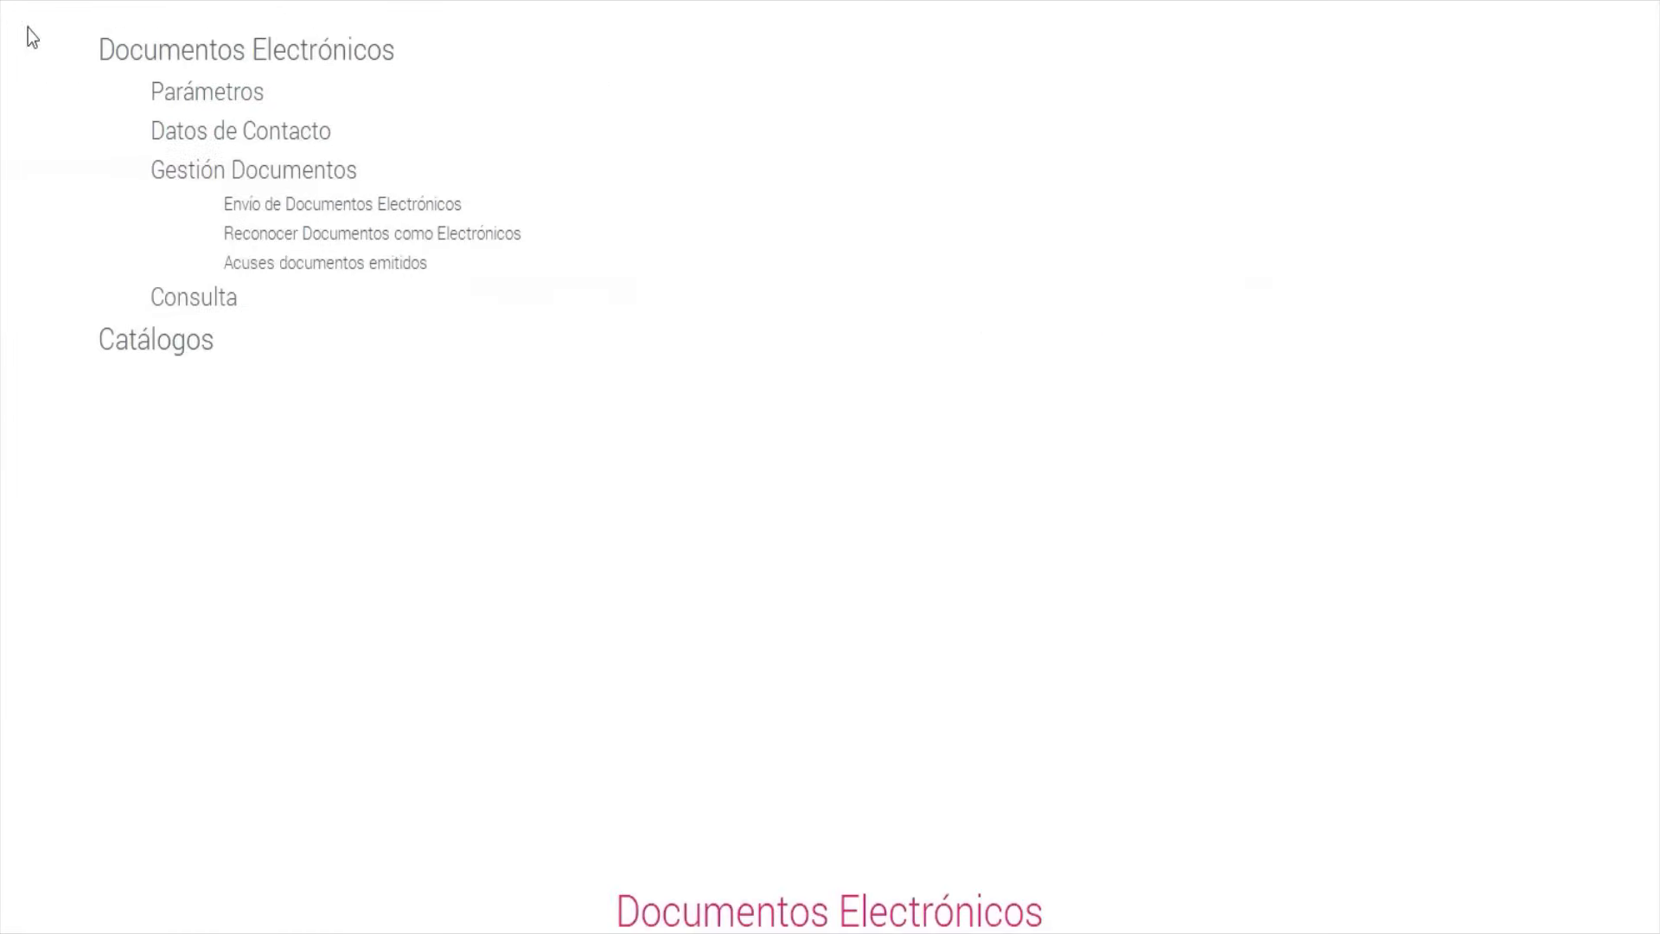
pyautogui.click(30, 29)
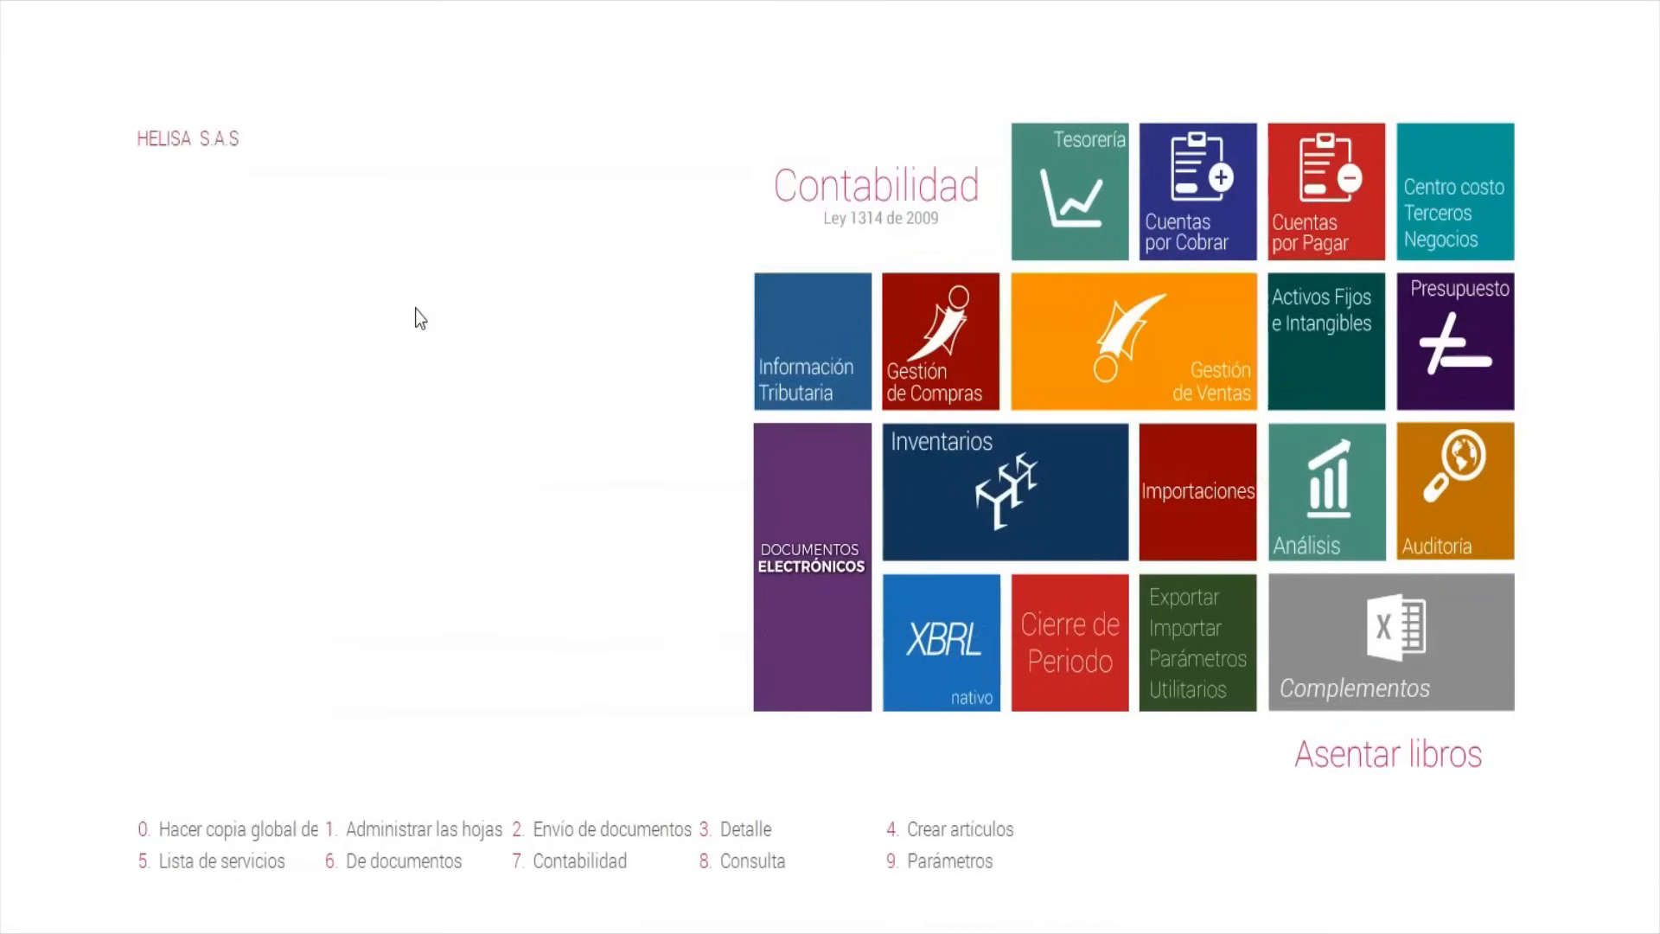